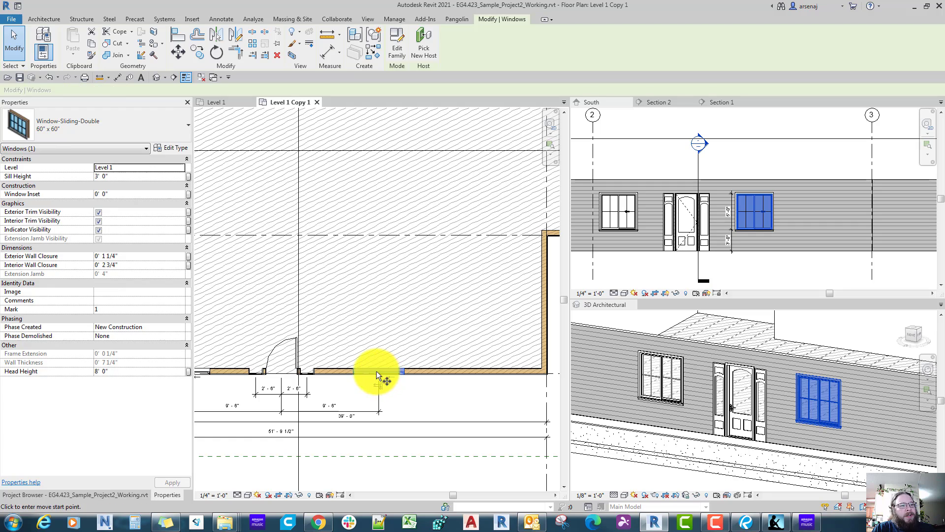
# Step: Copy the selected double sliding window about 10'-6" east along the south wall and dismiss the save reminder
pyautogui.click(377, 372)
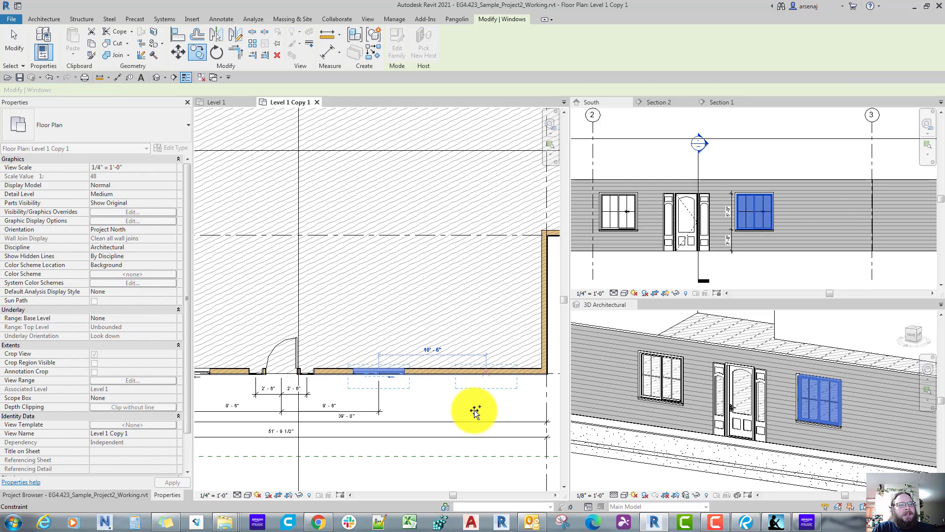
pyautogui.click(475, 411)
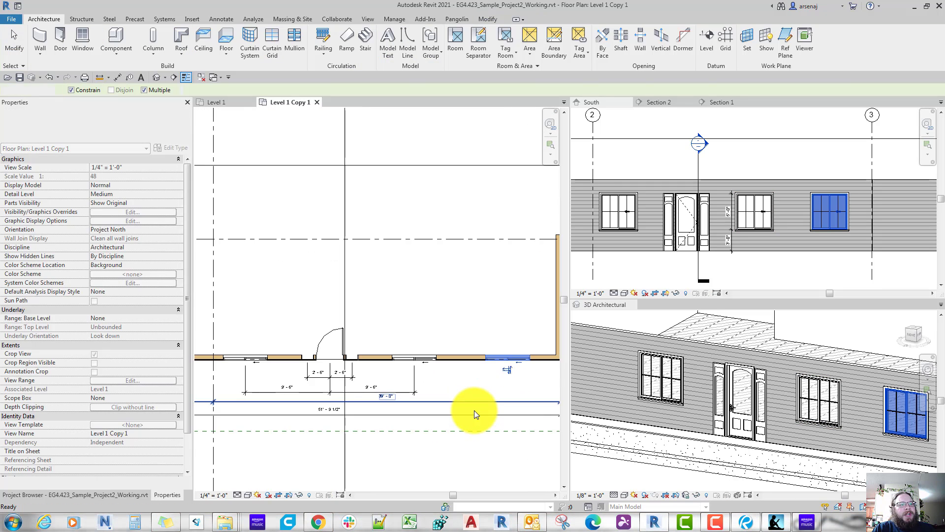
pyautogui.press('Escape')
pyautogui.scroll(-2, 474, 409)
pyautogui.click(532, 300)
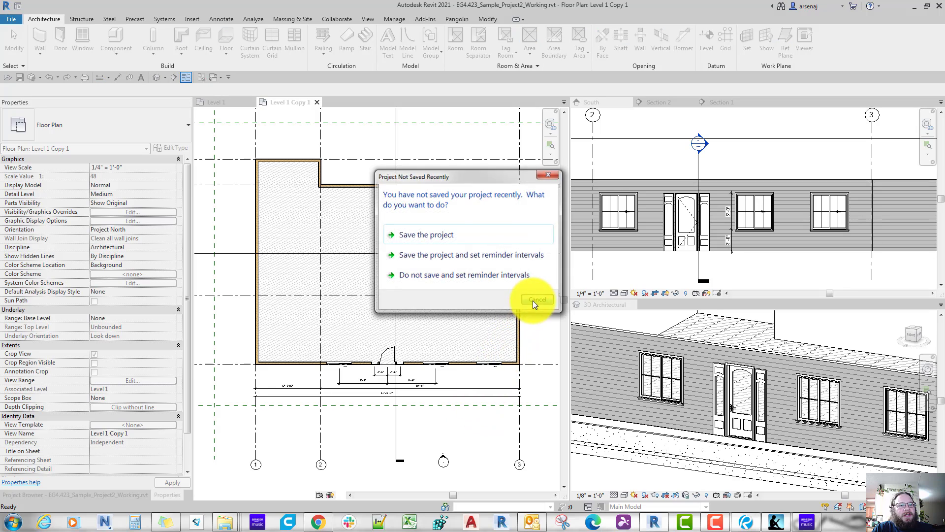
# Step: Switch to Bluebeam Revu and examine the window locations along the front wall of the reference floor plan
pyautogui.click(746, 521)
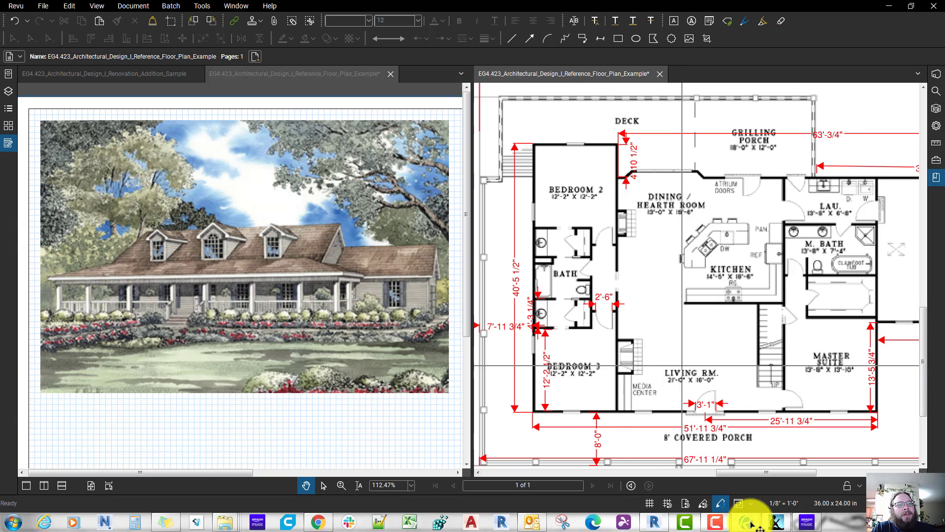
pyautogui.scroll(1, 681, 365)
pyautogui.moveTo(682, 365); pyautogui.dragTo(674, 323, button='middle')
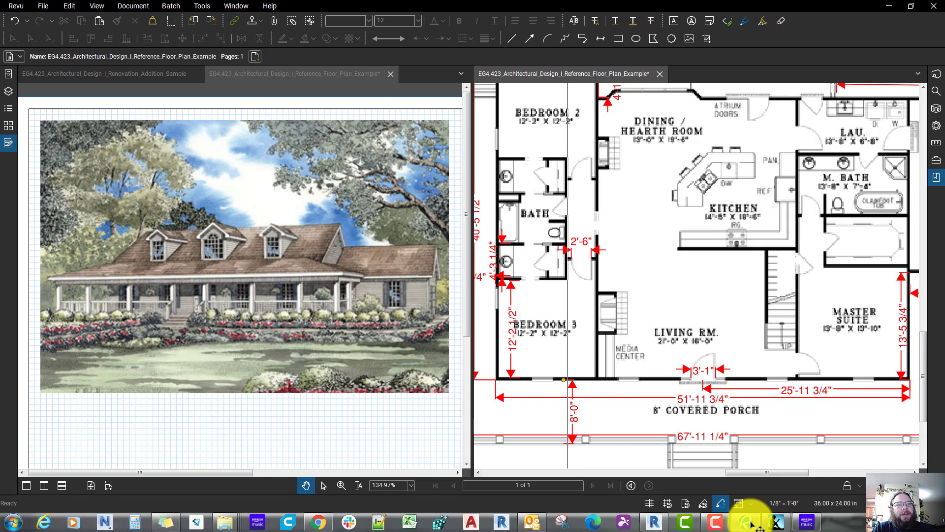
pyautogui.scroll(1, 740, 409)
pyautogui.scroll(-1, 694, 408)
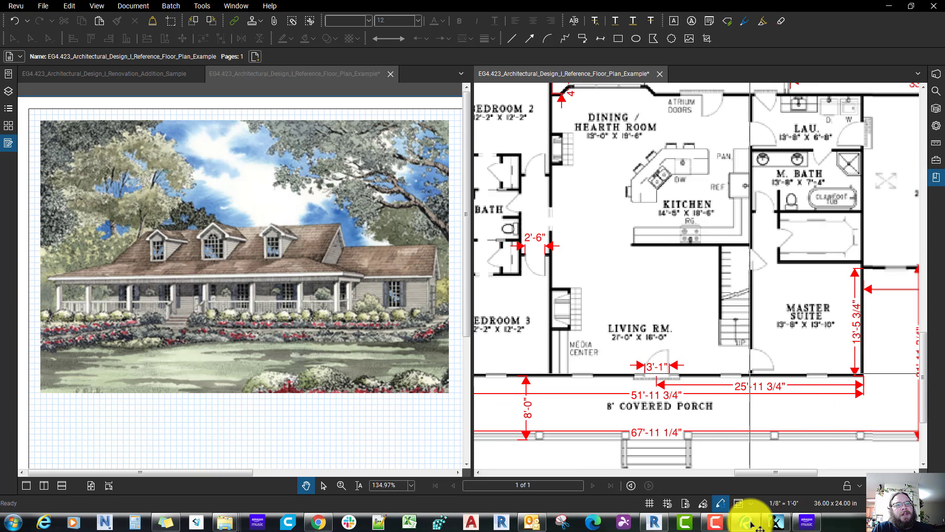
pyautogui.moveTo(740, 377); pyautogui.dragTo(844, 373, button='middle')
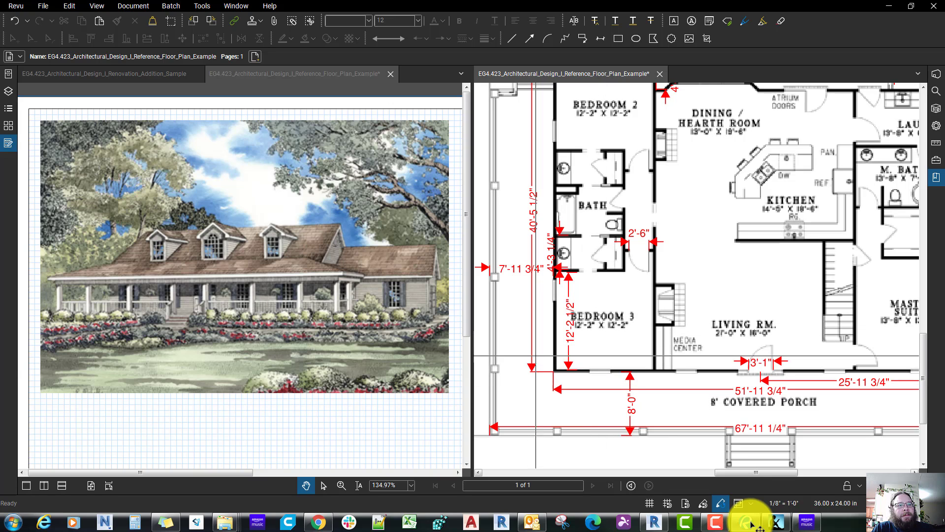
# Step: Switch back to Revit and copy the window nearest grid 3 to the south wall's west end, between grids 1 and 2
pyautogui.click(654, 522)
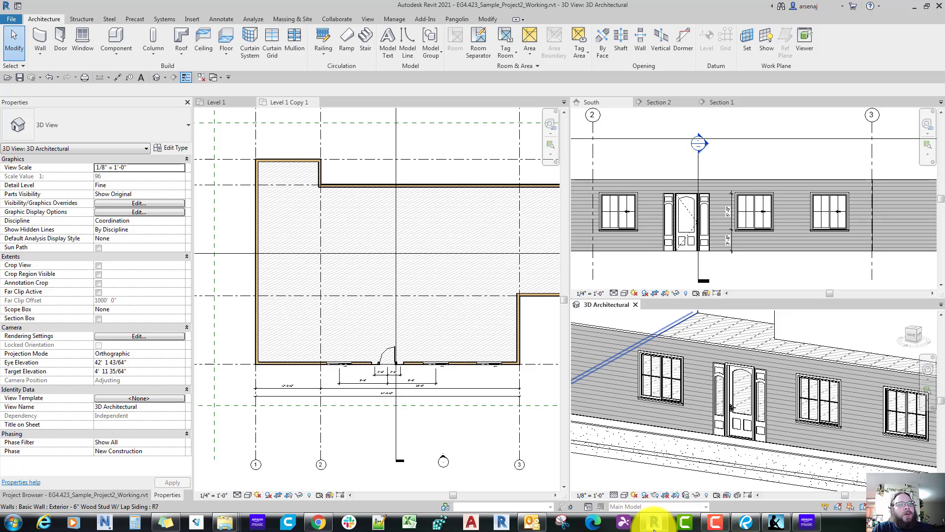
pyautogui.scroll(2, 491, 362)
pyautogui.click(491, 362)
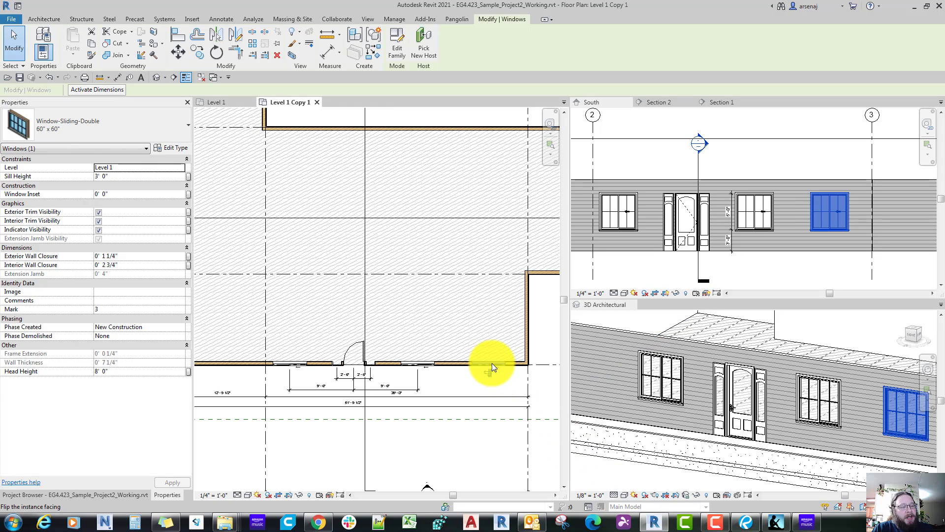
pyautogui.press('c')
pyautogui.press('o')
pyautogui.click(491, 363)
pyautogui.moveTo(301, 380); pyautogui.dragTo(438, 370, button='middle')
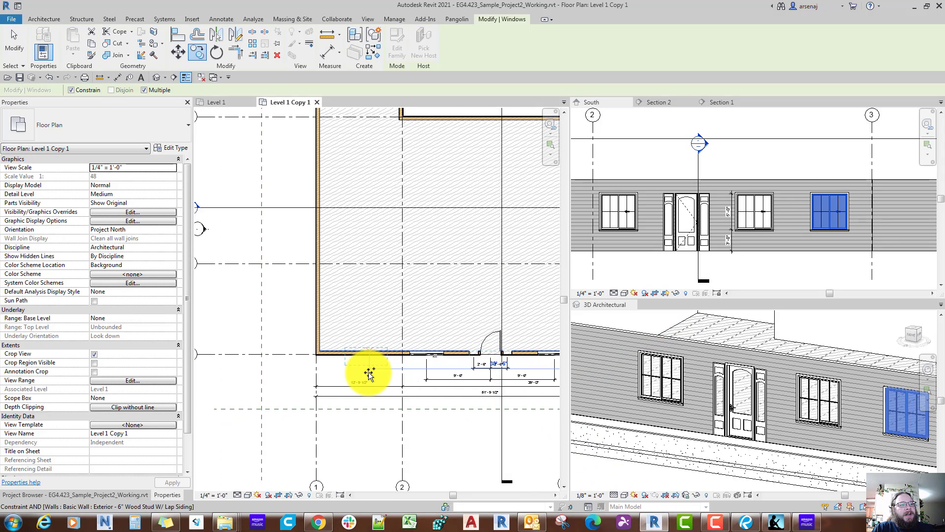
pyautogui.click(369, 372)
pyautogui.press('Escape')
pyautogui.rightClick(359, 353)
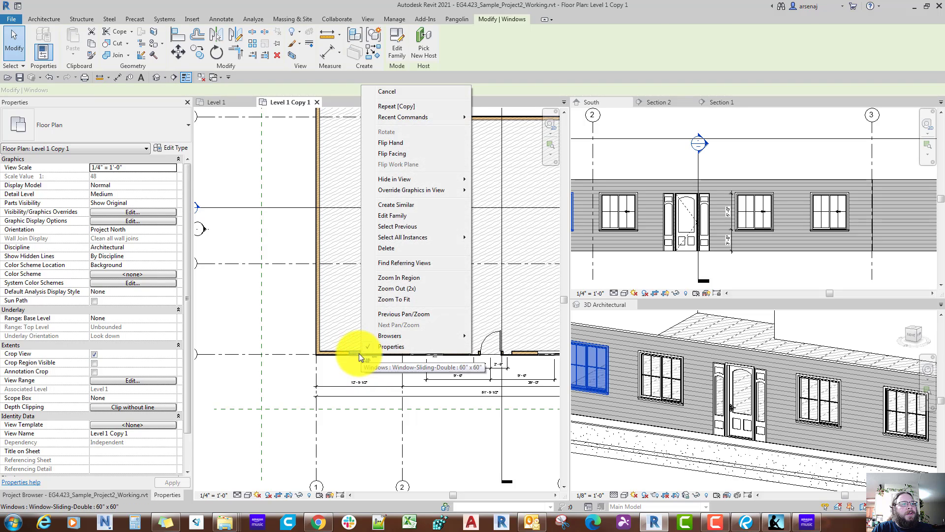
pyautogui.press('Escape')
pyautogui.press('Escape')
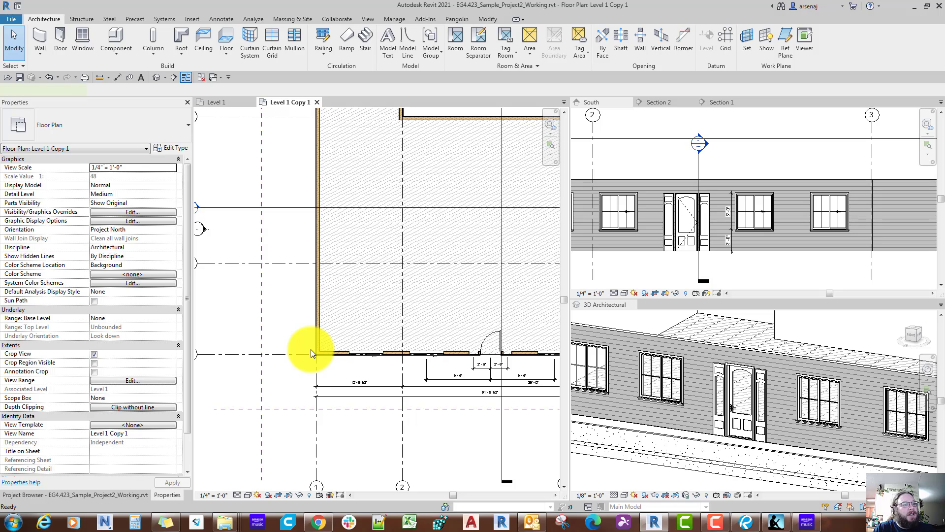
pyautogui.press('w')
pyautogui.press('a')
pyautogui.press('Escape')
pyautogui.press('e')
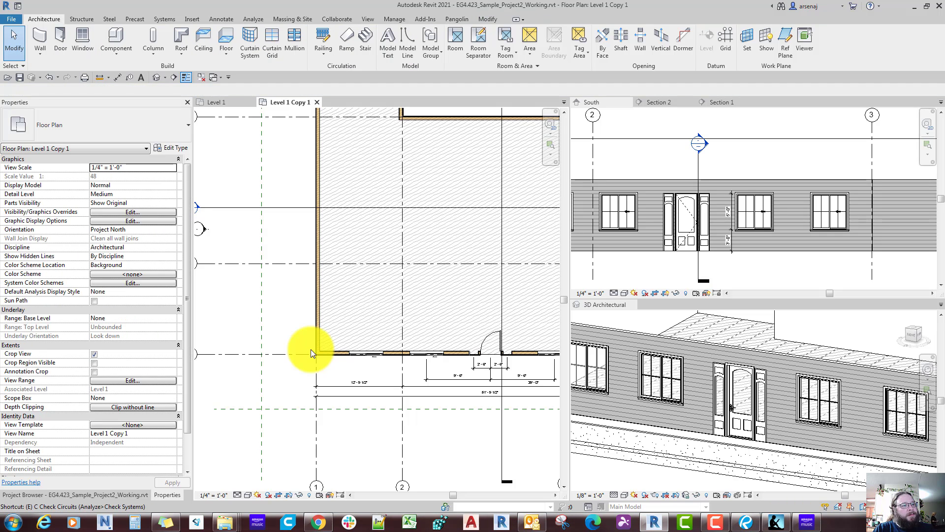
pyautogui.press('w')
pyautogui.press('n')
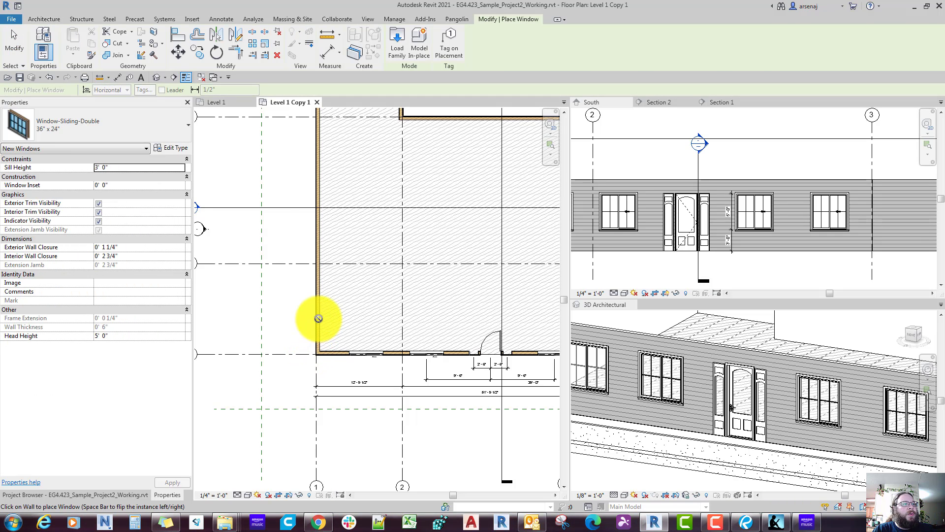
pyautogui.scroll(2, 319, 317)
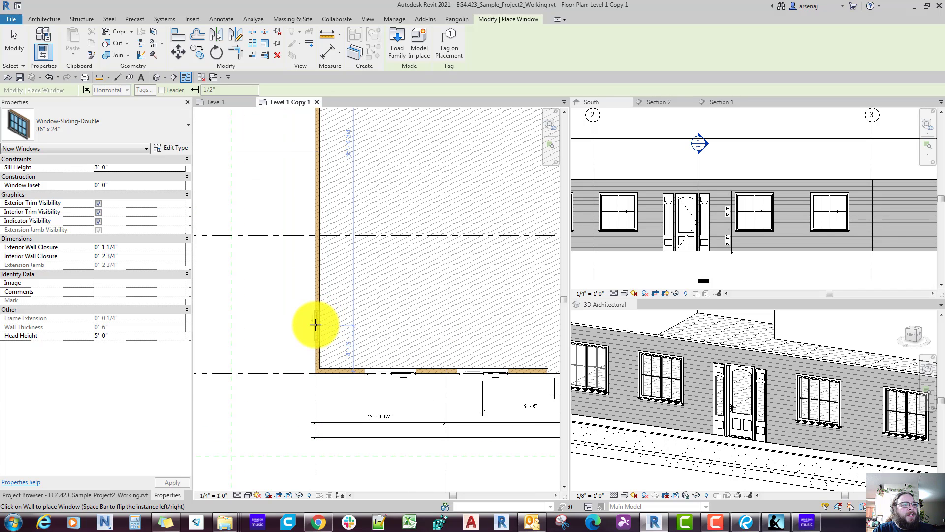
pyautogui.scroll(3, 316, 324)
pyautogui.press('Escape')
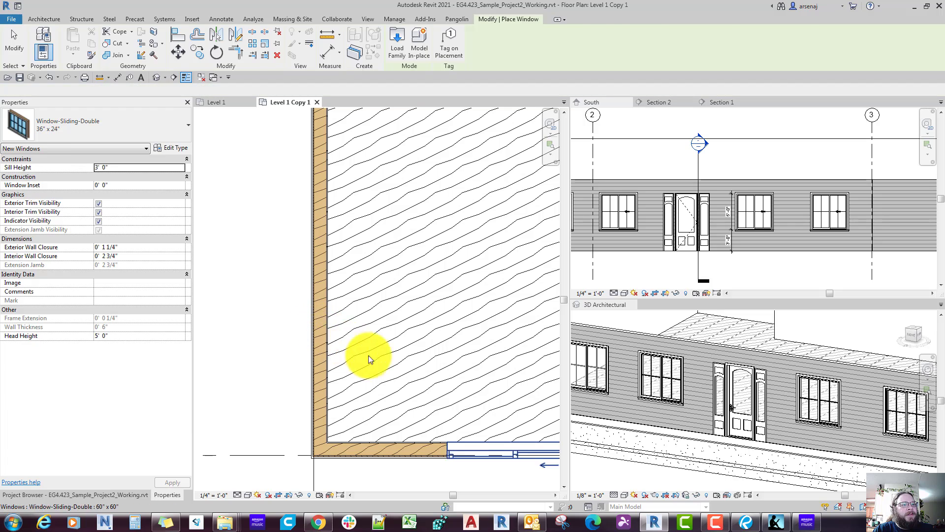
# Step: Create a similar 60" x 60" double sliding window on the west wall near its south corner, with the exterior side facing outward
pyautogui.scroll(-1, 500, 452)
pyautogui.moveTo(500, 451); pyautogui.dragTo(437, 395, button='middle')
pyautogui.click(436, 395)
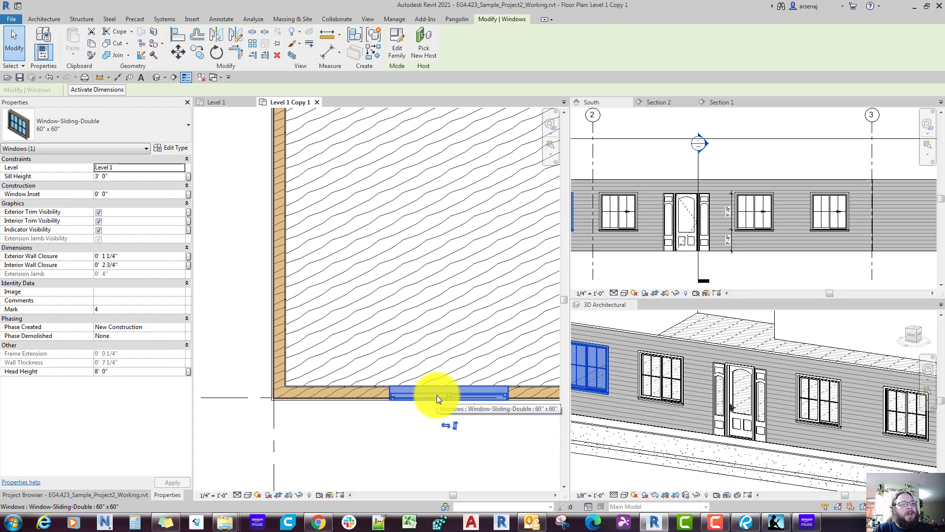
pyautogui.rightClick(436, 394)
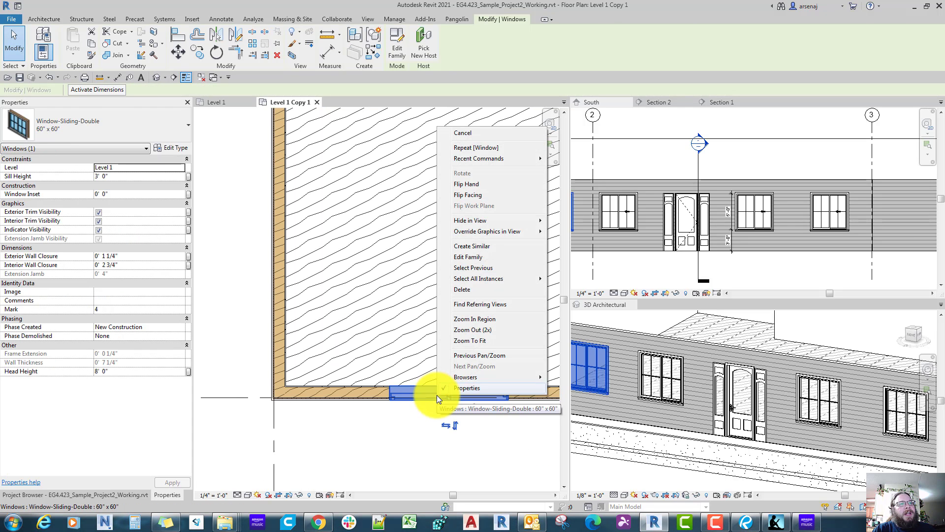
pyautogui.click(473, 250)
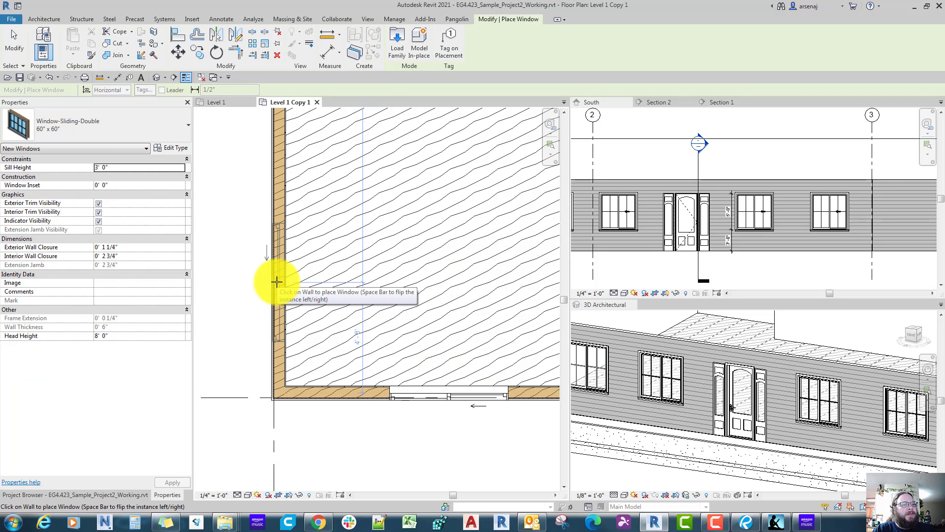
pyautogui.press('space')
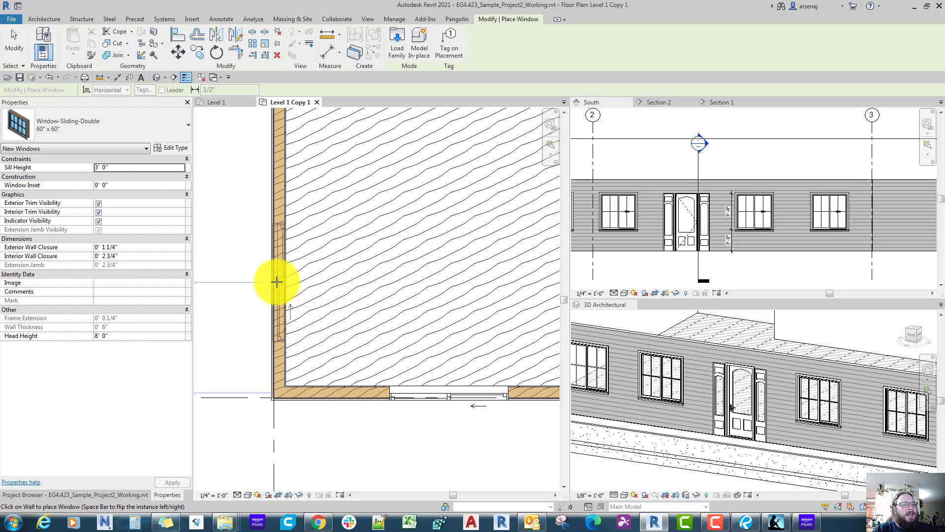
pyautogui.press('space')
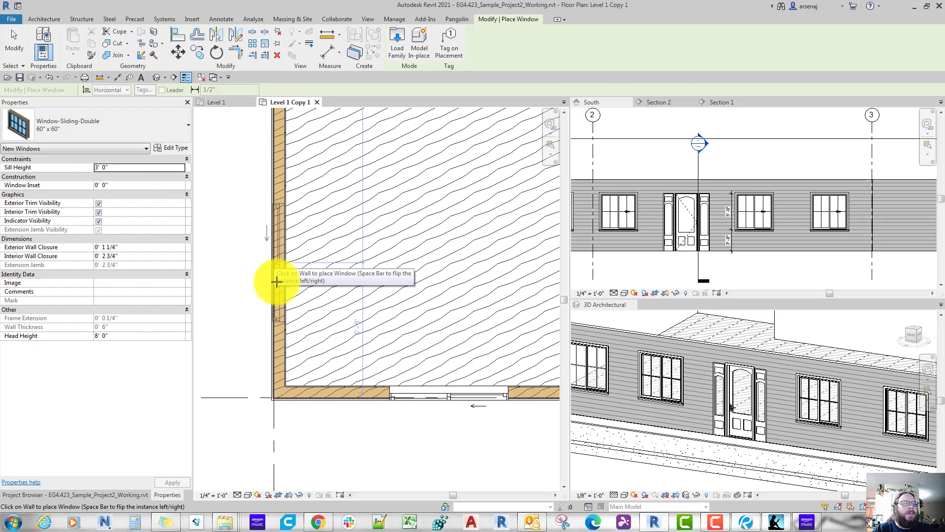
pyautogui.press('space')
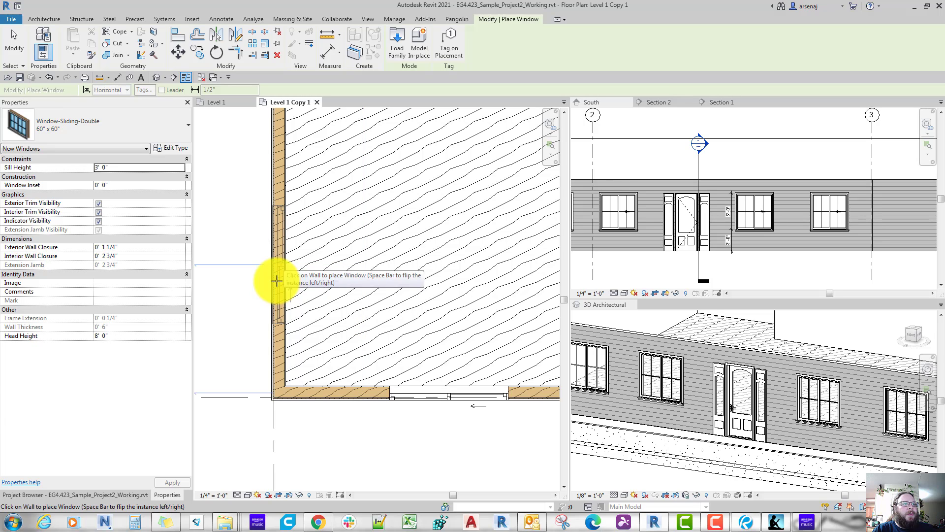
pyautogui.press('space')
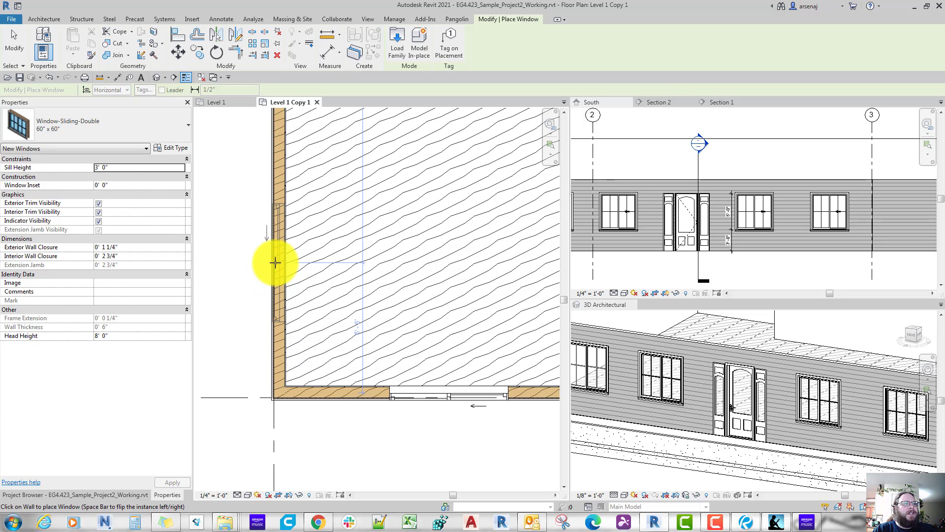
pyautogui.click(275, 262)
pyautogui.moveTo(278, 267); pyautogui.dragTo(297, 282, button='middle')
pyautogui.press('Escape')
pyautogui.press('Escape')
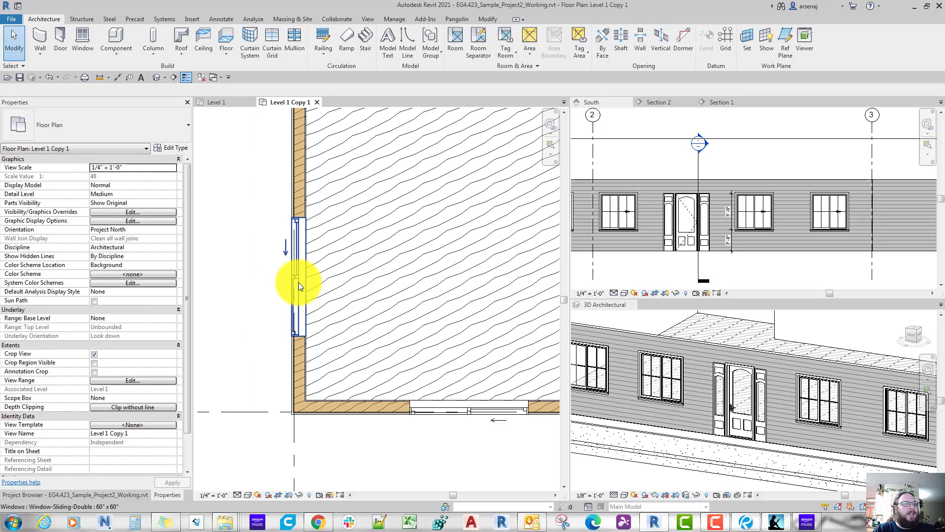
# Step: Check the west-side windows in the Revu reference plan and copy the west-wall window north along its wall to near grid B
pyautogui.click(297, 283)
pyautogui.click(267, 270)
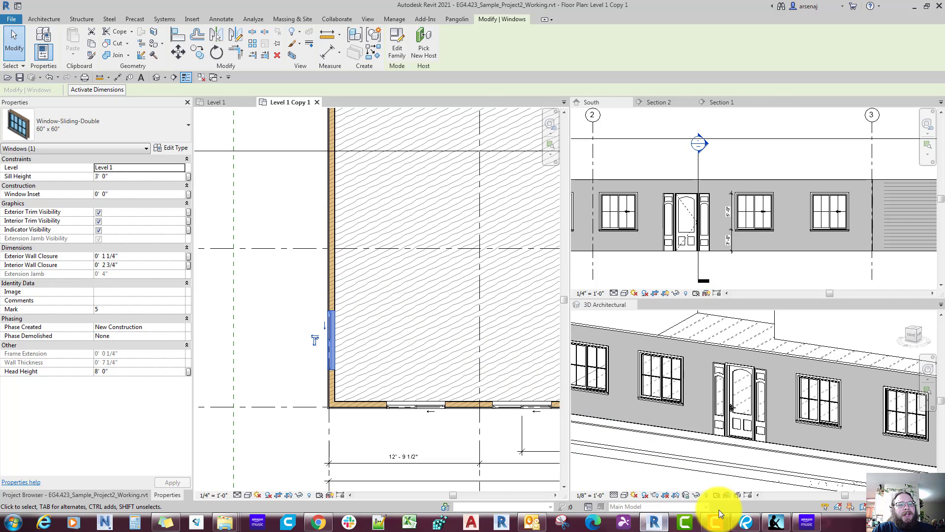
pyautogui.click(743, 525)
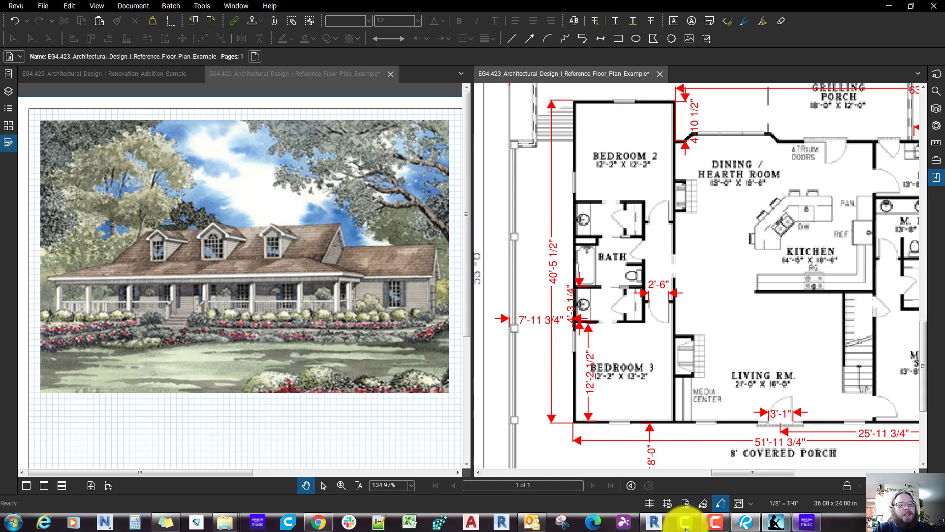
pyautogui.click(655, 523)
pyautogui.scroll(5, 422, 453)
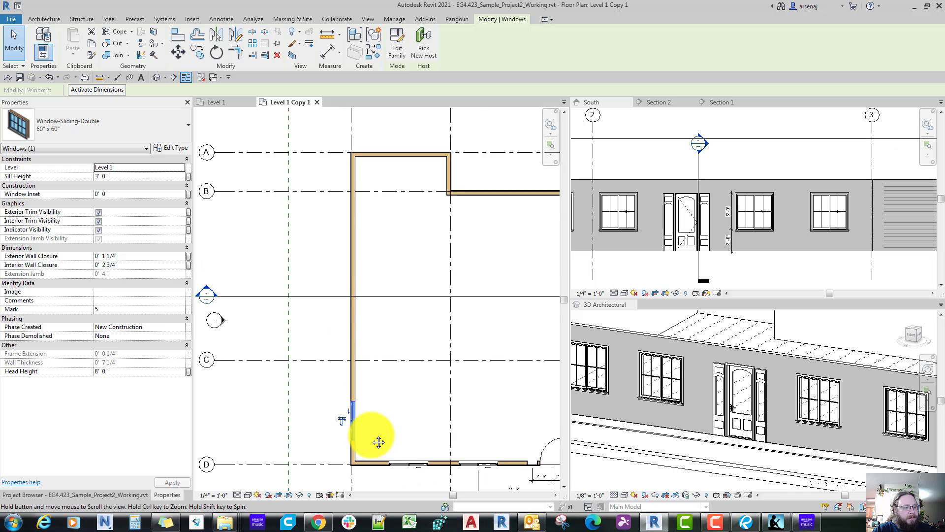
pyautogui.press('c')
pyautogui.press('o')
pyautogui.click(354, 431)
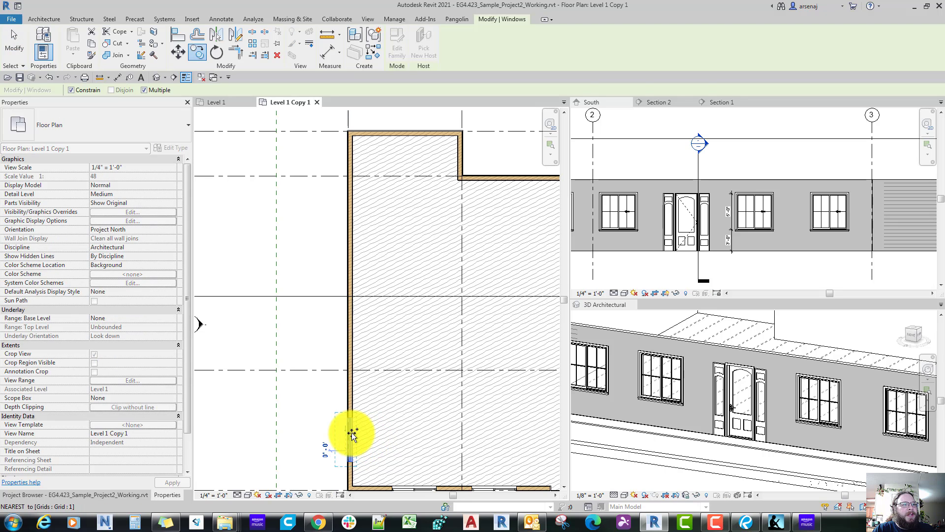
pyautogui.click(352, 179)
pyautogui.scroll(2, 352, 179)
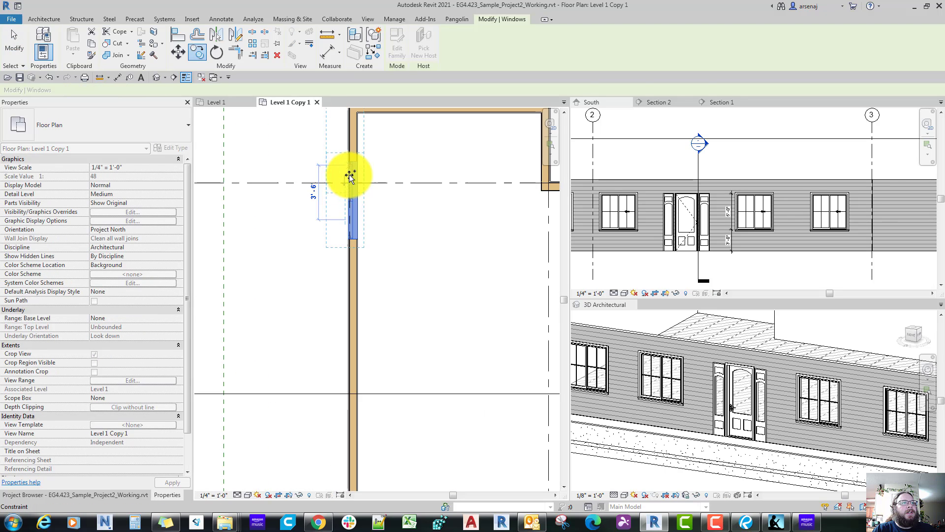
# Step: Create a similar 60" x 60" window centred on the short north wall between grids 1 and 2
pyautogui.rightClick(349, 176)
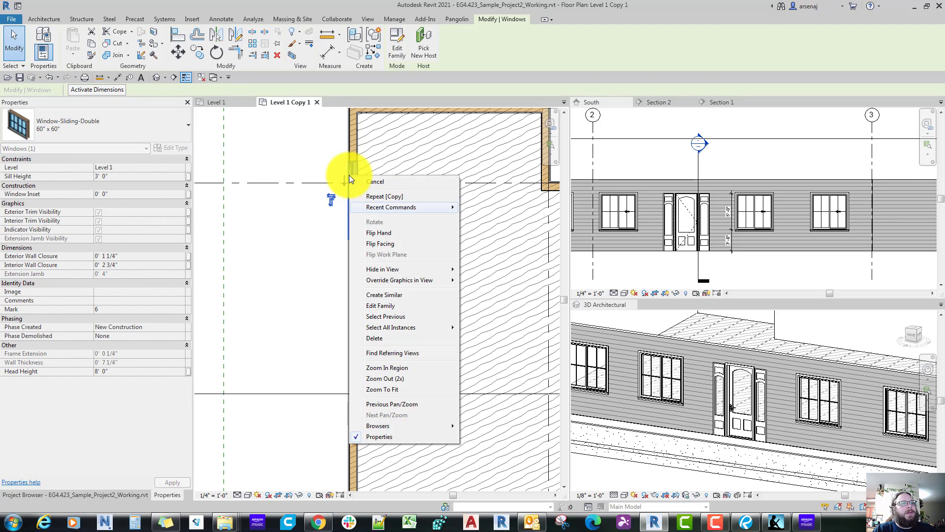
pyautogui.click(386, 295)
pyautogui.moveTo(424, 149); pyautogui.dragTo(386, 295, button='middle')
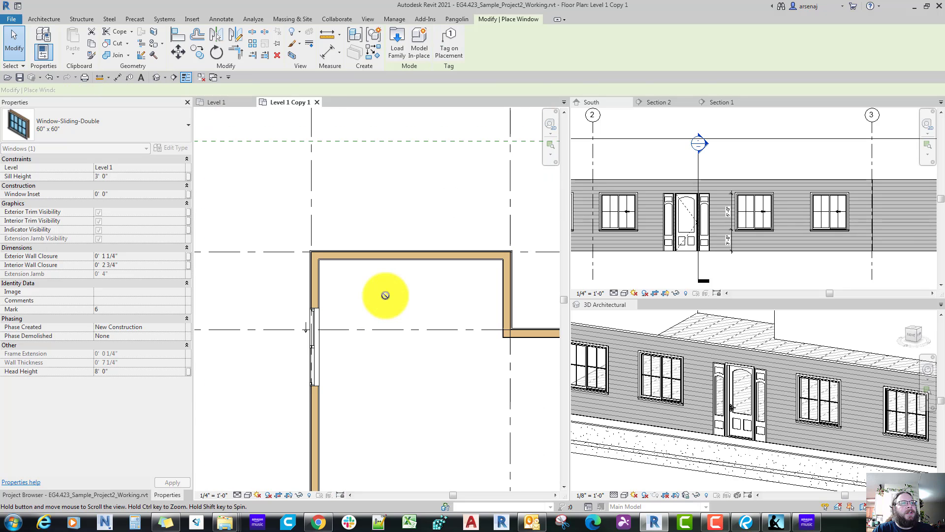
pyautogui.click(412, 249)
pyautogui.scroll(-3, 411, 249)
pyautogui.press('Escape')
pyautogui.press('Escape')
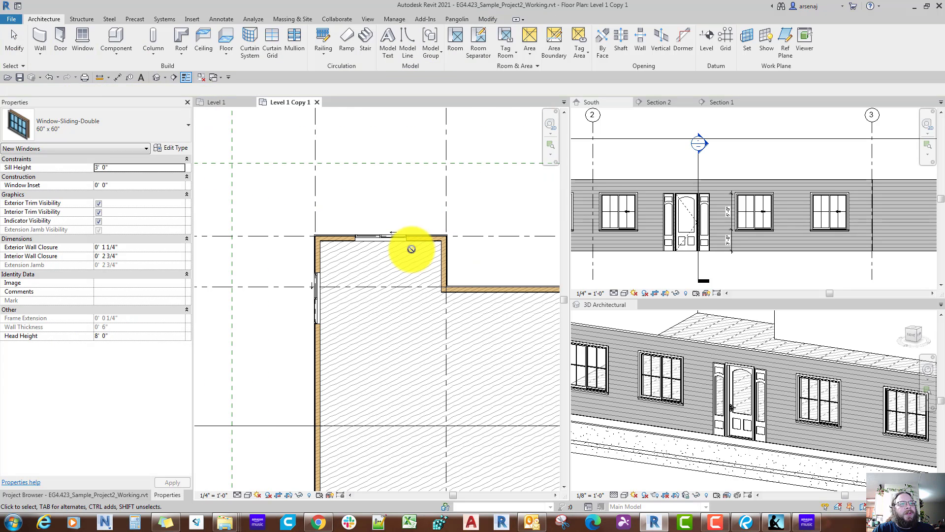
# Step: Switch to the Revu reference plan, measure the dining room bay's depth near the atrium doors, and return to Revit
pyautogui.scroll(-1, 411, 249)
pyautogui.moveTo(411, 249); pyautogui.dragTo(295, 182, button='middle')
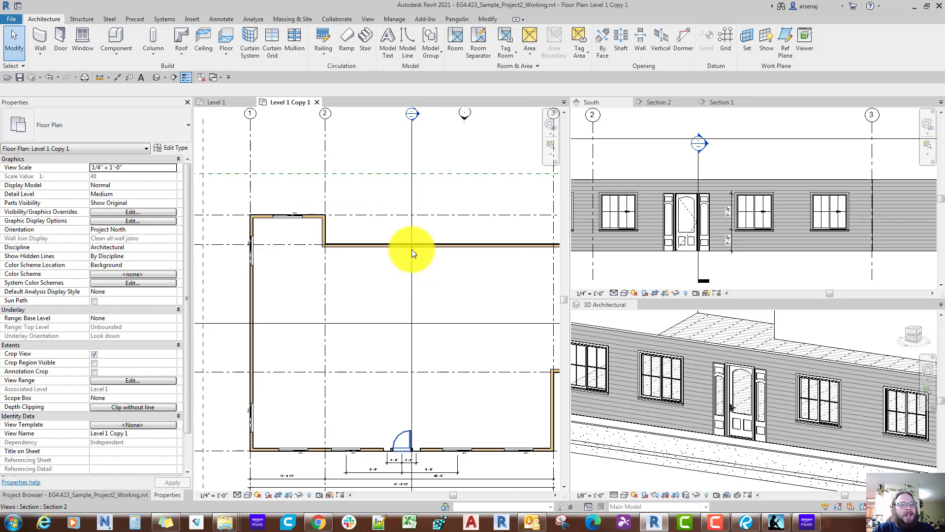
pyautogui.scroll(1, 412, 249)
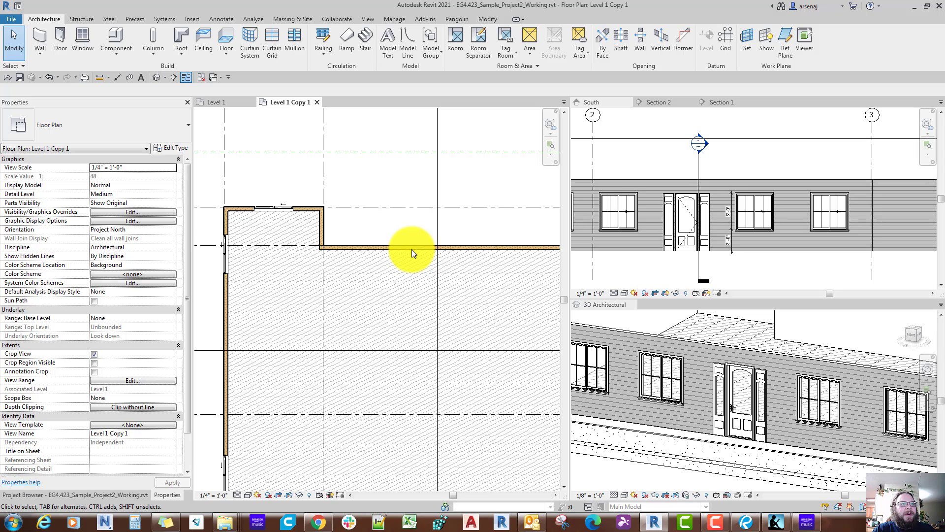
pyautogui.click(745, 522)
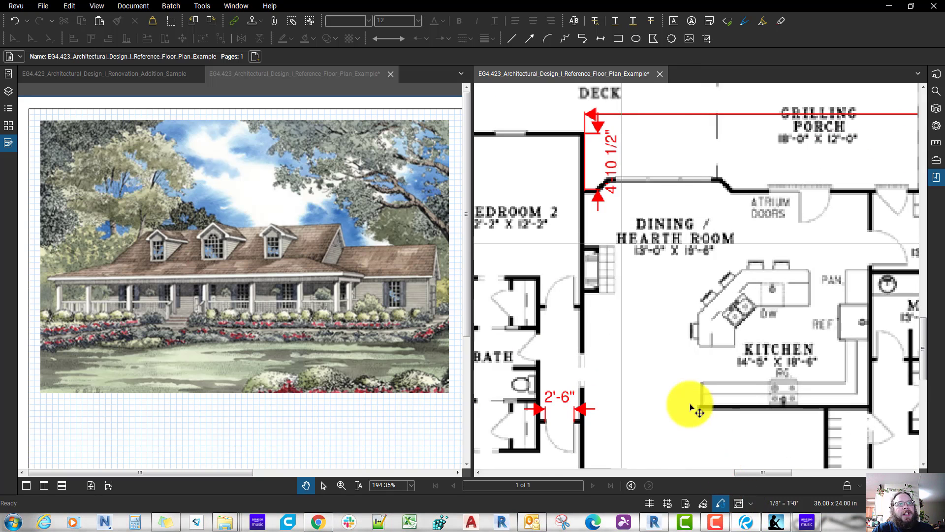
pyautogui.scroll(-2, 639, 312)
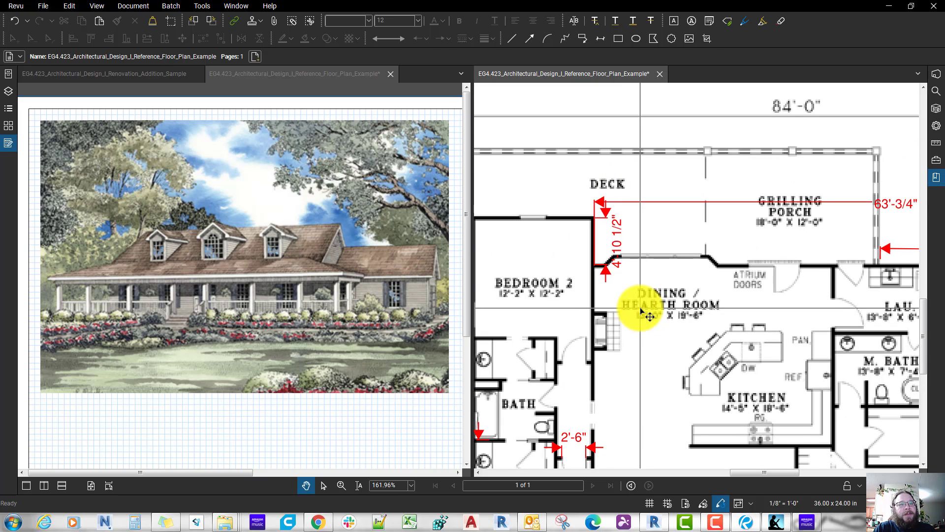
pyautogui.hotkey('shift', 'alt', 'l')
pyautogui.scroll(7, 692, 258)
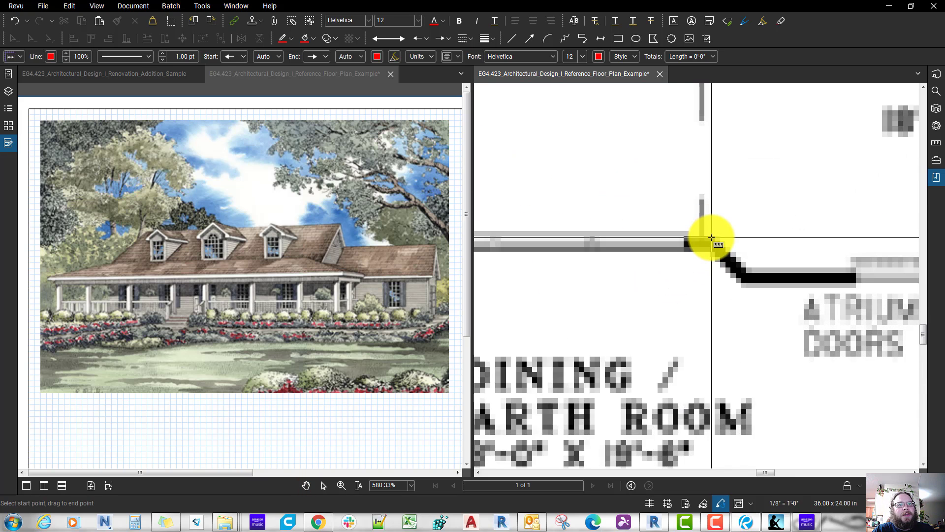
pyautogui.moveTo(712, 242); pyautogui.dragTo(712, 284)
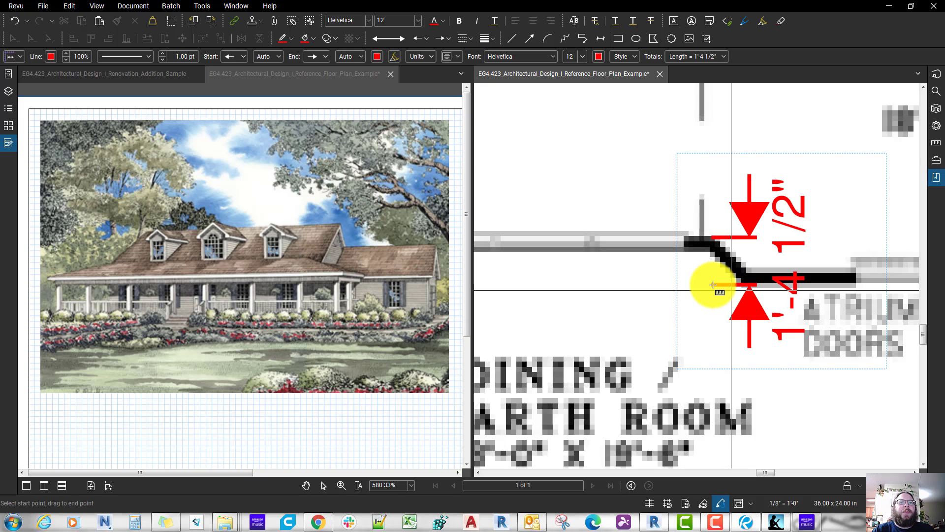
pyautogui.press('Escape')
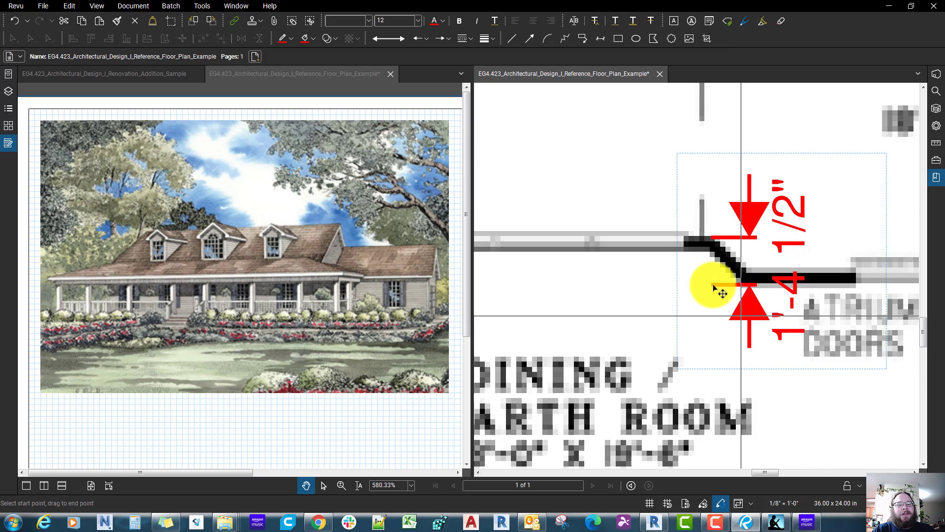
pyautogui.scroll(-2, 712, 284)
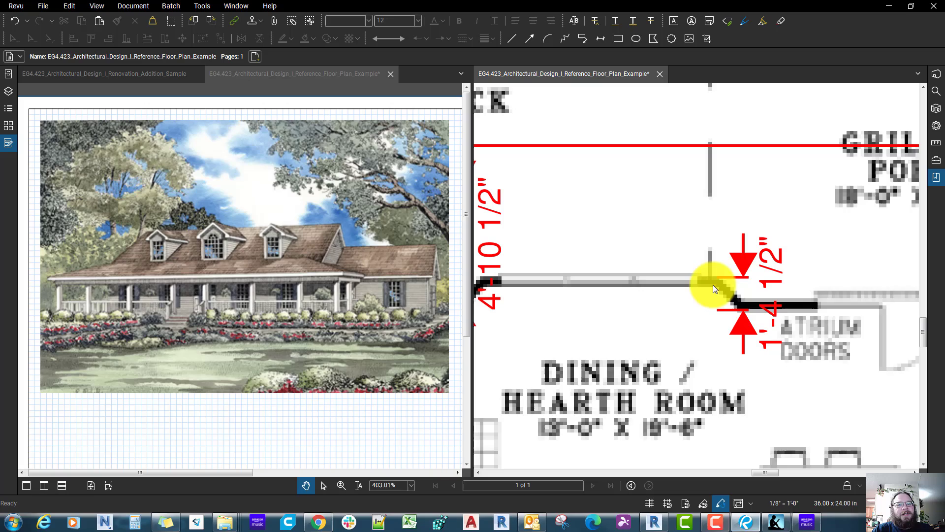
pyautogui.click(654, 522)
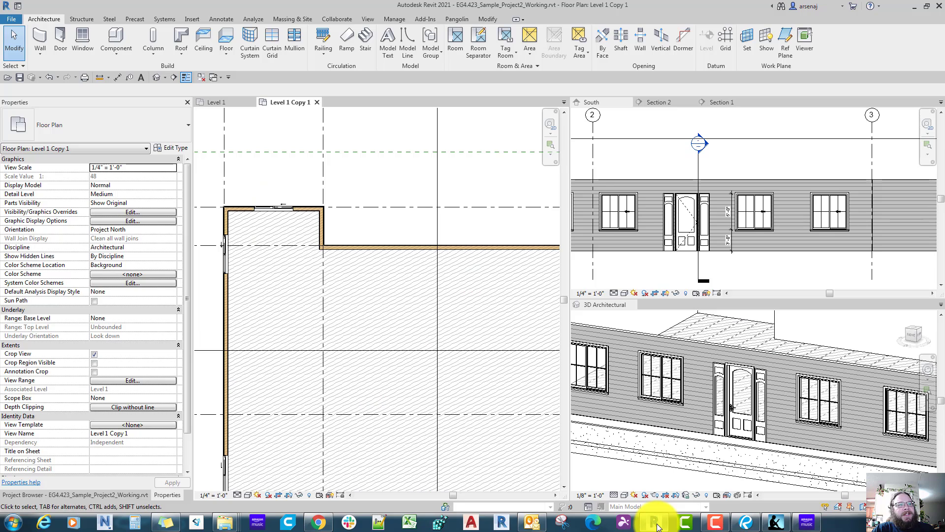
# Step: Back in Revu, measure from Bedroom 2's east wall to the bay's nearest outer corner and move that dimension below the bay
pyautogui.click(744, 525)
pyautogui.scroll(-4, 695, 353)
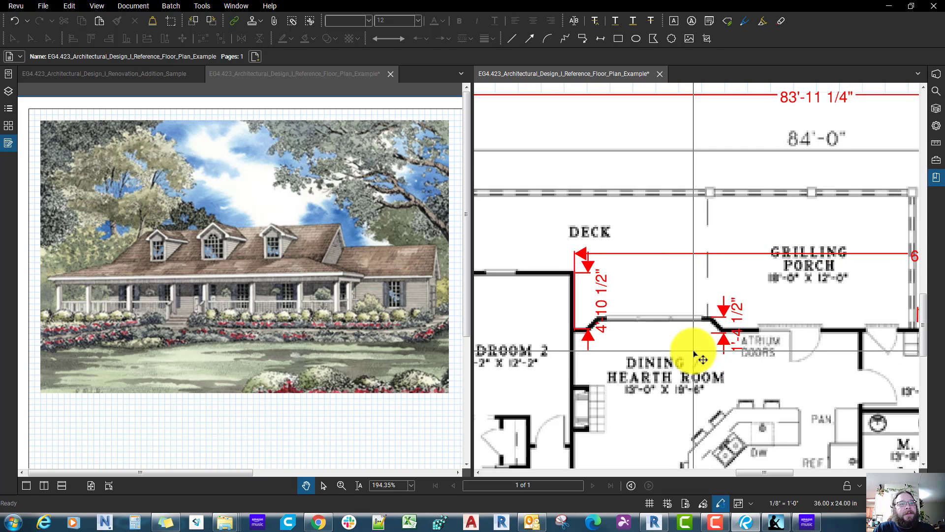
pyautogui.hotkey('shift', 'alt', 'l')
pyautogui.scroll(4, 588, 320)
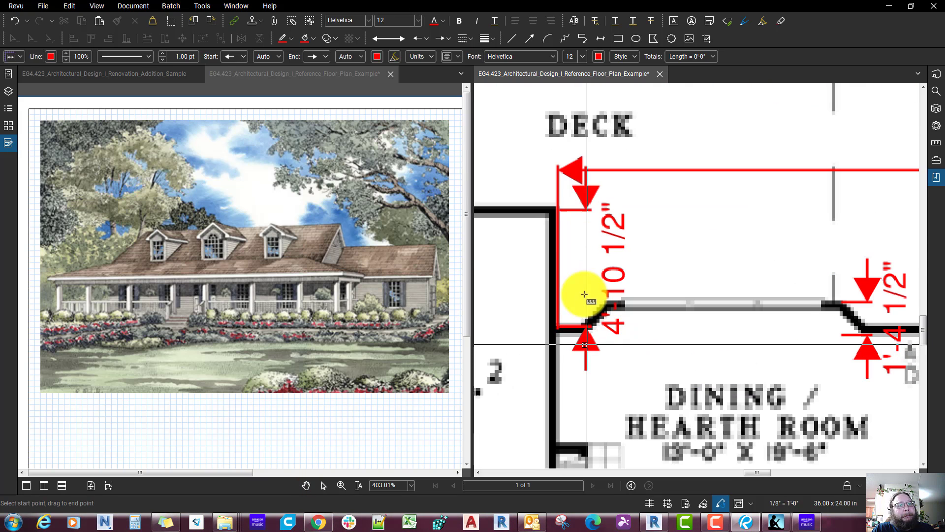
pyautogui.click(557, 281)
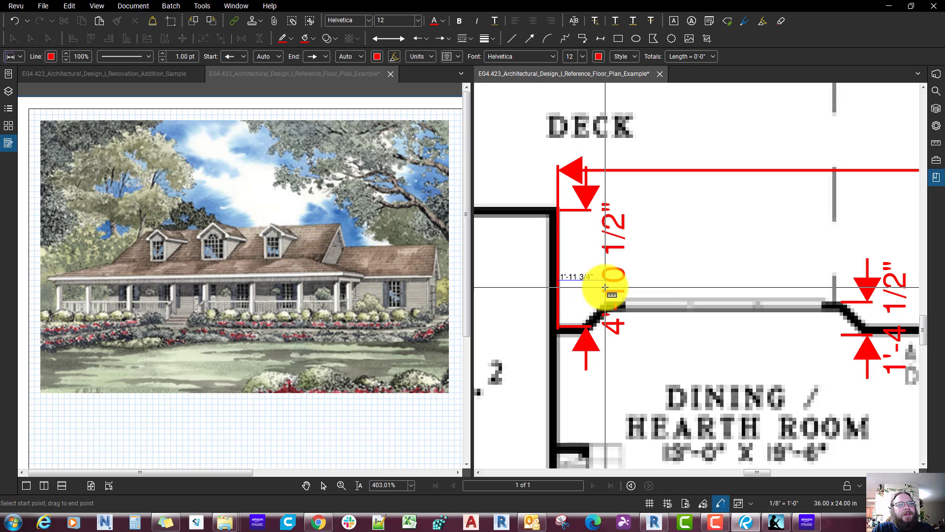
pyautogui.click(605, 287)
pyautogui.press('Escape')
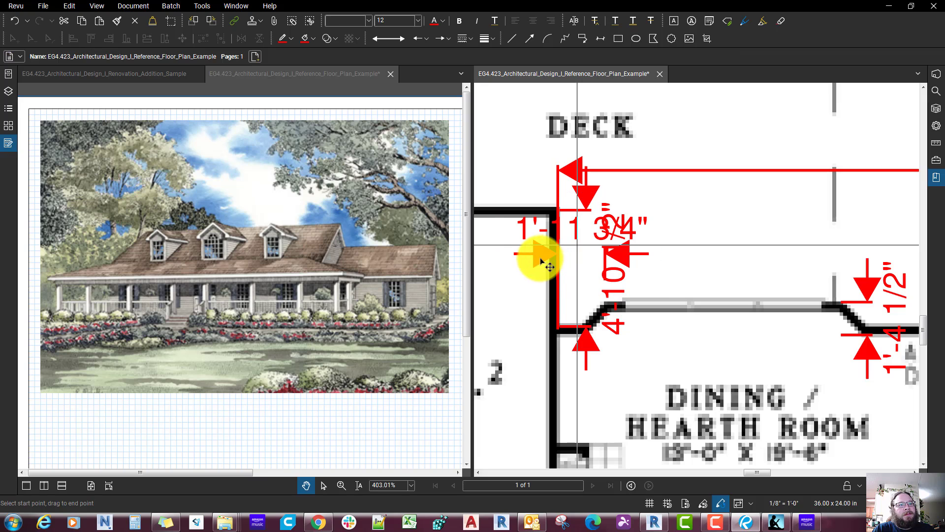
pyautogui.click(588, 241)
pyautogui.moveTo(574, 240); pyautogui.dragTo(587, 396)
pyautogui.moveTo(587, 396); pyautogui.dragTo(576, 362, button='middle')
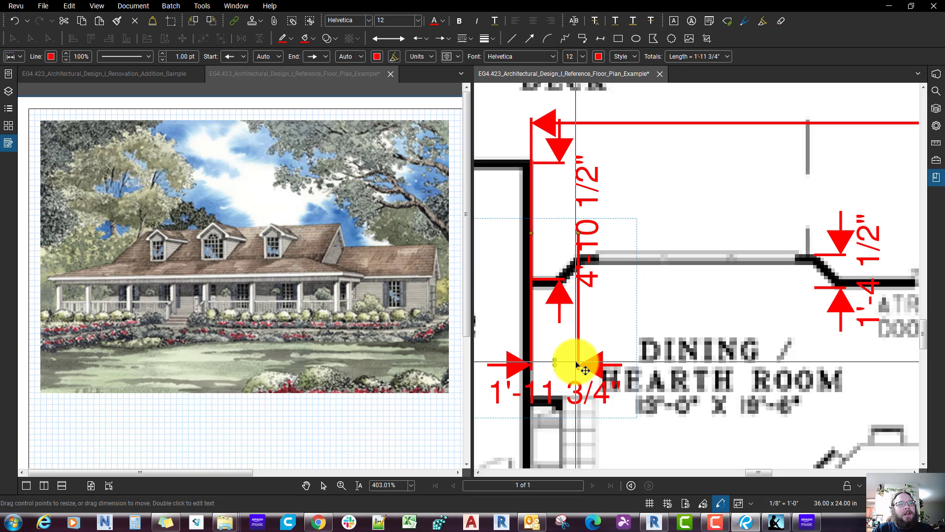
# Step: Measure the width of the bay's straight outer wall between its two angled corners
pyautogui.hotkey('alt', 'shift', 'l')
pyautogui.click(580, 259)
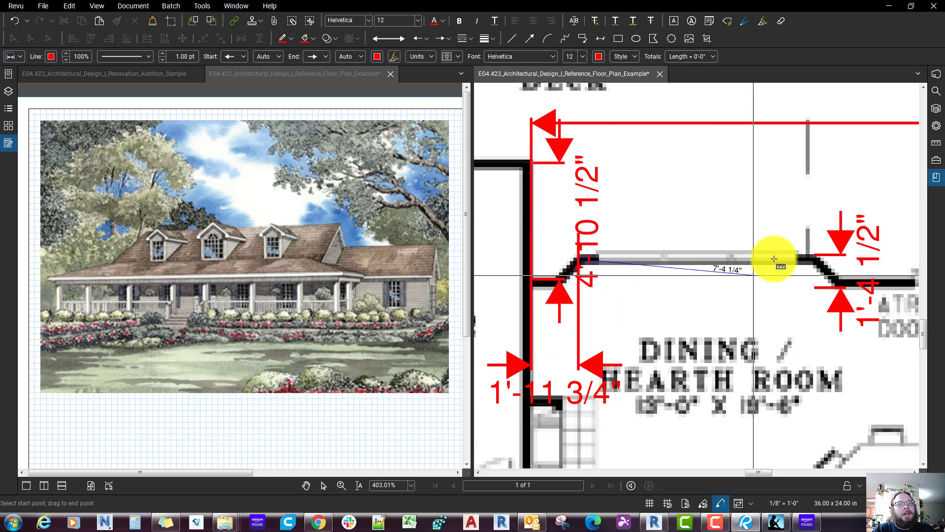
pyautogui.click(816, 259)
pyautogui.scroll(-4, 817, 259)
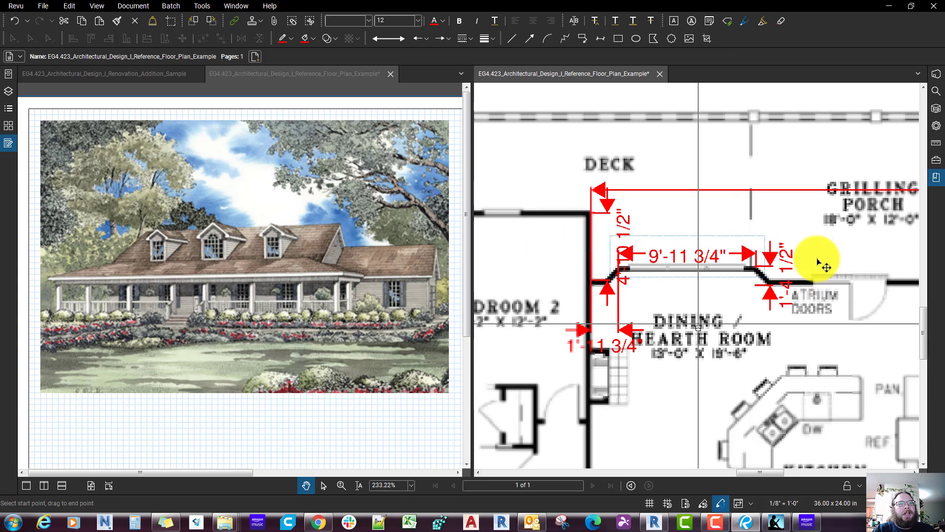
# Step: Measure the angle of the bay's slanted wall nearest Bedroom 2
pyautogui.scroll(5, 823, 256)
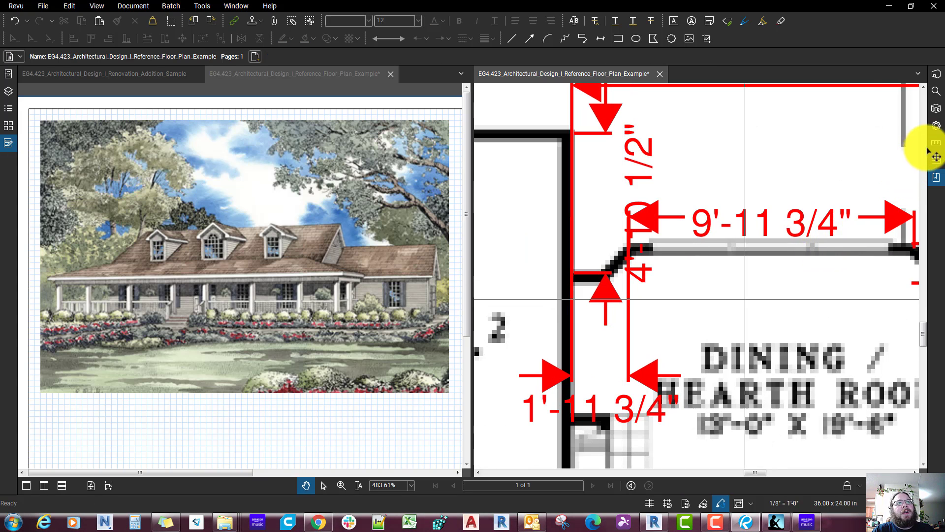
pyautogui.click(937, 142)
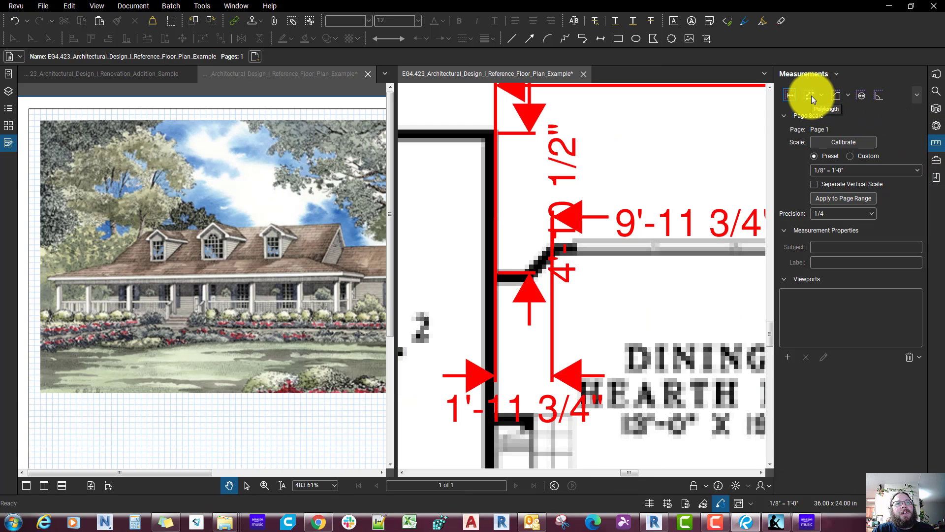
pyautogui.click(879, 97)
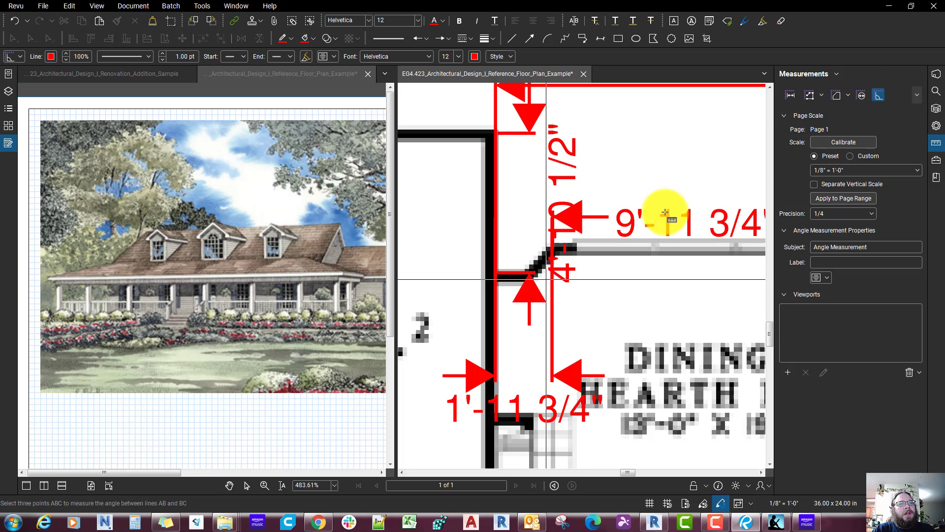
pyautogui.click(536, 281)
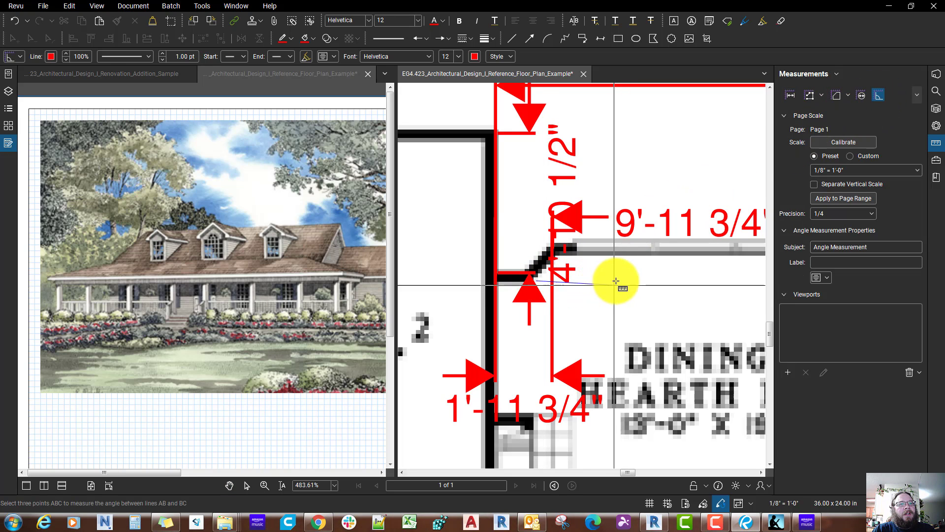
pyautogui.press('Escape')
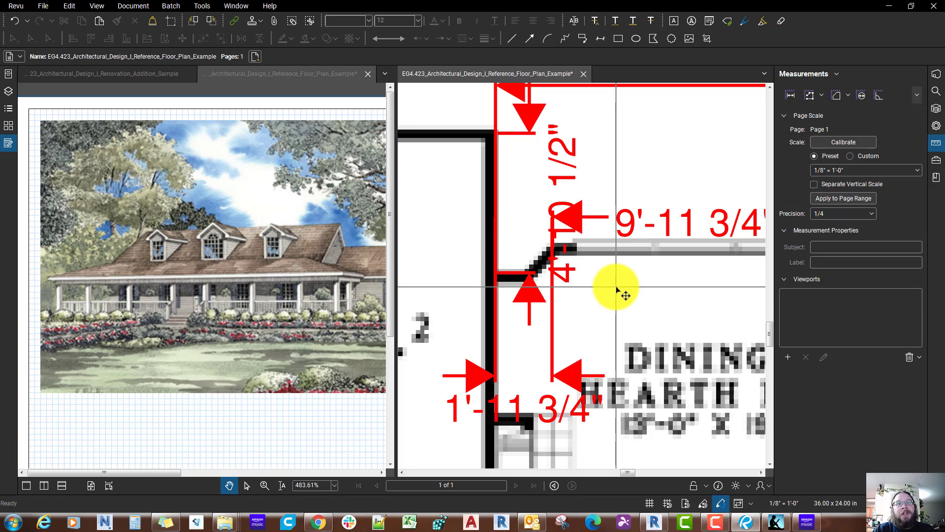
pyautogui.click(557, 256)
pyautogui.click(534, 281)
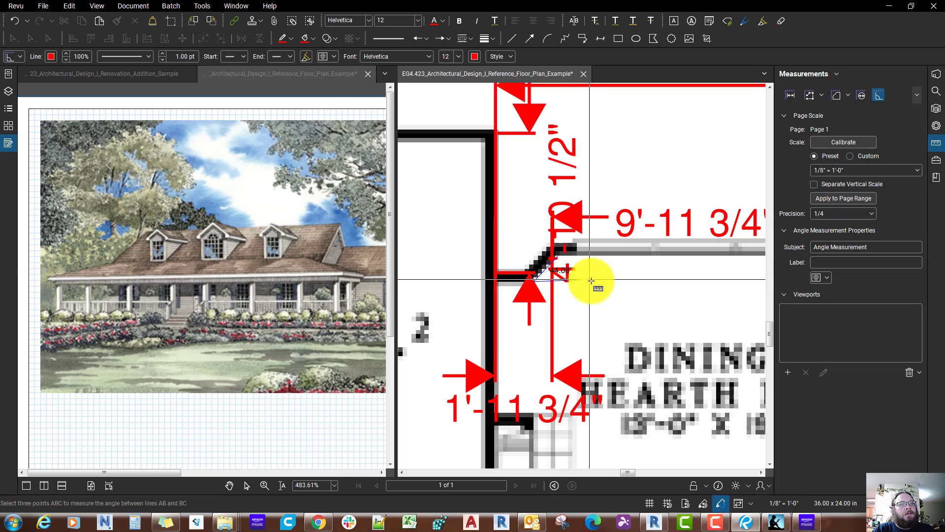
pyautogui.click(623, 309)
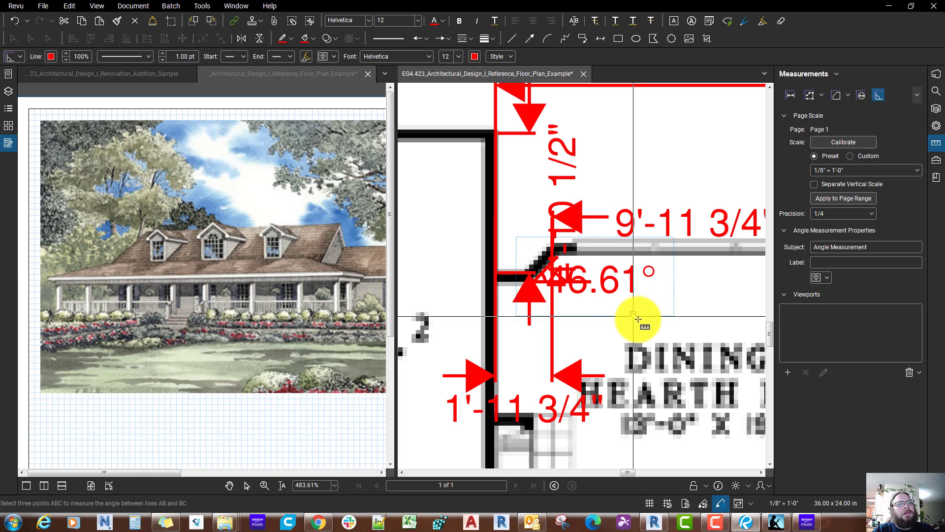
pyautogui.press('Escape')
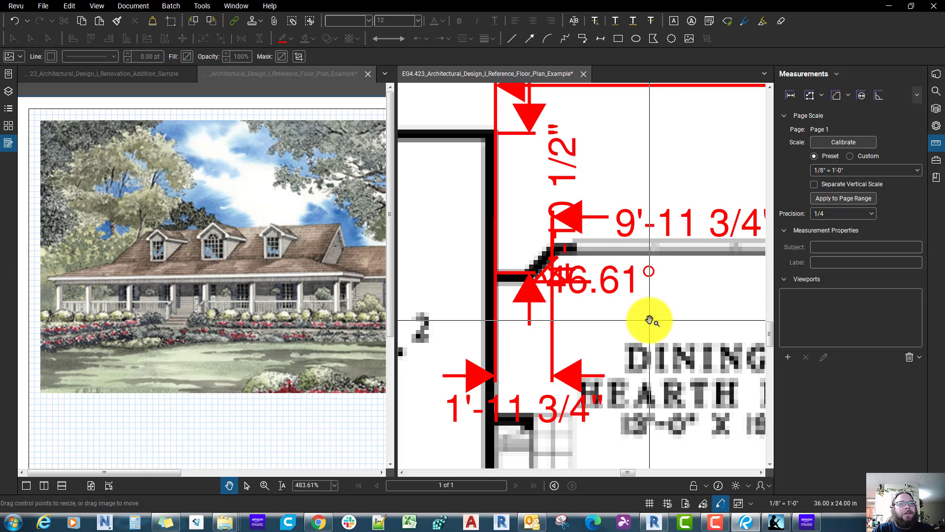
# Step: Undo the angle measurement on the bay, keeping the bay's width dimension in place
pyautogui.click(571, 287)
pyautogui.click(576, 284)
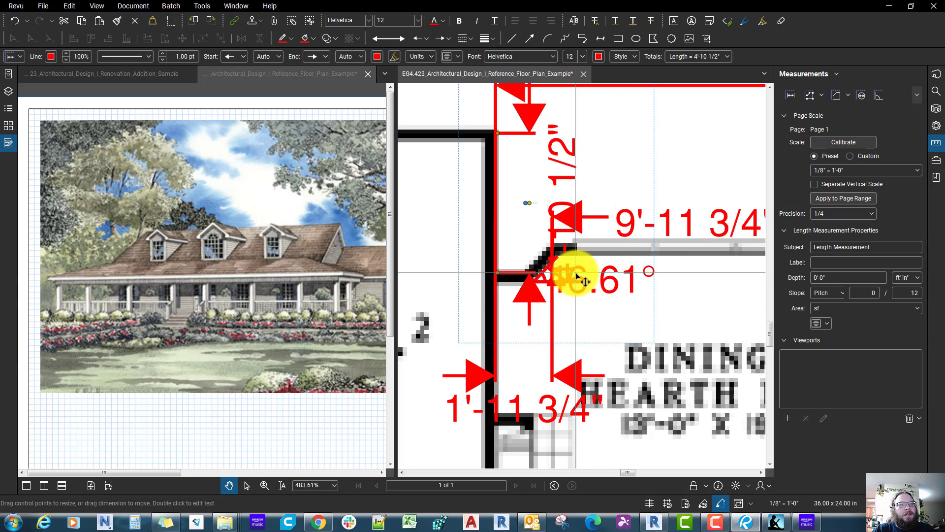
pyautogui.press('Escape')
pyautogui.click(576, 274)
pyautogui.press('Escape')
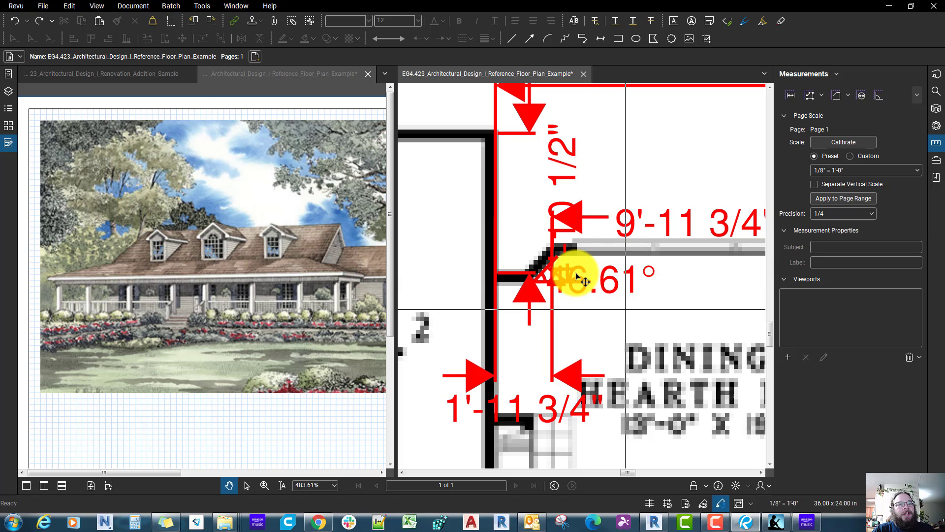
pyautogui.scroll(-2, 576, 276)
pyautogui.hotkey('ctrl', 'z')
pyautogui.hotkey('ctrl', 'z')
pyautogui.hotkey('ctrl', 'z')
pyautogui.moveTo(565, 347); pyautogui.dragTo(579, 373, button='middle')
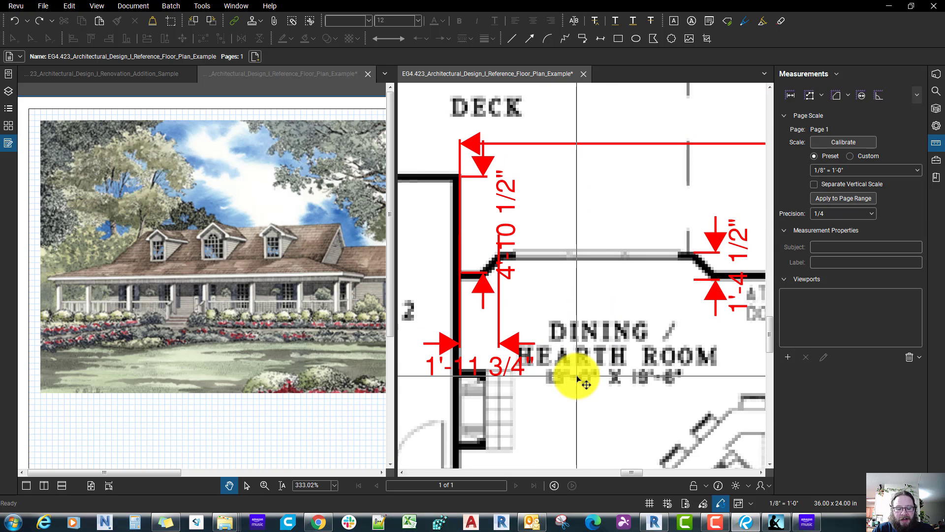
pyautogui.hotkey('ctrl', 'y')
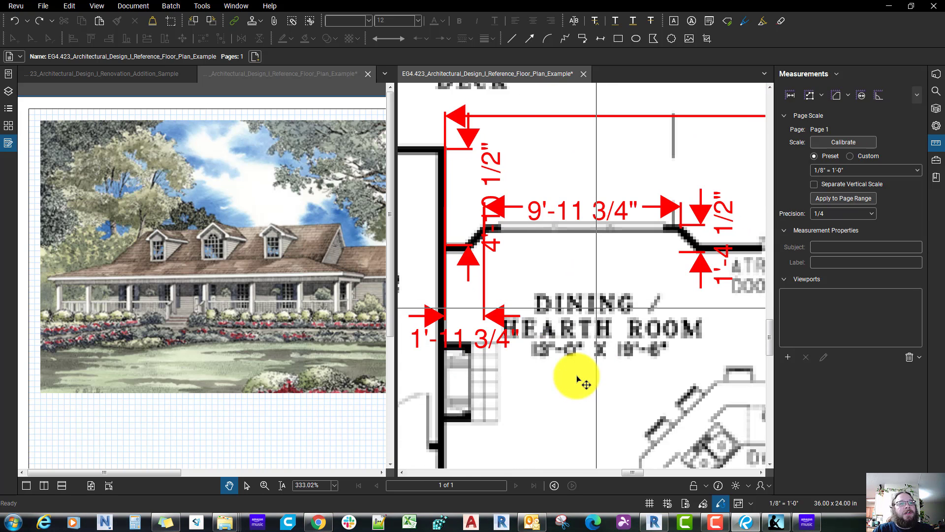
pyautogui.moveTo(531, 320); pyautogui.dragTo(554, 354, button='middle')
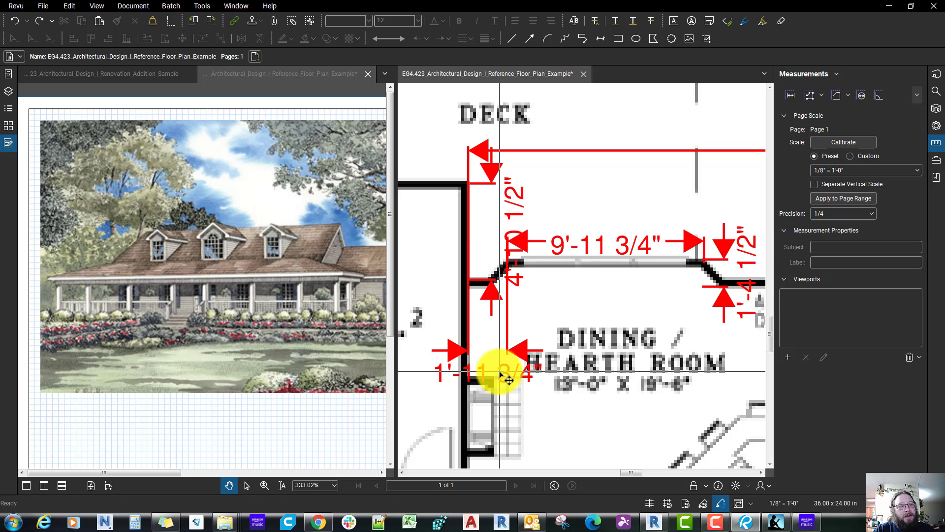
# Step: Switch to Revit and draw a matching exterior lap-siding wall about 11'-7" long, parallel to and just outside the north wall east of grid 2
pyautogui.click(658, 522)
pyautogui.scroll(3, 356, 365)
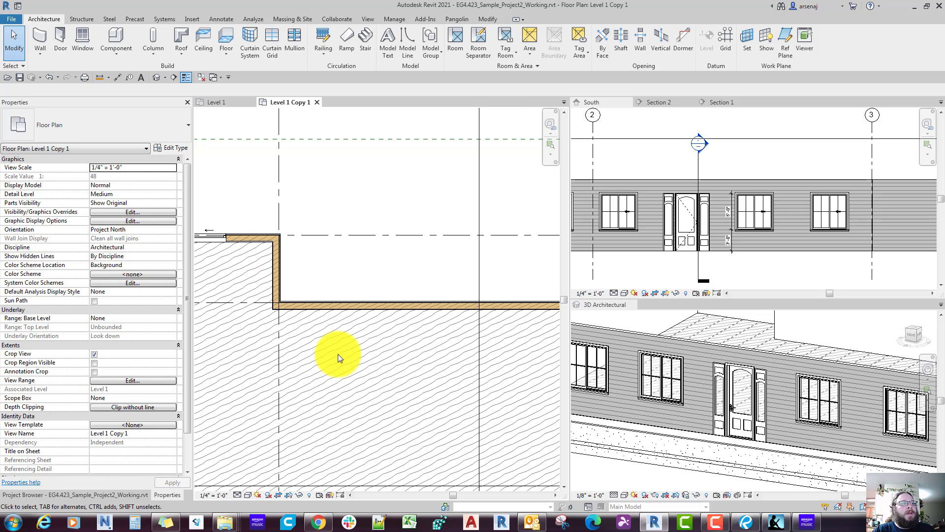
pyautogui.click(354, 308)
pyautogui.rightClick(353, 308)
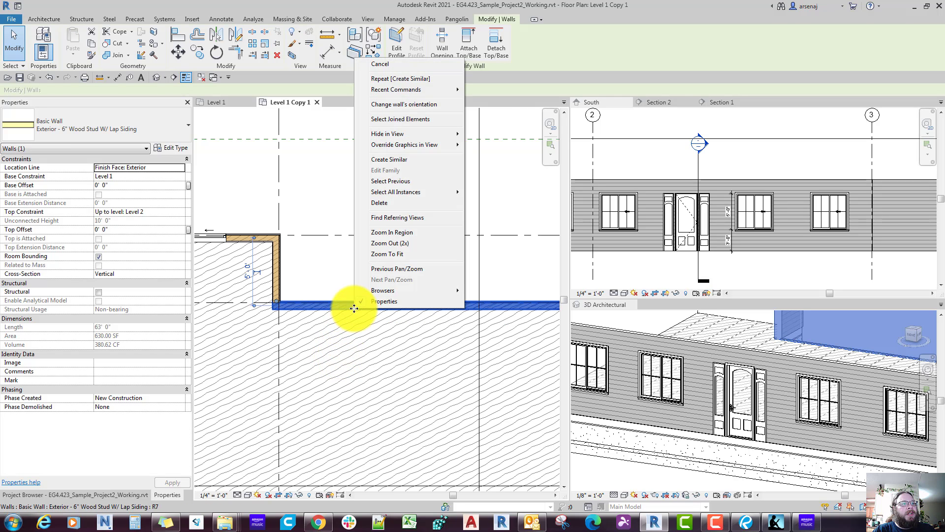
pyautogui.click(397, 162)
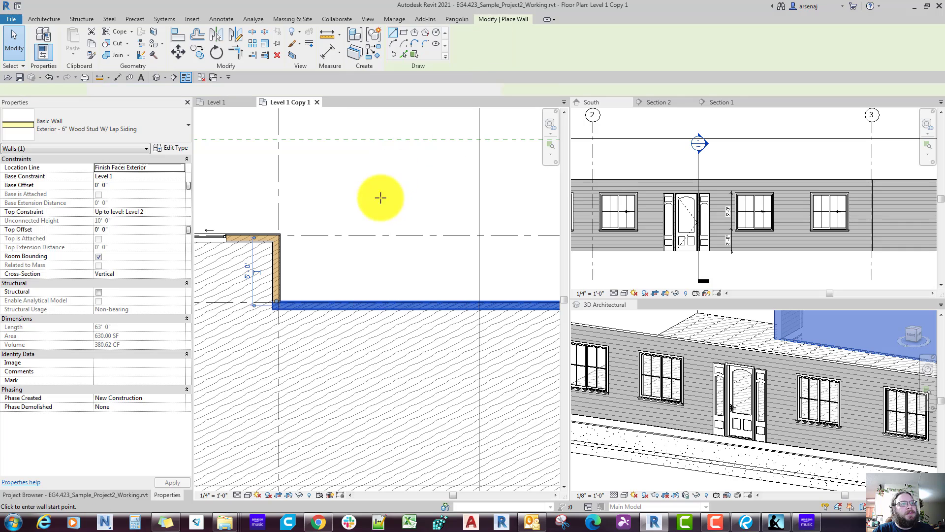
pyautogui.click(341, 282)
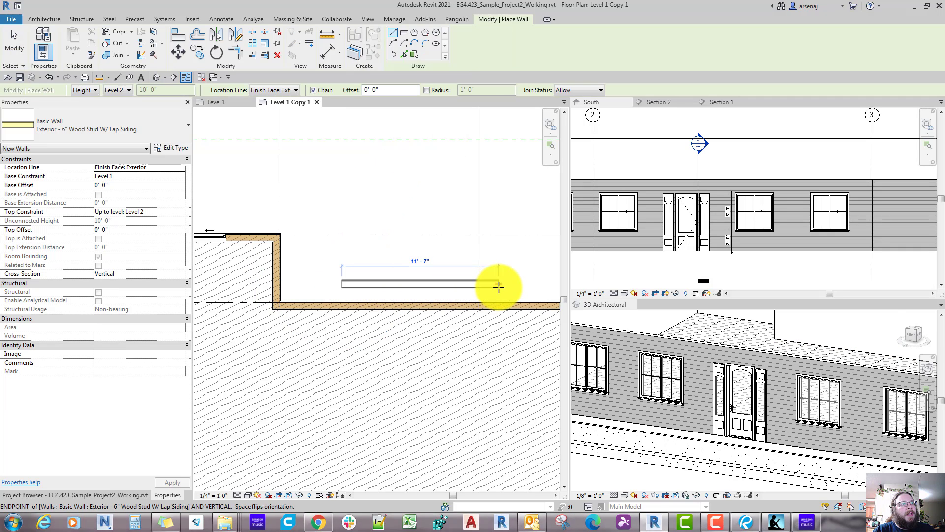
pyautogui.click(498, 288)
pyautogui.press('Escape')
pyautogui.press('Escape')
# Step: Add an aligned dimension between the exterior faces of the new bay wall and the north wall
pyautogui.press('d')
pyautogui.press('i')
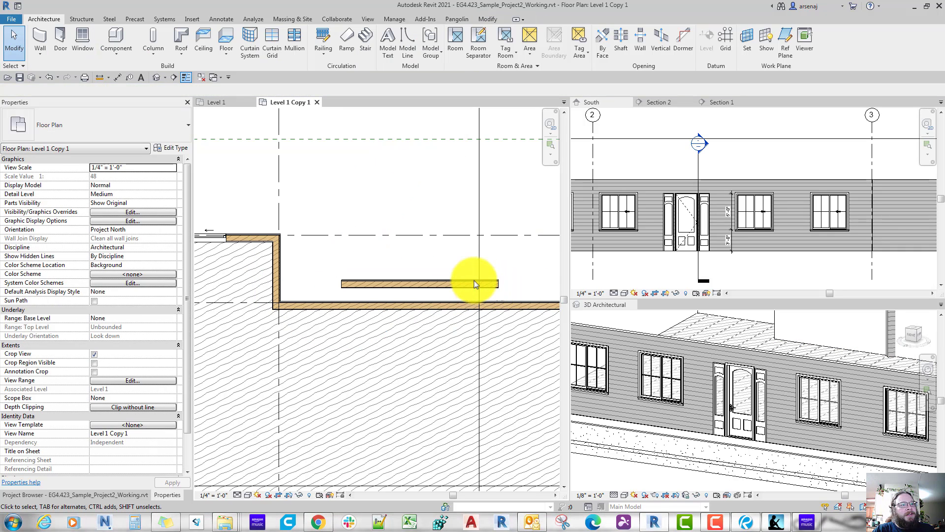
pyautogui.scroll(4, 441, 270)
pyautogui.scroll(2, 441, 270)
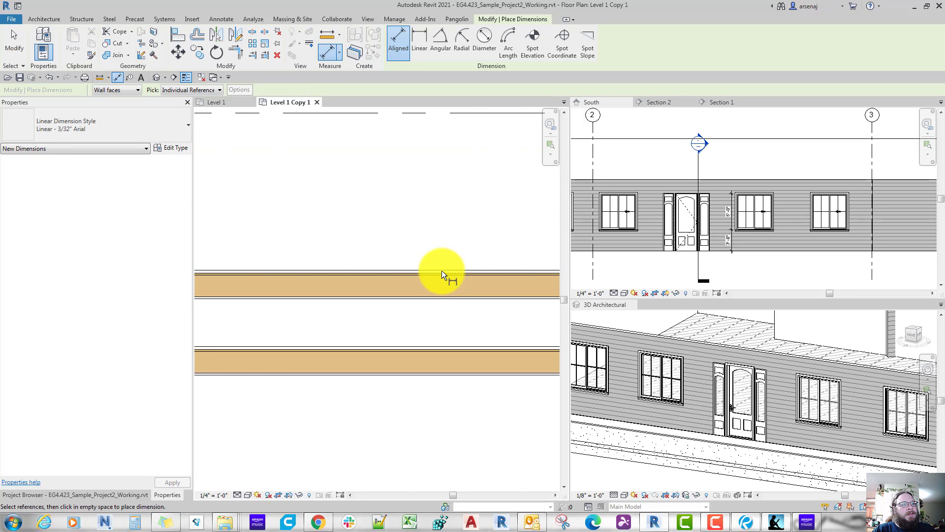
pyautogui.click(442, 270)
pyautogui.click(438, 346)
pyautogui.click(436, 331)
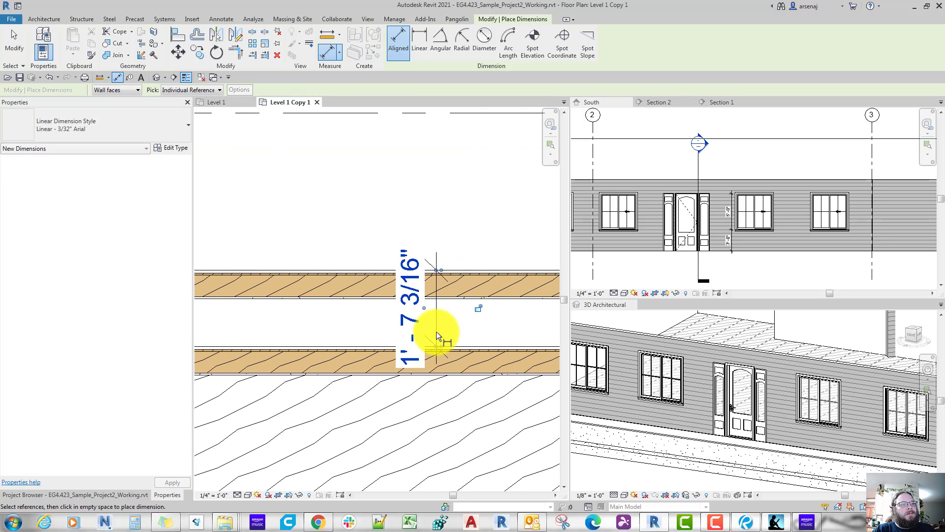
pyautogui.press('Escape')
pyautogui.press('Escape')
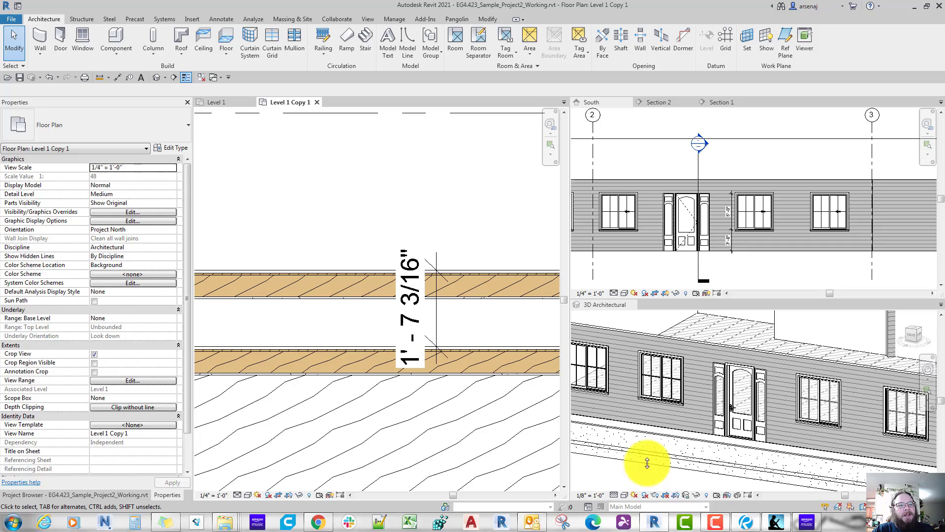
# Step: Set the bay wall's distance from the north wall to 1'-5", measured between their exterior faces
pyautogui.click(746, 521)
pyautogui.click(746, 523)
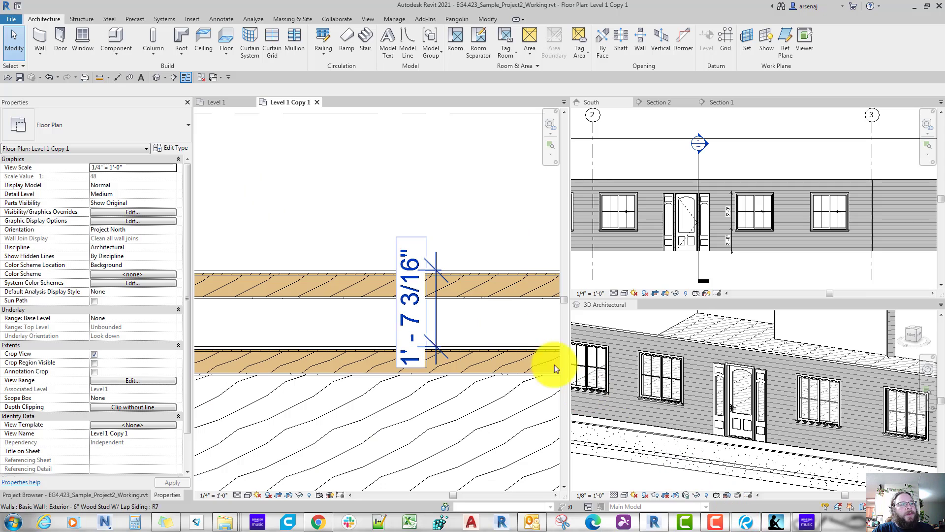
pyautogui.click(477, 273)
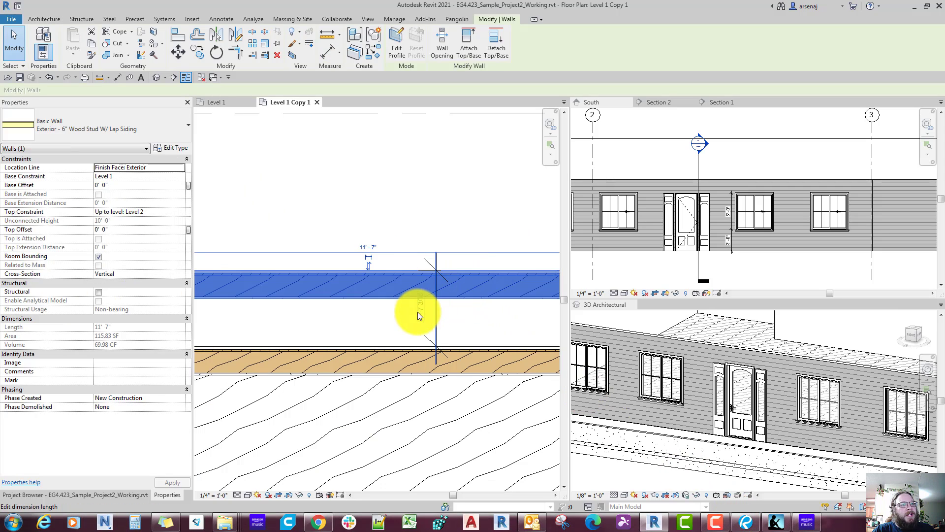
pyautogui.write('1 5')
pyautogui.press('Return')
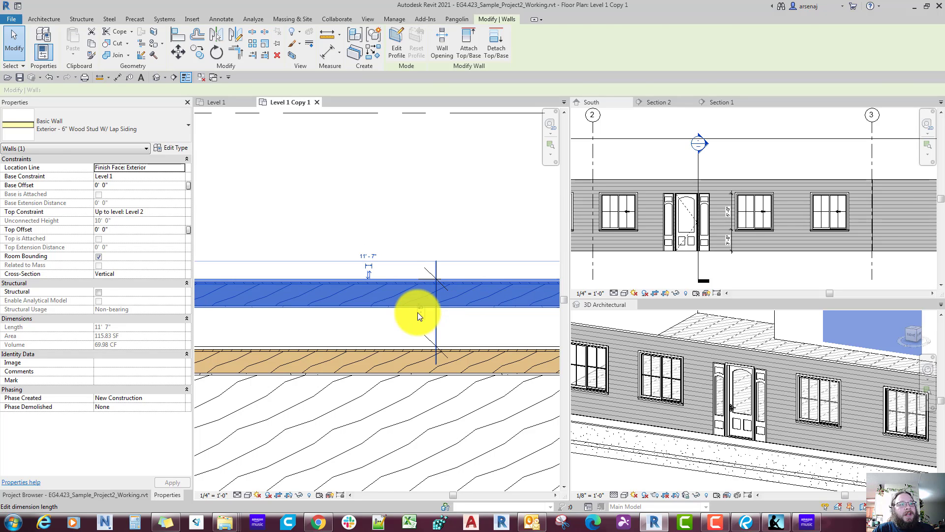
pyautogui.press('Escape')
pyautogui.scroll(-2, 418, 312)
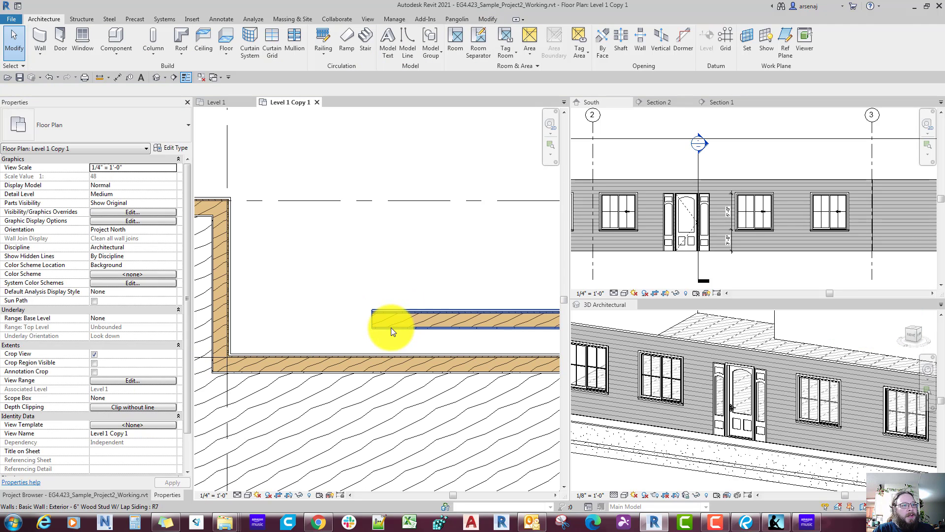
pyautogui.click(391, 327)
pyautogui.rightClick(391, 327)
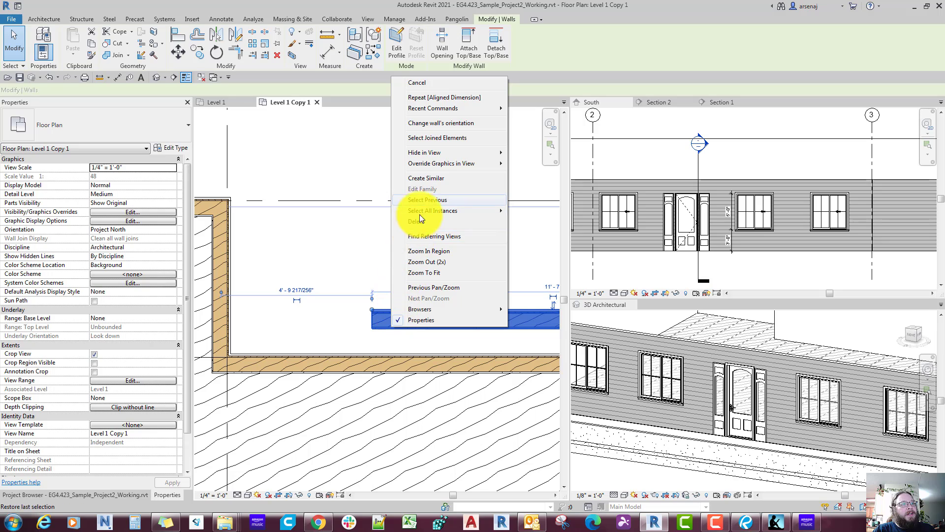
pyautogui.click(423, 200)
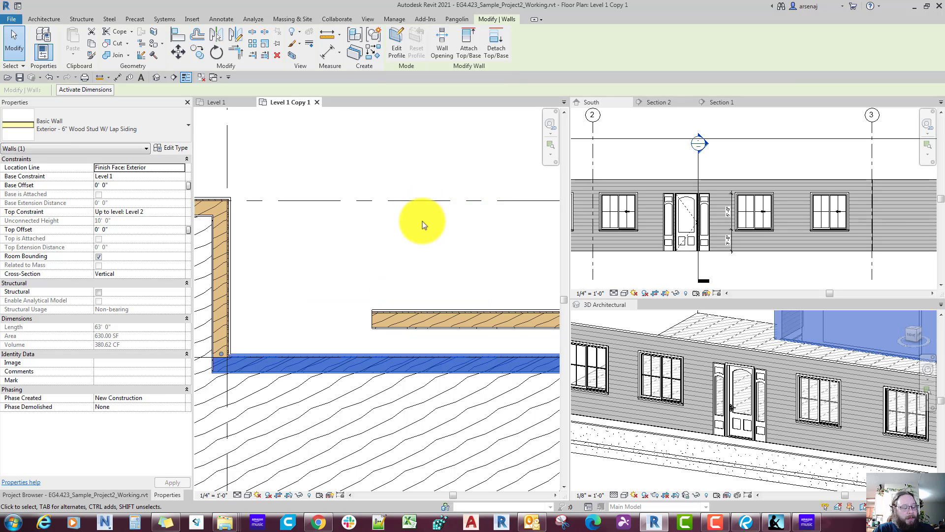
# Step: Create a similar wall about 2'-0" long, slanting at 135° from the straight bay wall's west end to the north wall's exterior face
pyautogui.click(420, 310)
pyautogui.rightClick(419, 310)
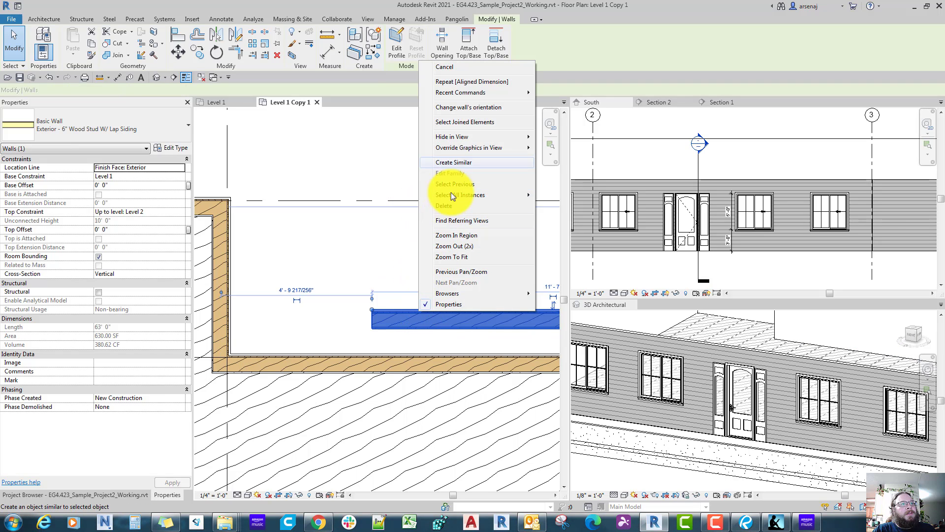
pyautogui.click(458, 164)
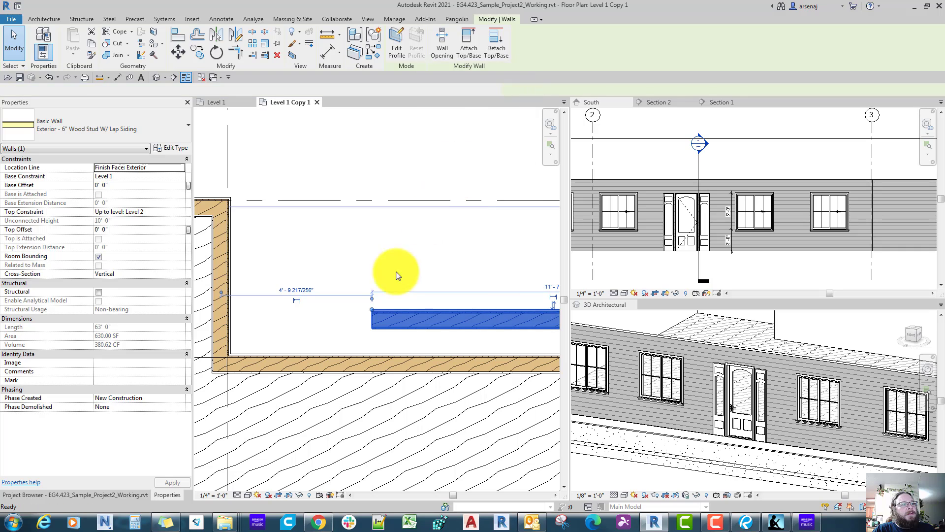
pyautogui.click(373, 309)
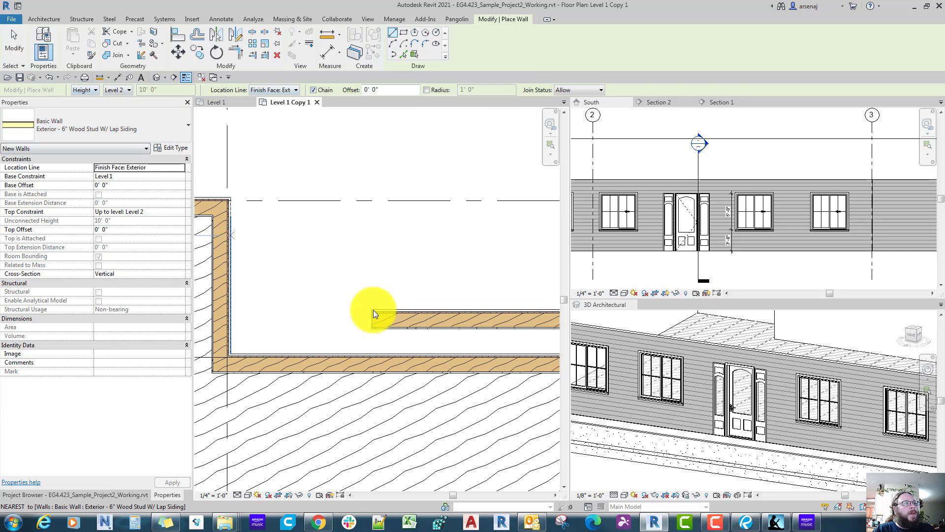
pyautogui.click(372, 308)
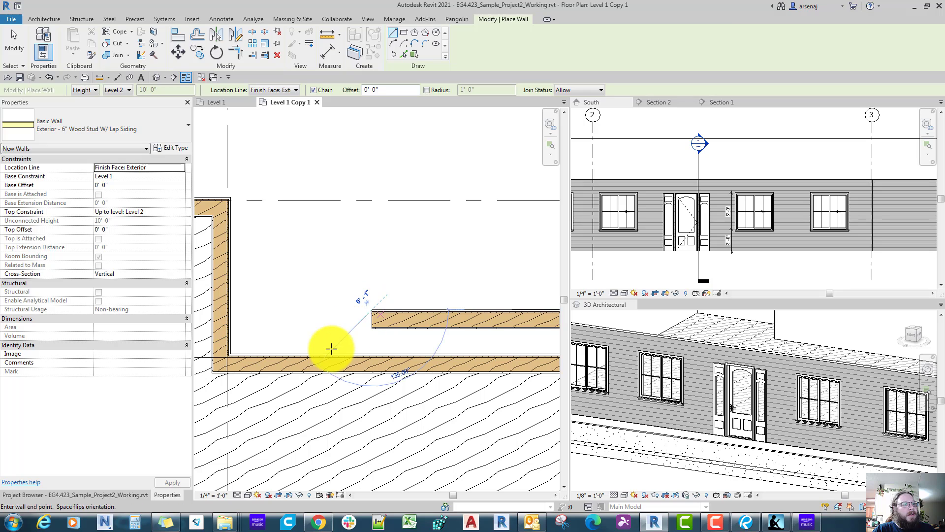
pyautogui.scroll(2, 331, 348)
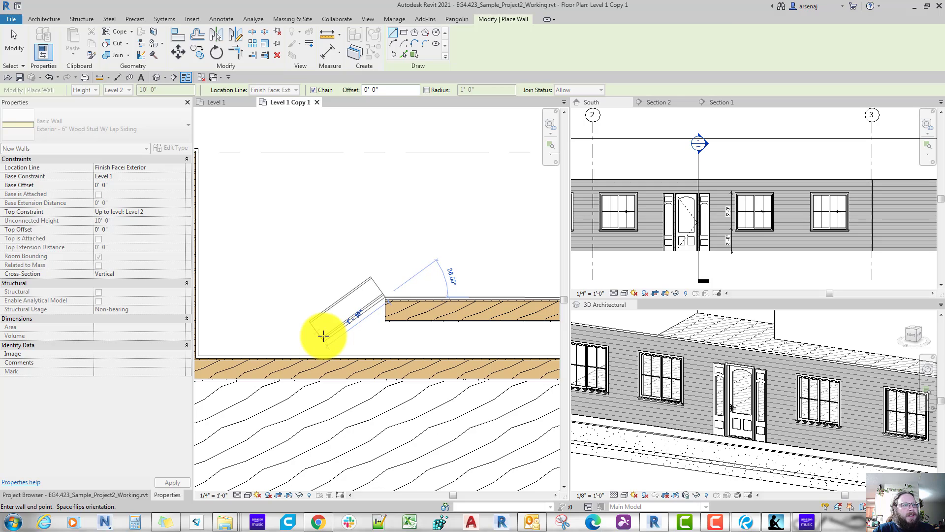
pyautogui.press('space')
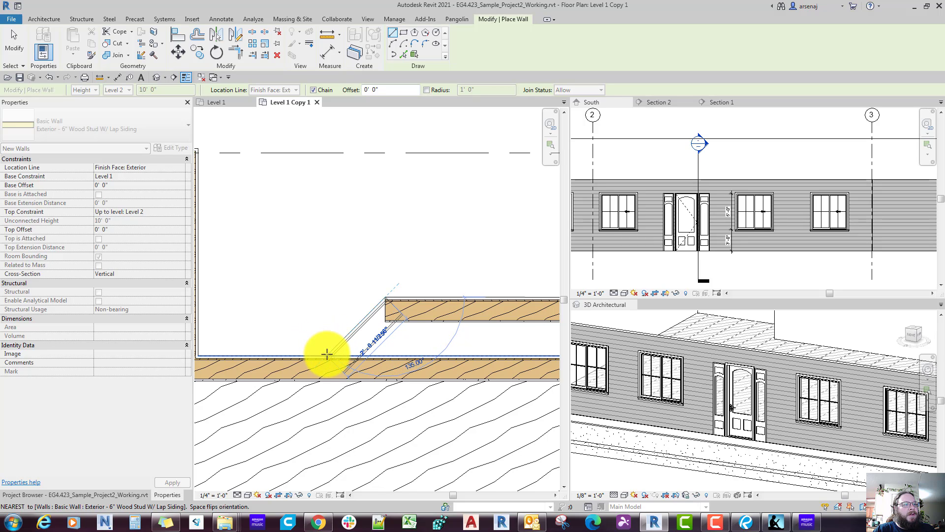
pyautogui.click(326, 352)
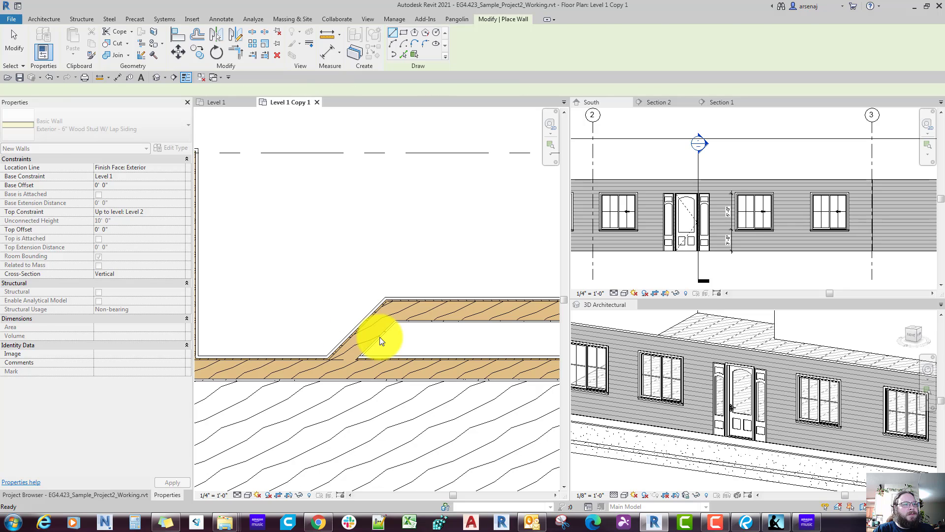
pyautogui.press('Escape')
pyautogui.press('Escape')
# Step: Add an aligned dimension from the exterior face of the wall at grid 2 to the bay's nearest outer corner
pyautogui.moveTo(380, 337); pyautogui.dragTo(387, 344, button='middle')
pyautogui.scroll(-3, 380, 337)
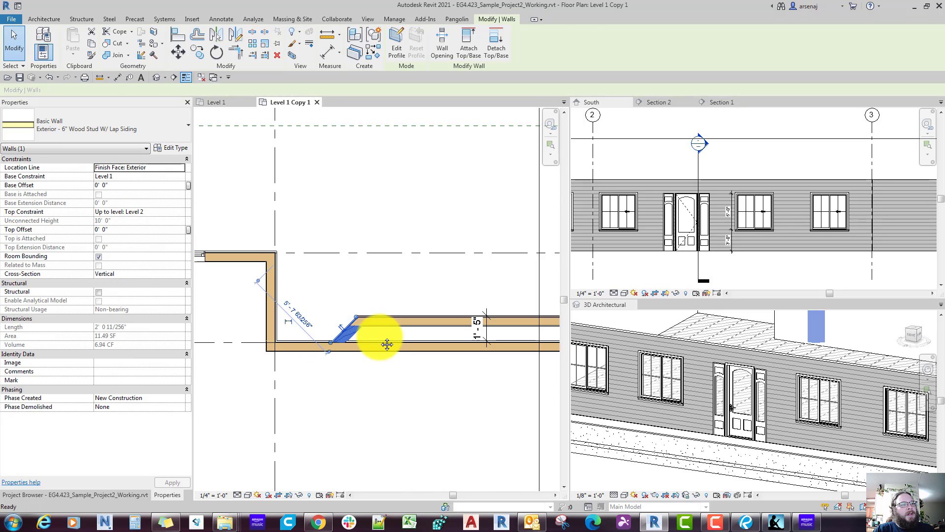
pyautogui.press('d')
pyautogui.press('i')
pyautogui.scroll(4, 337, 322)
pyautogui.scroll(1, 338, 322)
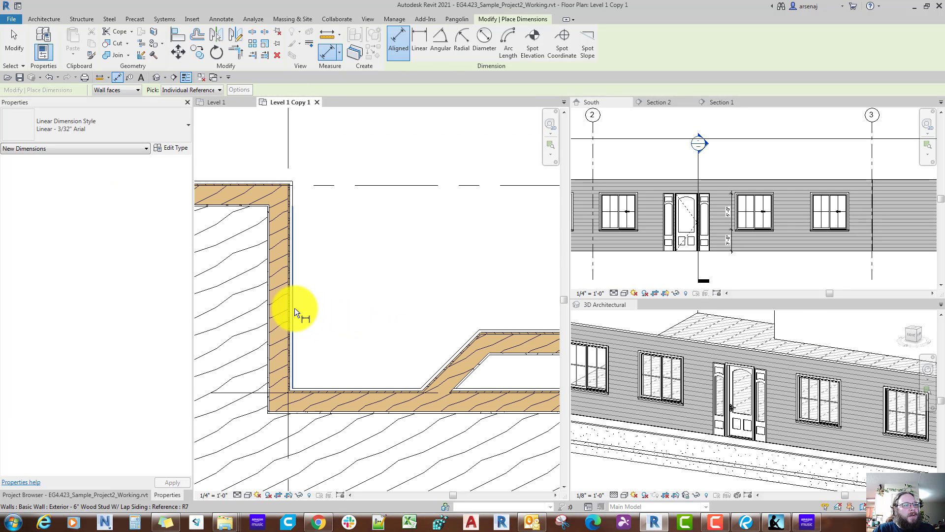
pyautogui.click(294, 308)
pyautogui.click(480, 329)
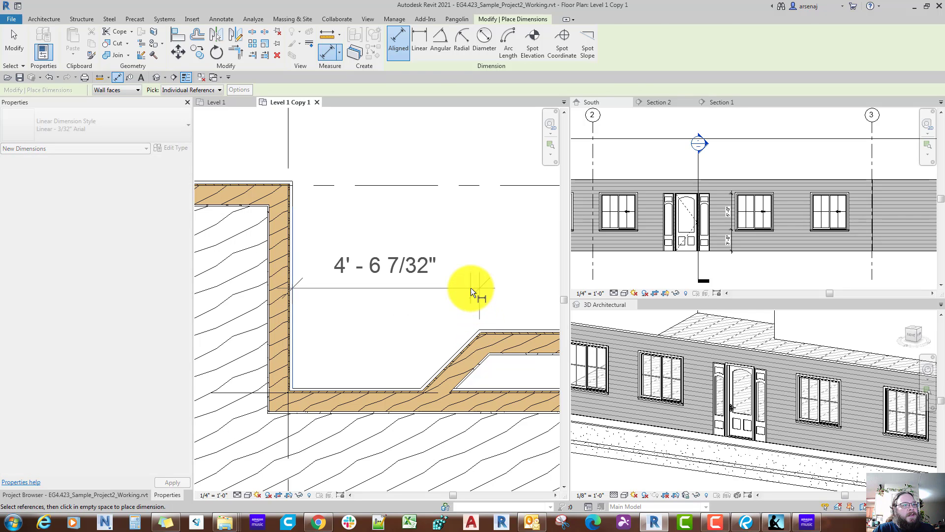
pyautogui.click(470, 288)
pyautogui.press('Escape')
pyautogui.press('Escape')
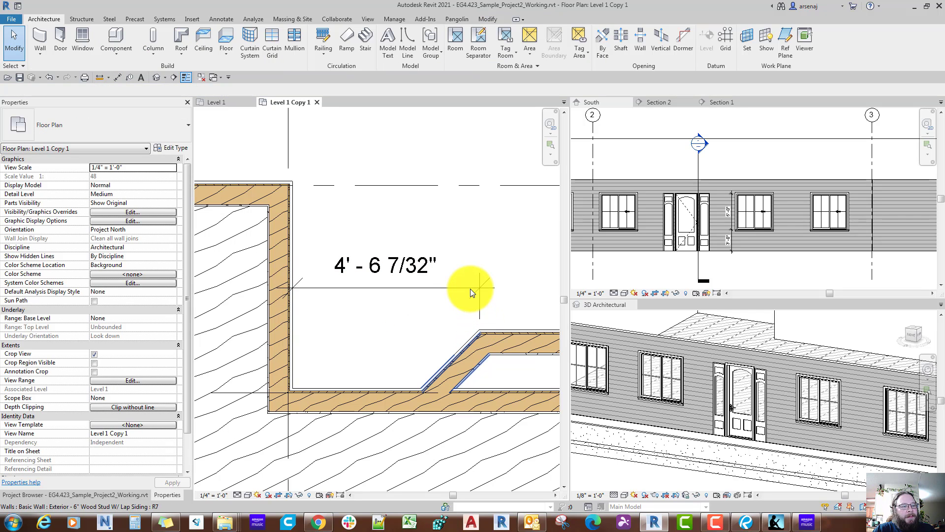
# Step: Check the bay's offset in the Bluebeam reference plan, return to Revit and move both bay walls to a 2'-0" offset from the grid 2 wall
pyautogui.click(655, 524)
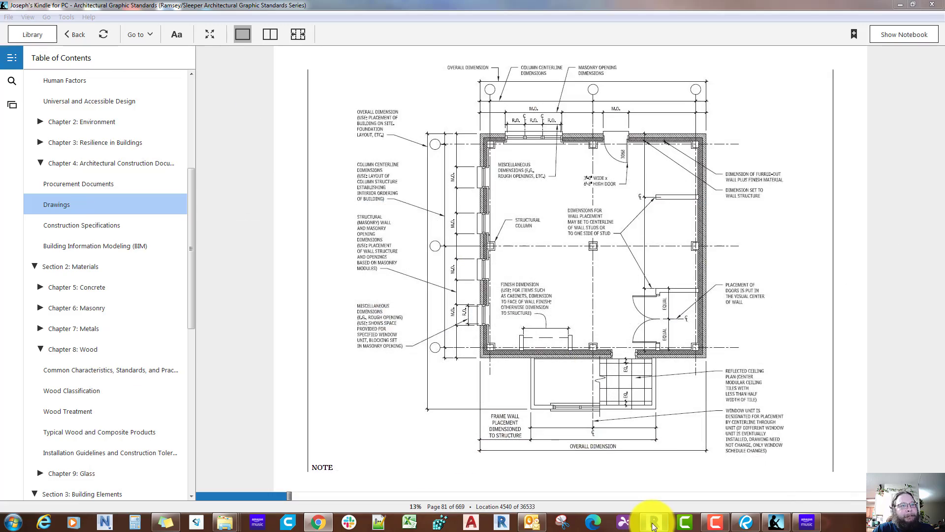
pyautogui.click(654, 524)
pyautogui.click(749, 526)
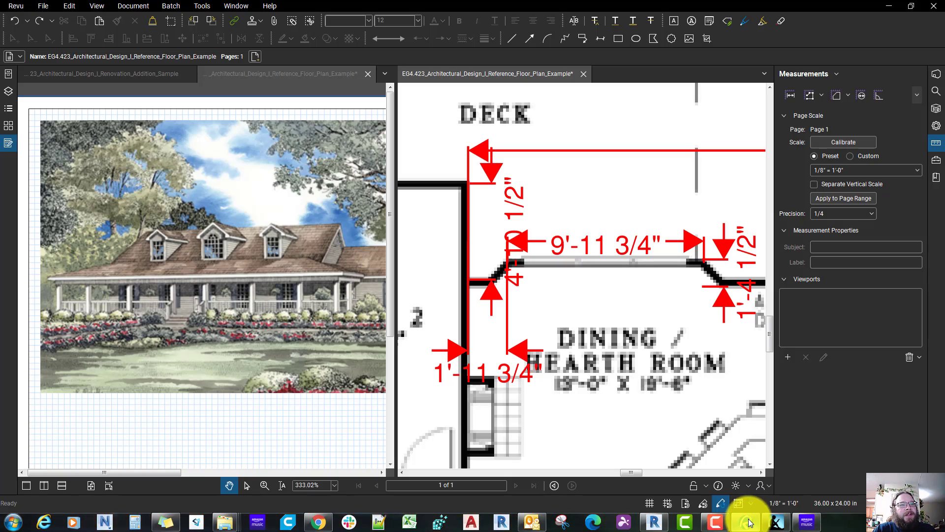
pyautogui.click(654, 523)
pyautogui.click(460, 354)
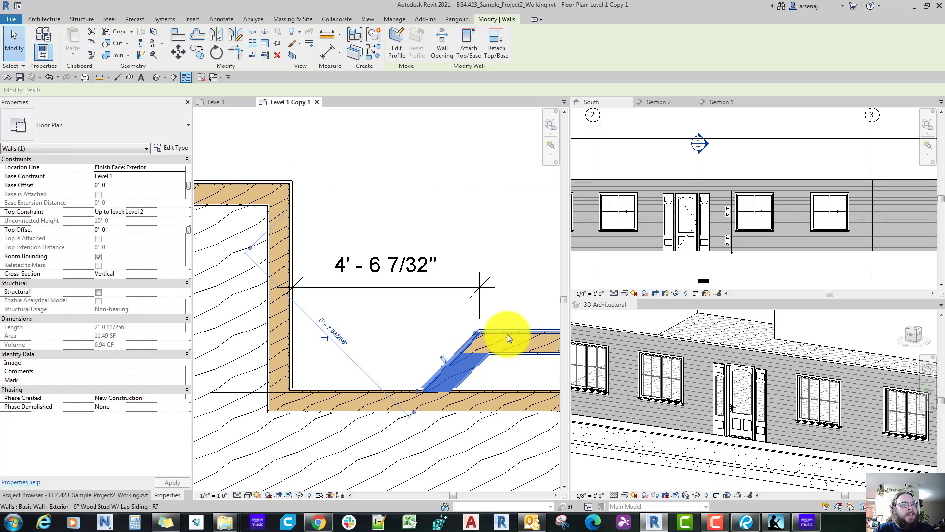
pyautogui.keyDown('ctrl'); pyautogui.click(508, 335); pyautogui.keyUp('ctrl')
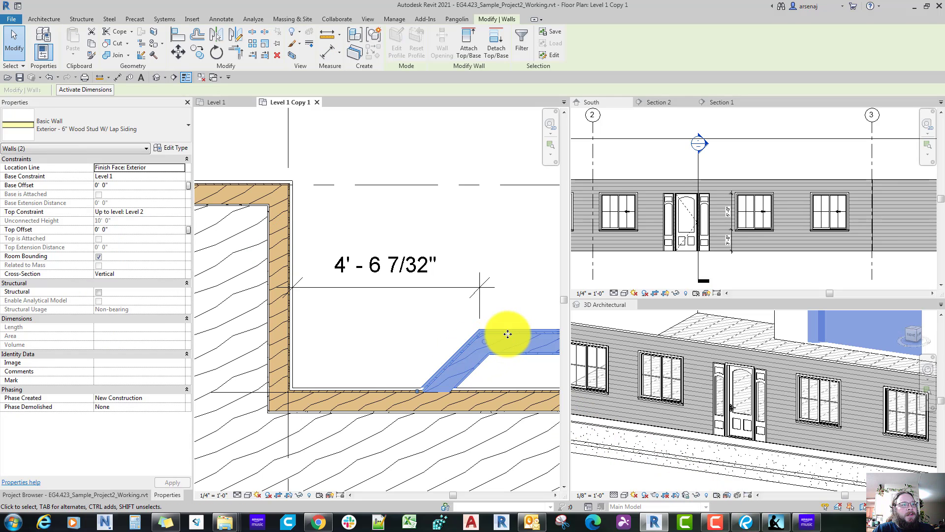
pyautogui.click(96, 90)
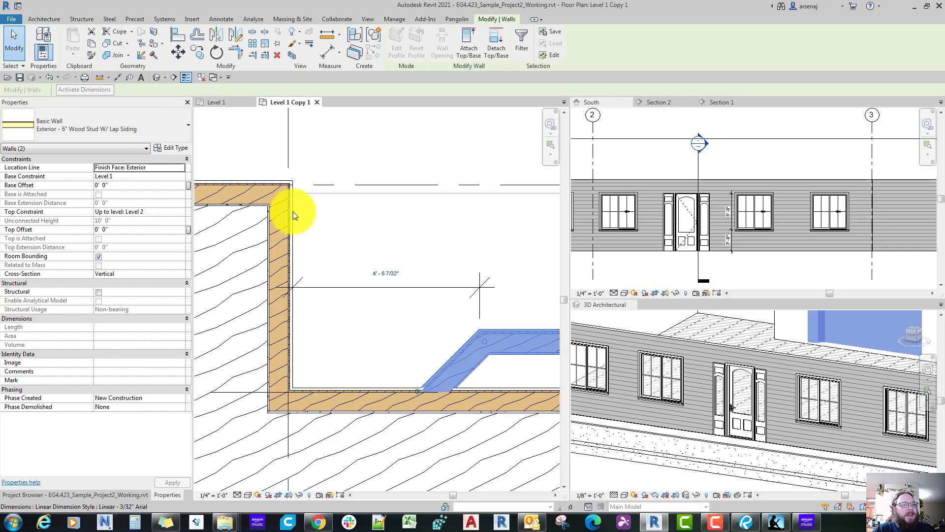
pyautogui.click(392, 273)
pyautogui.write('2')
pyautogui.press('Return')
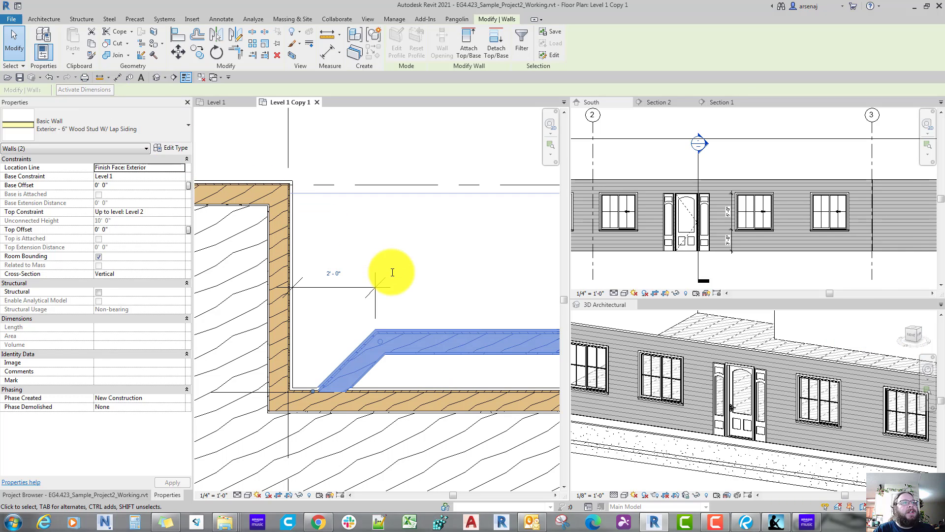
pyautogui.click(446, 292)
# Step: Extend the 2'-0" dimension string with a witness line at the straight bay wall's open east end
pyautogui.scroll(-1, 447, 291)
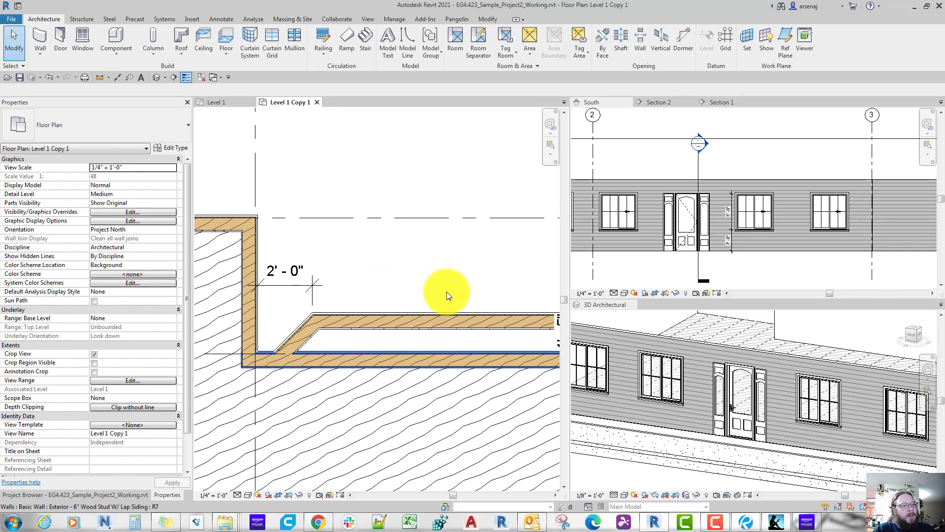
pyautogui.scroll(-2, 447, 291)
pyautogui.moveTo(453, 298); pyautogui.dragTo(409, 290, button='middle')
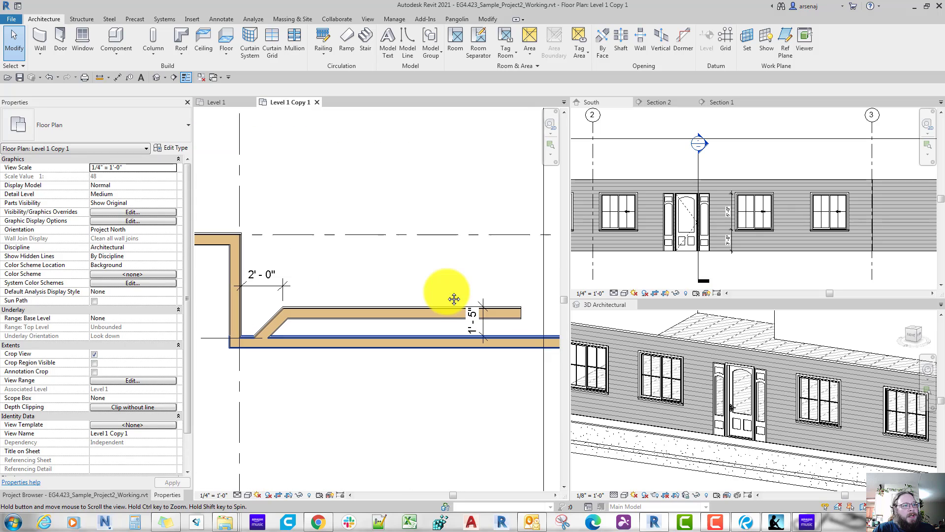
pyautogui.click(276, 289)
pyautogui.press('e')
pyautogui.press('w')
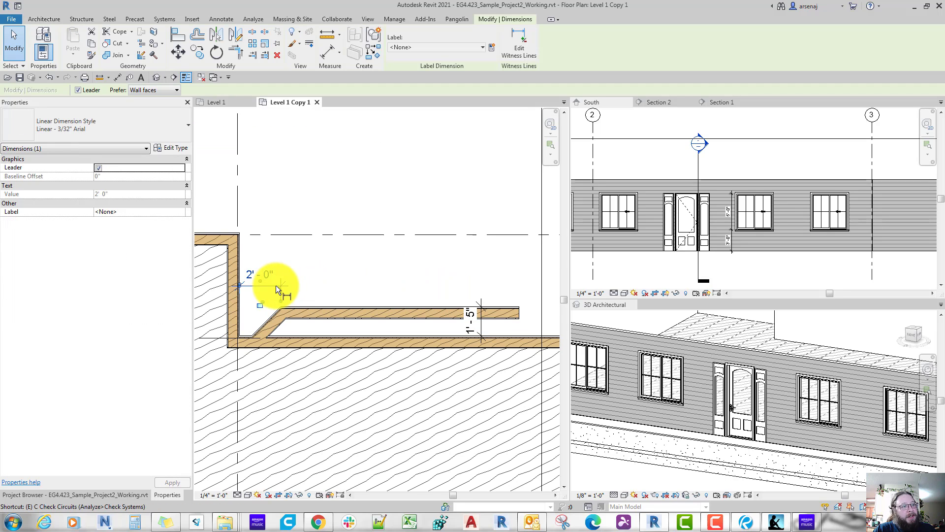
pyautogui.click(520, 308)
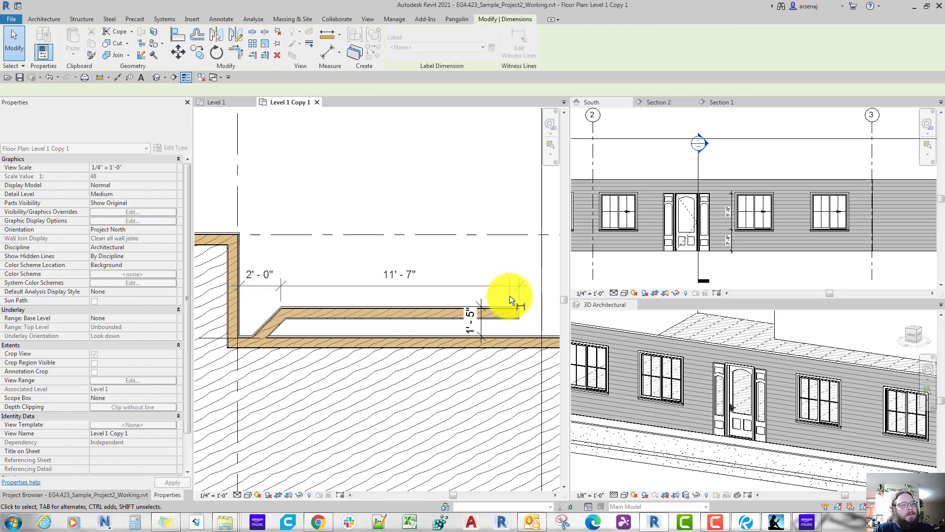
pyautogui.click(510, 295)
# Step: Set the straight bay wall's dimensioned length to 10'-0", moving its open east end
pyautogui.click(513, 309)
pyautogui.click(400, 276)
pyautogui.write('10')
pyautogui.press('Return')
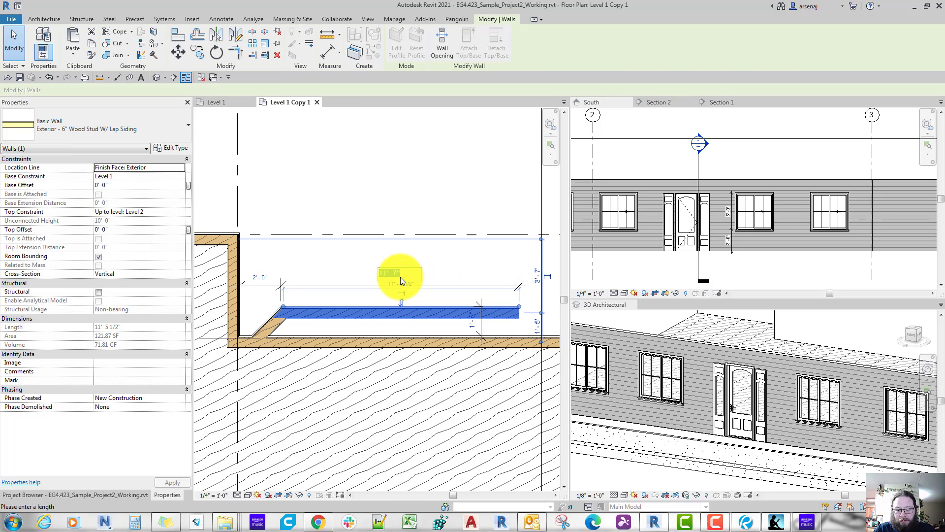
pyautogui.press('Escape')
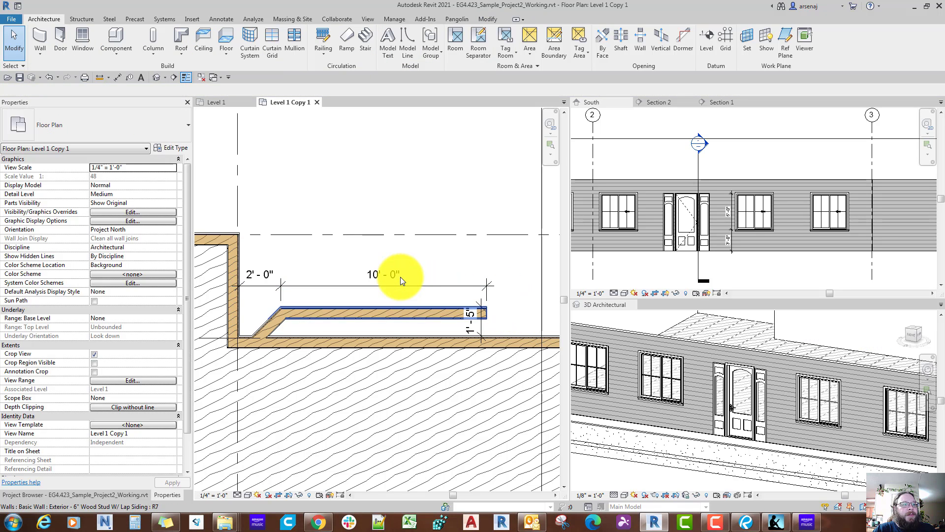
# Step: Mirror the slanted bay wall about the grid 2 wall with Mirror - Pick Axis and delete the mirrored copy
pyautogui.moveTo(306, 319); pyautogui.dragTo(289, 315, button='middle')
pyautogui.click(263, 318)
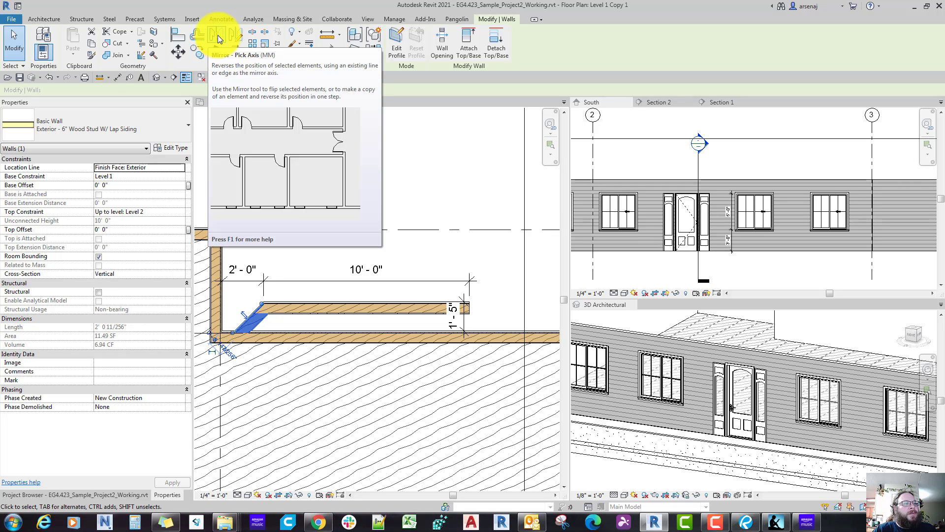
pyautogui.moveTo(335, 300); pyautogui.dragTo(426, 319, button='middle')
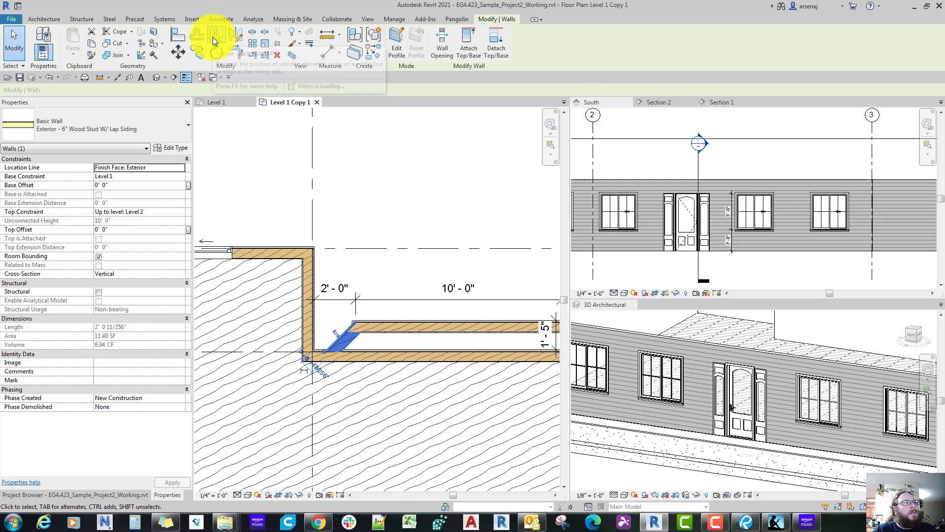
pyautogui.click(212, 39)
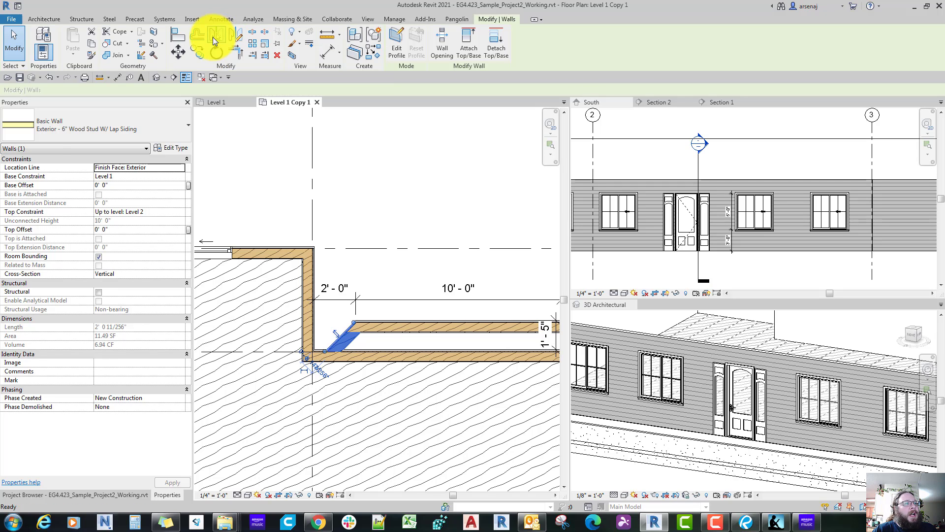
pyautogui.click(306, 298)
pyautogui.press('Escape')
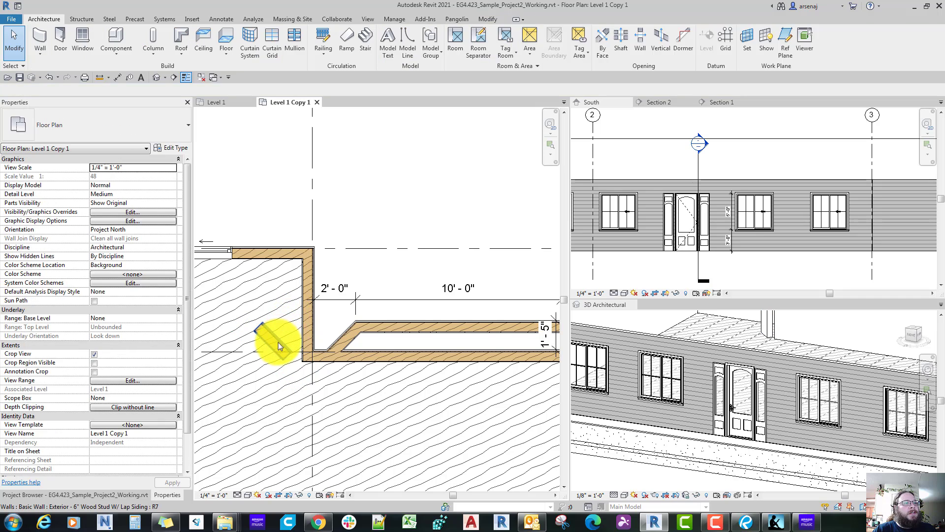
pyautogui.click(277, 342)
pyautogui.press('Delete')
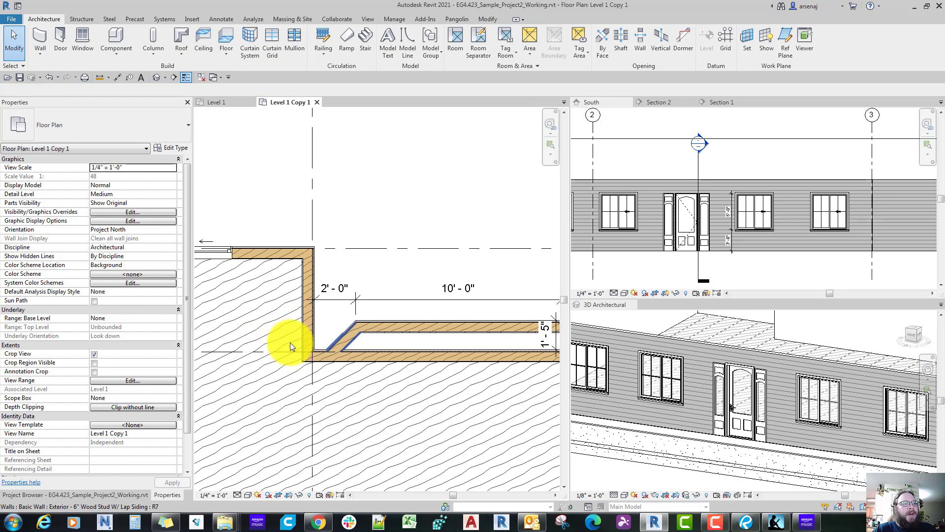
# Step: Mirror the slanted bay wall to the bay's east end about a vertical axis drawn through the straight bay wall's midpoint
pyautogui.click(344, 342)
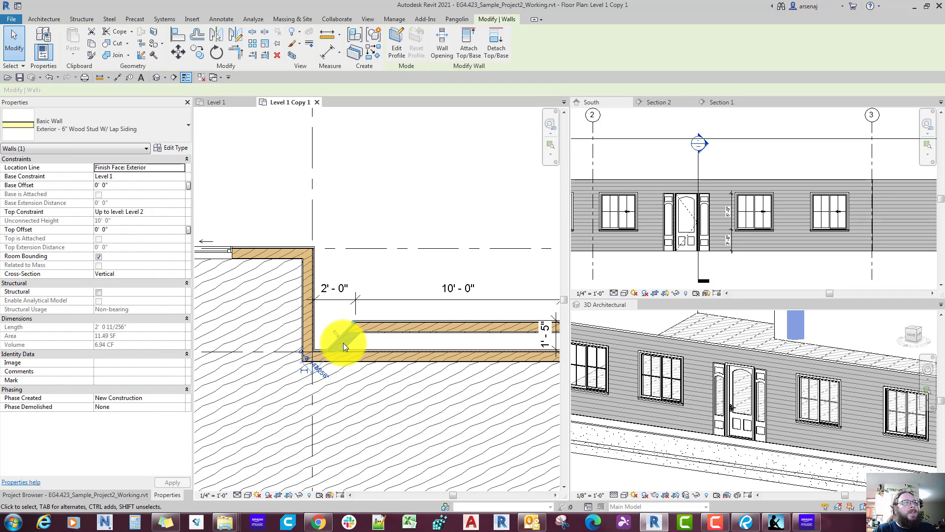
pyautogui.click(237, 34)
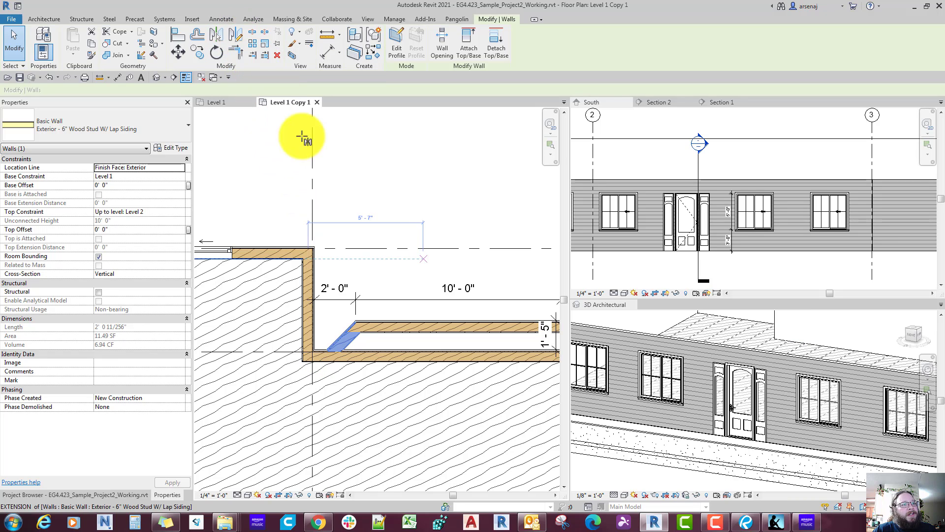
pyautogui.moveTo(454, 322); pyautogui.dragTo(402, 294, button='middle')
pyautogui.scroll(2, 400, 294)
pyautogui.click(399, 296)
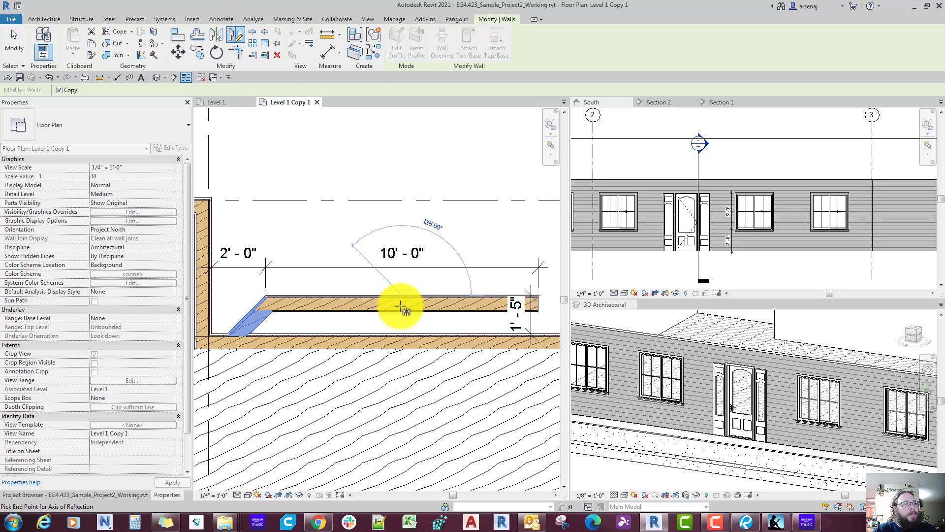
pyautogui.click(404, 369)
pyautogui.press('Escape')
# Step: Move the horizontal dimension's east witness line to the bay's outer east corner so the straight wall is dimensioned at 10'-0"
pyautogui.moveTo(504, 286); pyautogui.dragTo(457, 280, button='middle')
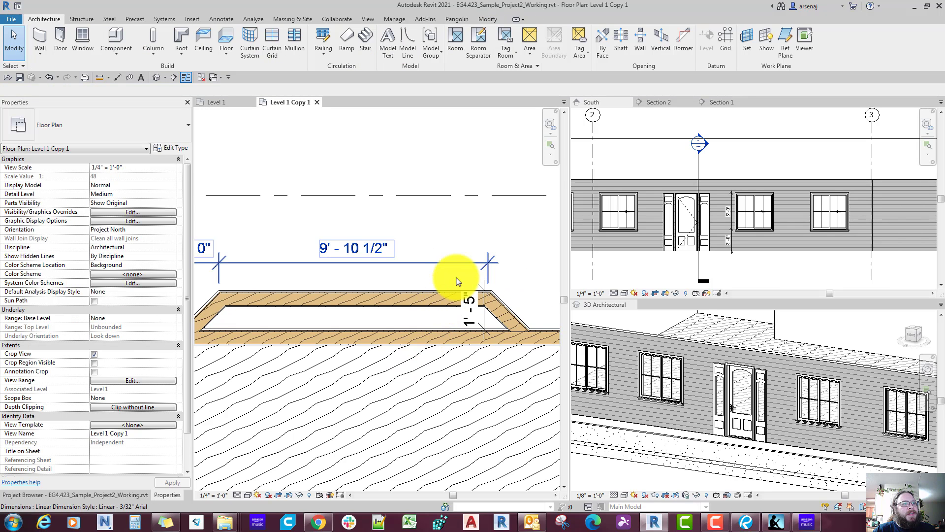
pyautogui.click(464, 262)
pyautogui.scroll(2, 465, 262)
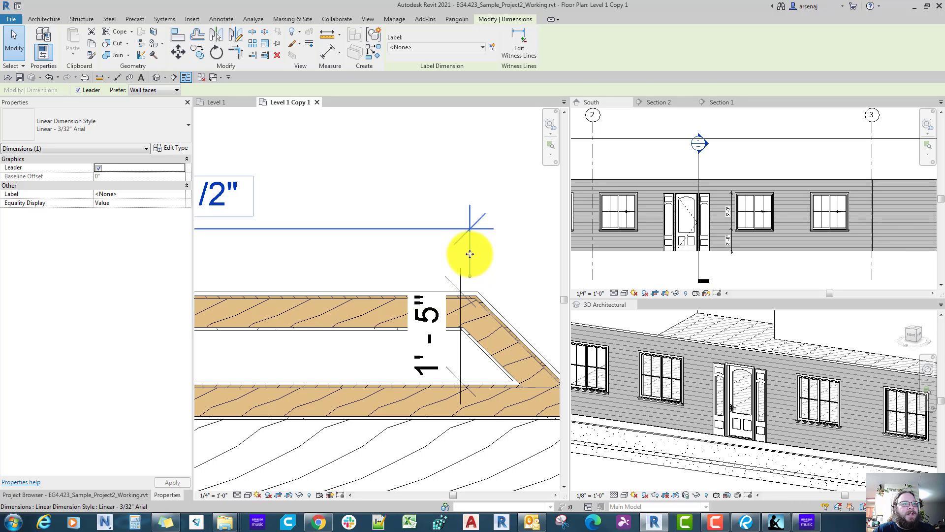
pyautogui.moveTo(470, 253); pyautogui.dragTo(477, 290)
pyautogui.scroll(-2, 478, 290)
pyautogui.press('Escape')
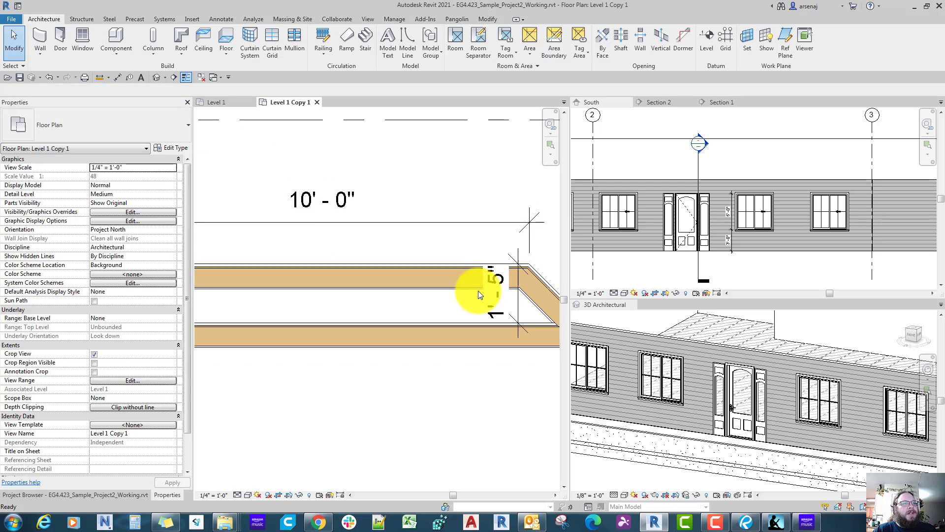
pyautogui.scroll(-4, 477, 290)
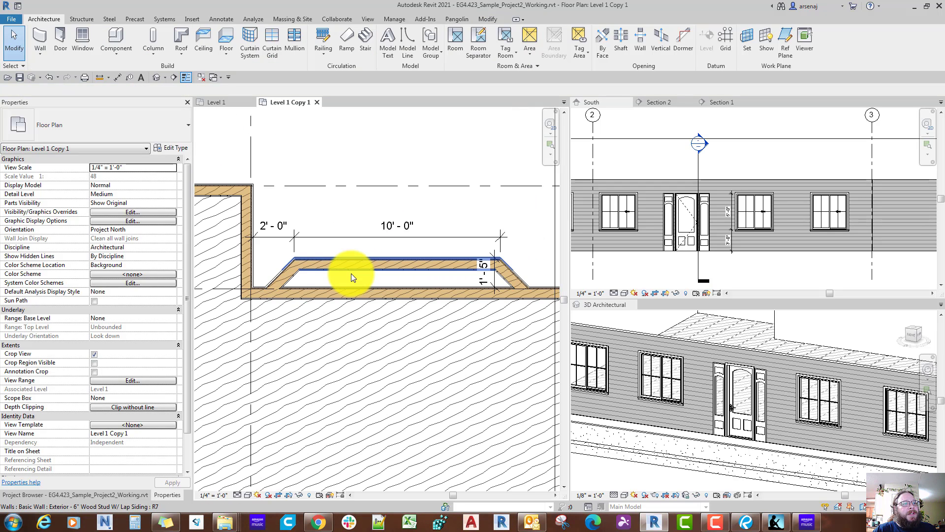
# Step: Try to trim the unsplit main exterior wall to the bay's east slanted wall
pyautogui.click(390, 293)
pyautogui.press('Escape')
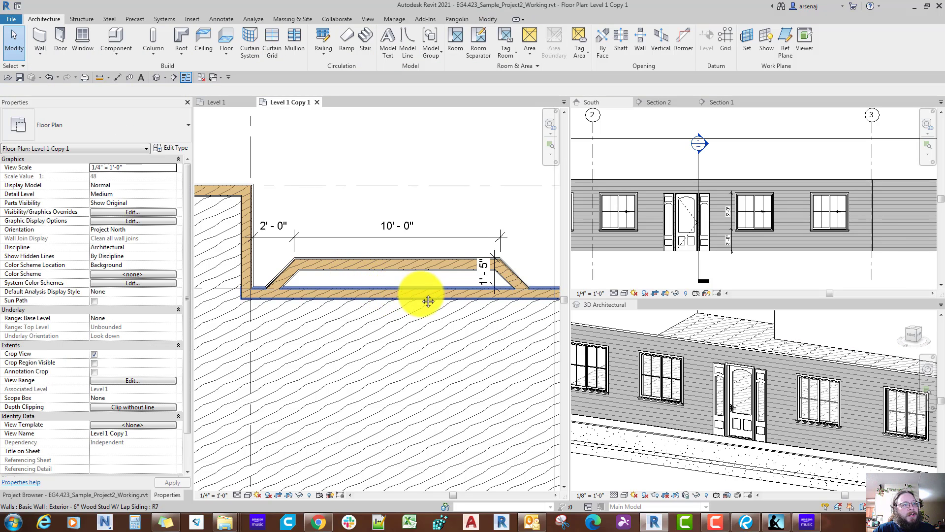
pyautogui.moveTo(429, 302); pyautogui.dragTo(480, 282)
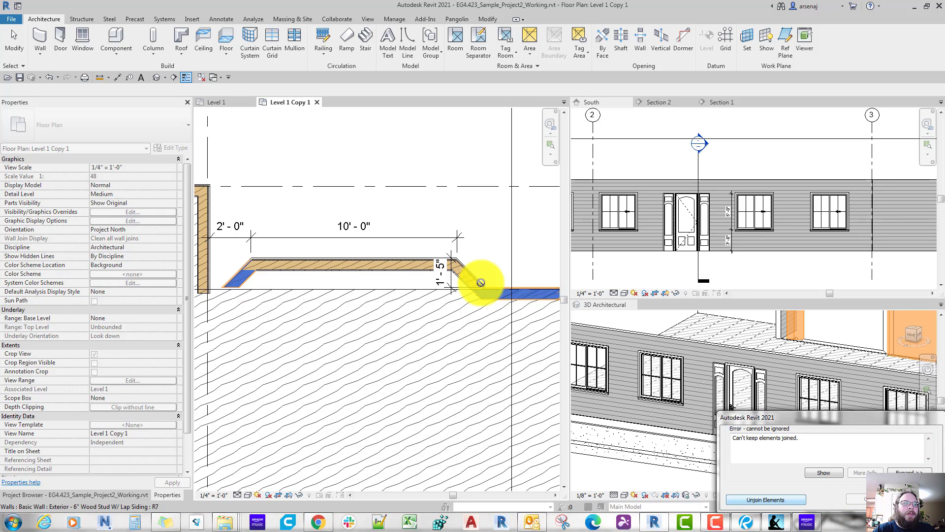
pyautogui.press('Escape')
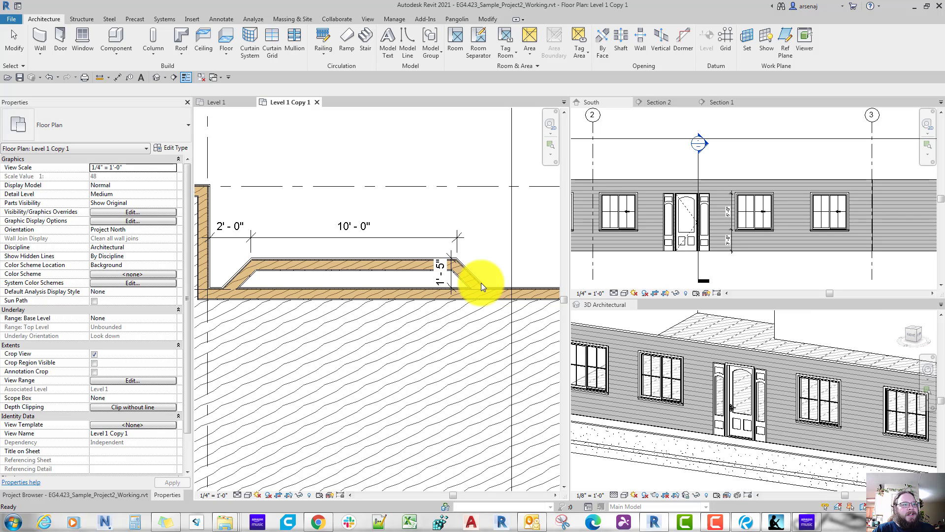
# Step: Split the main exterior wall at a point behind the bay, between its two slanted walls
pyautogui.click(488, 19)
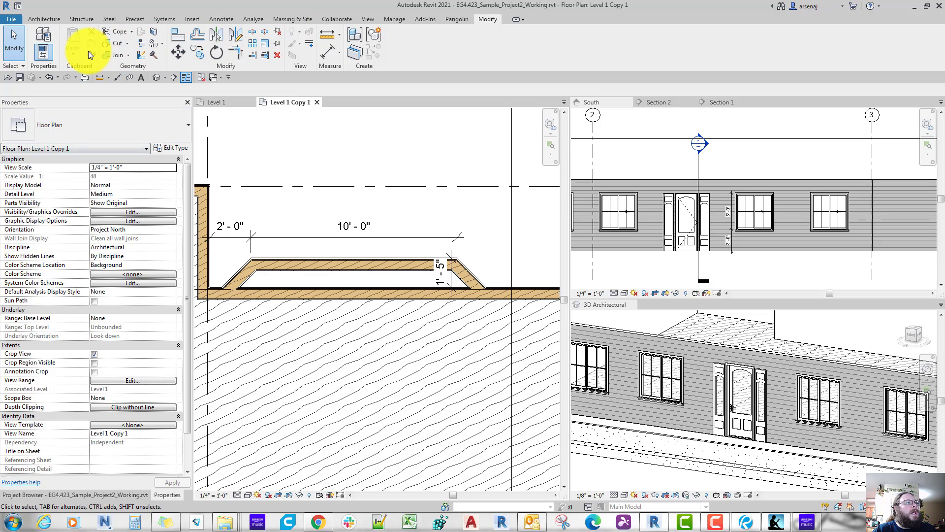
pyautogui.click(250, 36)
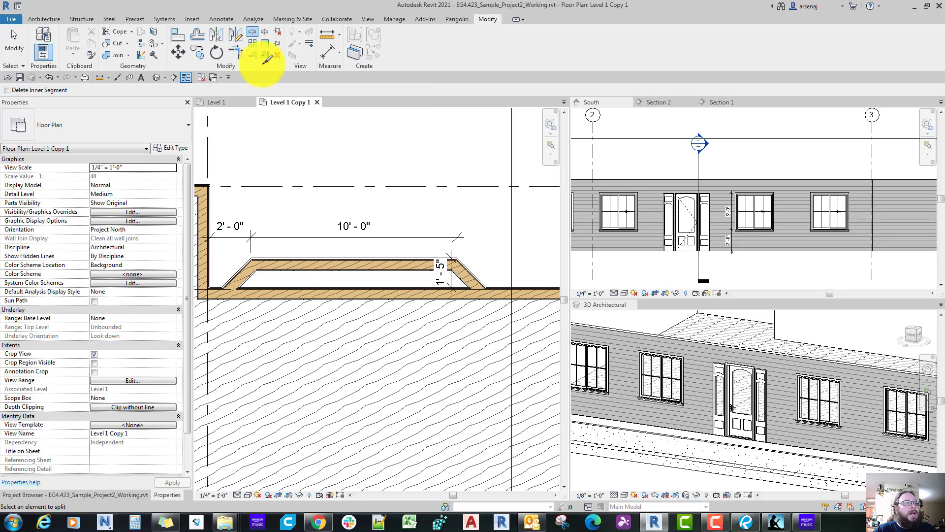
pyautogui.click(344, 289)
pyautogui.press('Escape')
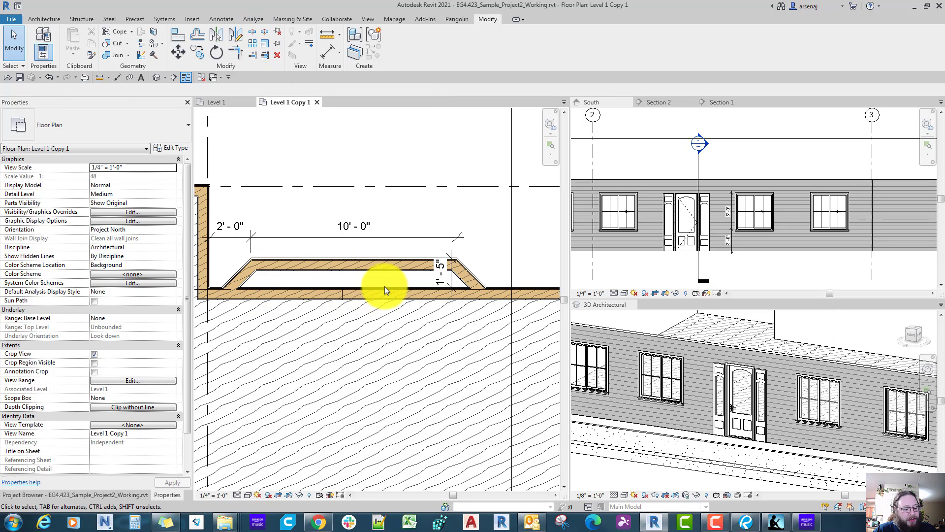
# Step: Trim both halves of the split main wall into corners with the bay's east and west slanted walls
pyautogui.click(476, 279)
pyautogui.click(512, 292)
pyautogui.moveTo(269, 278); pyautogui.dragTo(385, 283, button='middle')
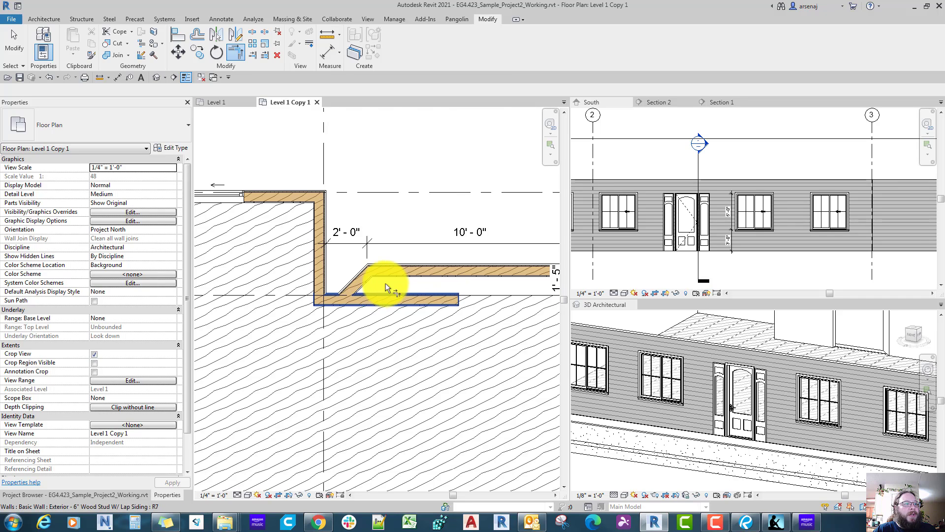
pyautogui.scroll(2, 382, 285)
pyautogui.click(348, 280)
pyautogui.click(323, 298)
pyautogui.press('Escape')
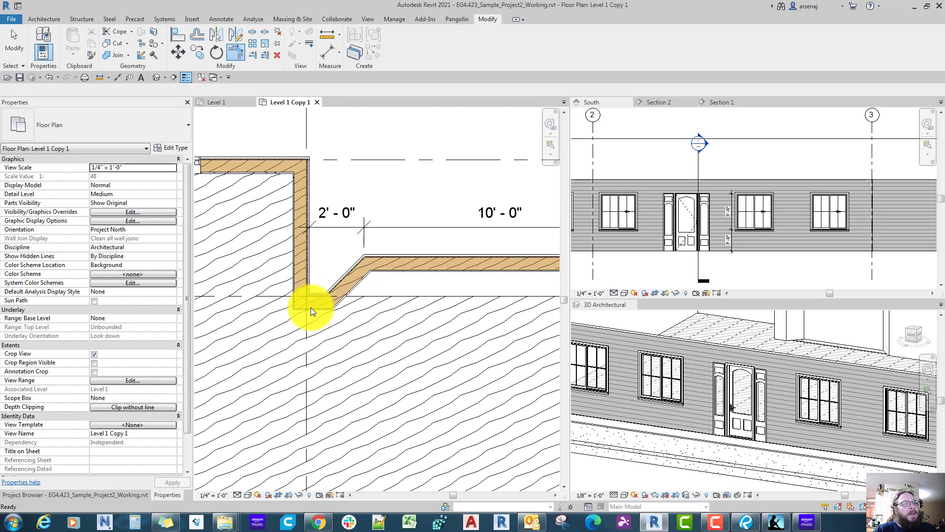
# Step: Open the boundary sketch of the Plywood - 3/4" floor for editing and focus on the bay's west corner
pyautogui.scroll(-2, 311, 307)
pyautogui.moveTo(312, 309); pyautogui.dragTo(273, 303, button='middle')
pyautogui.scroll(-1, 323, 301)
pyautogui.scroll(1, 344, 291)
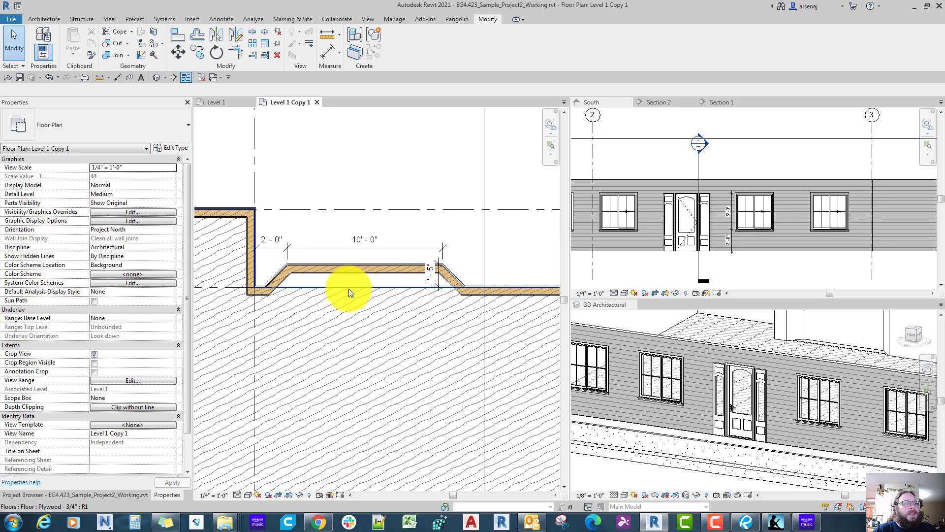
pyautogui.click(348, 291)
pyautogui.doubleClick(345, 289)
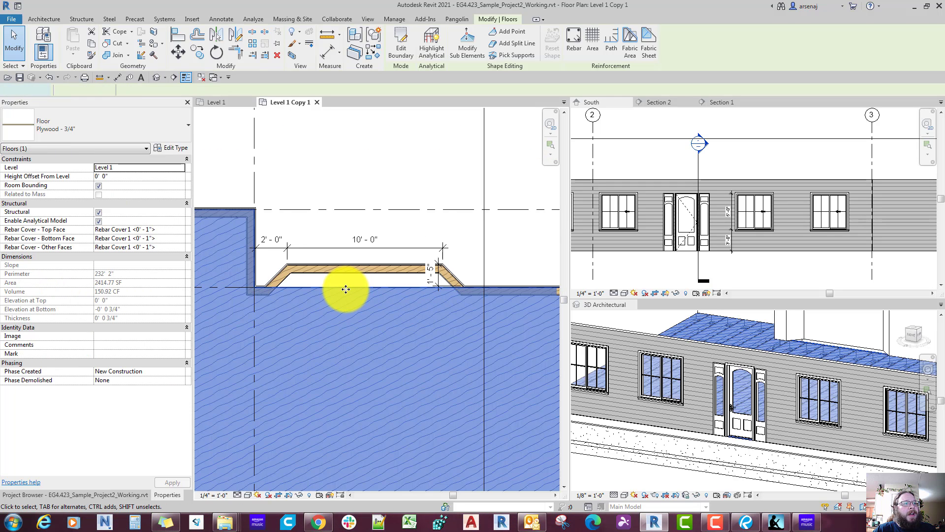
pyautogui.scroll(5, 345, 288)
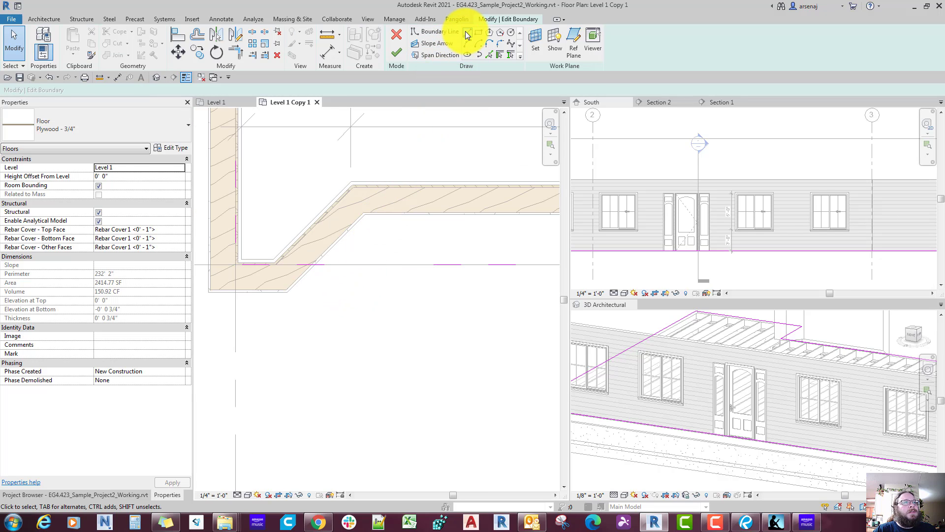
# Step: Draw a floor boundary line about 1'-9" long within the bay's west slanted wall, starting near the existing boundary
pyautogui.click(434, 31)
pyautogui.scroll(3, 265, 250)
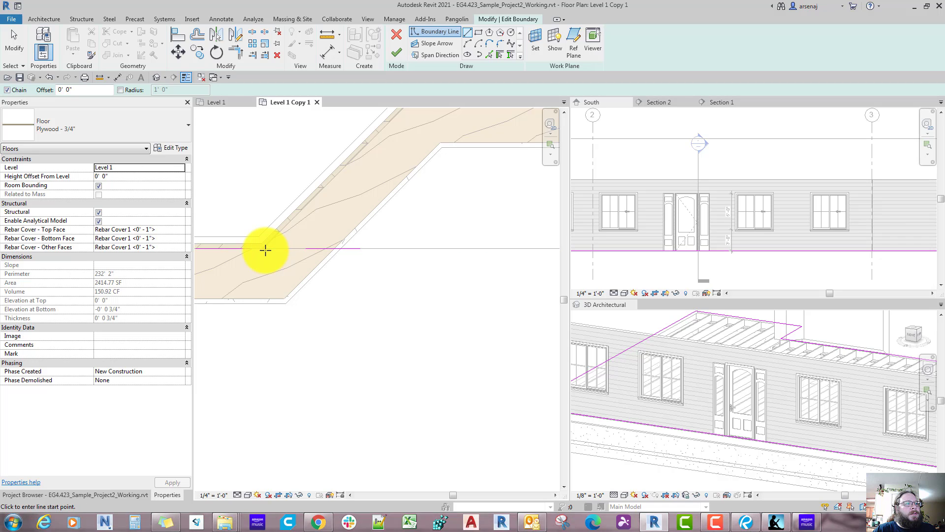
pyautogui.moveTo(359, 174); pyautogui.dragTo(334, 268, button='middle')
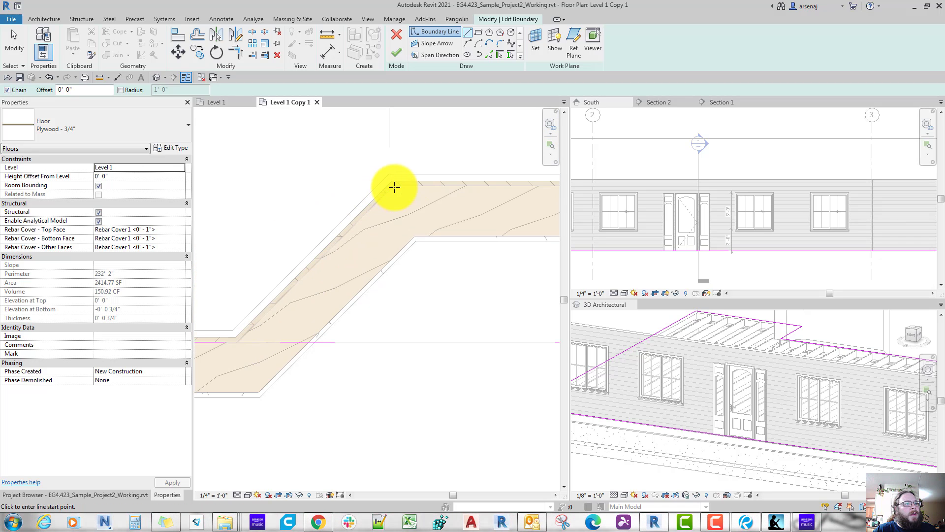
pyautogui.click(258, 339)
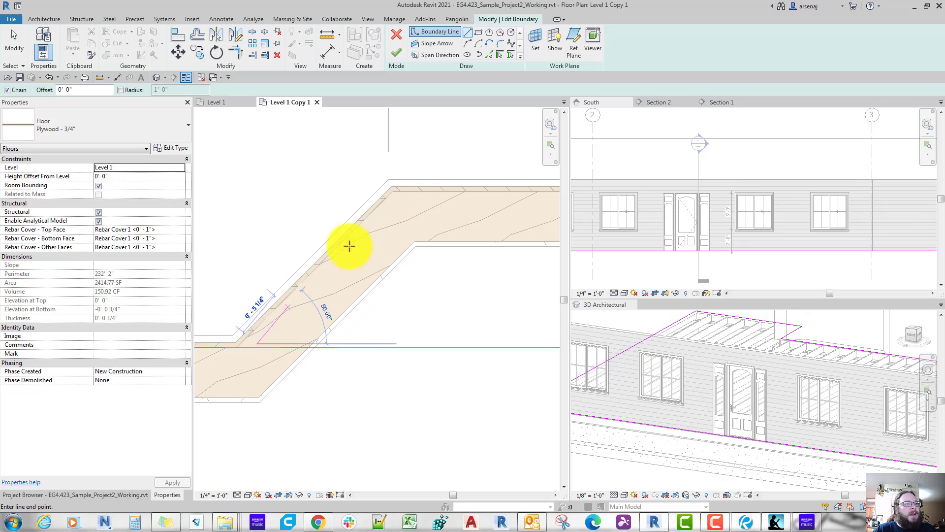
pyautogui.click(397, 202)
# Step: Continue the floor boundary horizontally along the straight bay wall and down the east slanted wall at 45° to the existing boundary line
pyautogui.scroll(-2, 406, 206)
pyautogui.moveTo(406, 207); pyautogui.dragTo(276, 204, button='middle')
pyautogui.moveTo(410, 261); pyautogui.dragTo(271, 258, button='middle')
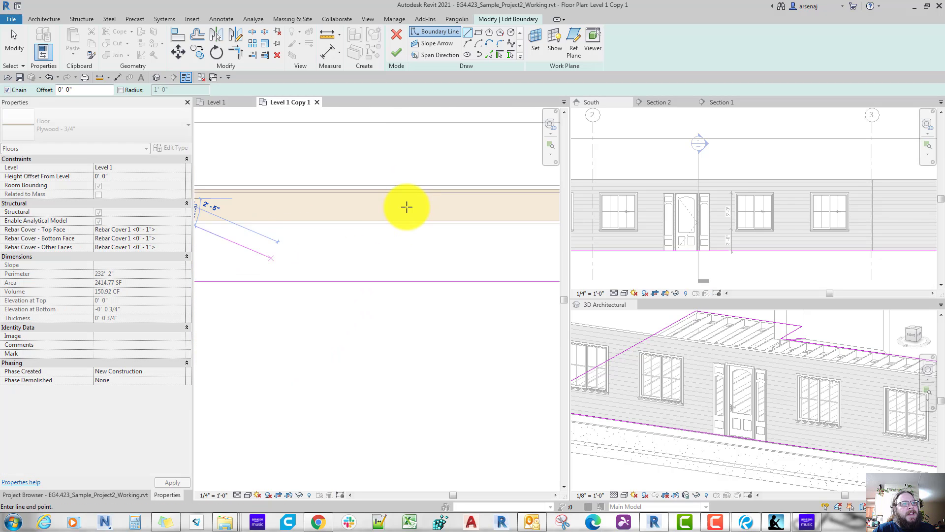
pyautogui.moveTo(413, 237); pyautogui.dragTo(306, 233, button='middle')
pyautogui.moveTo(412, 212); pyautogui.dragTo(274, 220, button='middle')
pyautogui.scroll(2, 409, 207)
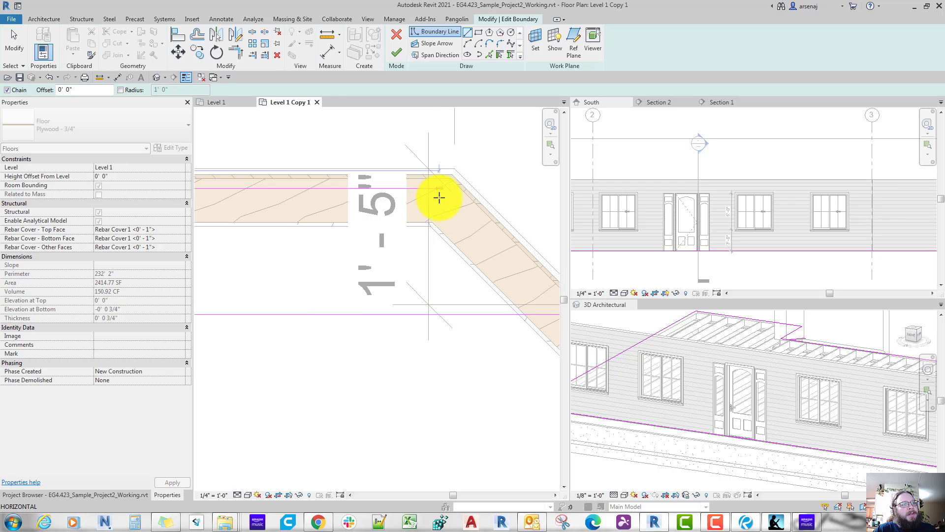
pyautogui.click(442, 199)
pyautogui.moveTo(442, 199); pyautogui.dragTo(338, 134, button='middle')
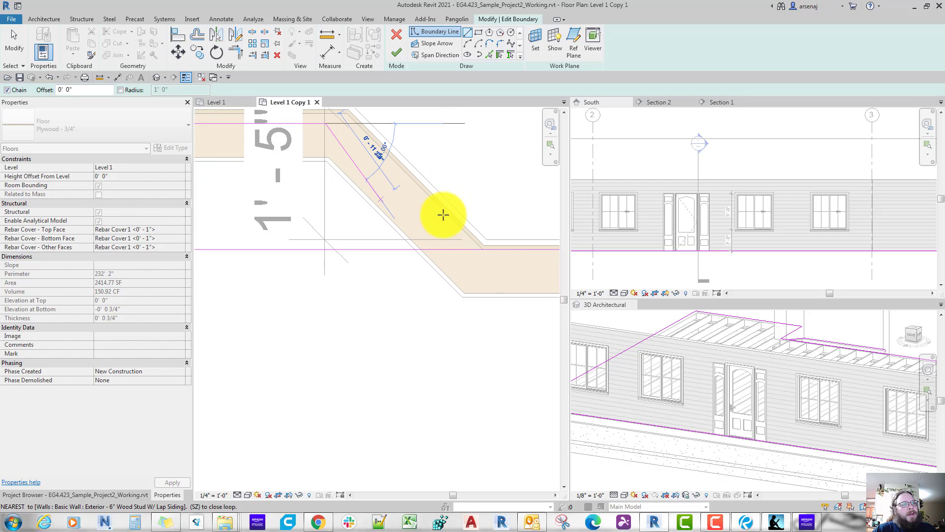
pyautogui.click(446, 248)
pyautogui.press('Escape')
pyautogui.press('Escape')
# Step: Align the east slanted boundary line with the exterior face of the east slanted wall's stud layer
pyautogui.press('a')
pyautogui.press('l')
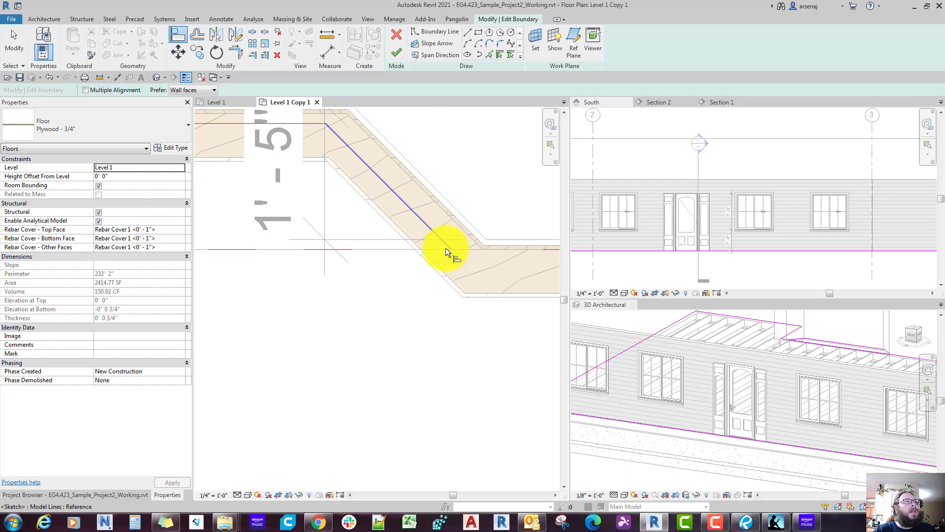
pyautogui.click(430, 201)
pyautogui.click(412, 210)
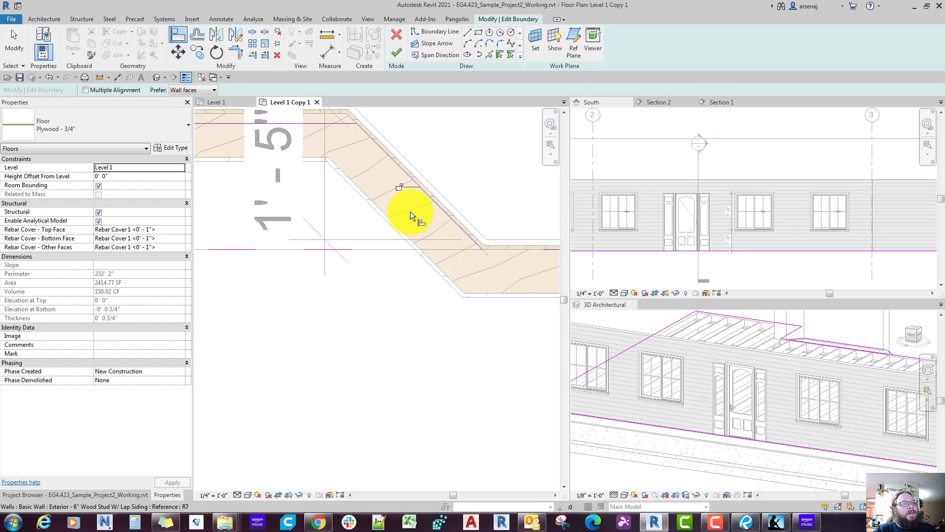
# Step: Align the bay's horizontal boundary line with the exterior face of the straight bay wall's stud layer
pyautogui.moveTo(398, 214); pyautogui.dragTo(459, 271, button='middle')
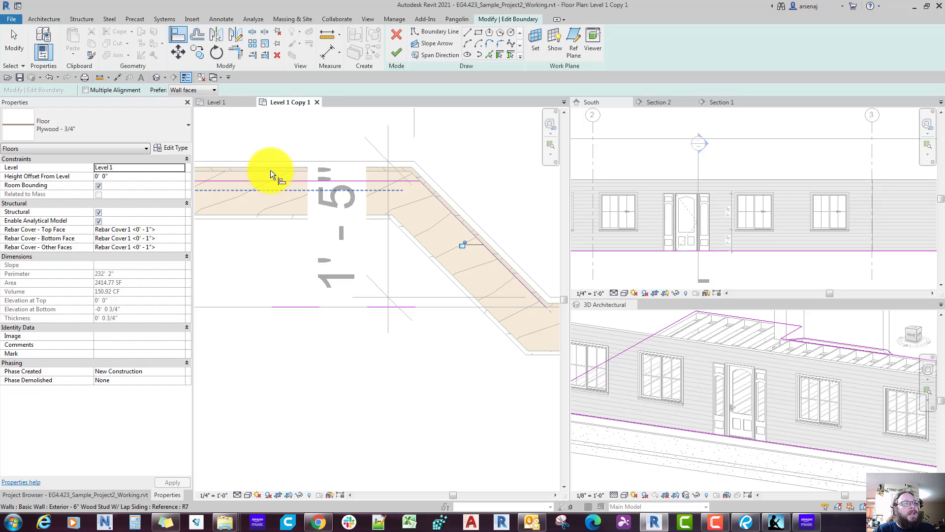
pyautogui.click(270, 170)
pyautogui.moveTo(269, 180)
pyautogui.mouseDown(button='middle')
pyautogui.moveTo(301, 182)
pyautogui.moveTo(312, 196)
pyautogui.moveTo(517, 195)
pyautogui.mouseUp(button='middle')
pyautogui.click(306, 183)
# Step: Align the west slanted boundary line with the exterior face of the west slanted wall's stud layer
pyautogui.scroll(-2, 306, 183)
pyautogui.moveTo(313, 195); pyautogui.dragTo(547, 221, button='middle')
pyautogui.moveTo(303, 217); pyautogui.dragTo(300, 196, button='middle')
pyautogui.scroll(2, 286, 232)
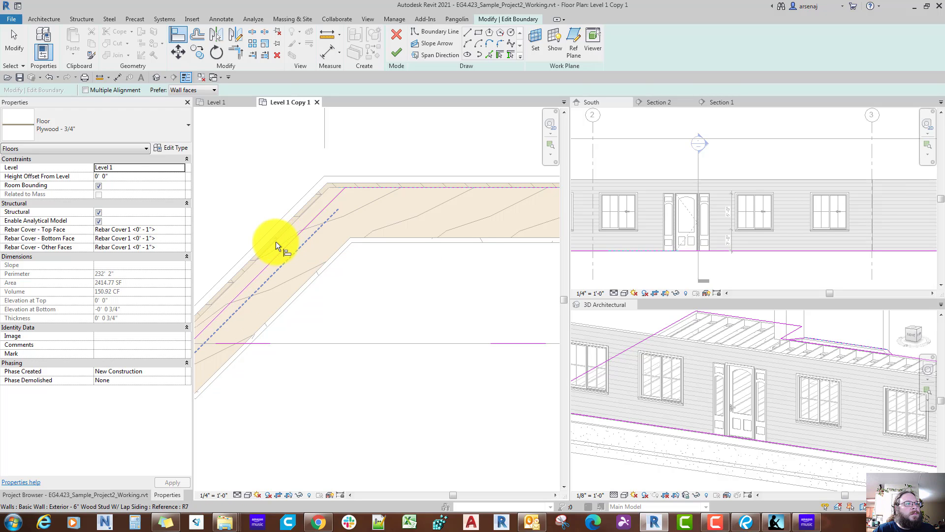
pyautogui.click(252, 263)
pyautogui.click(266, 267)
# Step: Split the original straight floor boundary line where it crosses the bay opening, between the two slanted boundary lines
pyautogui.scroll(-2, 267, 268)
pyautogui.scroll(-1, 266, 267)
pyautogui.moveTo(266, 267); pyautogui.dragTo(328, 264, button='middle')
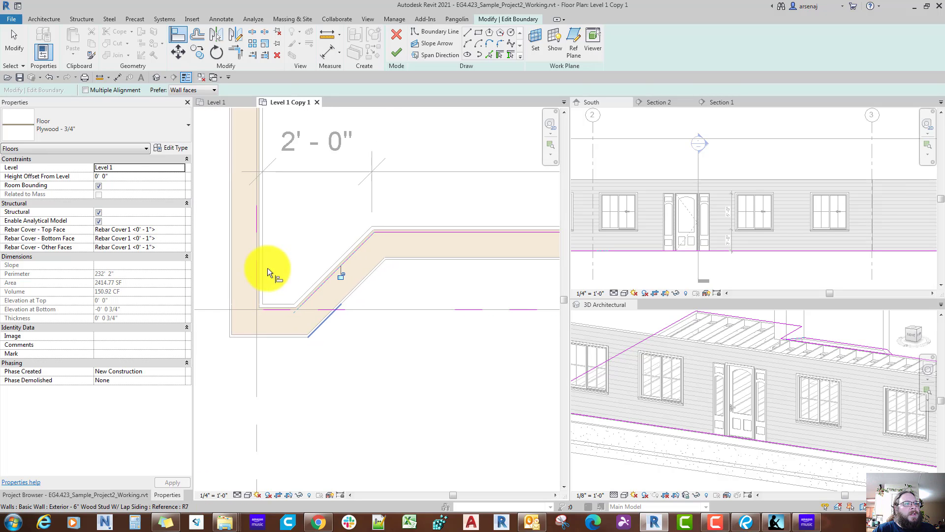
pyautogui.scroll(2, 301, 289)
pyautogui.moveTo(339, 337); pyautogui.dragTo(348, 353, button='middle')
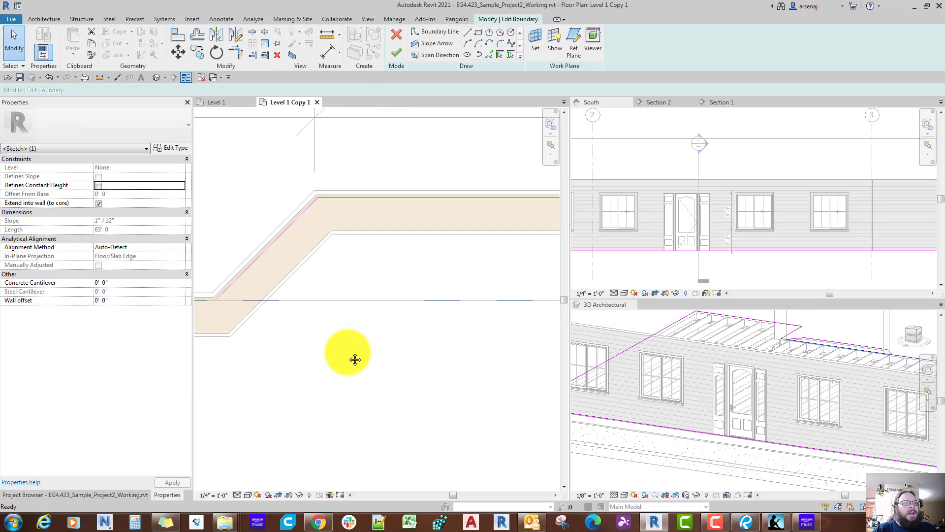
pyautogui.press('Escape')
pyautogui.scroll(-1, 349, 353)
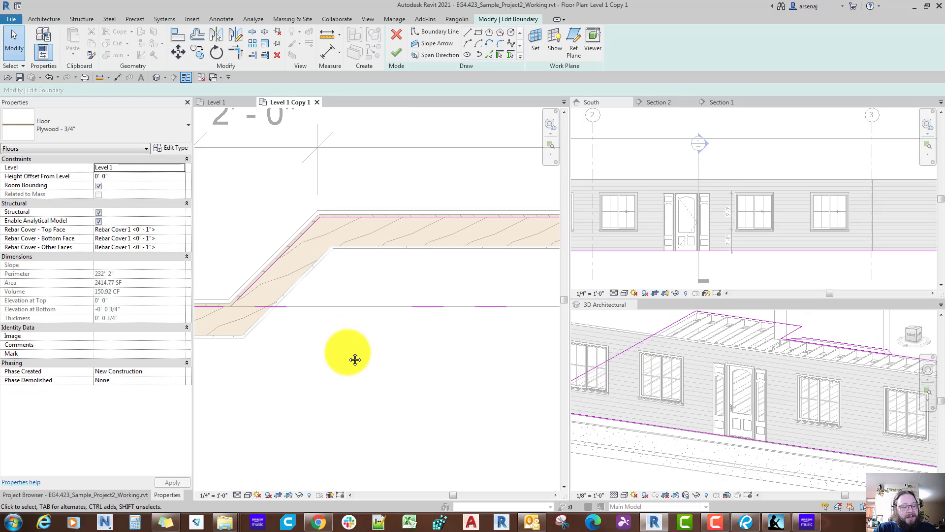
pyautogui.press('s')
pyautogui.press('l')
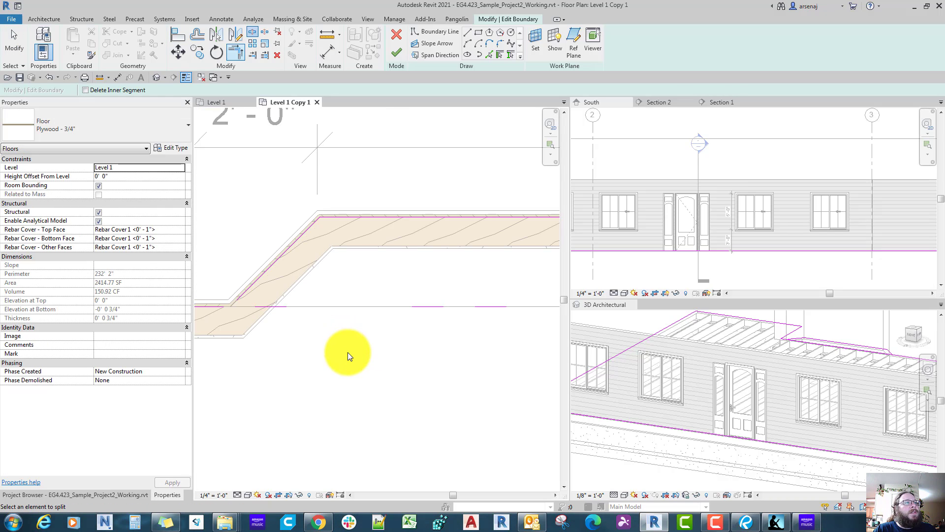
pyautogui.scroll(-2, 348, 353)
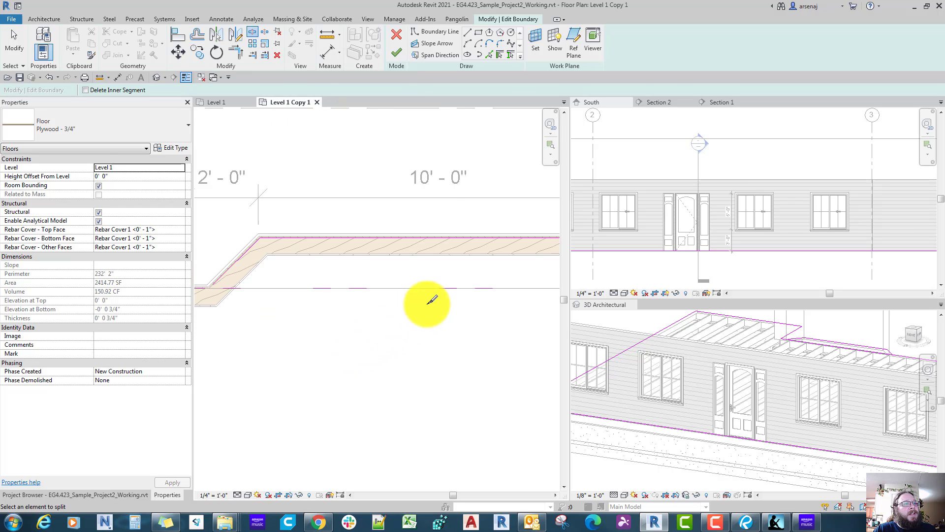
pyautogui.click(454, 287)
# Step: Trim the two pieces of the split boundary line to corners with the bay's west and east slanted boundary lines
pyautogui.moveTo(377, 291)
pyautogui.mouseDown(button='middle')
pyautogui.moveTo(429, 283)
pyautogui.moveTo(322, 255)
pyautogui.mouseUp(button='middle')
pyautogui.press('t')
pyautogui.press('r')
pyautogui.click(252, 282)
pyautogui.click(281, 260)
pyautogui.scroll(-4, 281, 260)
pyautogui.scroll(3, 415, 252)
pyautogui.click(416, 252)
pyautogui.click(457, 267)
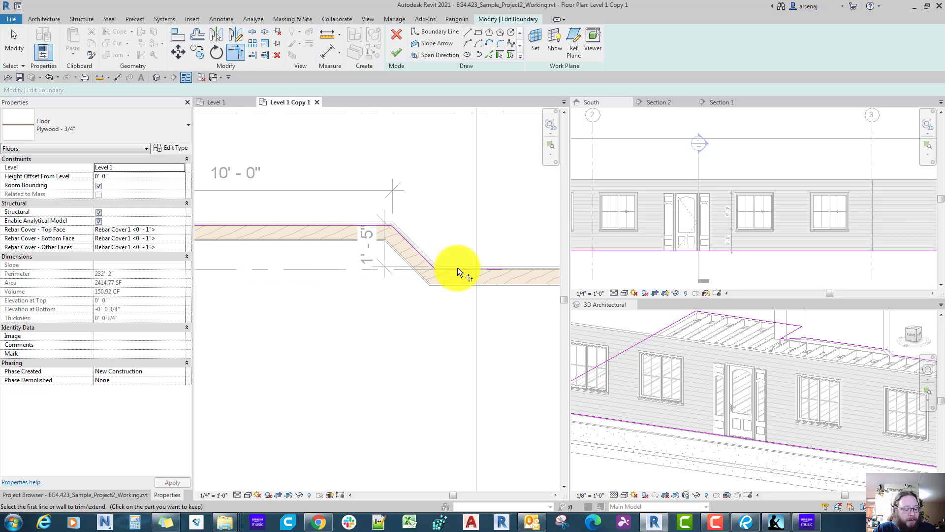
# Step: Finish the floor boundary sketch so the plywood floor extends into the bay
pyautogui.scroll(-1, 457, 268)
pyautogui.moveTo(456, 268); pyautogui.dragTo(464, 275, button='middle')
pyautogui.press('f')
pyautogui.press('s')
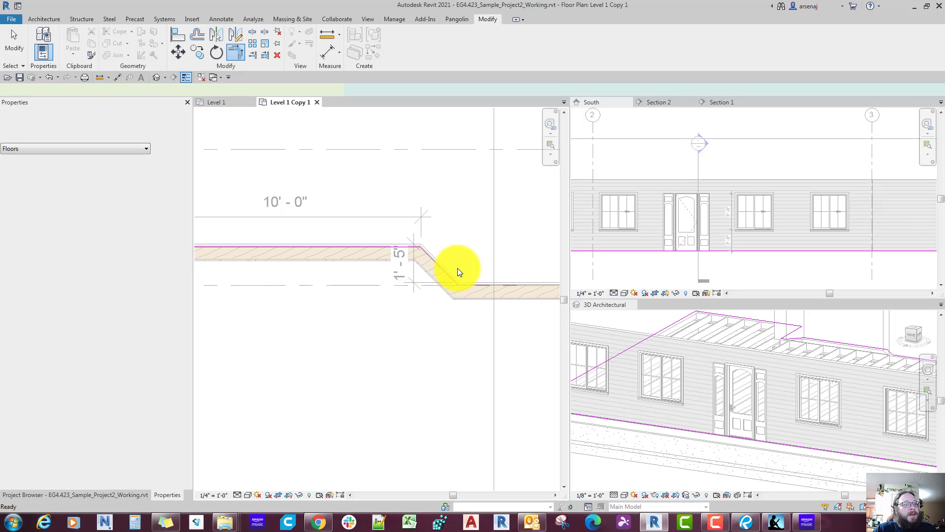
pyautogui.scroll(-1, 458, 268)
pyautogui.press('Escape')
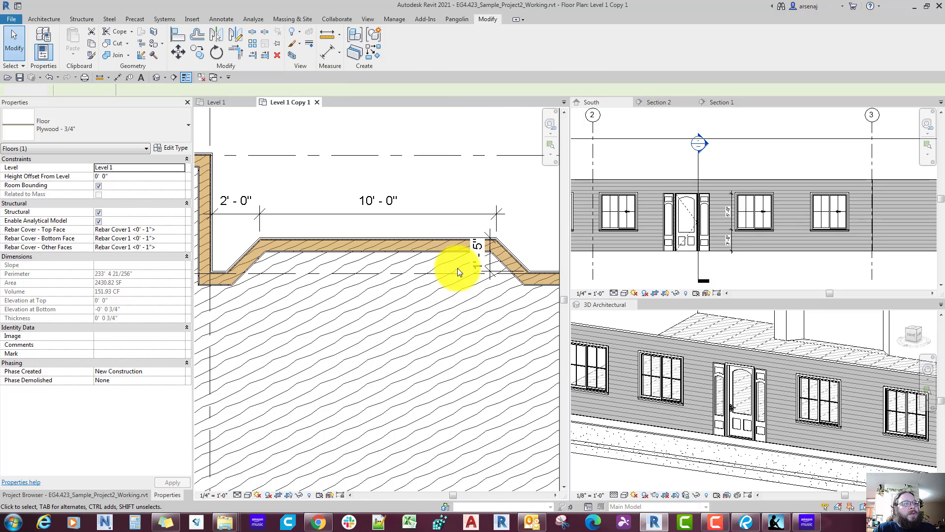
pyautogui.click(488, 266)
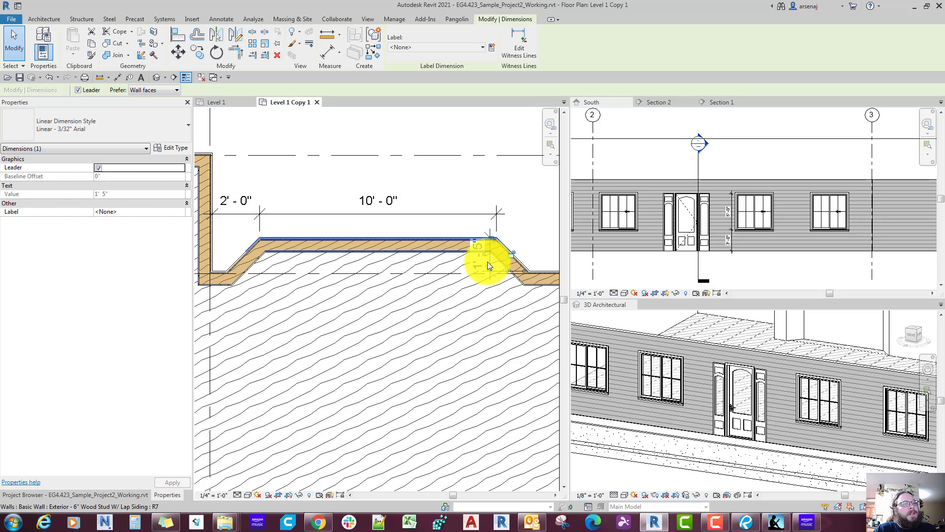
pyautogui.press('Escape')
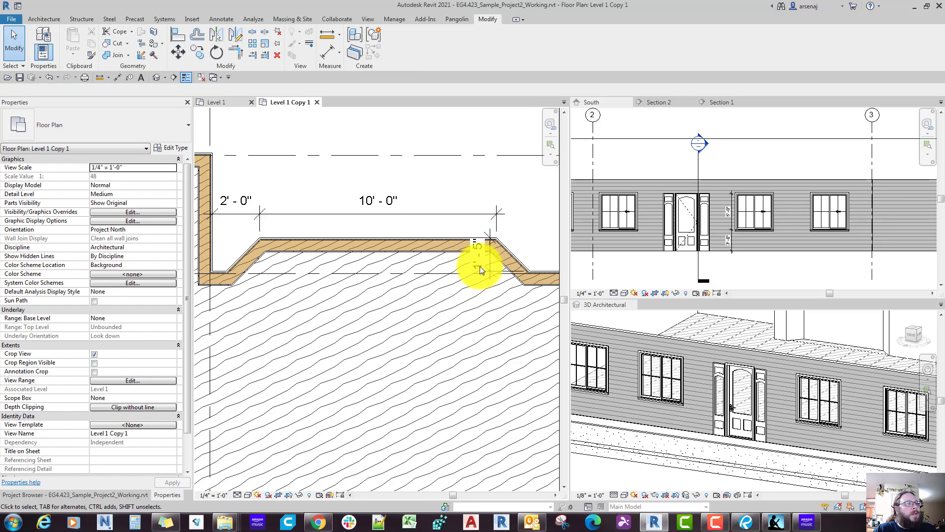
# Step: Rename the Level 1 structural plan as "Level 1 - Framing Plan" without renaming the corresponding level and views
pyautogui.click(104, 494)
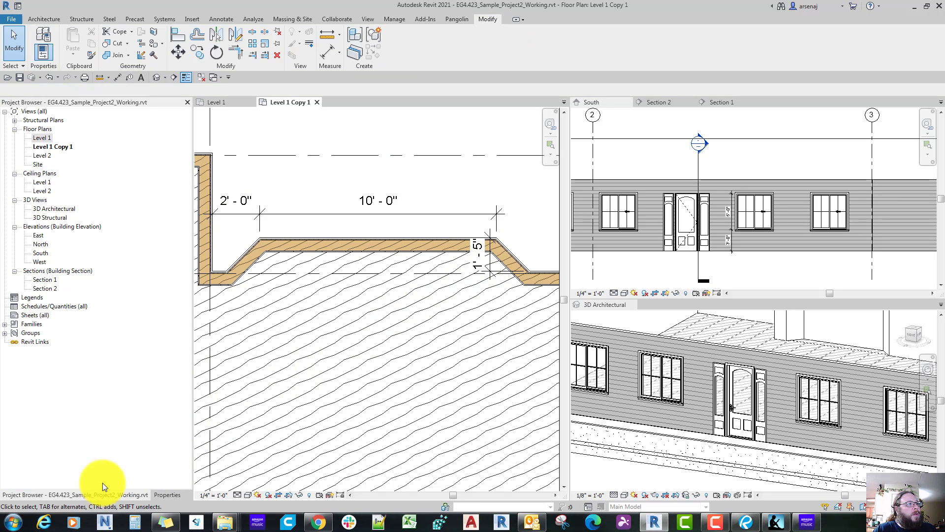
pyautogui.click(57, 147)
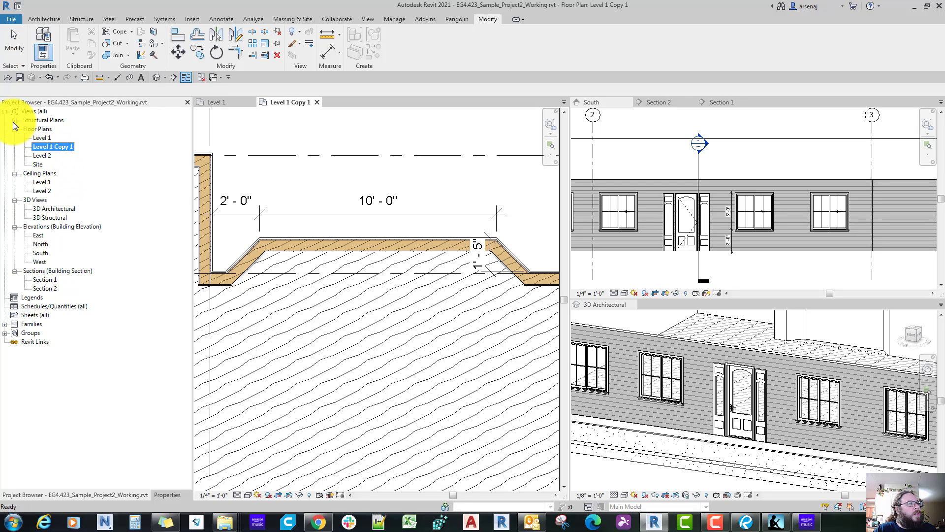
pyautogui.click(15, 121)
pyautogui.click(45, 129)
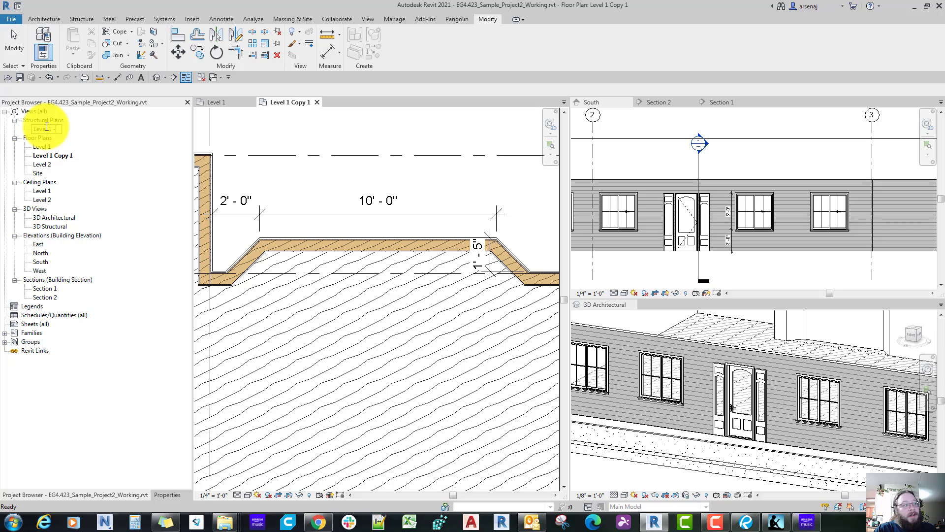
pyautogui.write('- F')
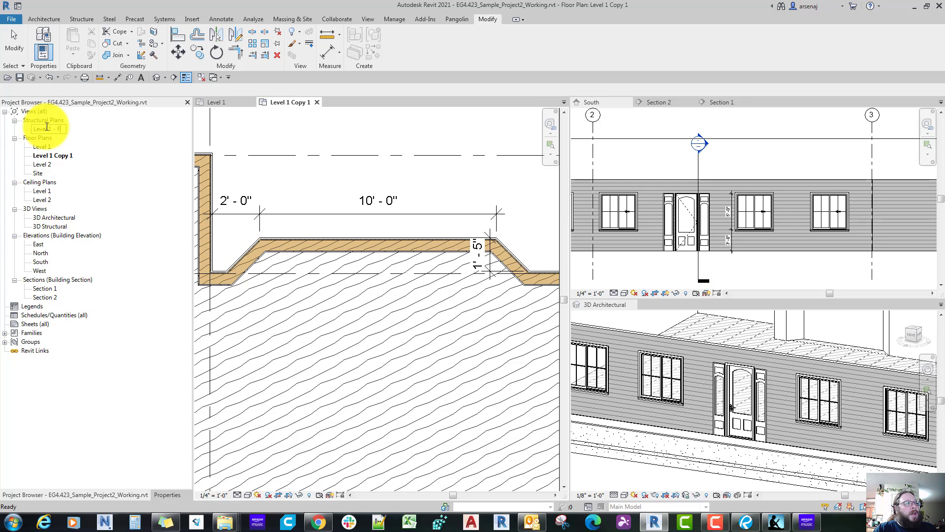
pyautogui.write('raming Pla')
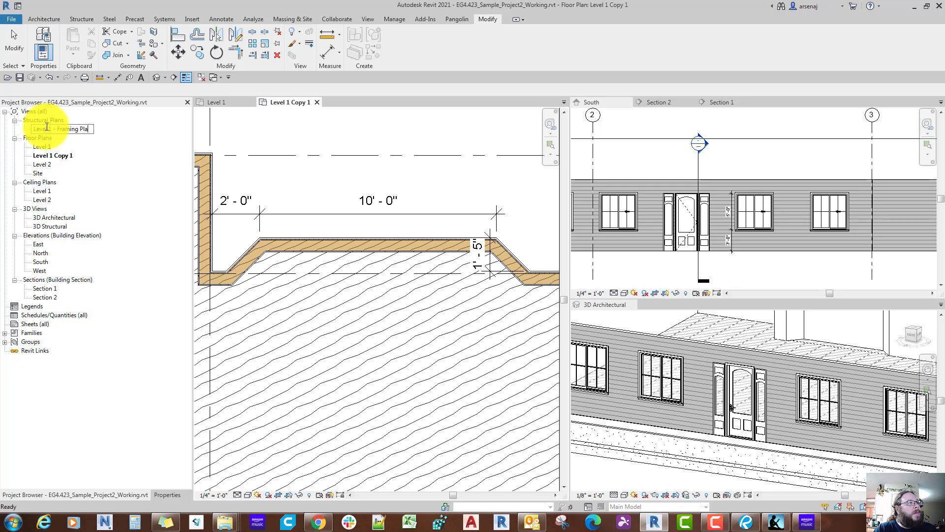
pyautogui.write('n')
pyautogui.press('Return')
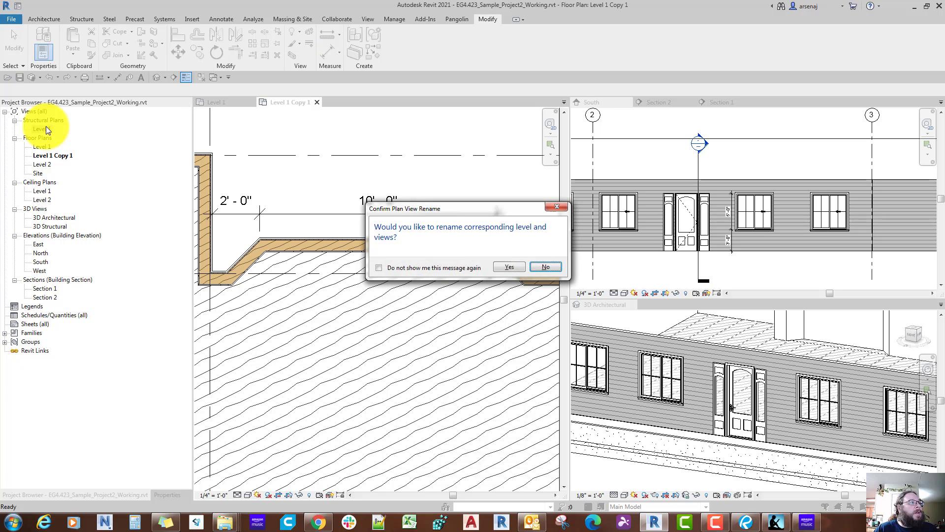
pyautogui.click(550, 268)
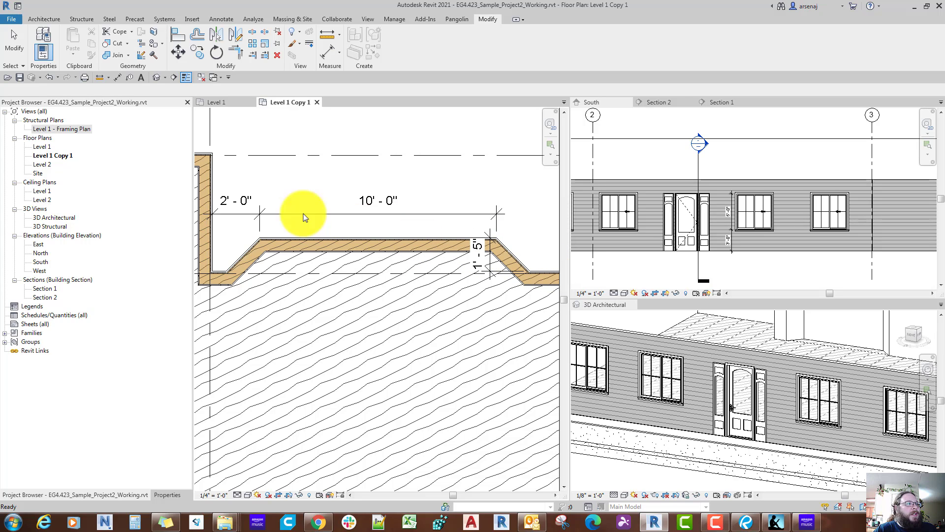
# Step: Rename the floor plan view "Level 1 Copy 1" as "Level 1 - Floor Plan"
pyautogui.doubleClick(57, 159)
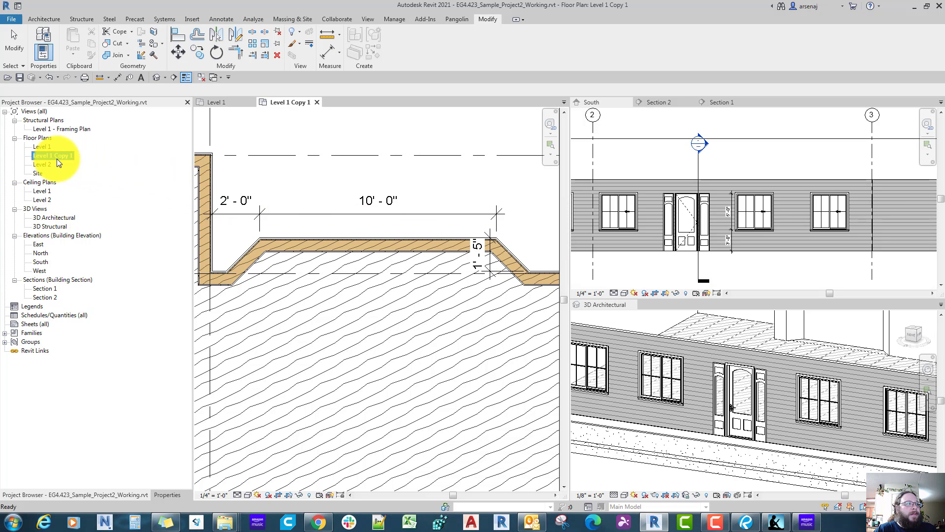
pyautogui.press('Escape')
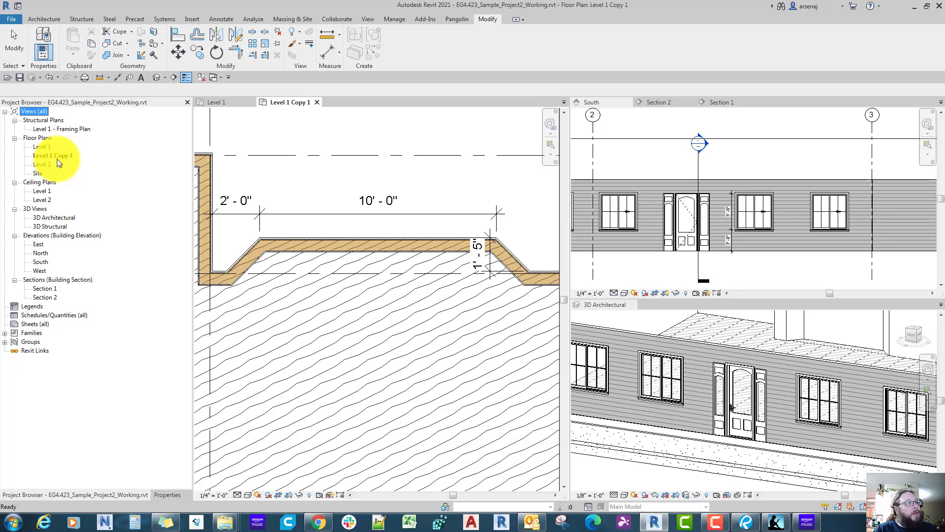
pyautogui.click(63, 162)
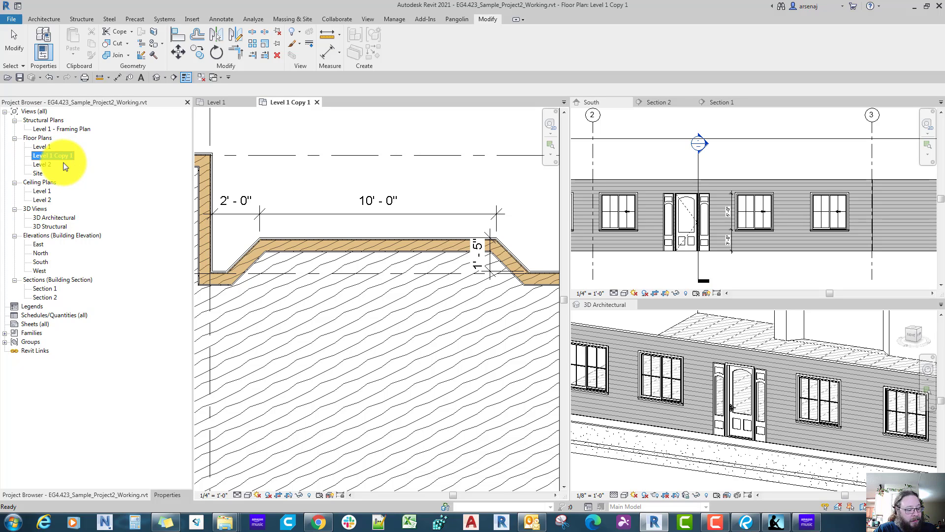
pyautogui.moveTo(53, 156); pyautogui.dragTo(107, 159)
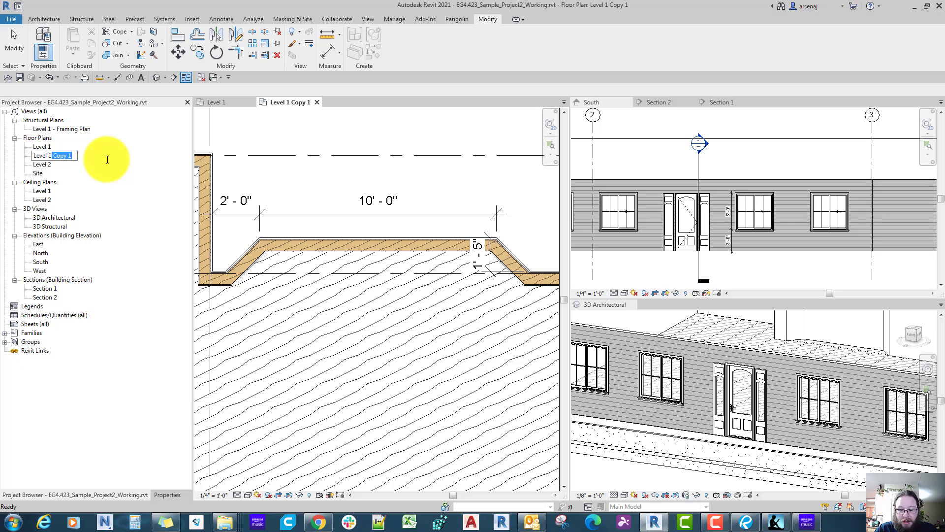
pyautogui.press('BackSpace')
pyautogui.press('BackSpace')
pyautogui.press('BackSpace')
pyautogui.press('BackSpace')
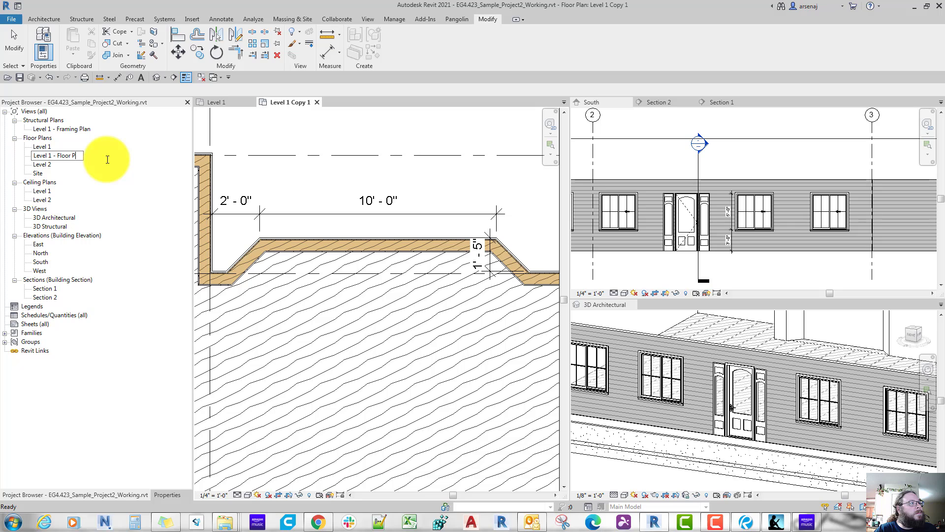
pyautogui.write('an')
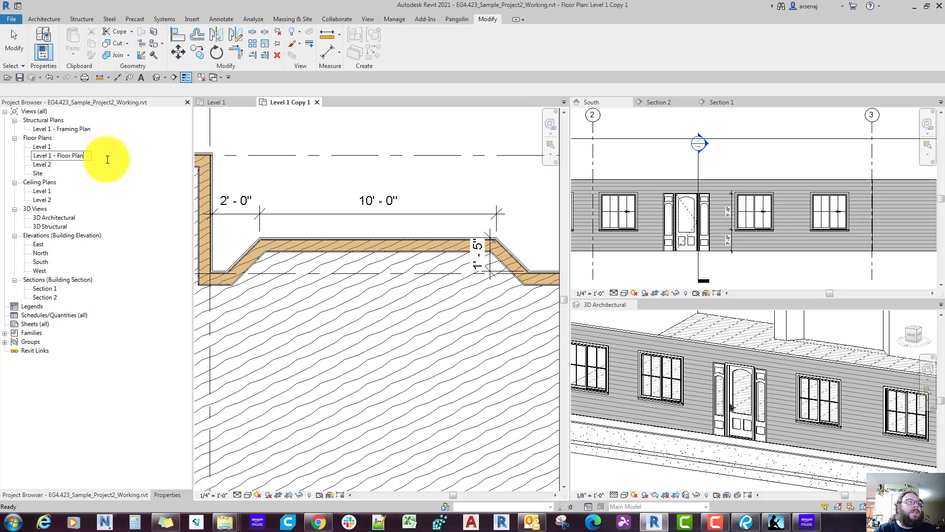
pyautogui.press('Return')
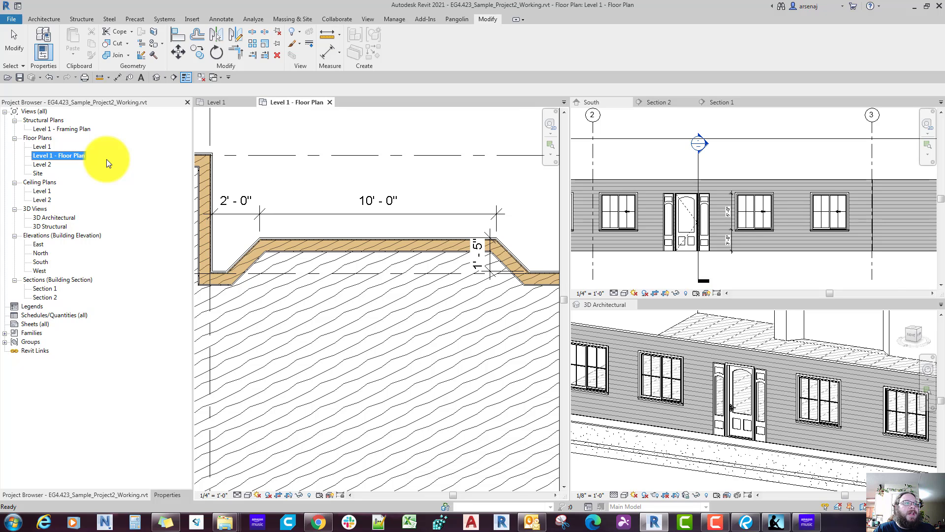
# Step: Open the "Level 1 - Framing Plan" view and examine the joists, plates and foundation around the bay
pyautogui.scroll(-3, 107, 159)
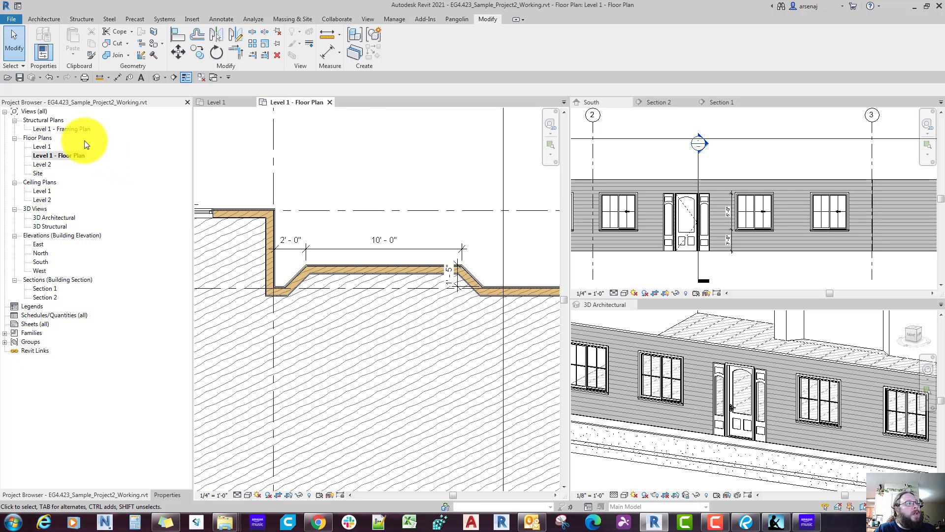
pyautogui.doubleClick(73, 130)
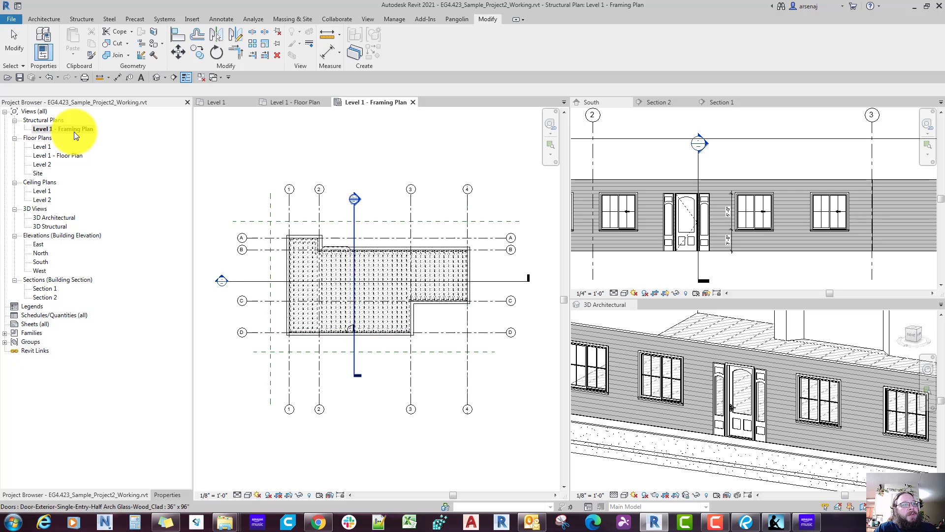
pyautogui.scroll(4, 320, 250)
pyautogui.scroll(2, 359, 251)
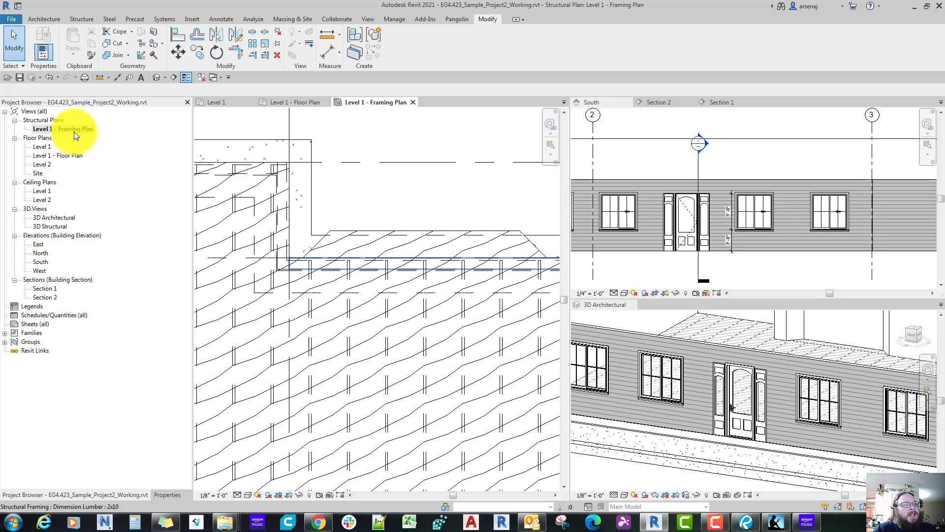
pyautogui.scroll(-1, 286, 241)
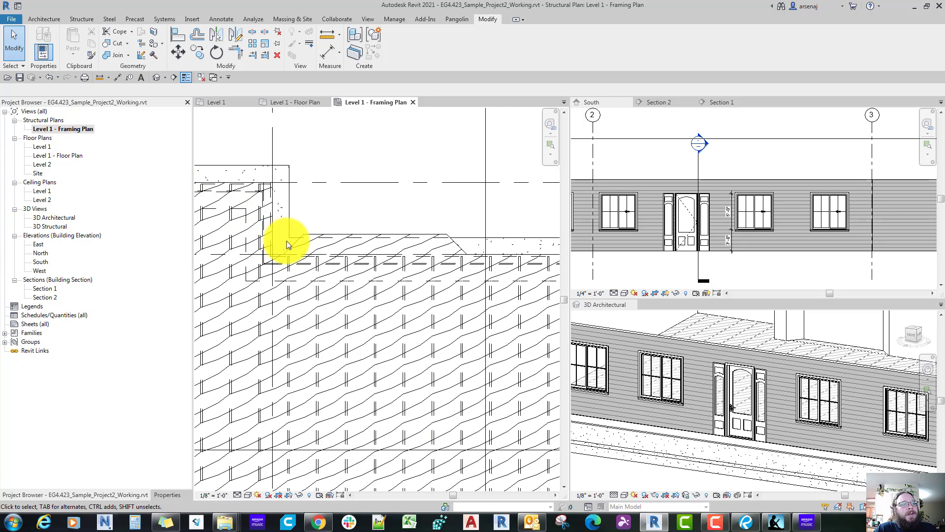
pyautogui.scroll(2, 290, 238)
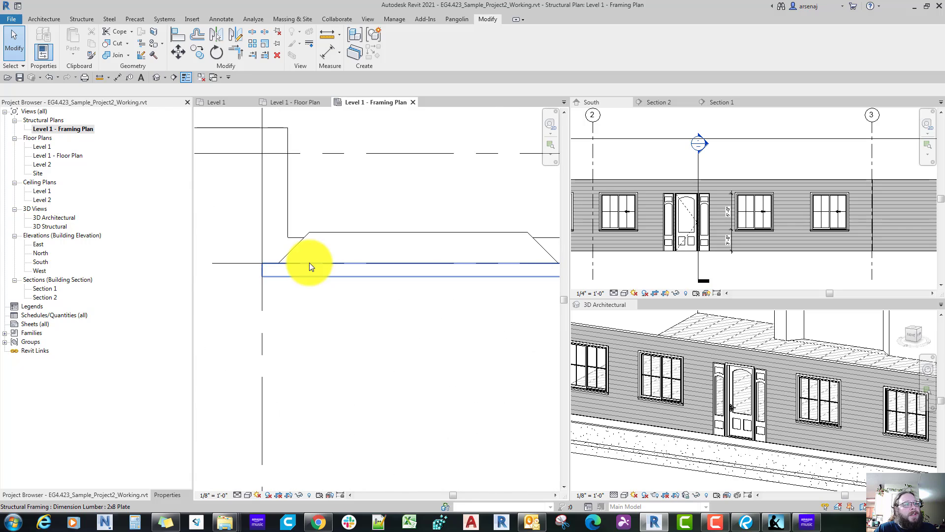
pyautogui.scroll(-2, 309, 265)
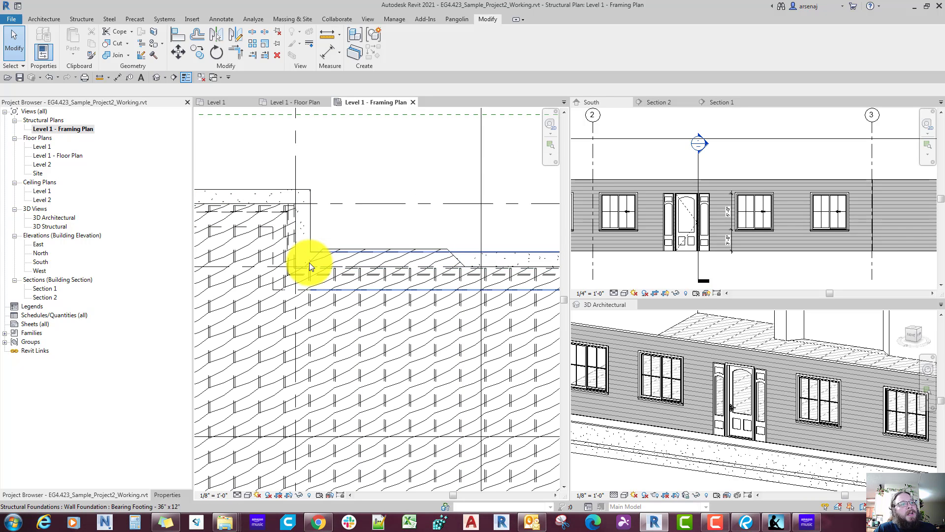
pyautogui.scroll(-2, 309, 262)
pyautogui.scroll(2, 339, 290)
pyautogui.moveTo(339, 290); pyautogui.dragTo(338, 290, button='middle')
pyautogui.press('Tab')
pyautogui.press('Tab')
pyautogui.press('Tab')
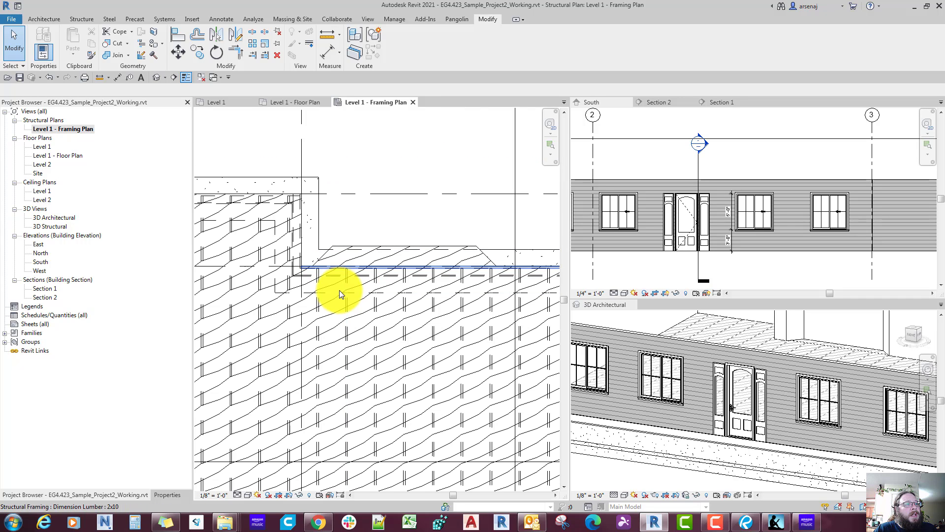
pyautogui.click(337, 272)
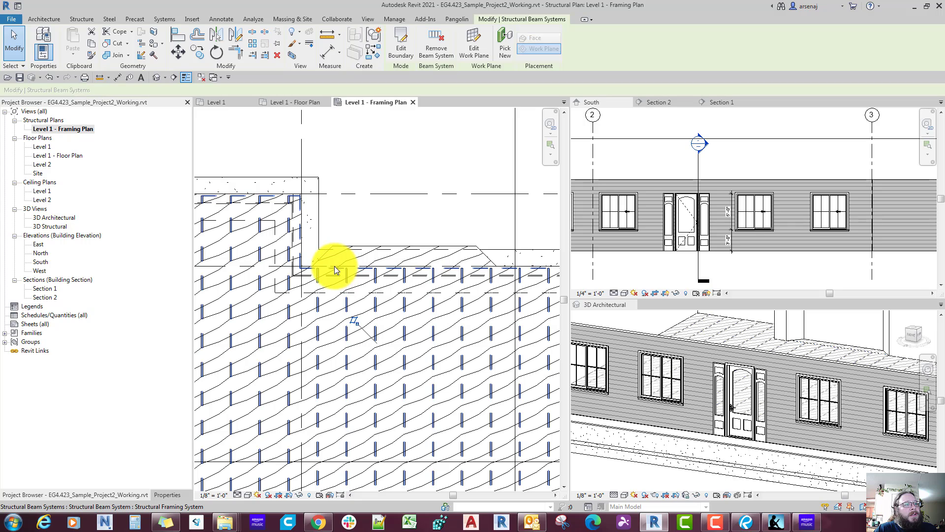
pyautogui.doubleClick(334, 269)
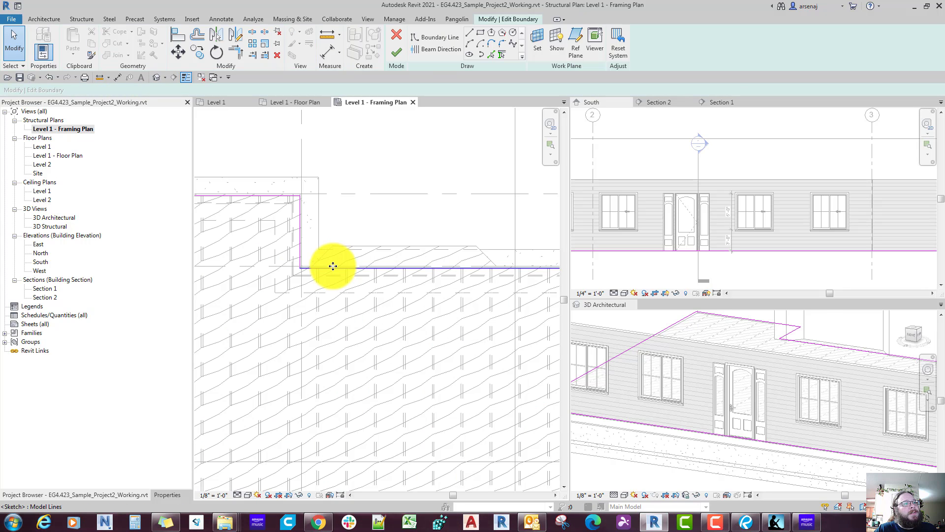
pyautogui.click(395, 34)
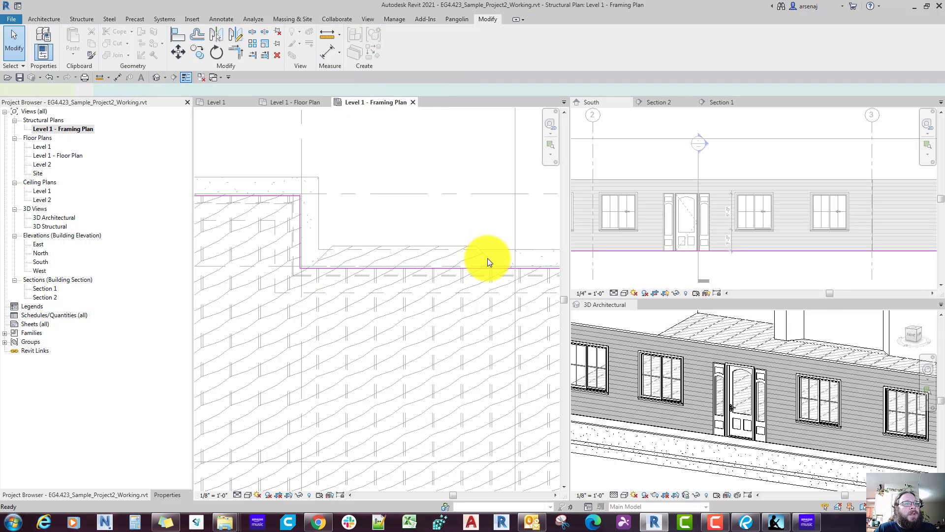
# Step: Copy the bay's boundary lines from the plywood floor's sketch to the clipboard and close the sketch
pyautogui.click(488, 258)
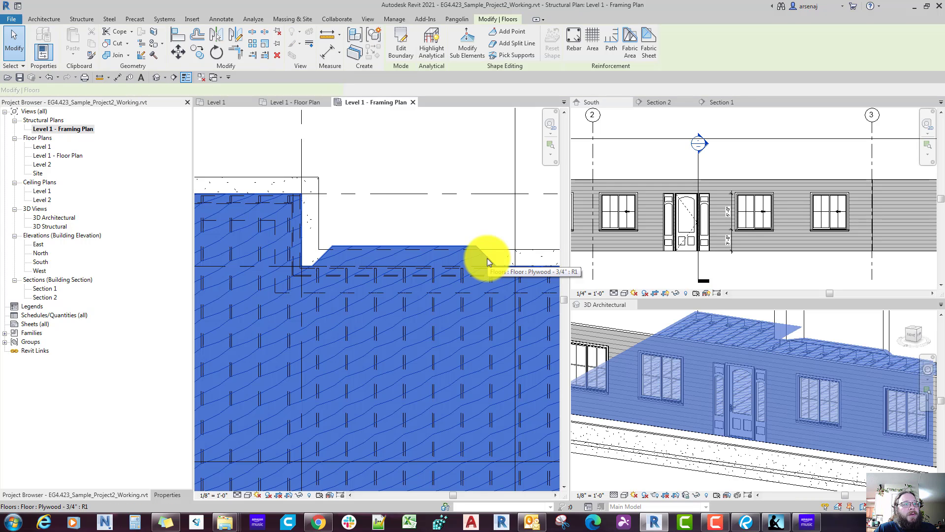
pyautogui.doubleClick(486, 258)
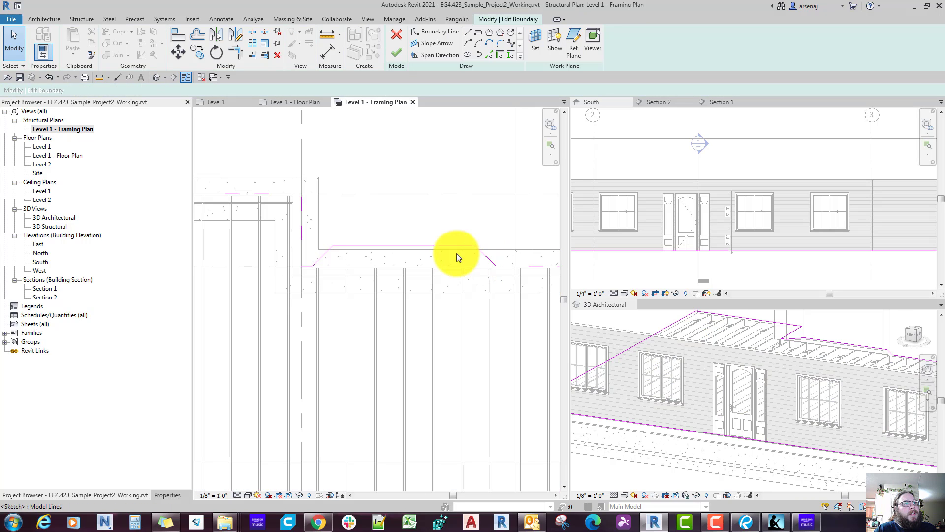
pyautogui.moveTo(272, 223); pyautogui.dragTo(529, 312)
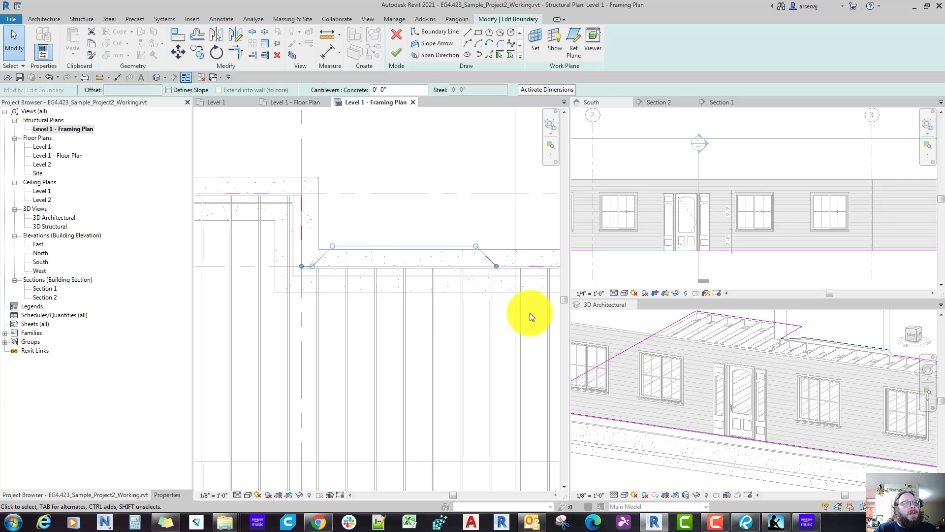
pyautogui.press('Escape')
pyautogui.click(396, 51)
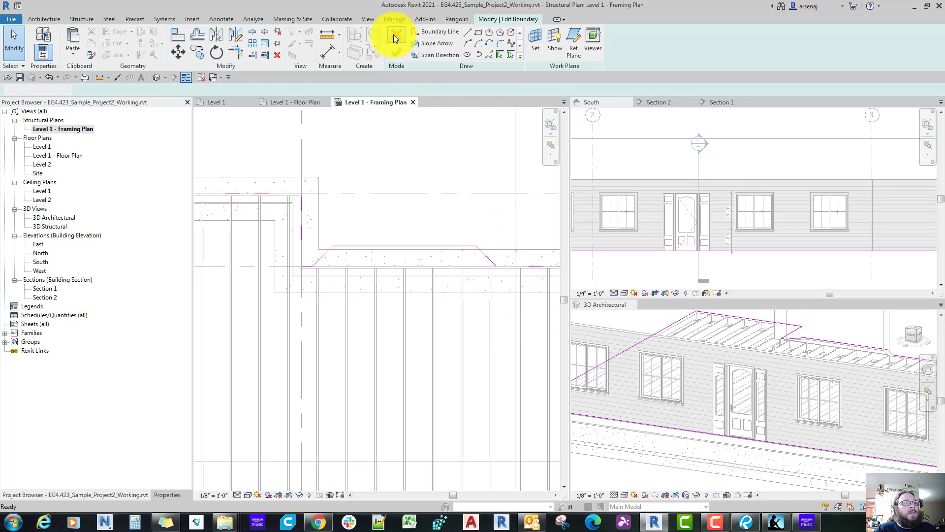
# Step: Trim back the joist beam system's boundary at the bay and paste the copied bay lines in place, aligned to the current view
pyautogui.doubleClick(389, 269)
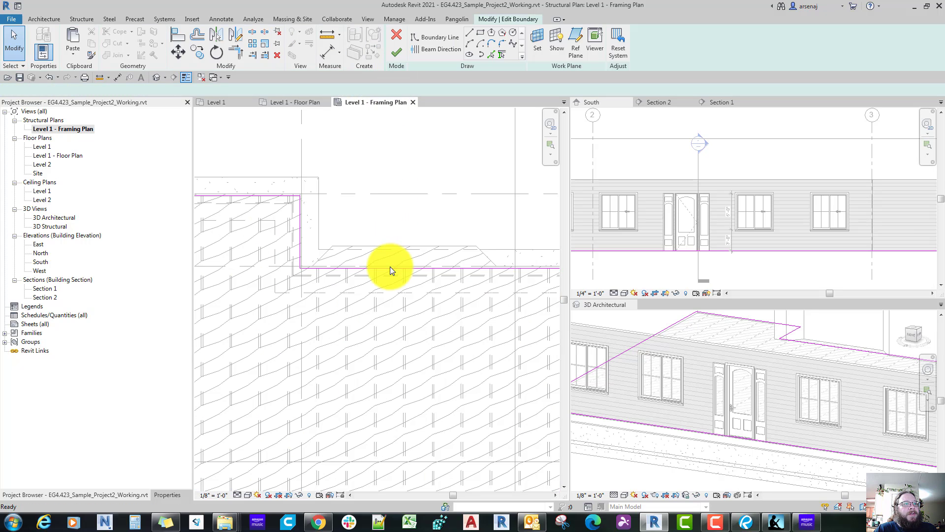
pyautogui.click(486, 256)
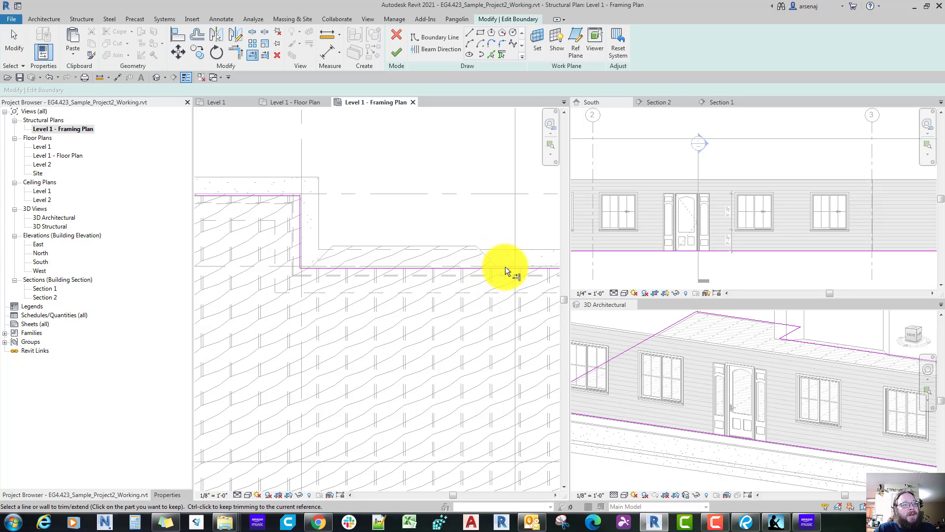
pyautogui.click(505, 267)
pyautogui.press('Escape')
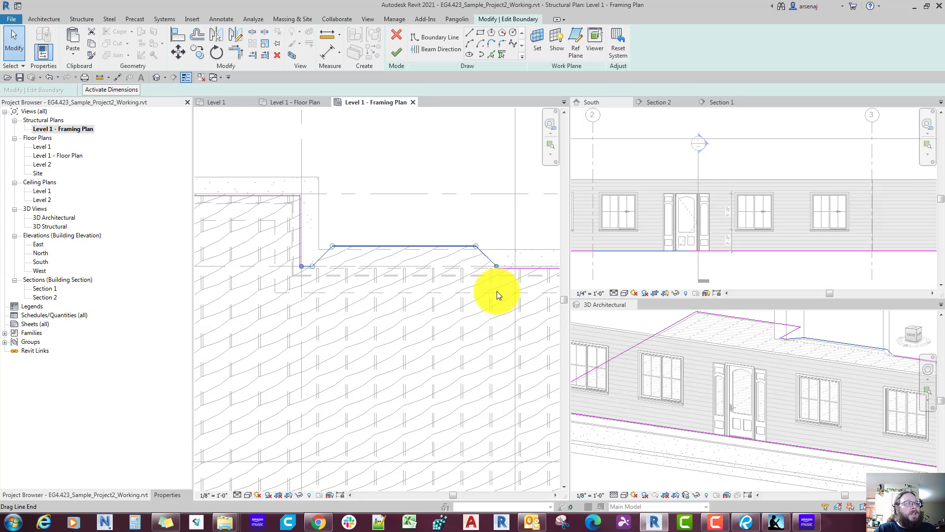
pyautogui.click(72, 54)
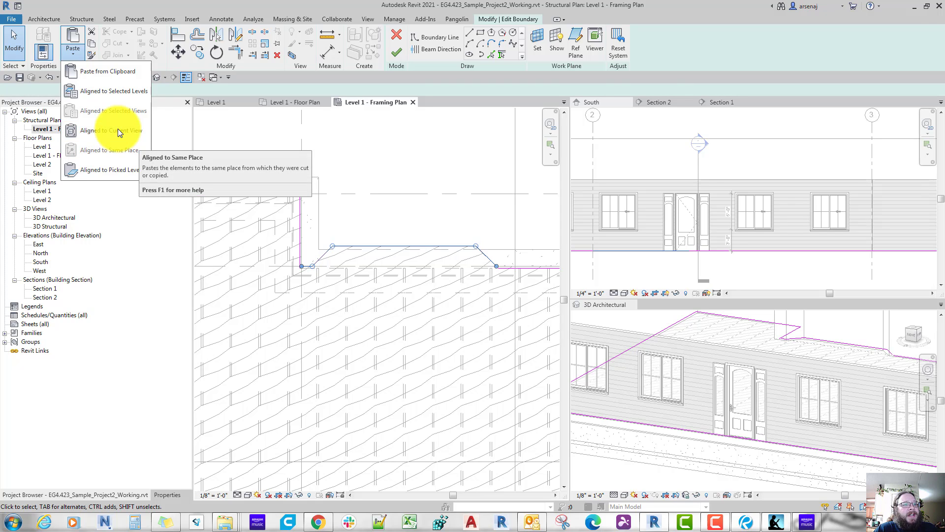
pyautogui.press('Escape')
pyautogui.press('Escape')
pyautogui.press('t')
pyautogui.press('r')
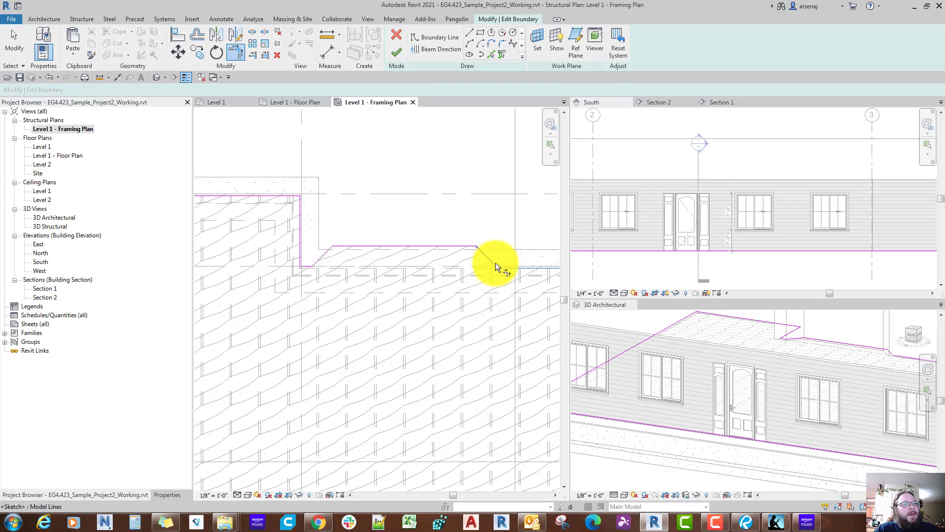
pyautogui.press('Escape')
pyautogui.press('Escape')
# Step: Align the short pasted segment at the bay's left corner with the beam system's existing boundary line
pyautogui.scroll(5, 421, 276)
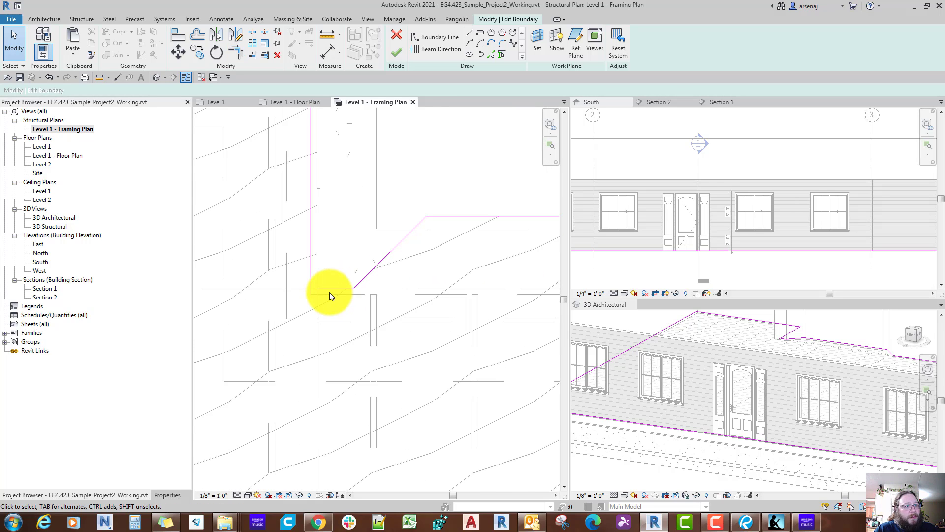
pyautogui.press('a')
pyautogui.press('l')
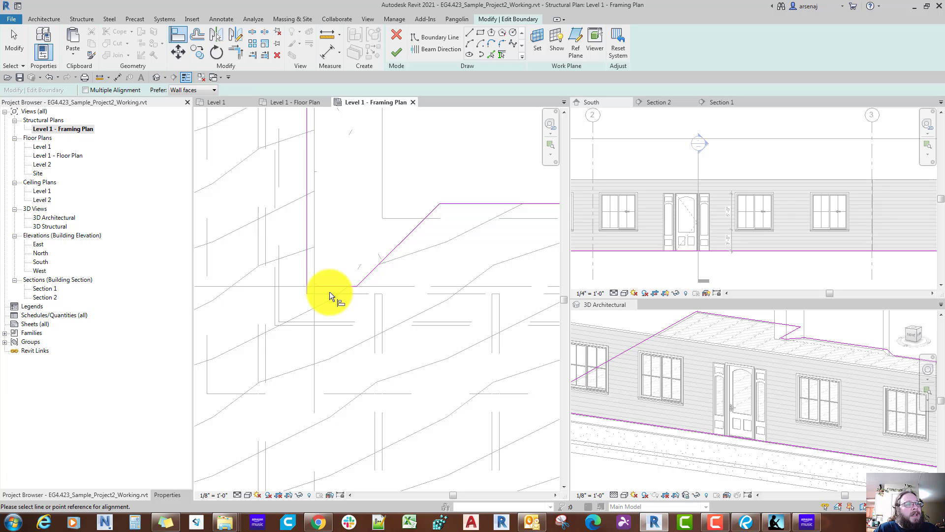
pyautogui.click(338, 288)
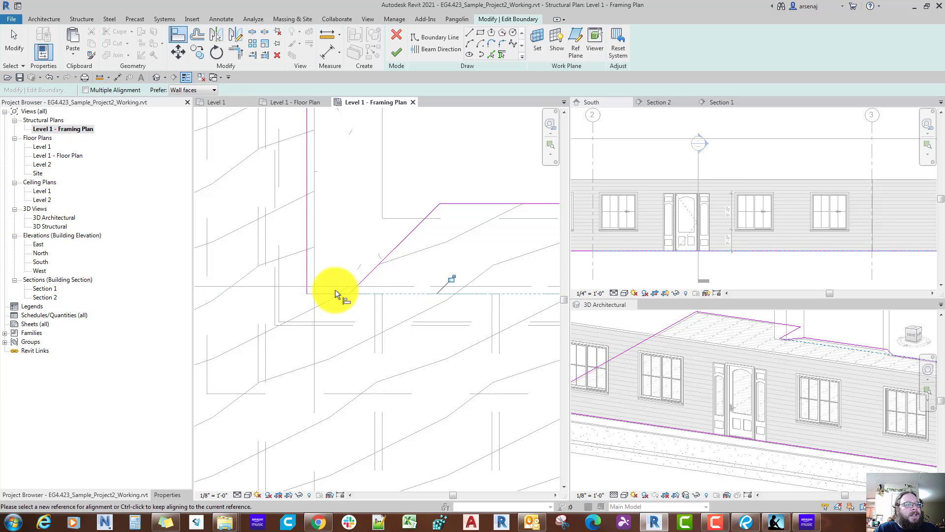
pyautogui.press('Escape')
# Step: Trim the bay's right diagonal to the adjoining boundary line and finish the beam system sketch so the joists extend into the bay
pyautogui.press('t')
pyautogui.press('r')
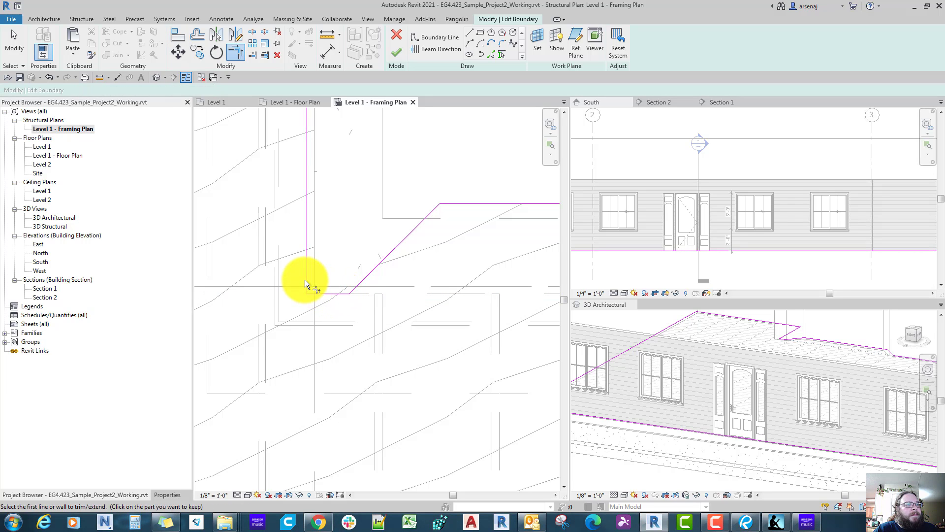
pyautogui.scroll(-1, 305, 279)
pyautogui.scroll(-2, 305, 279)
pyautogui.moveTo(305, 279); pyautogui.dragTo(197, 268, button='middle')
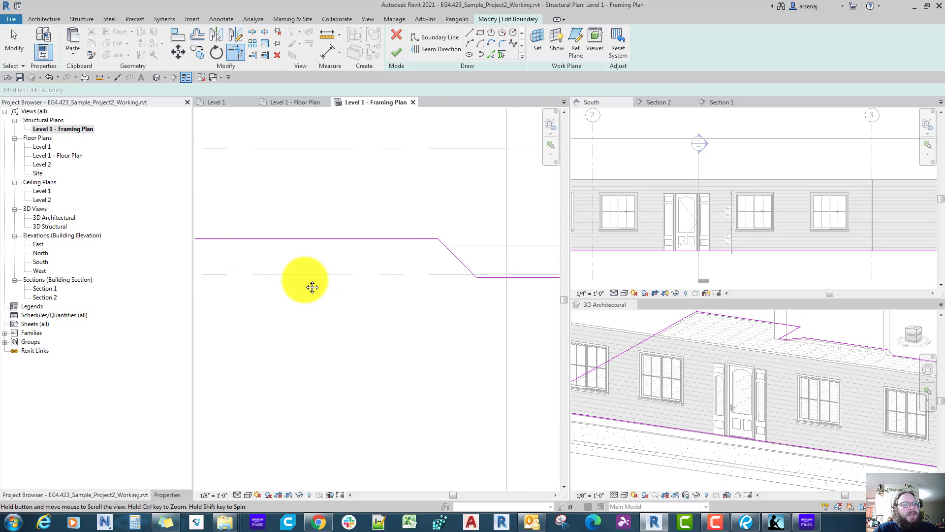
pyautogui.scroll(2, 414, 268)
pyautogui.click(420, 266)
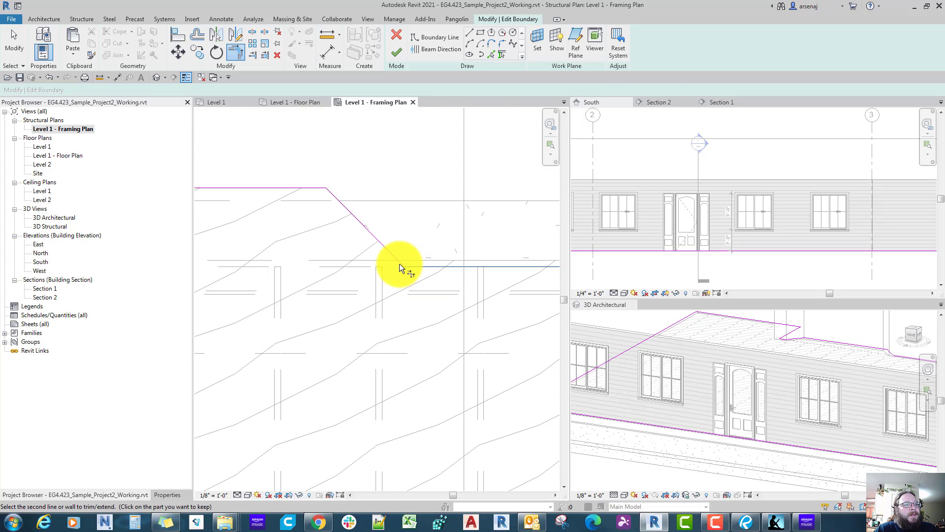
pyautogui.click(399, 263)
pyautogui.scroll(-2, 400, 264)
pyautogui.moveTo(399, 264); pyautogui.dragTo(490, 305, button='middle')
pyautogui.press('Escape')
pyautogui.press('f')
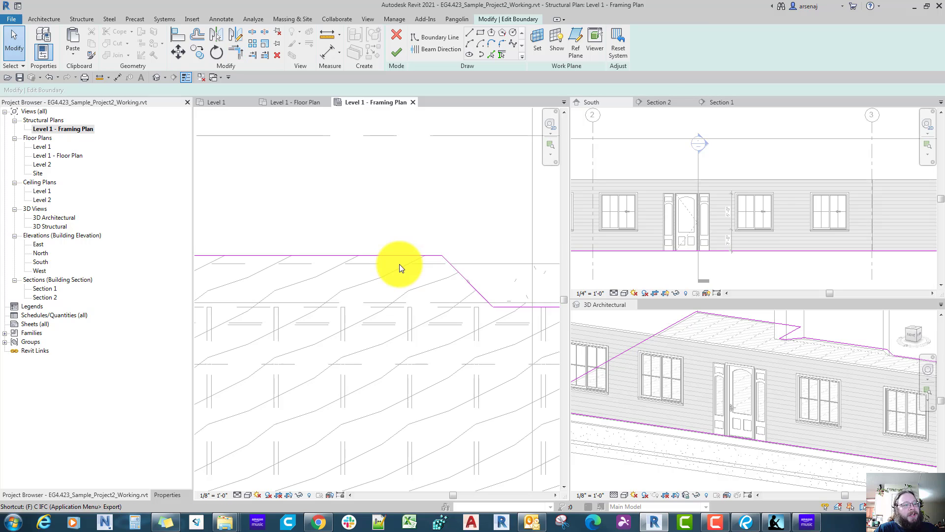
pyautogui.press('f')
# Step: Delete the horizontal 2x8 plate that crosses the joists along the foundation wall at the bay
pyautogui.scroll(-1, 400, 264)
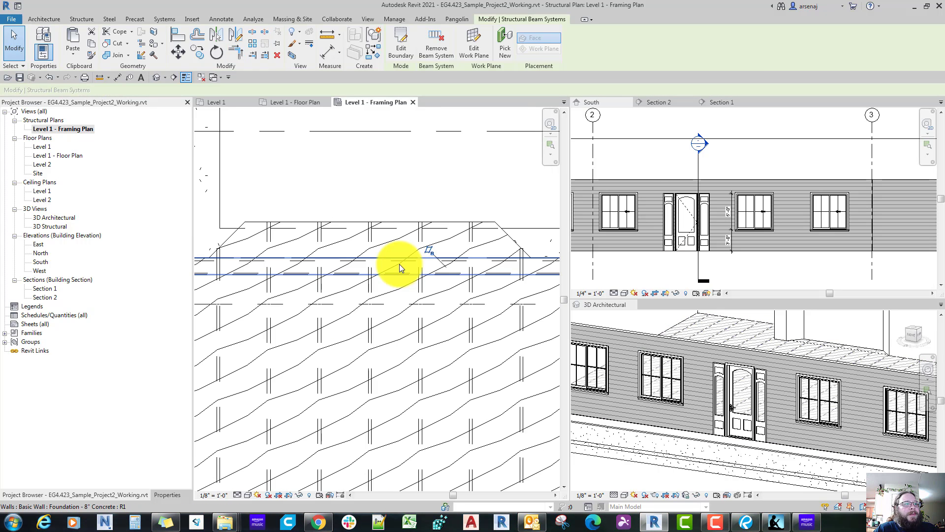
pyautogui.scroll(-2, 400, 264)
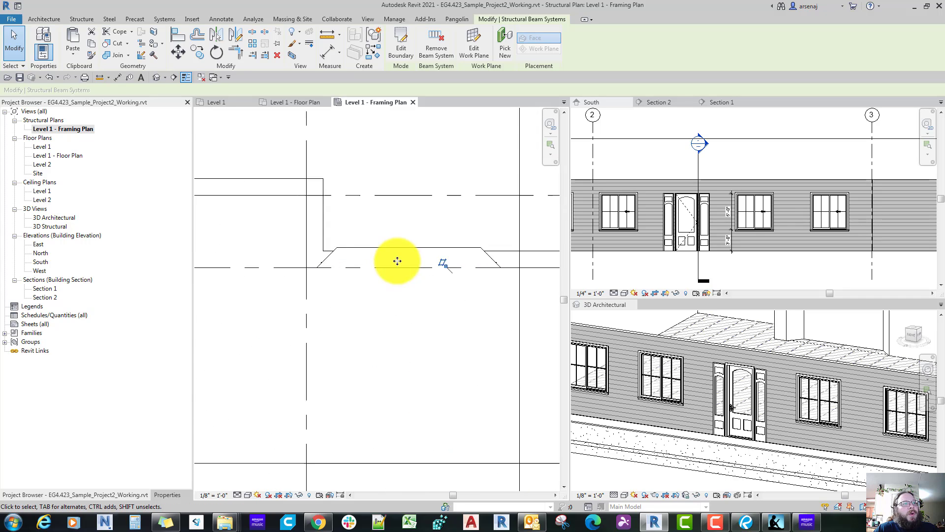
pyautogui.scroll(-1, 397, 261)
pyautogui.moveTo(397, 261); pyautogui.dragTo(364, 268, button='middle')
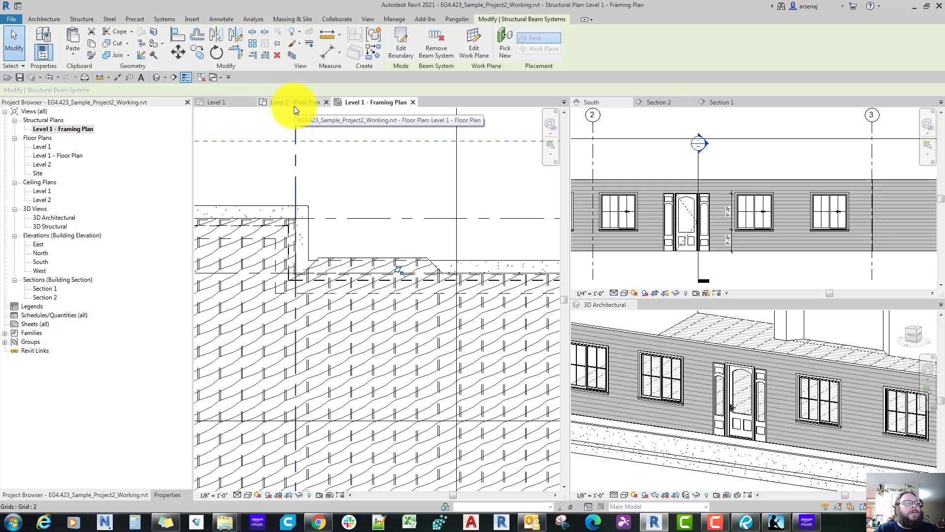
pyautogui.scroll(3, 305, 258)
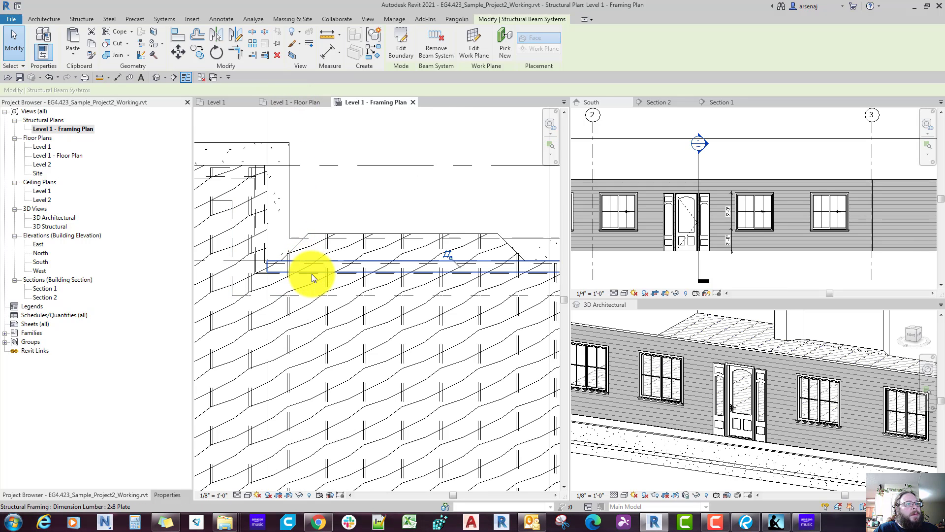
pyautogui.click(312, 273)
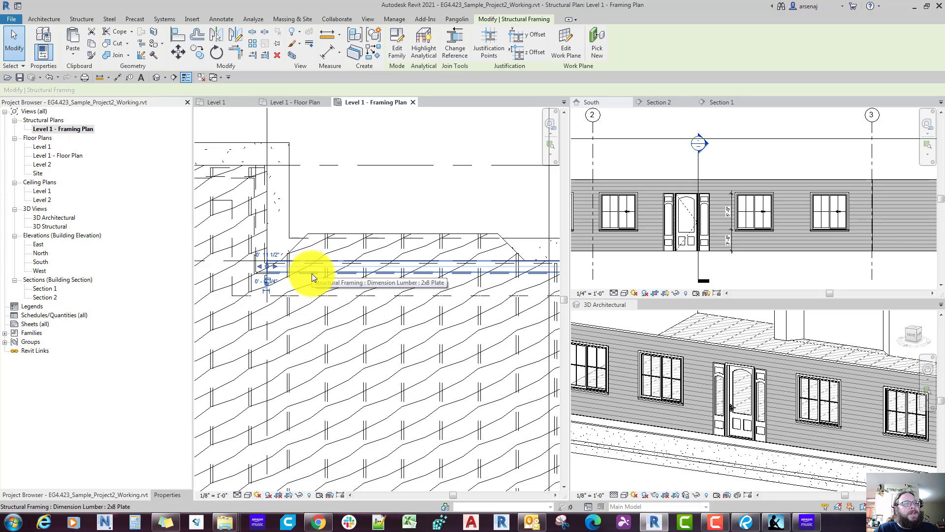
pyautogui.press('Delete')
# Step: Move the Section 2 line left so it cuts through the bay and open its section view
pyautogui.scroll(-1, 312, 273)
pyautogui.scroll(-5, 312, 273)
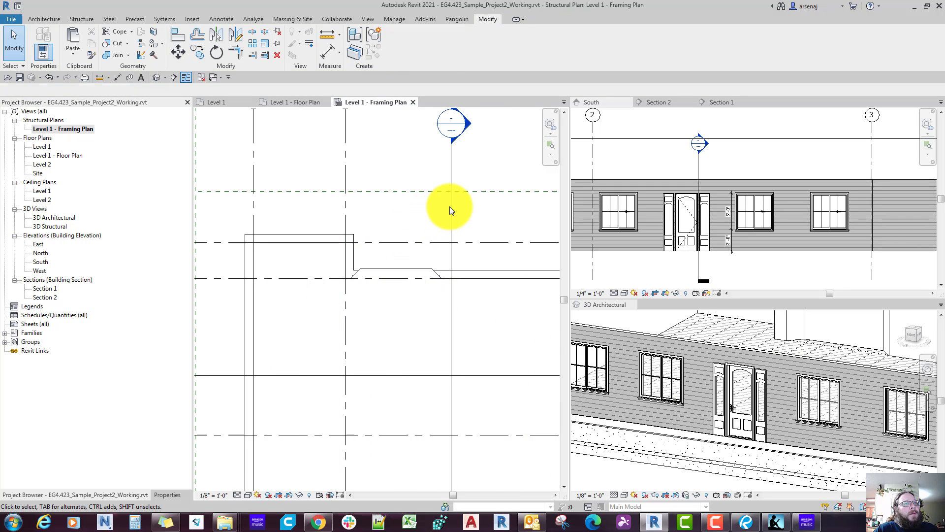
pyautogui.moveTo(449, 205); pyautogui.dragTo(377, 205)
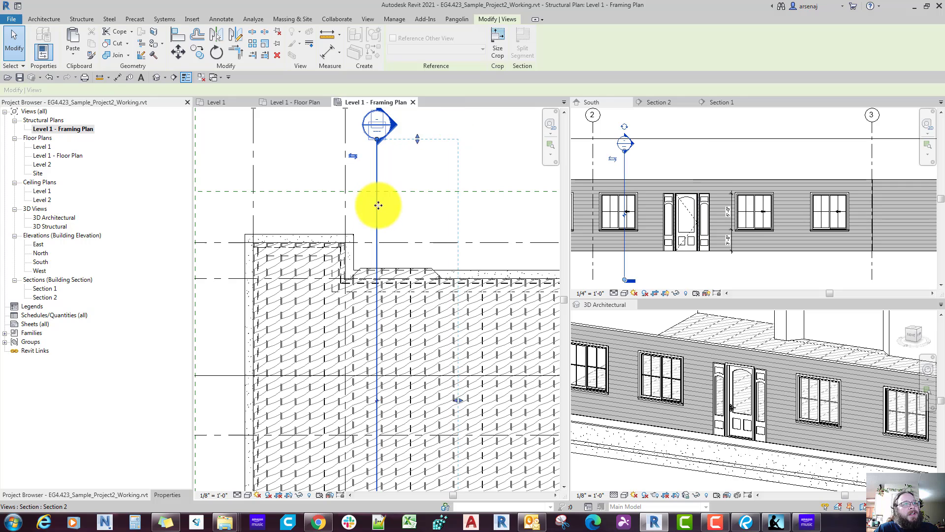
pyautogui.rightClick(378, 206)
pyautogui.click(411, 263)
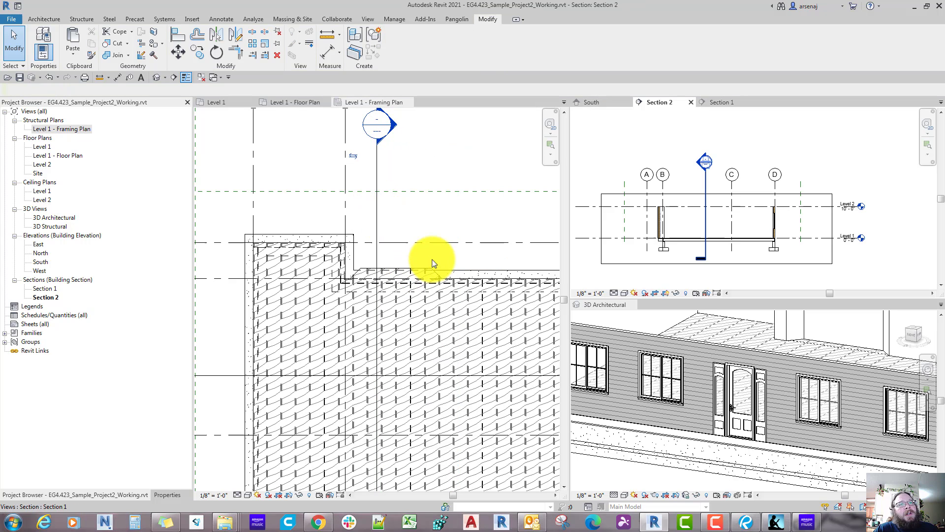
# Step: Examine the joists, plate and foundation wall beneath the bay in Section 2 and in the framing plan
pyautogui.scroll(3, 677, 202)
pyautogui.scroll(2, 677, 203)
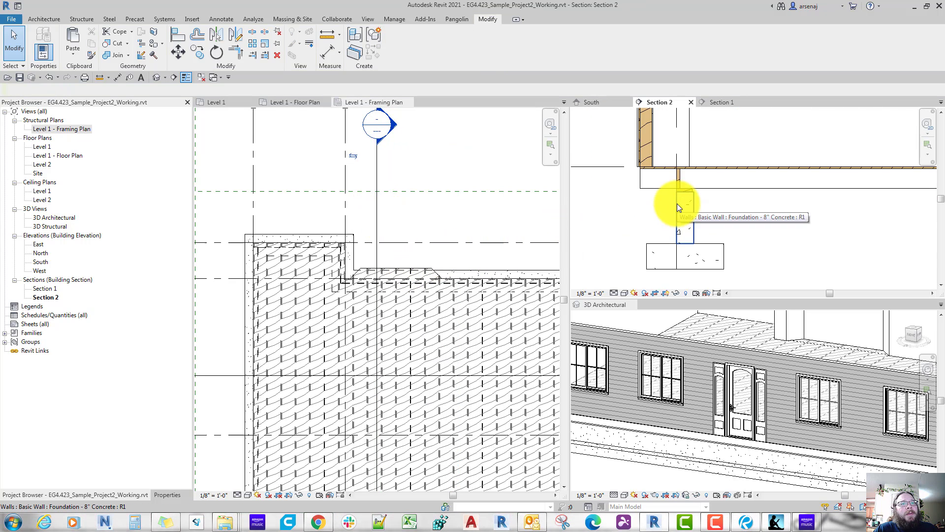
pyautogui.click(677, 203)
pyautogui.press('Escape')
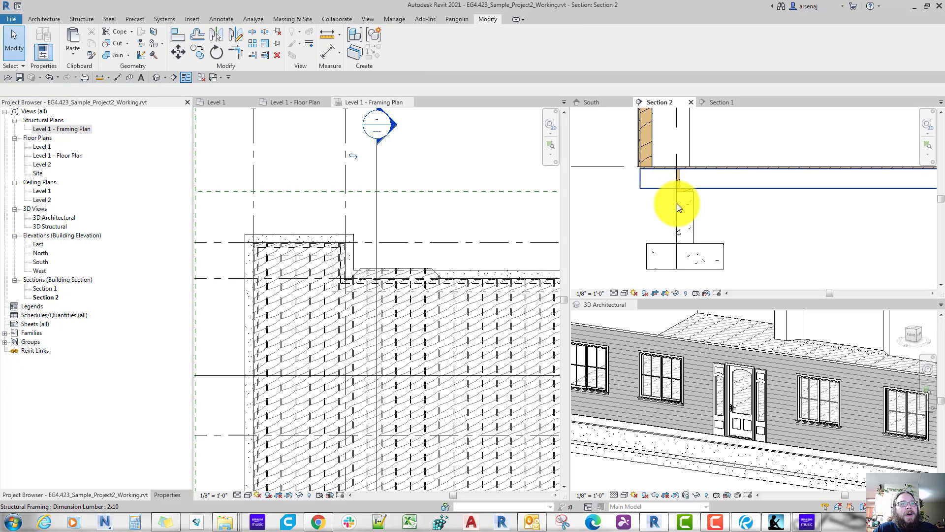
pyautogui.scroll(1, 678, 203)
pyautogui.moveTo(677, 203); pyautogui.dragTo(721, 201, button='middle')
pyautogui.scroll(4, 350, 266)
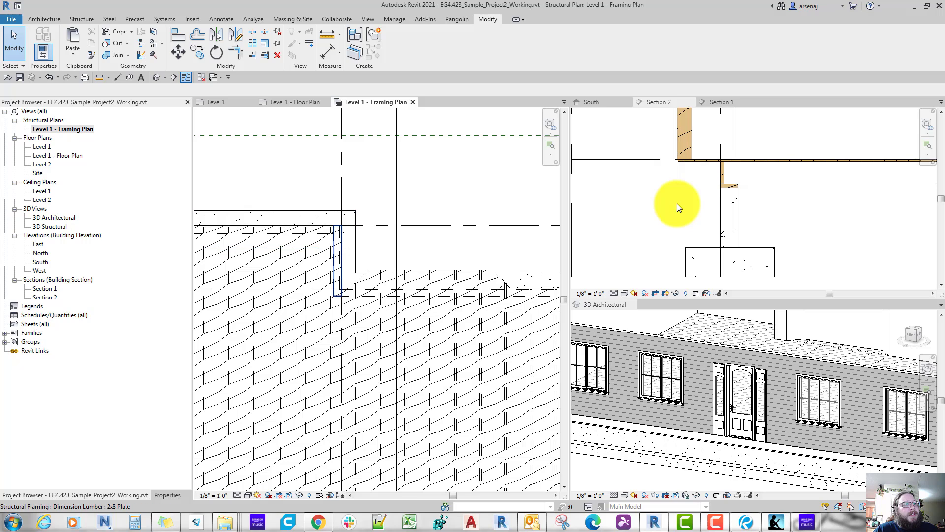
pyautogui.scroll(-3, 333, 269)
pyautogui.moveTo(332, 268); pyautogui.dragTo(296, 268, button='middle')
pyautogui.scroll(1, 296, 268)
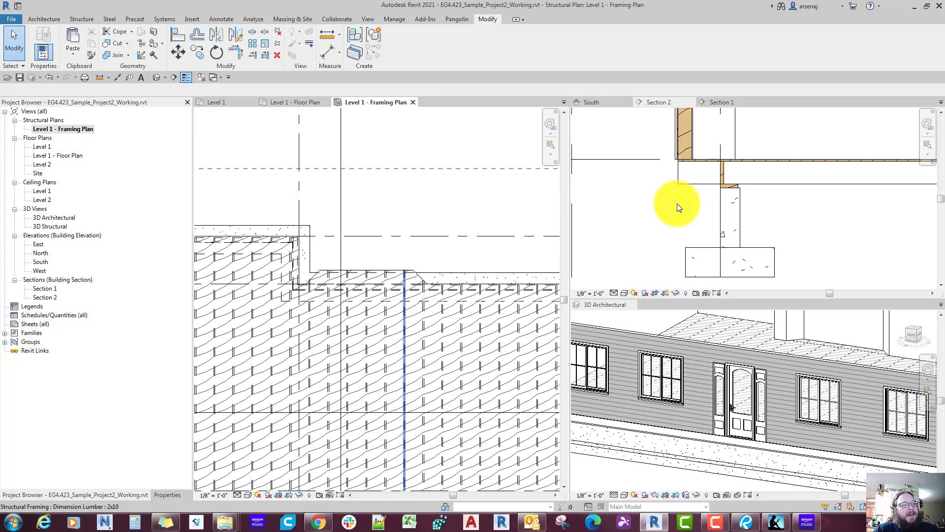
pyautogui.scroll(-3, 477, 305)
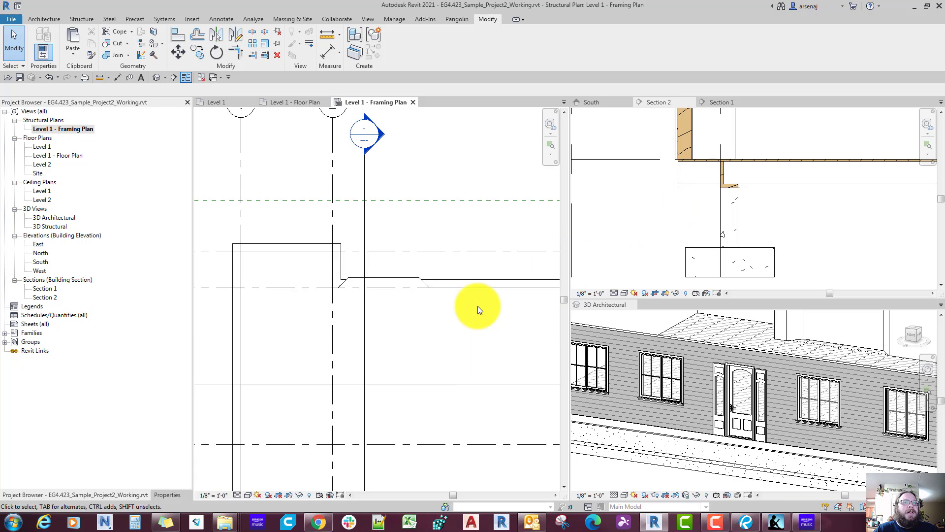
pyautogui.click(722, 258)
pyautogui.scroll(-5, 722, 258)
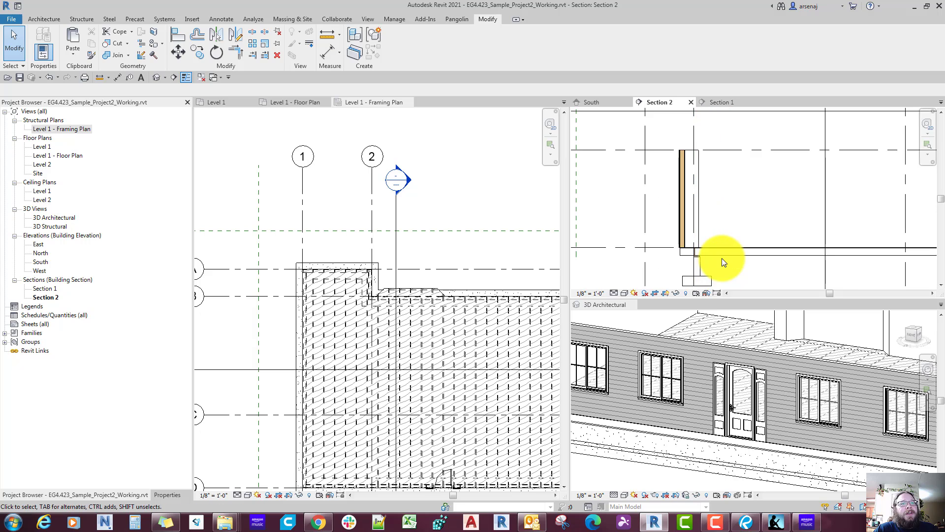
pyautogui.moveTo(726, 263); pyautogui.dragTo(729, 265, button='middle')
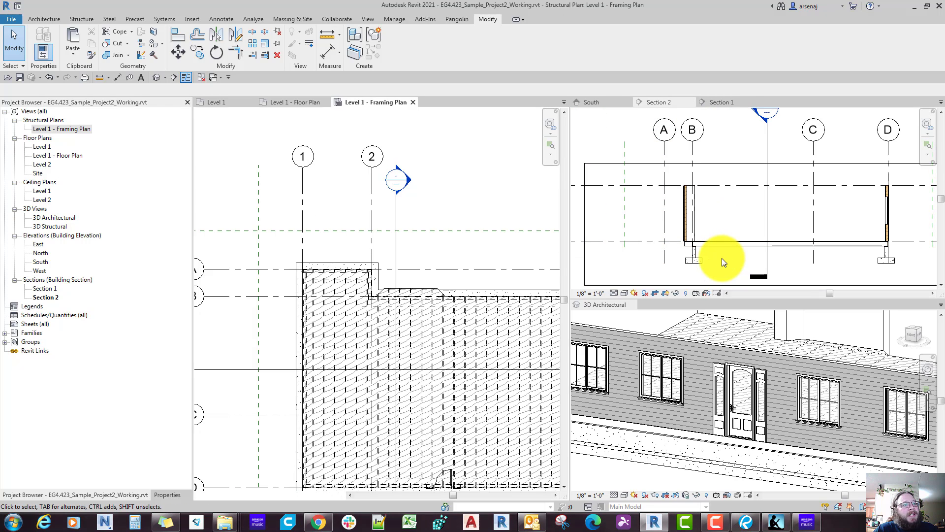
pyautogui.click(439, 279)
pyautogui.scroll(3, 439, 278)
# Step: Open the "Level 1 - Floor Plan" view, switch to the reference plan in Bluebeam Revu and delete the bay's 9'-11 3/4" measurement
pyautogui.click(296, 103)
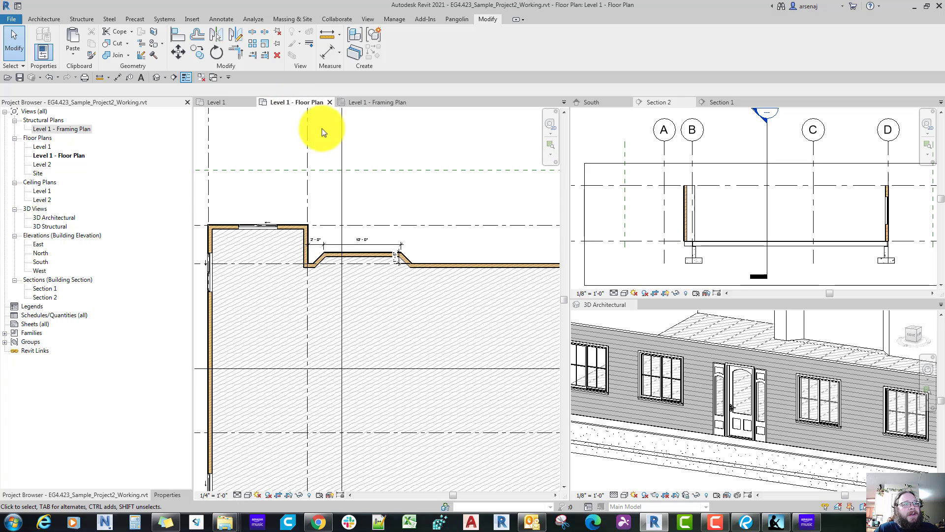
pyautogui.click(745, 522)
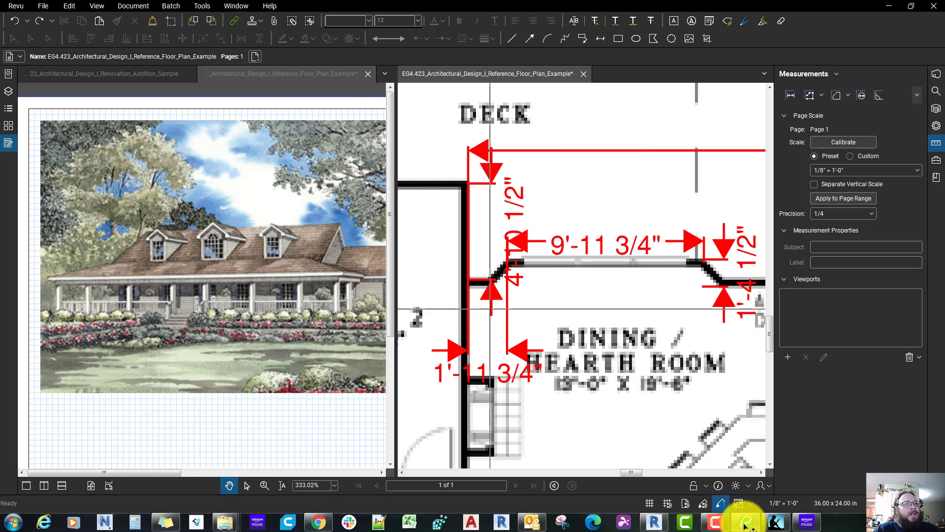
pyautogui.moveTo(638, 316); pyautogui.dragTo(616, 311, button='middle')
pyautogui.click(601, 257)
pyautogui.press('Delete')
# Step: Measure the window opening's width in the dining room bay on the reference plan with a length measurement
pyautogui.click(600, 256)
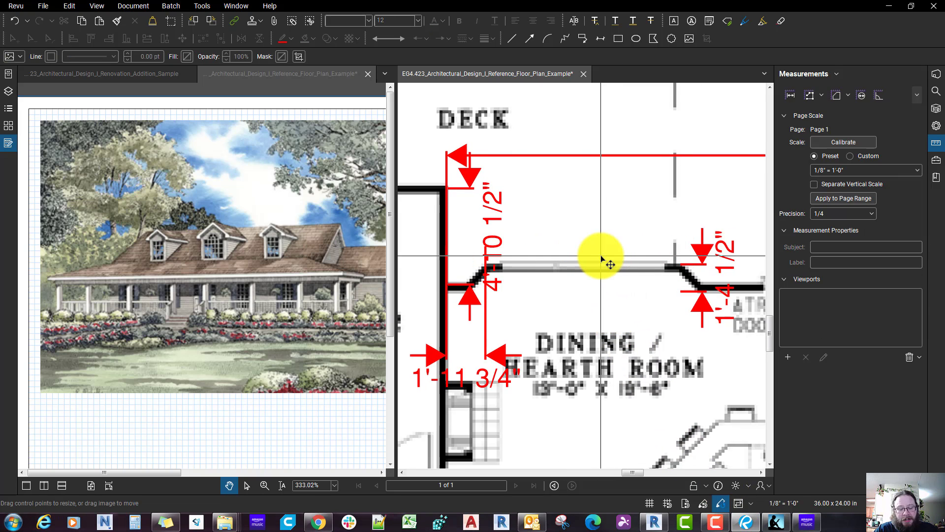
pyautogui.hotkey('shift', 'alt', 'l')
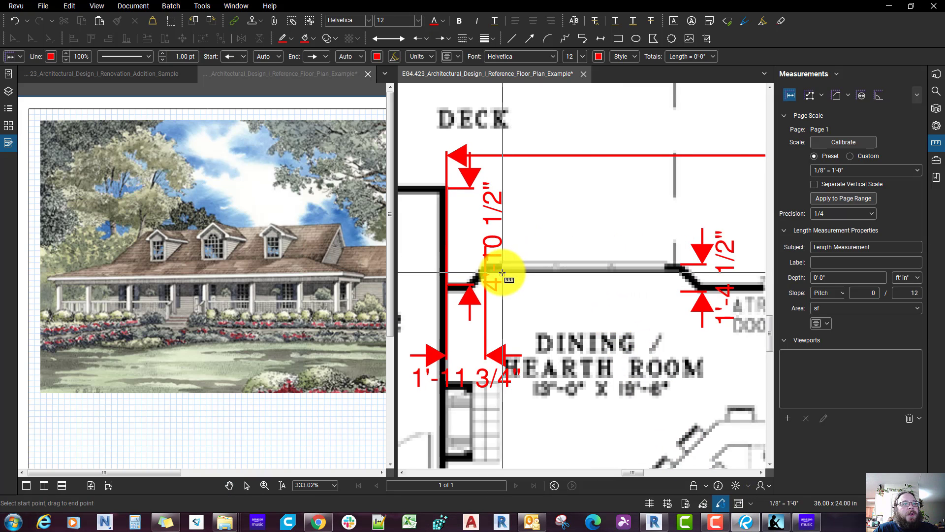
pyautogui.click(502, 272)
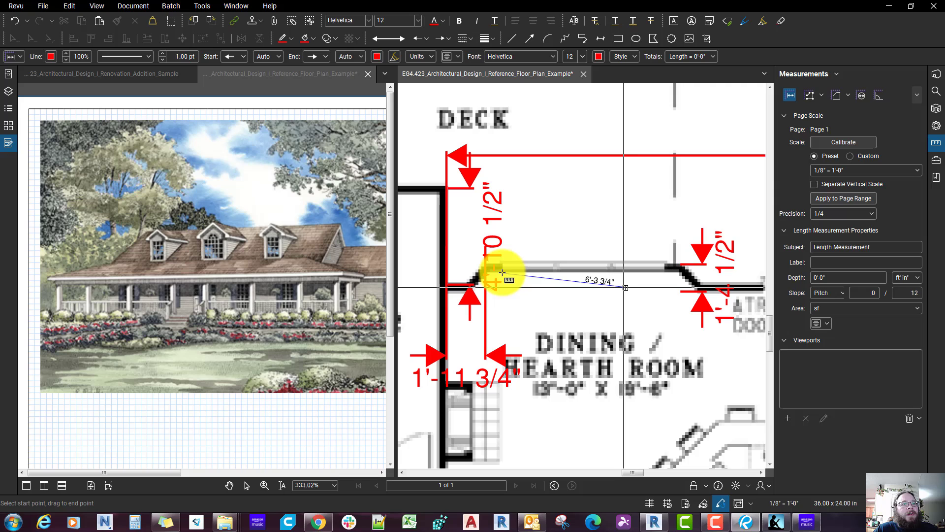
pyautogui.click(659, 270)
pyautogui.press('Escape')
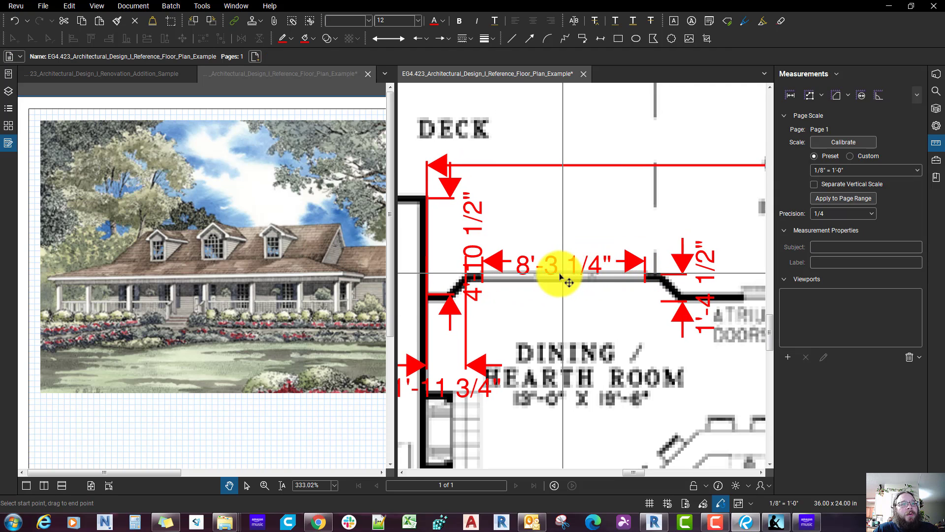
pyautogui.click(555, 279)
pyautogui.scroll(1, 556, 281)
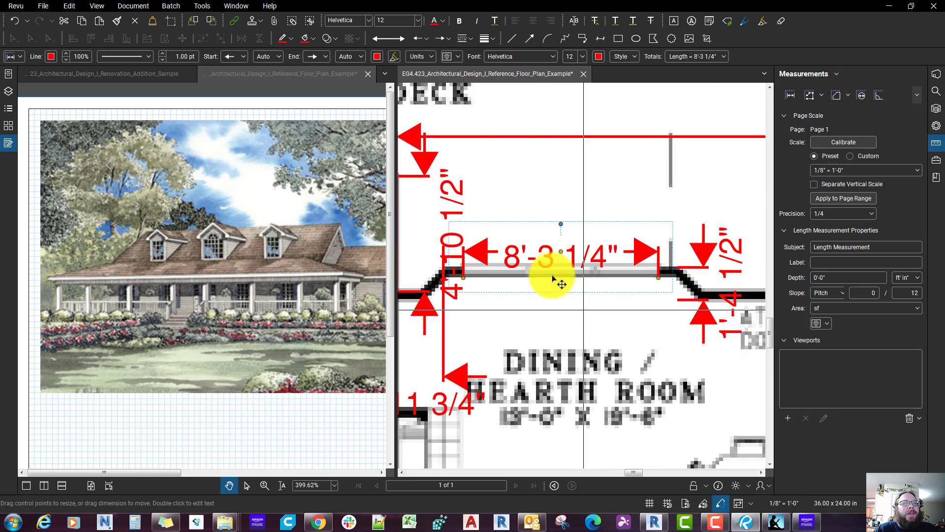
pyautogui.moveTo(548, 458); pyautogui.dragTo(550, 436, button='middle')
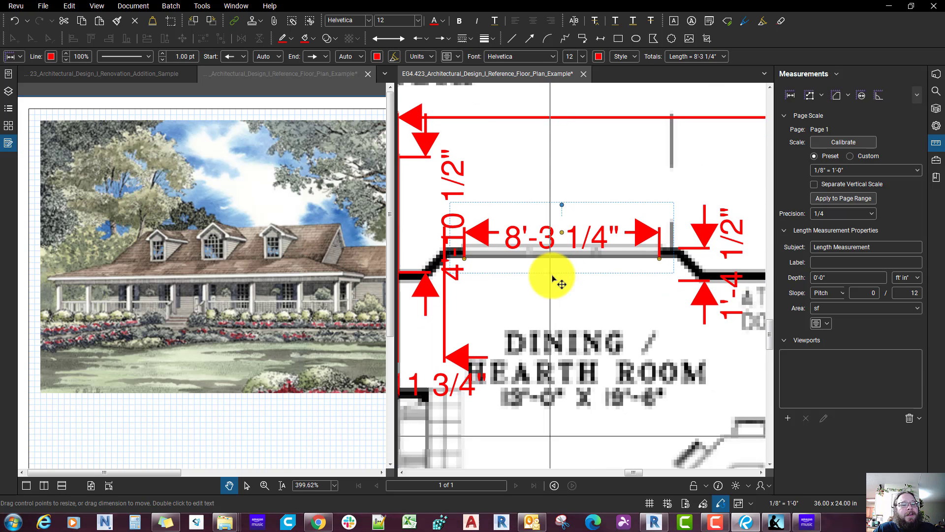
# Step: Switch to Revit and place a 72" x 60" Window-Sliding-Double at the middle of the bay's outer wall
pyautogui.click(657, 522)
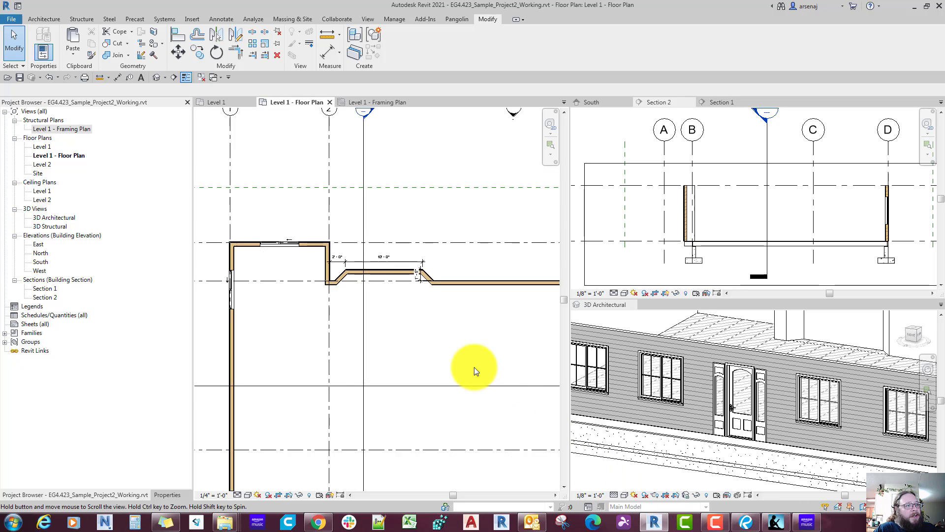
pyautogui.scroll(3, 360, 271)
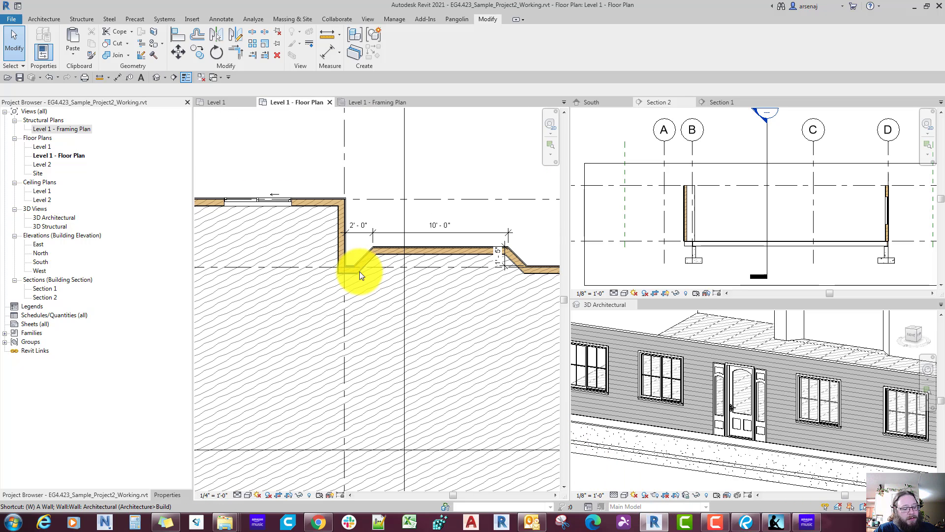
pyautogui.press('w')
pyautogui.press('n')
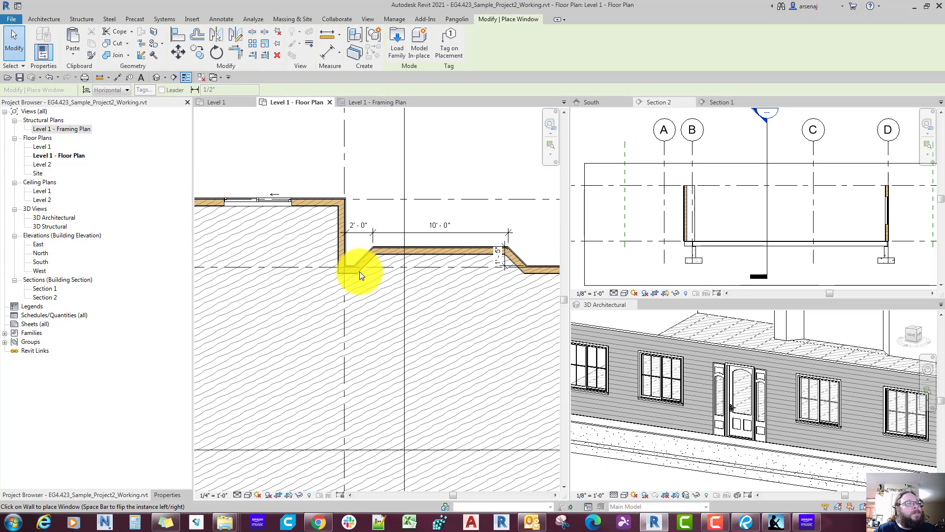
pyautogui.click(160, 495)
pyautogui.click(69, 126)
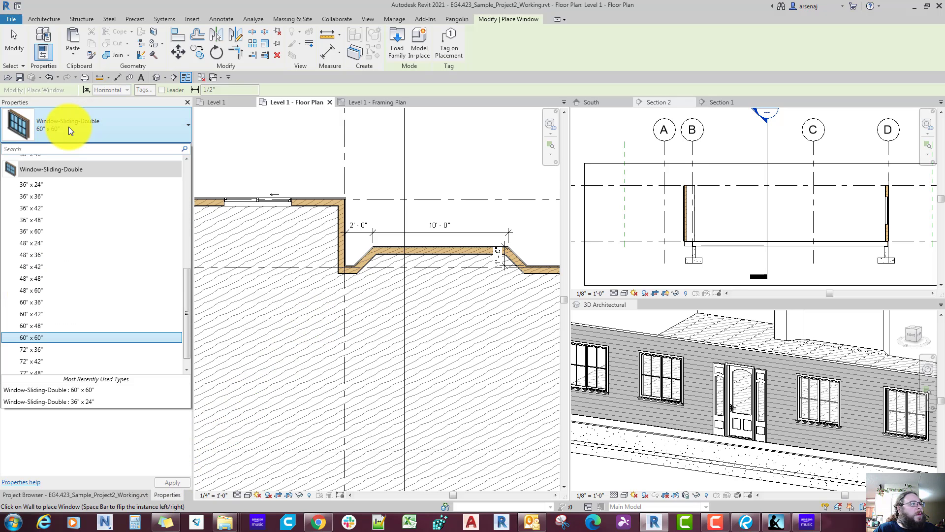
pyautogui.scroll(-1, 87, 280)
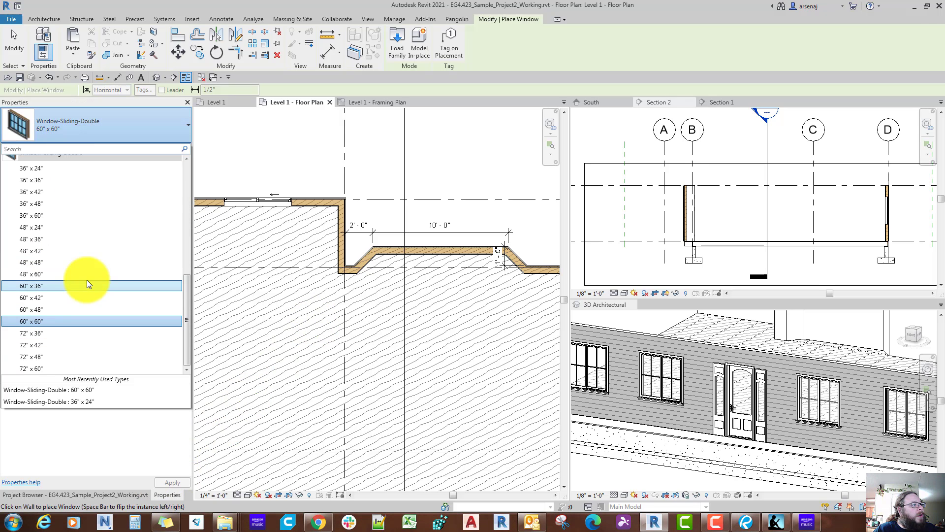
pyautogui.click(71, 370)
pyautogui.scroll(2, 438, 253)
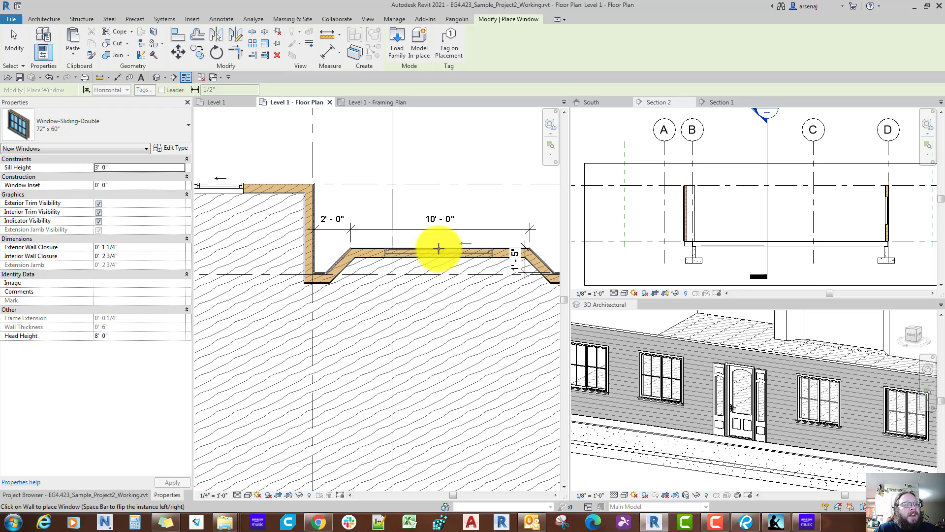
pyautogui.click(439, 259)
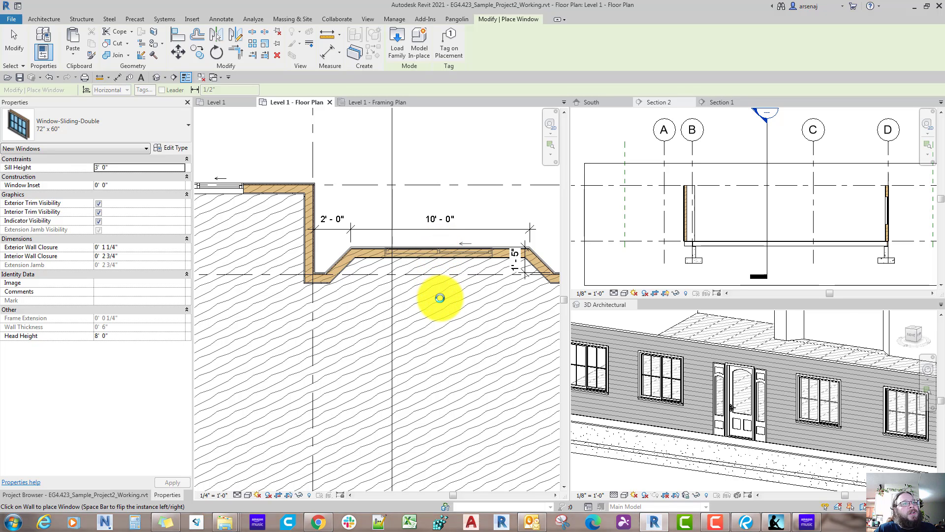
pyautogui.press('Escape')
pyautogui.press('Escape')
# Step: Duplicate the bay window's type as 96" x 60" and set its width to 8' 0"
pyautogui.scroll(1, 436, 296)
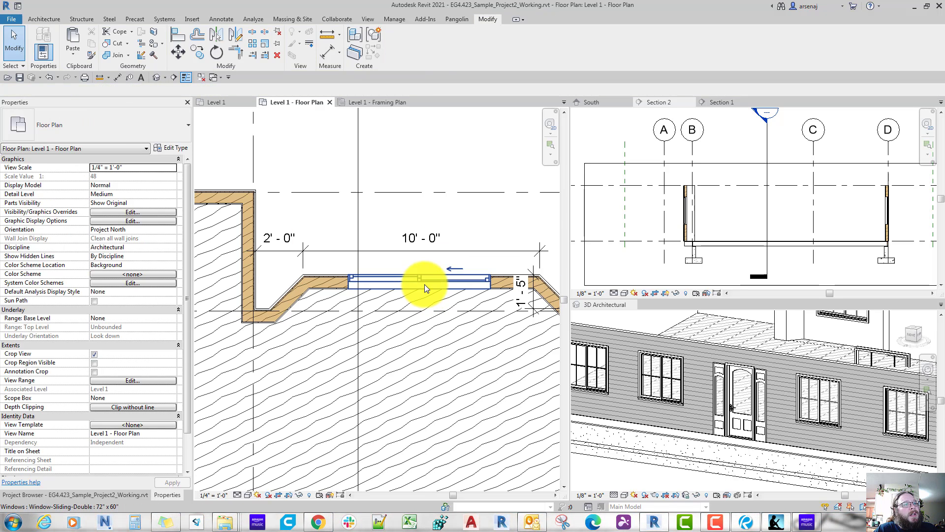
pyautogui.click(424, 285)
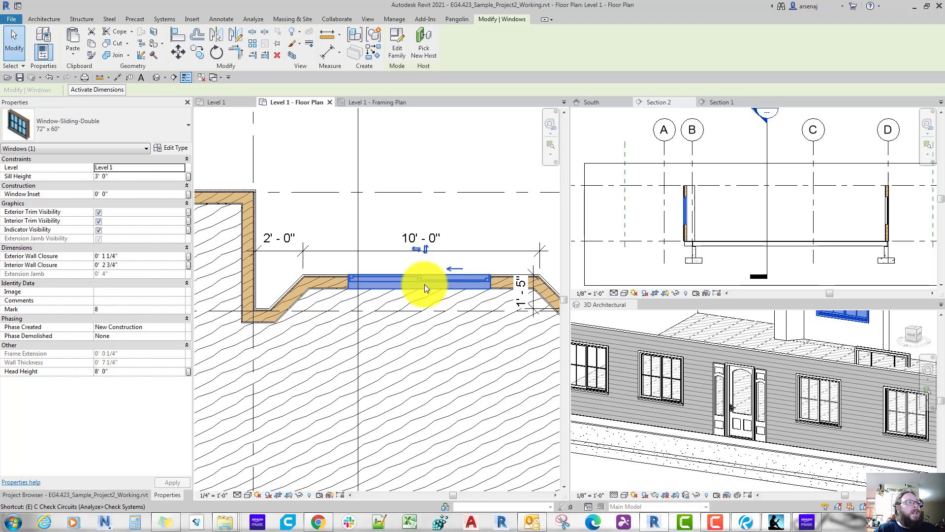
pyautogui.doubleClick(424, 285)
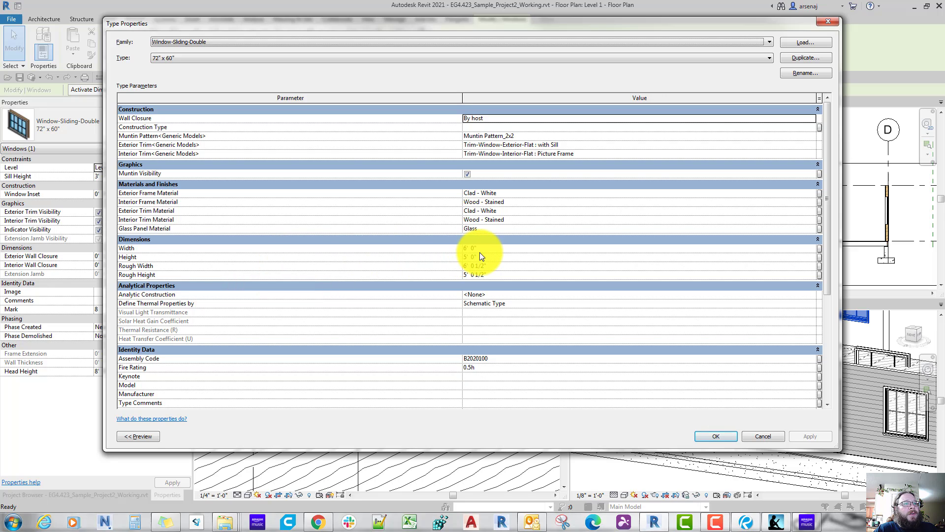
pyautogui.click(802, 59)
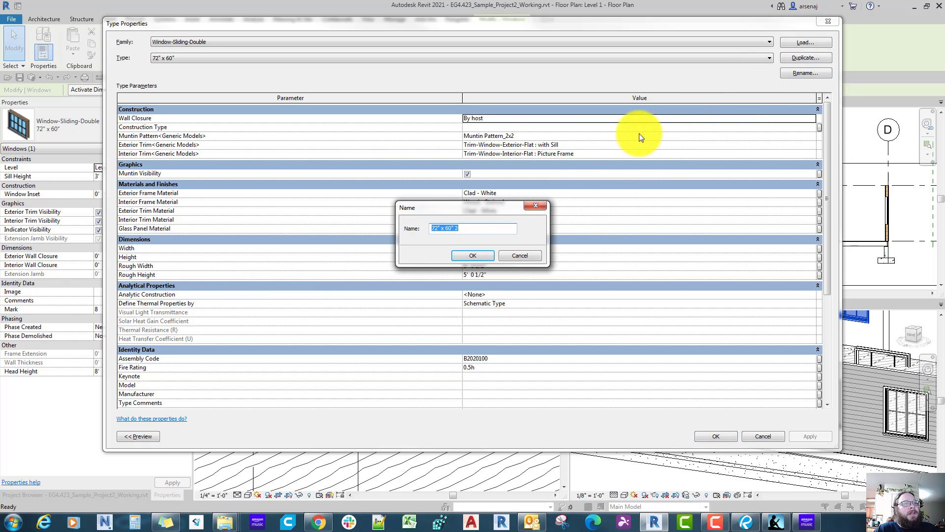
pyautogui.moveTo(477, 205); pyautogui.dragTo(477, 259)
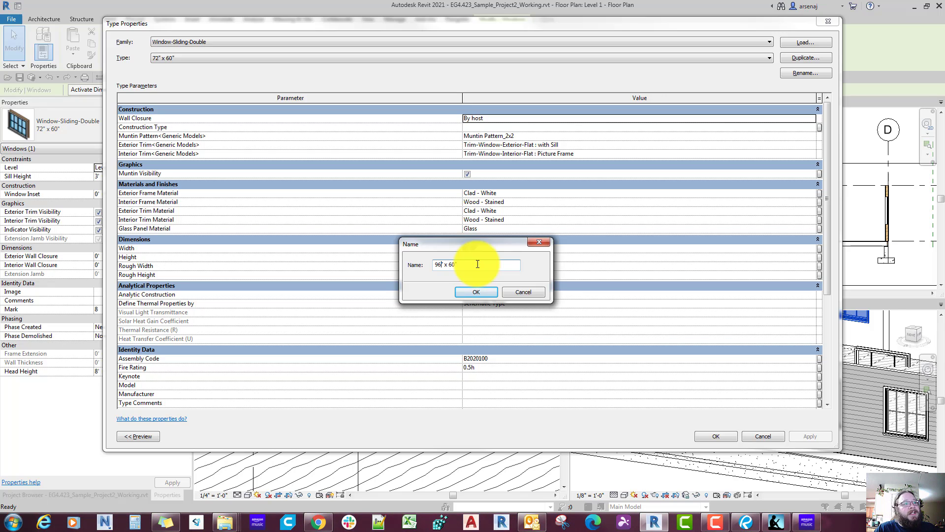
pyautogui.click(482, 297)
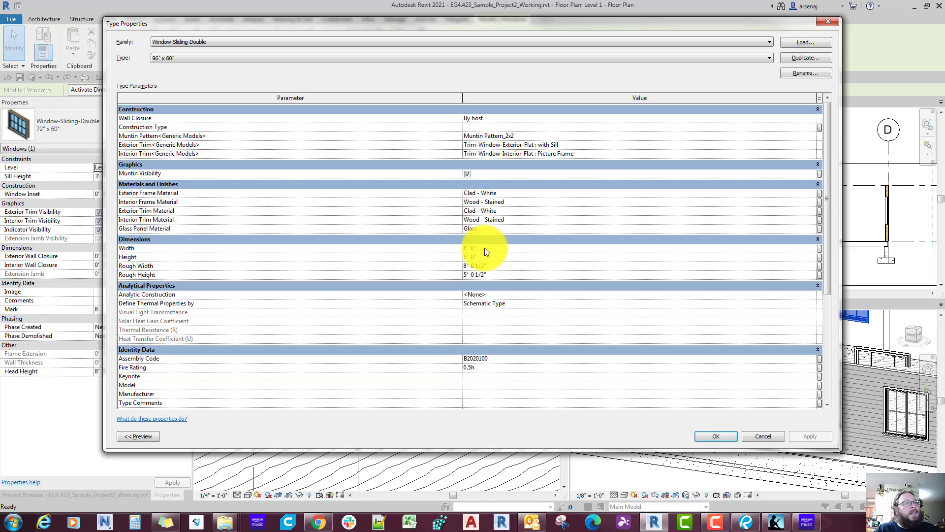
pyautogui.click(716, 436)
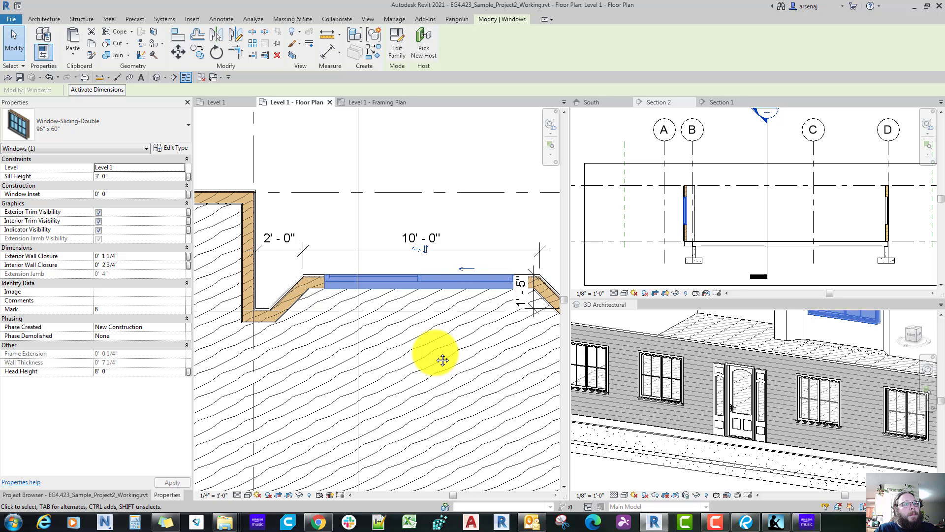
# Step: Open the North elevation from its plan marker and move the view into the group holding the South and section views
pyautogui.scroll(-4, 435, 353)
pyautogui.scroll(-2, 435, 353)
pyautogui.moveTo(464, 354); pyautogui.dragTo(399, 351, button='middle')
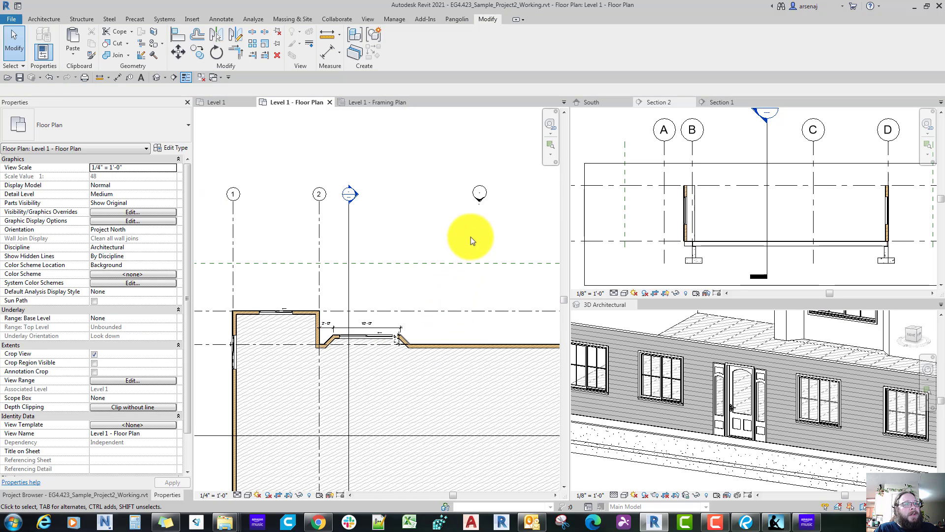
pyautogui.doubleClick(480, 203)
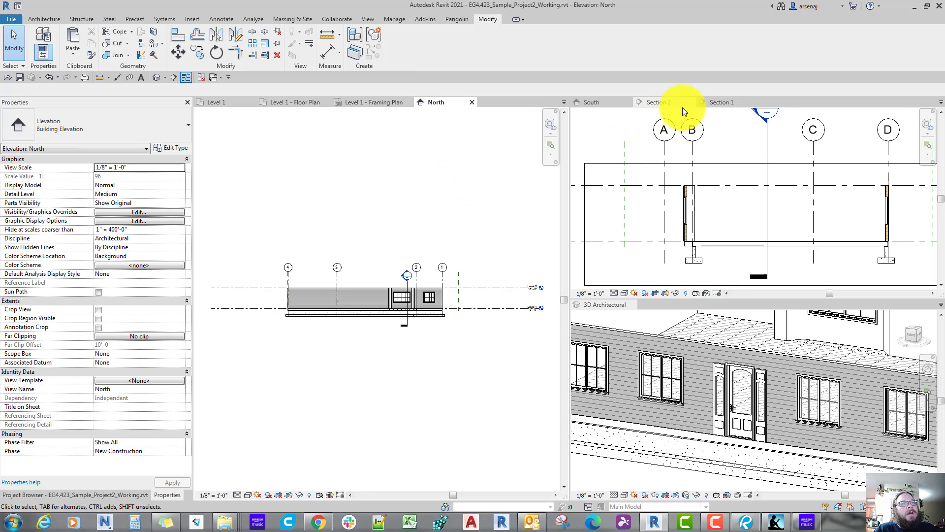
pyautogui.moveTo(470, 113); pyautogui.dragTo(682, 102)
pyautogui.moveTo(788, 287); pyautogui.dragTo(825, 208, button='middle')
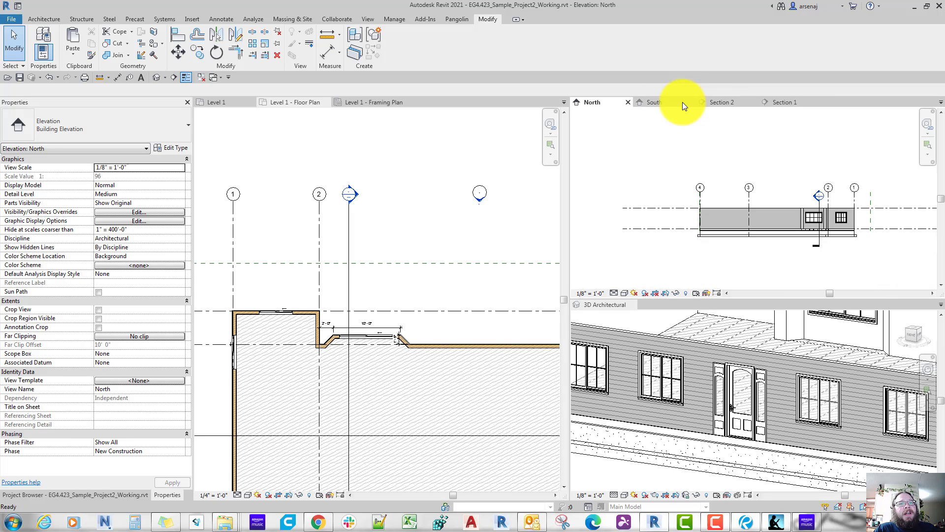
# Step: Examine the bay window in the North elevation, comparing it with the neighbouring window and the siding and framing around it
pyautogui.scroll(6, 827, 212)
pyautogui.scroll(2, 758, 213)
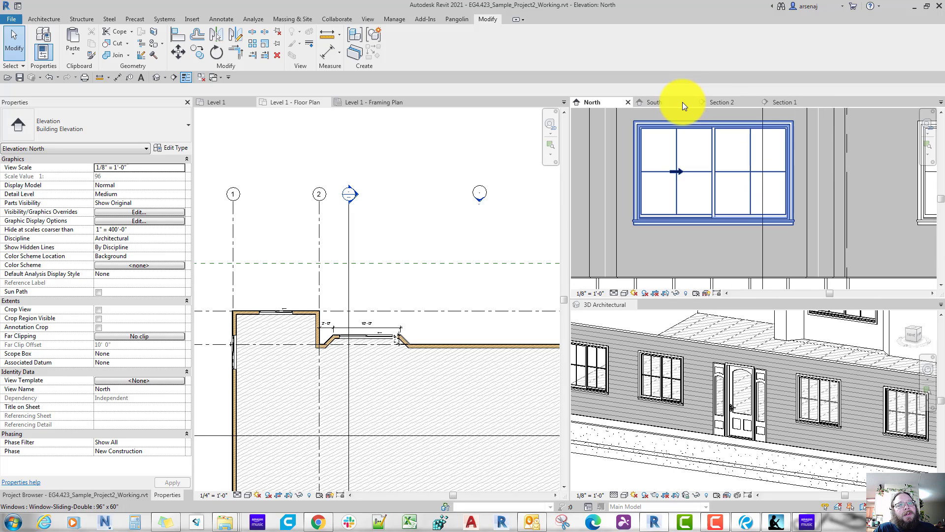
pyautogui.moveTo(849, 169); pyautogui.dragTo(736, 187, button='middle')
pyautogui.scroll(-2, 838, 212)
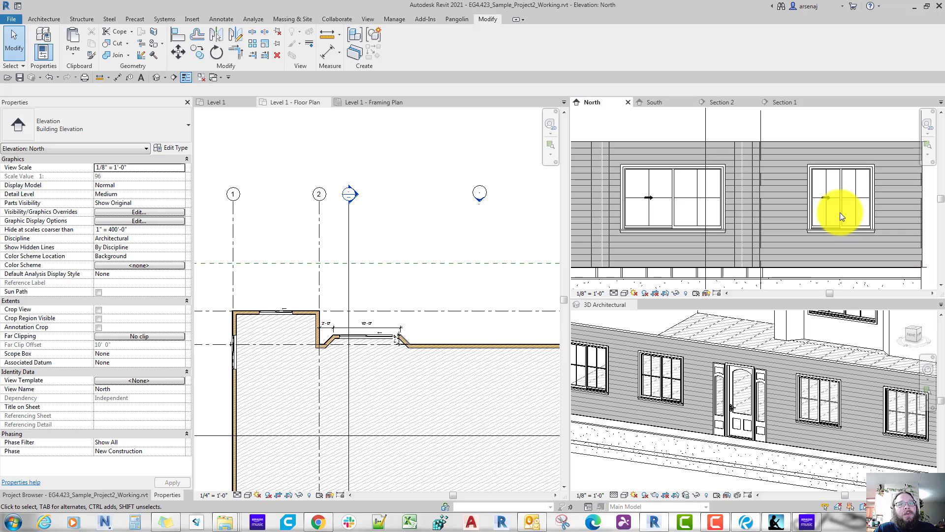
pyautogui.scroll(2, 839, 211)
pyautogui.scroll(-1, 840, 212)
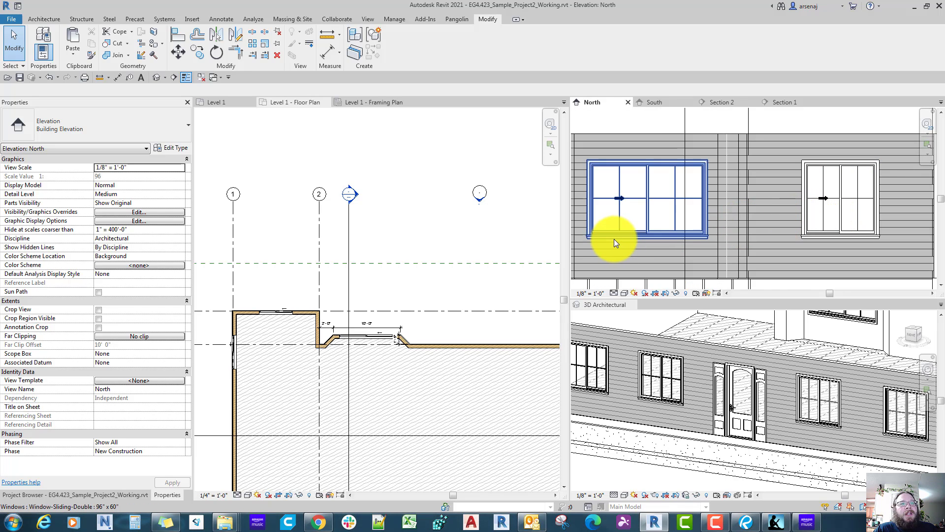
pyautogui.scroll(1, 613, 238)
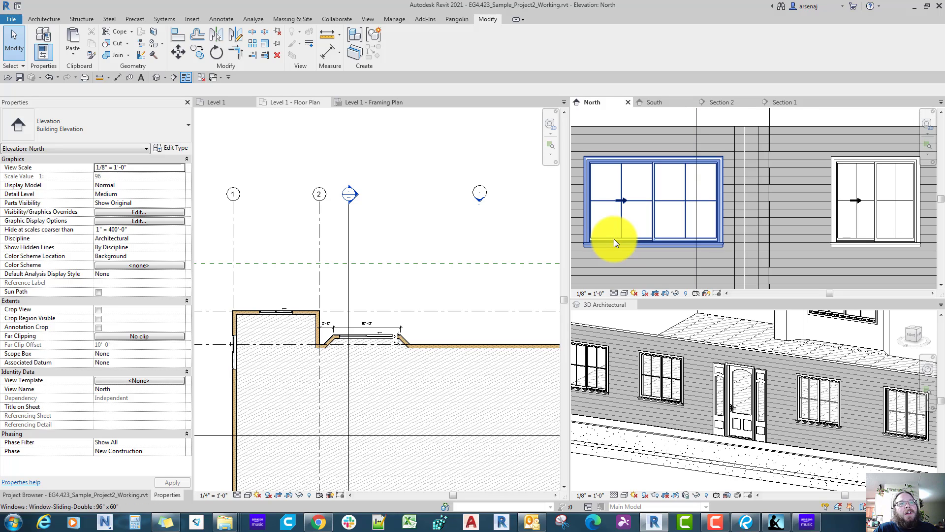
pyautogui.scroll(-2, 613, 238)
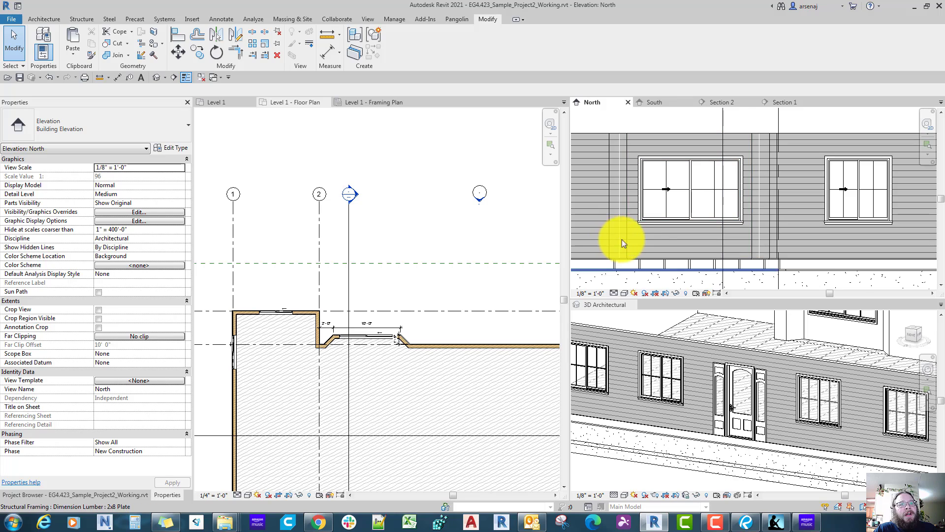
pyautogui.scroll(3, 685, 241)
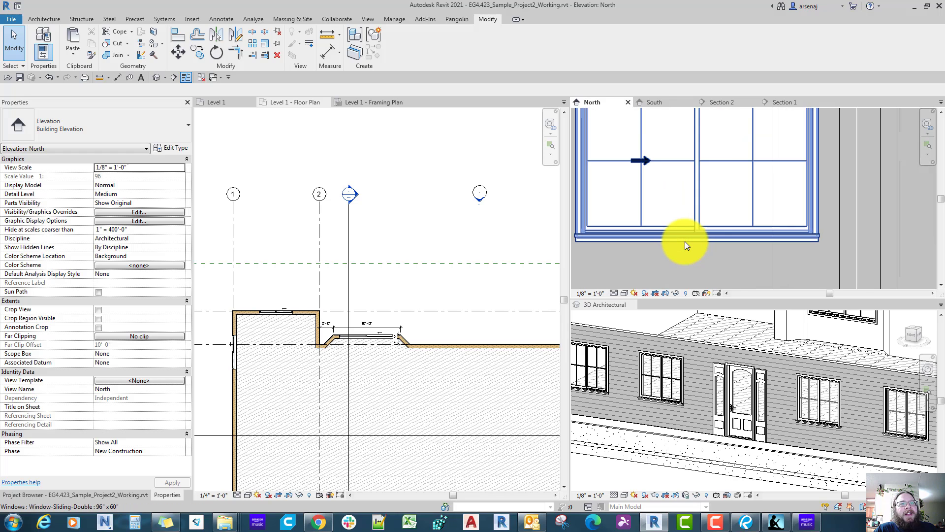
pyautogui.scroll(-3, 686, 242)
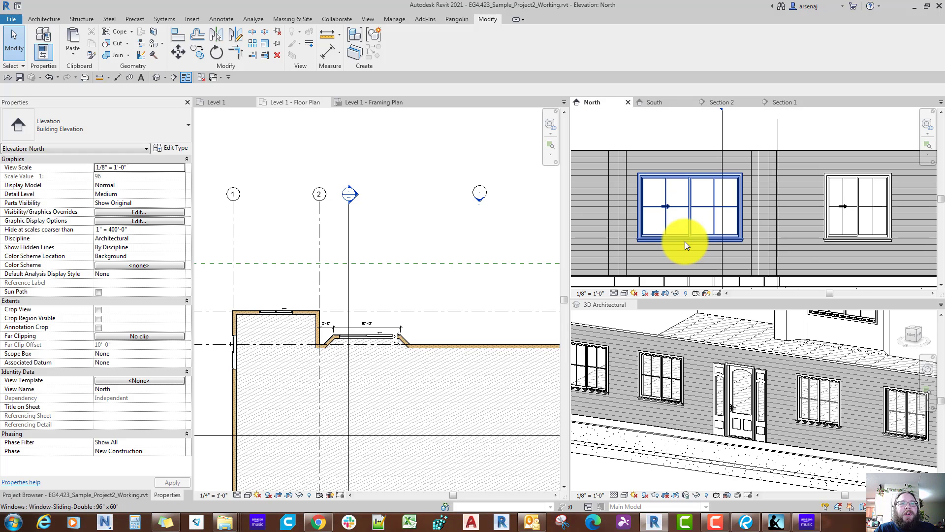
pyautogui.scroll(-2, 684, 241)
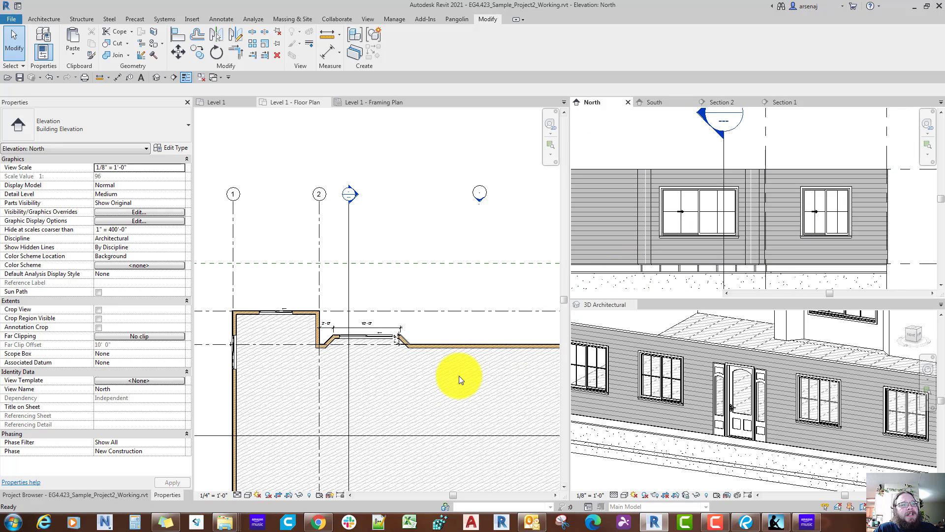
# Step: Make the Level 1 - Floor Plan view active and bring the house's rear wall and surrounding grids into view
pyautogui.click(421, 397)
pyautogui.scroll(-1, 422, 398)
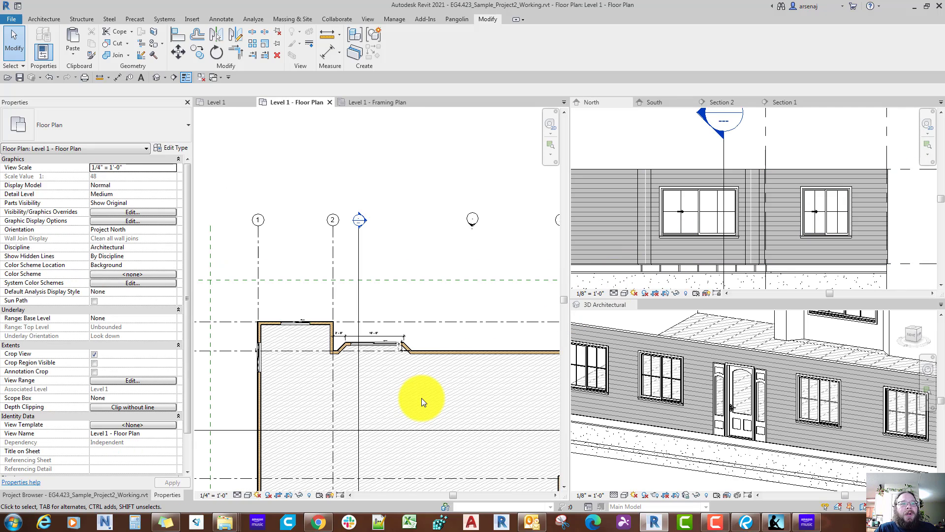
pyautogui.scroll(4, 421, 398)
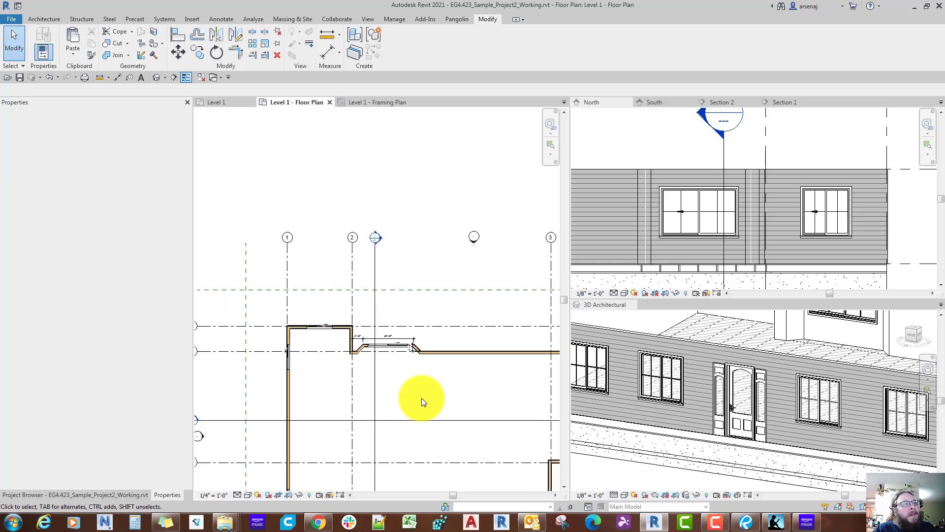
pyautogui.scroll(-5, 421, 397)
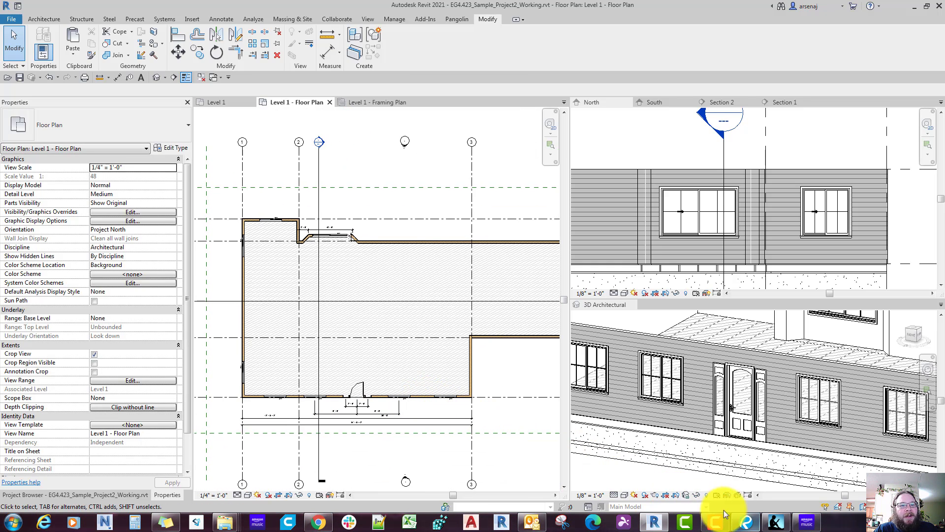
# Step: Switch to the reference floor plan in Revu and examine the atrium doors and neighbouring rear-wall door along the grilling porch
pyautogui.click(748, 522)
pyautogui.scroll(-5, 589, 334)
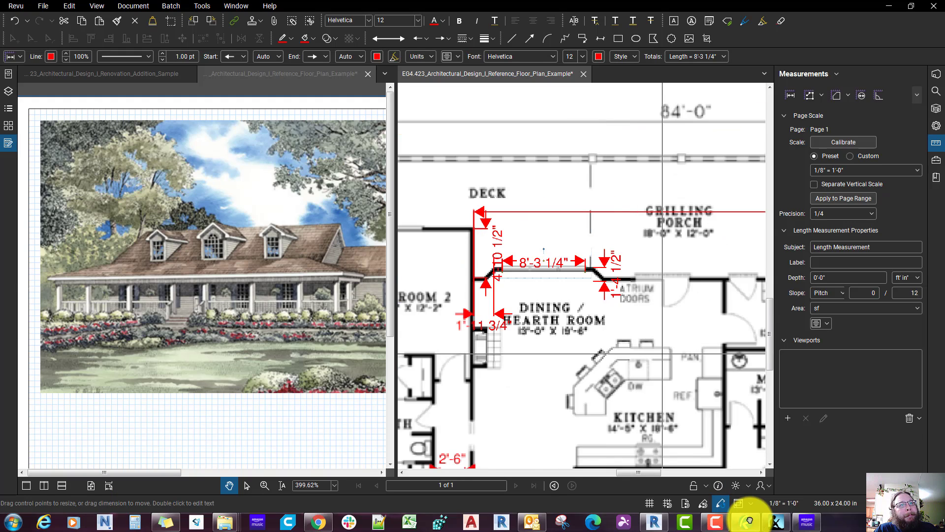
pyautogui.moveTo(673, 306); pyautogui.dragTo(637, 309, button='middle')
pyautogui.scroll(2, 638, 309)
pyautogui.scroll(3, 636, 310)
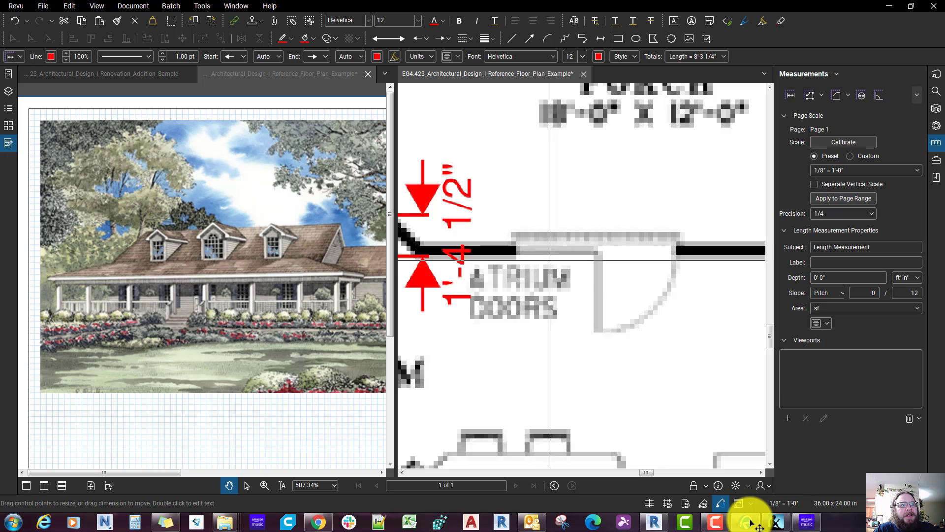
pyautogui.scroll(-1, 546, 252)
pyautogui.scroll(-3, 605, 312)
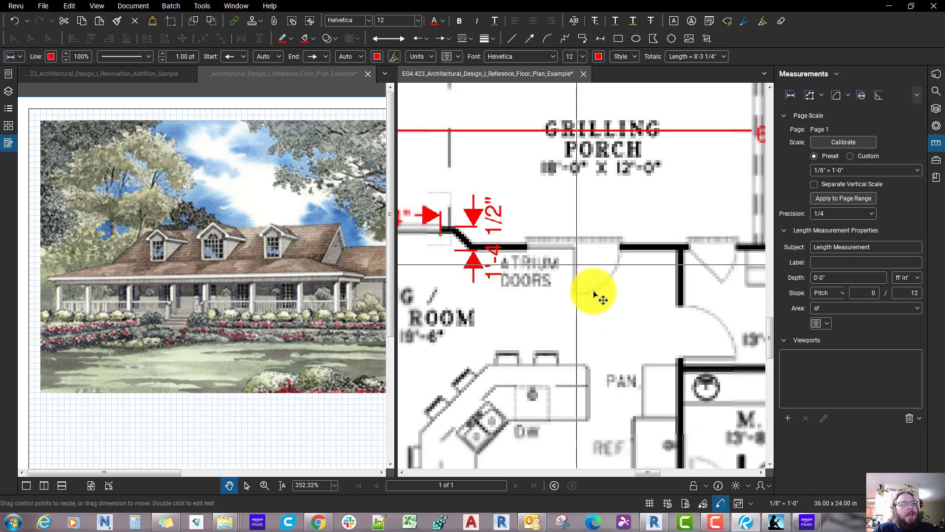
pyautogui.scroll(3, 596, 294)
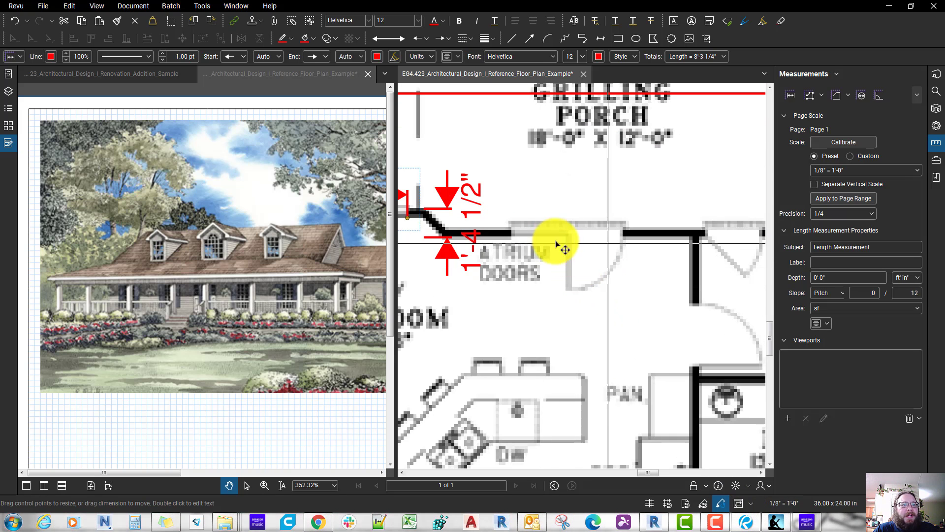
pyautogui.scroll(-2, 551, 236)
pyautogui.scroll(2, 551, 236)
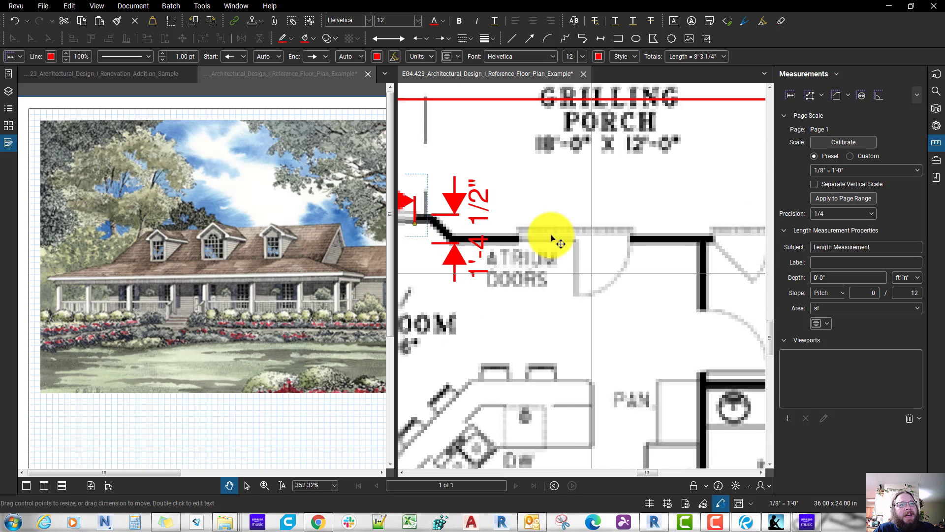
pyautogui.scroll(-2, 551, 235)
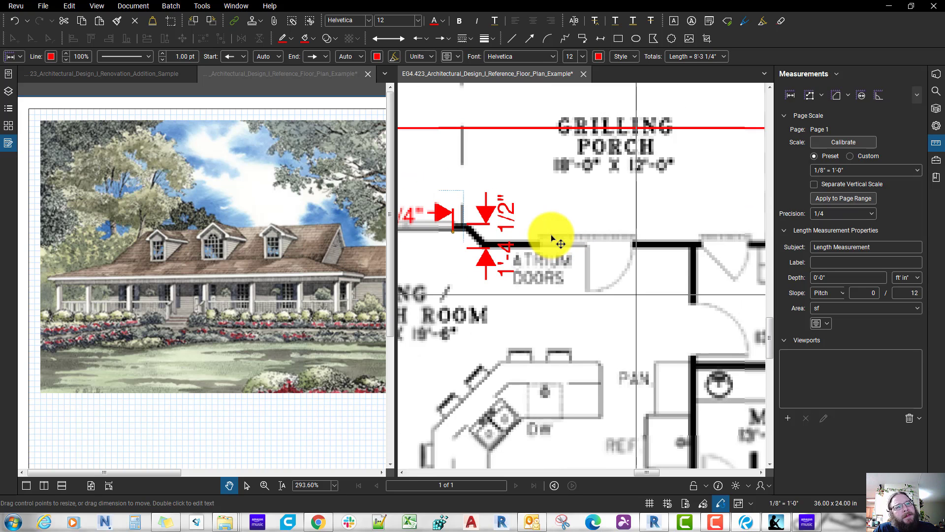
pyautogui.scroll(1, 551, 235)
pyautogui.scroll(-1, 554, 241)
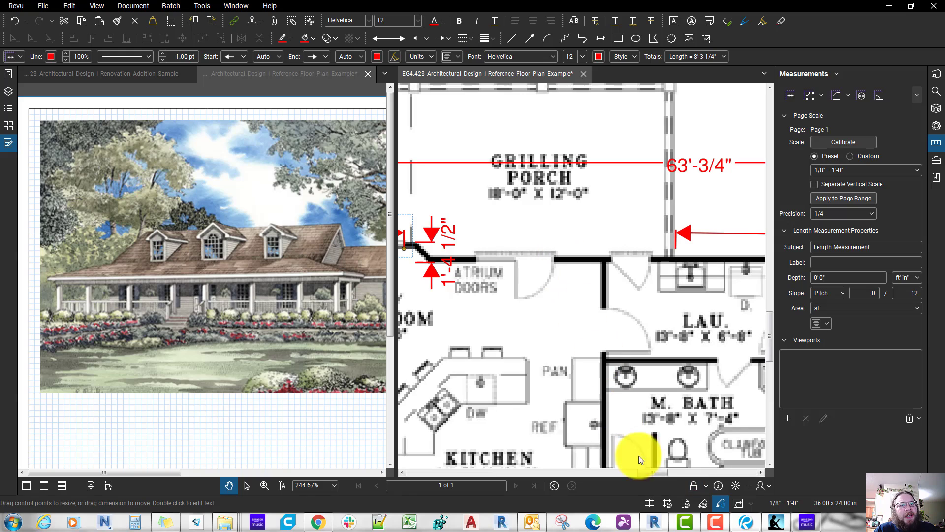
# Step: Switch back to Revit and focus the floor plan on the rear wall beside the dining room bay
pyautogui.click(658, 521)
pyautogui.scroll(2, 375, 311)
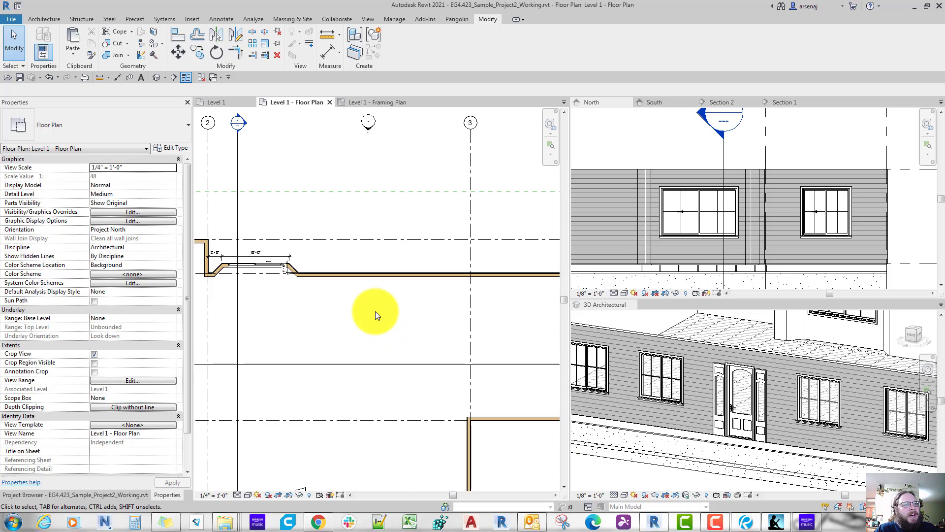
pyautogui.scroll(5, 277, 291)
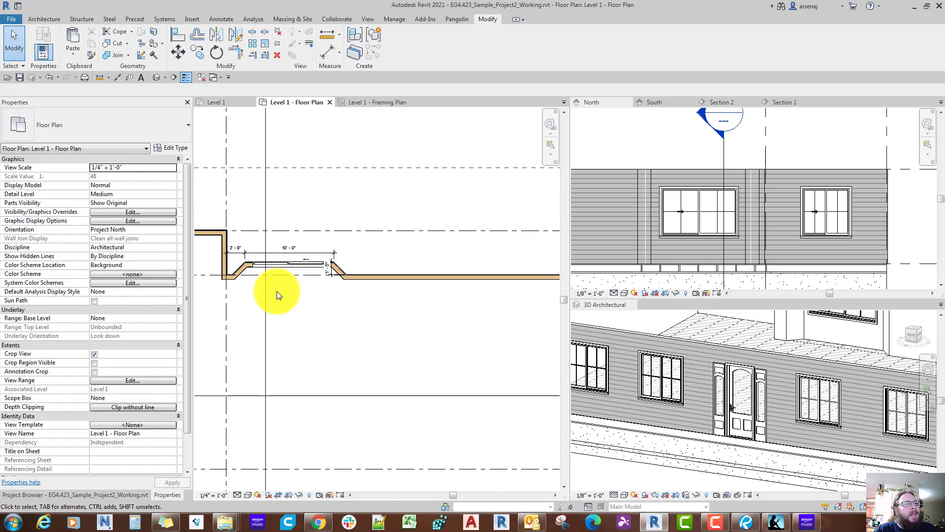
pyautogui.press('d')
pyautogui.press('i')
pyautogui.press('Escape')
pyautogui.press('Escape')
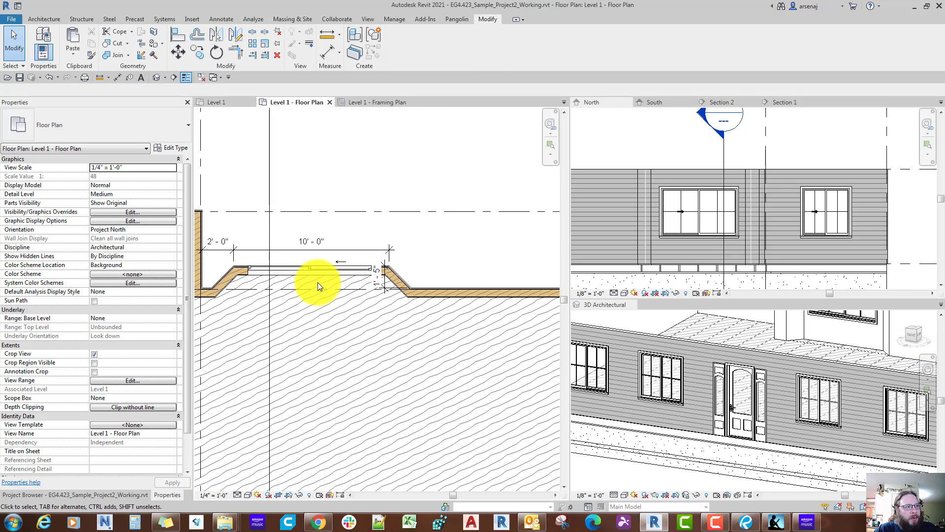
# Step: Start placing a door in the rear wall beside the bay and look through the loaded door types for suitable atrium doors
pyautogui.scroll(-2, 325, 289)
pyautogui.moveTo(400, 287); pyautogui.dragTo(304, 283, button='middle')
pyautogui.scroll(-1, 305, 282)
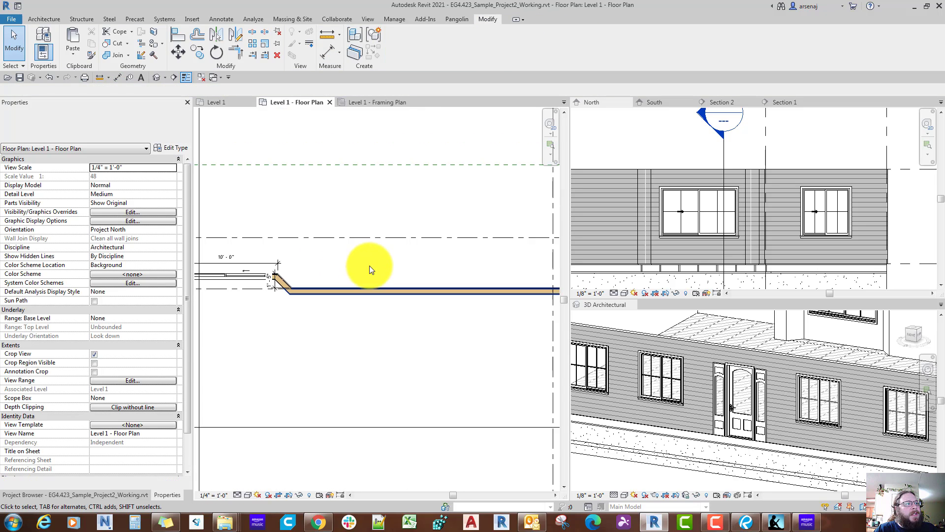
pyautogui.press('d')
pyautogui.press('r')
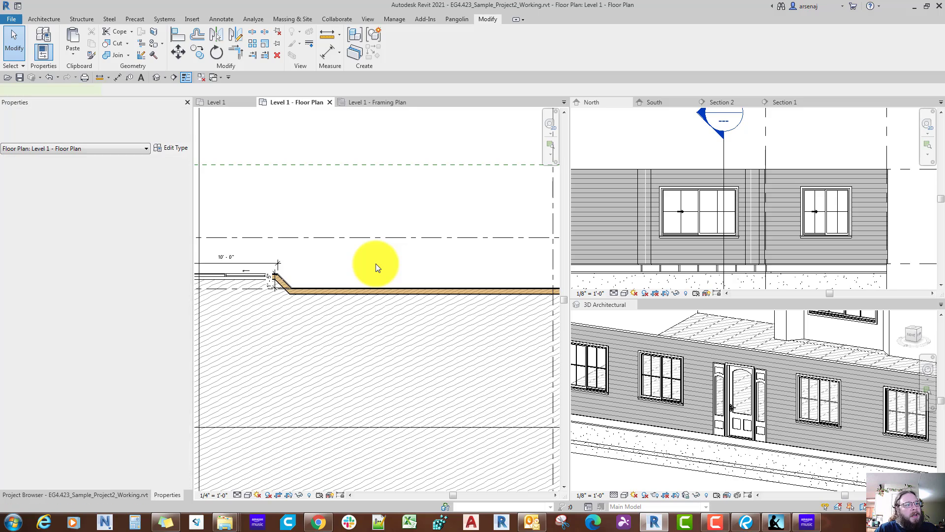
pyautogui.click(125, 130)
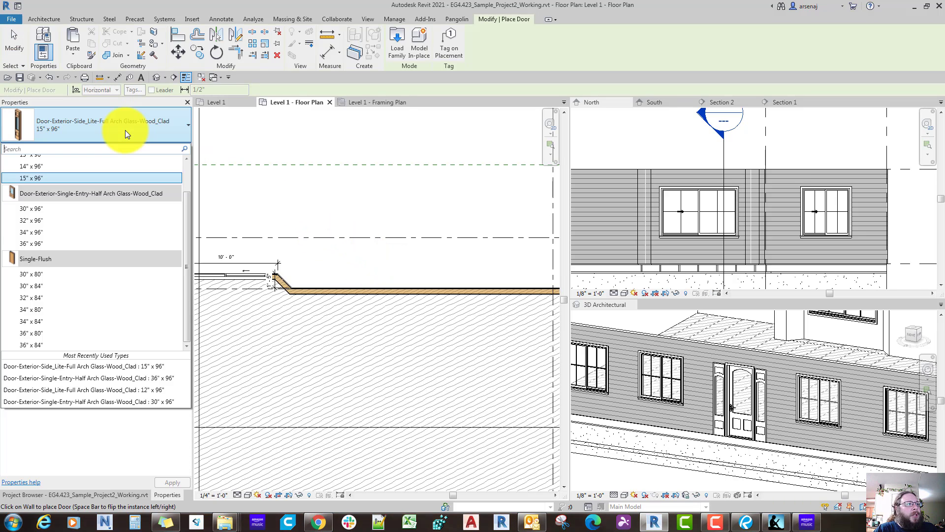
pyautogui.scroll(-1, 97, 278)
pyautogui.scroll(-1, 96, 278)
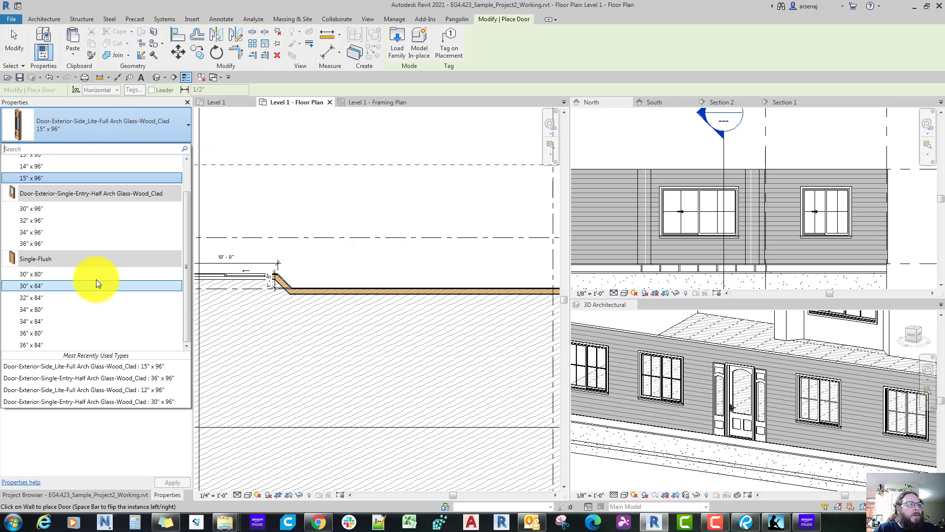
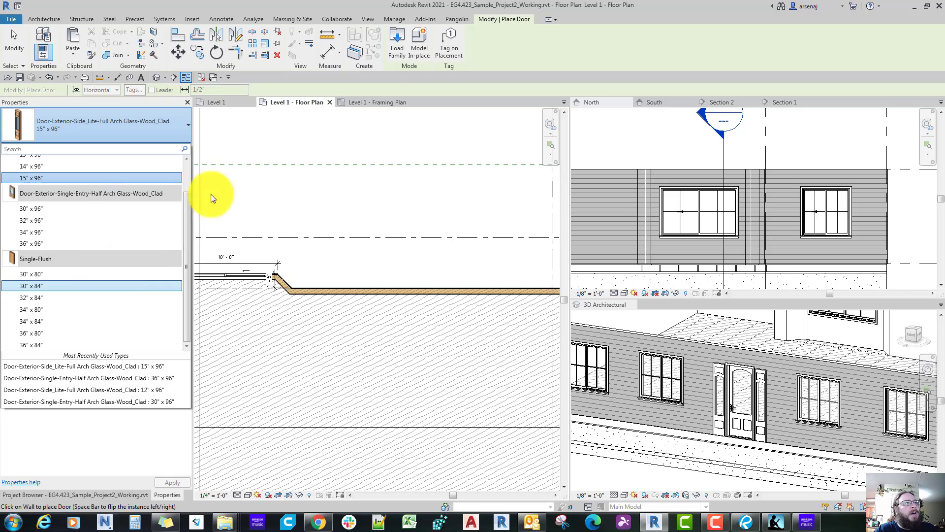
# Step: Load the 72" x 96" type of the residential Door-Exterior-Double-Full Glass-Wood_Clad family from the Imperial library
pyautogui.click(396, 51)
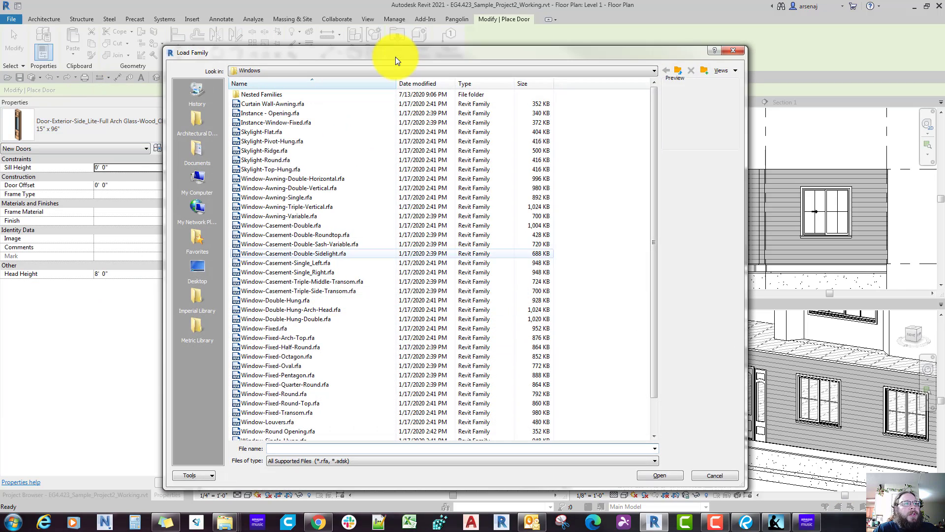
pyautogui.click(678, 72)
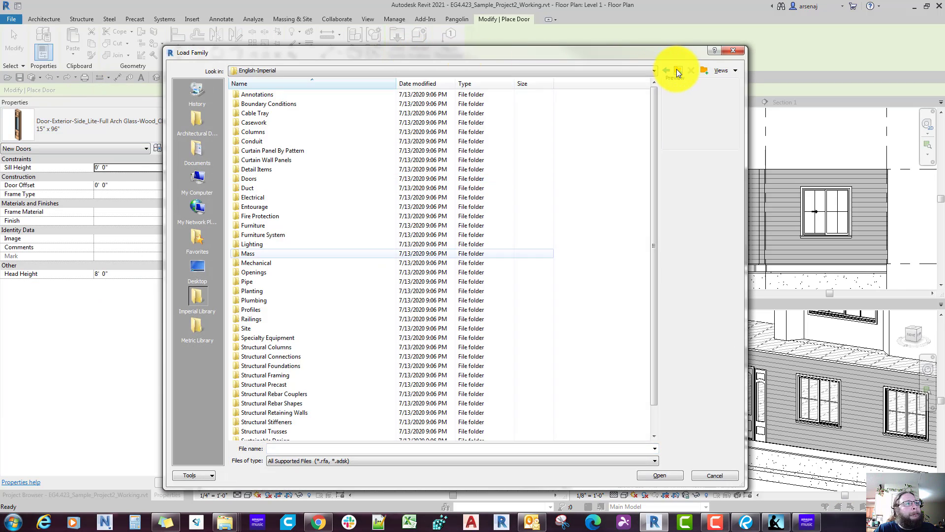
pyautogui.doubleClick(249, 179)
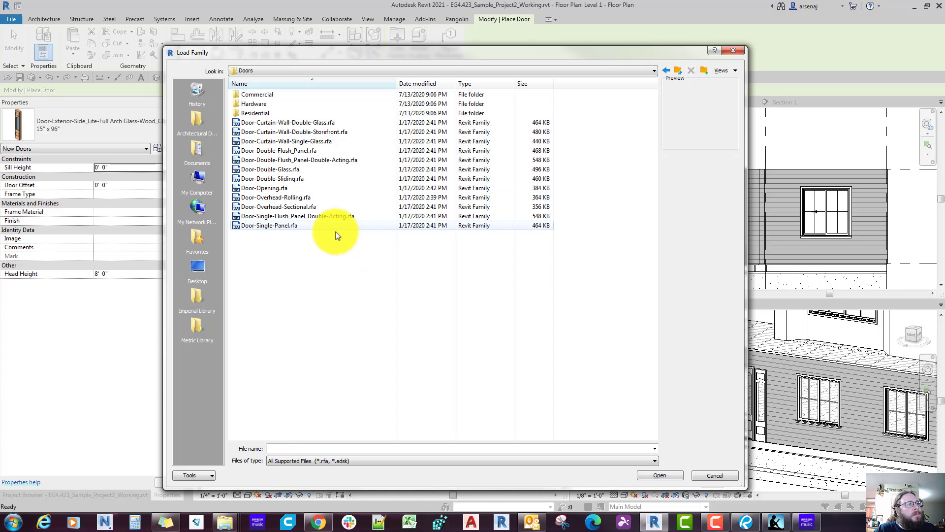
pyautogui.doubleClick(244, 113)
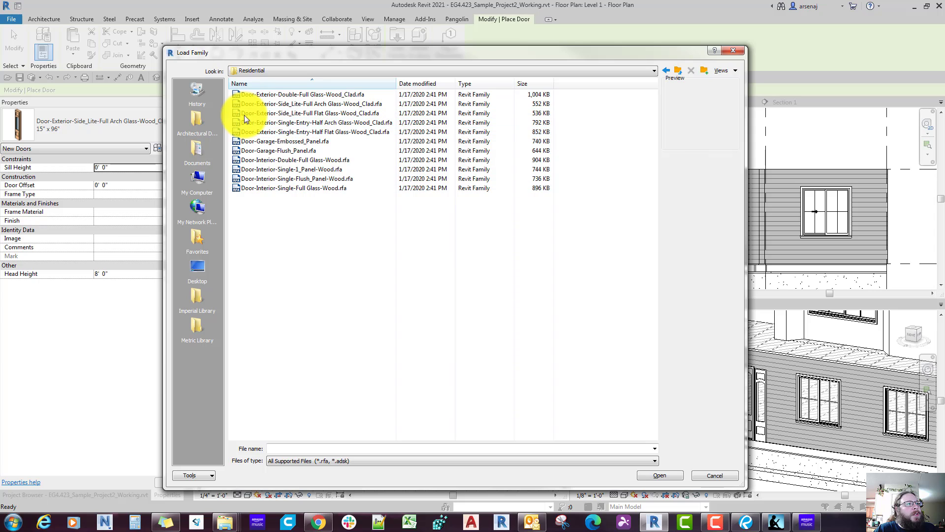
pyautogui.click(288, 132)
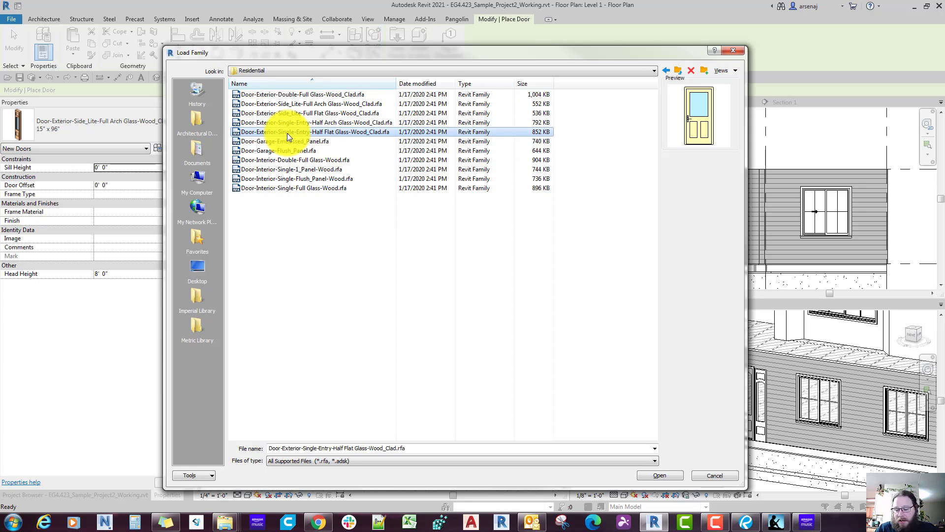
pyautogui.press('Up')
pyautogui.press('Up')
pyautogui.press('Up')
pyautogui.press('Up')
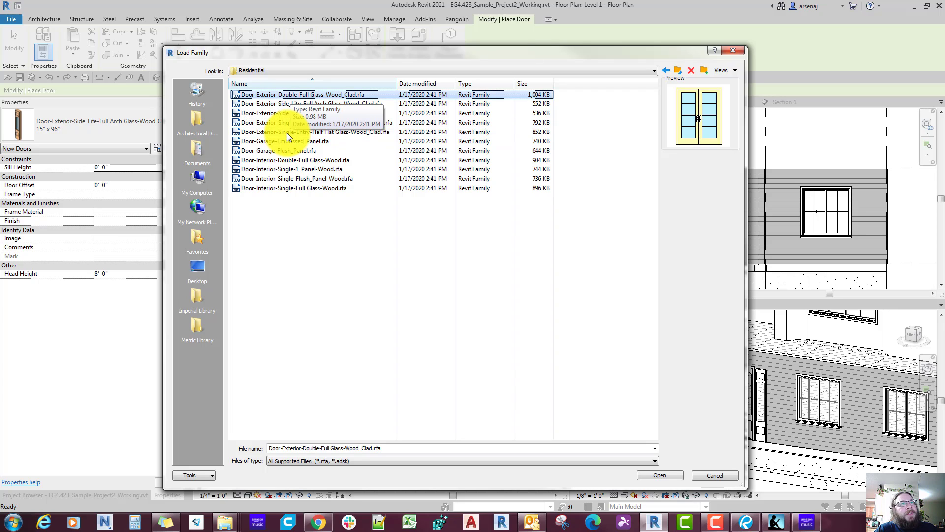
pyautogui.click(643, 475)
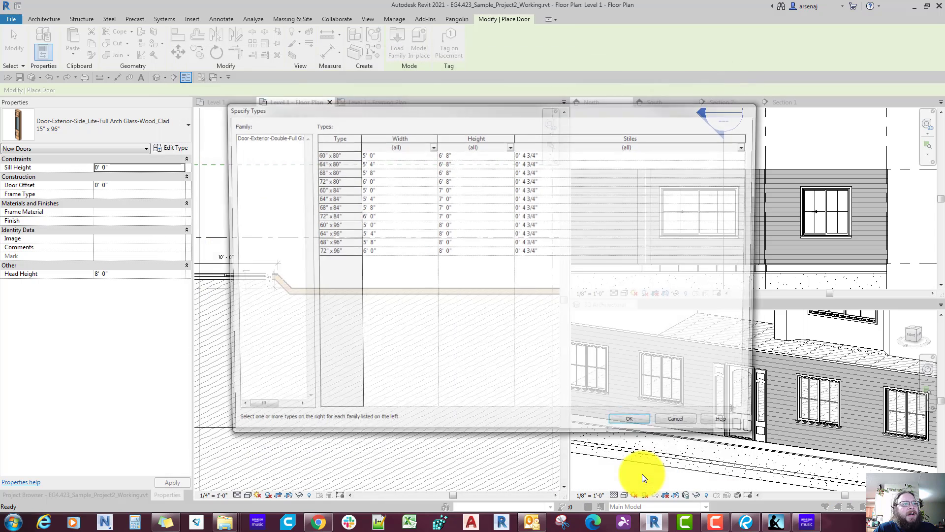
pyautogui.click(339, 253)
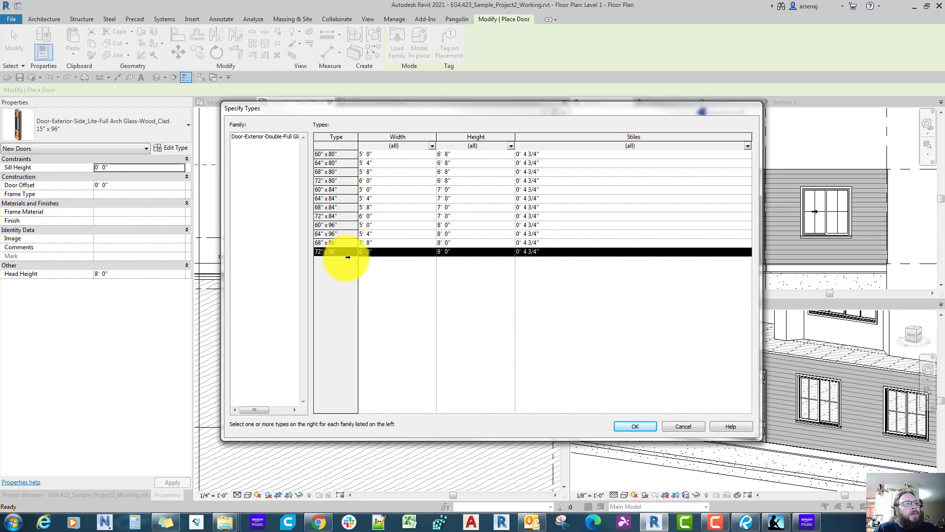
pyautogui.click(634, 427)
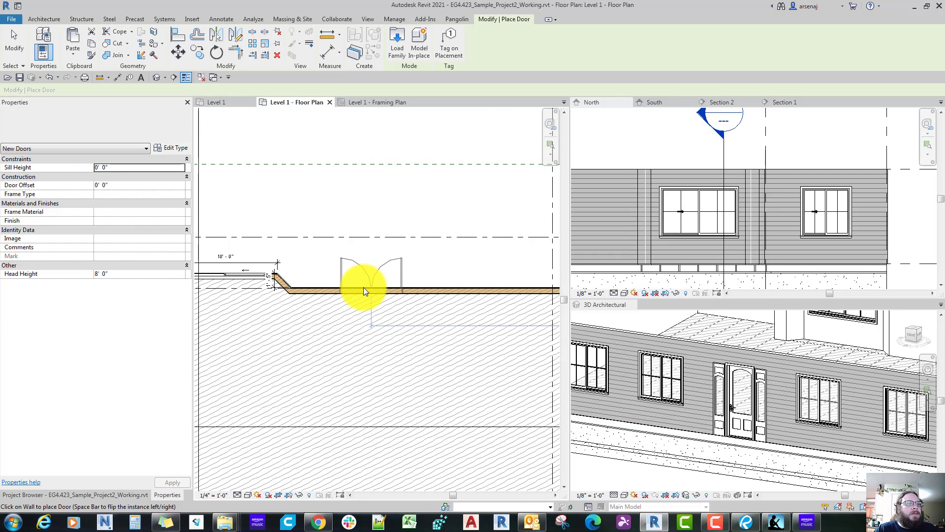
# Step: Place the 72" x 96" double glass door in the rear wall just beside the dining room bay, swinging outward
pyautogui.click(363, 287)
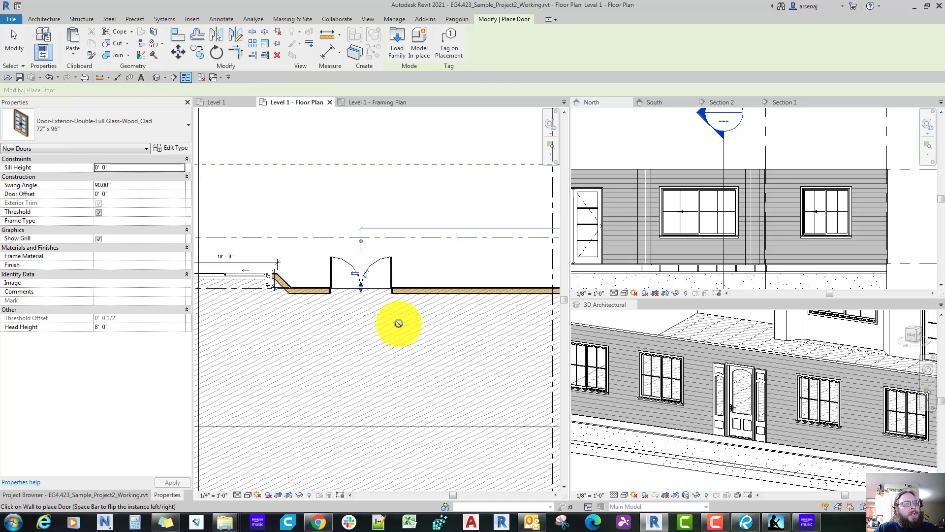
pyautogui.press('Escape')
pyautogui.press('Escape')
# Step: Examine the double atrium door in the North elevation and the 3D Architectural view, and return to the floor plan
pyautogui.scroll(-1, 586, 217)
pyautogui.scroll(2, 640, 212)
pyautogui.moveTo(586, 216); pyautogui.dragTo(716, 202, button='middle')
pyautogui.scroll(-4, 760, 394)
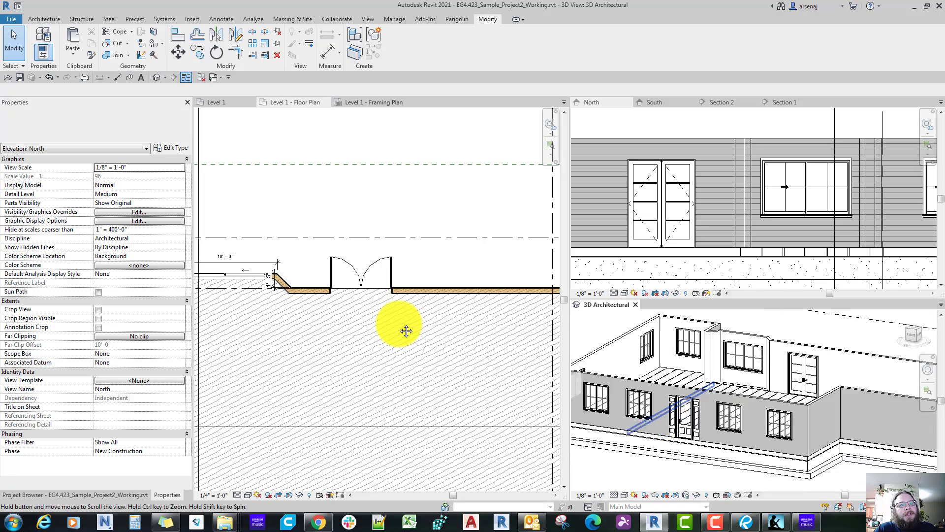
pyautogui.moveTo(723, 384)
pyautogui.keyDown('shift'); pyautogui.mouseDown(button='middle')
pyautogui.moveTo(827, 388)
pyautogui.moveTo(867, 374)
pyautogui.mouseUp(button='middle'); pyautogui.keyUp('shift')
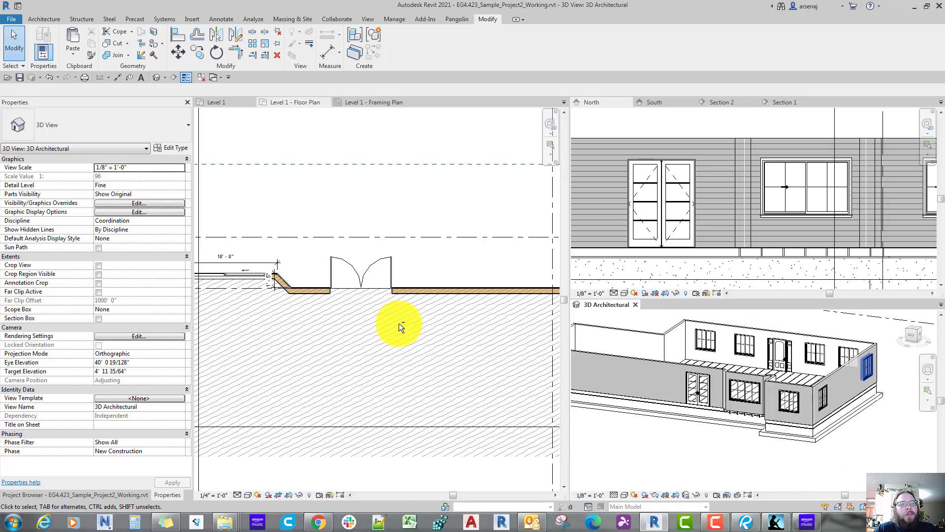
pyautogui.moveTo(738, 413)
pyautogui.keyDown('shift'); pyautogui.mouseDown(button='middle')
pyautogui.moveTo(832, 419)
pyautogui.moveTo(797, 429)
pyautogui.mouseUp(button='middle'); pyautogui.keyUp('shift')
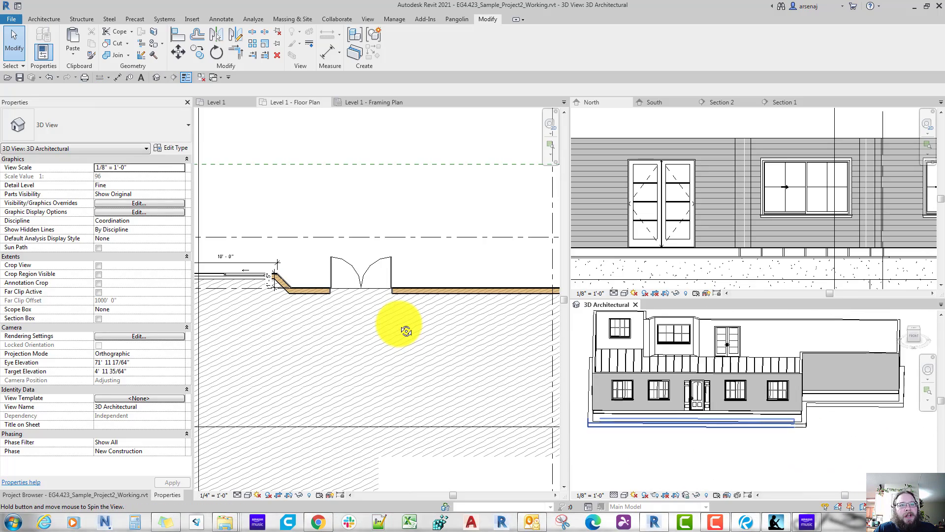
pyautogui.click(399, 323)
pyautogui.scroll(-4, 399, 323)
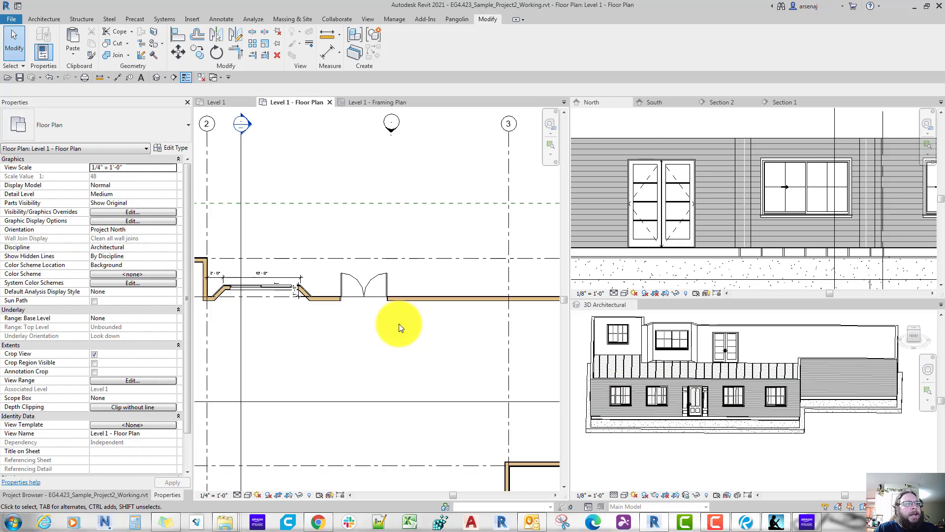
# Step: Switch to the reference floor plan in Revu and examine the laundry door off the grilling porch and the garage area
pyautogui.click(746, 522)
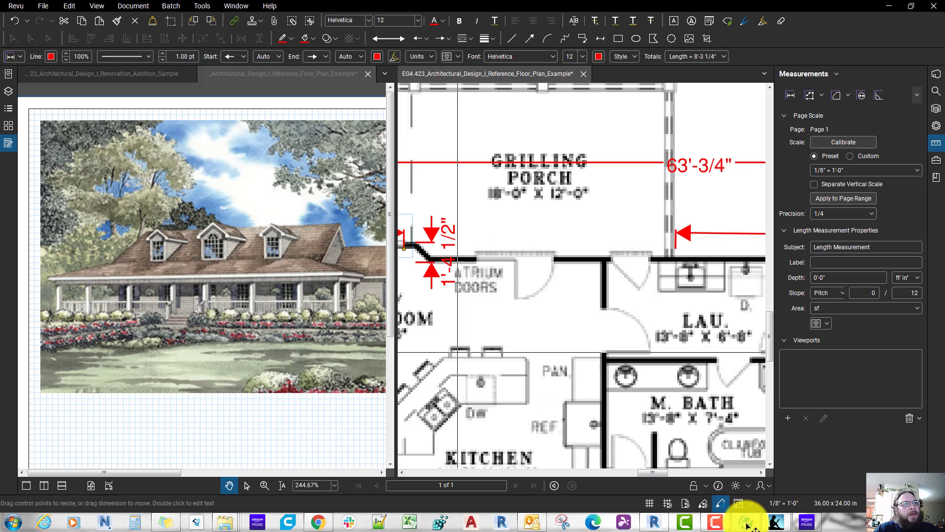
pyautogui.moveTo(587, 316); pyautogui.dragTo(549, 317, button='middle')
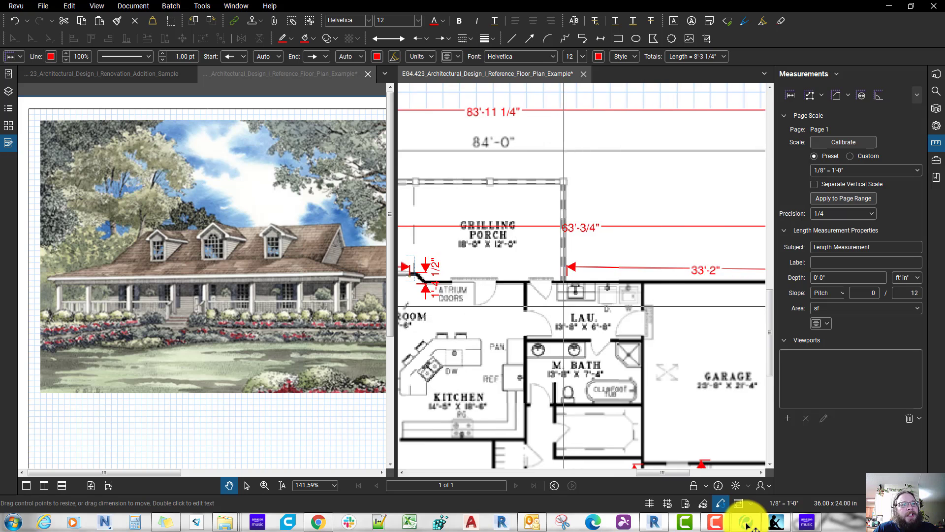
pyautogui.scroll(3, 560, 310)
pyautogui.scroll(-2, 566, 318)
pyautogui.scroll(-3, 573, 321)
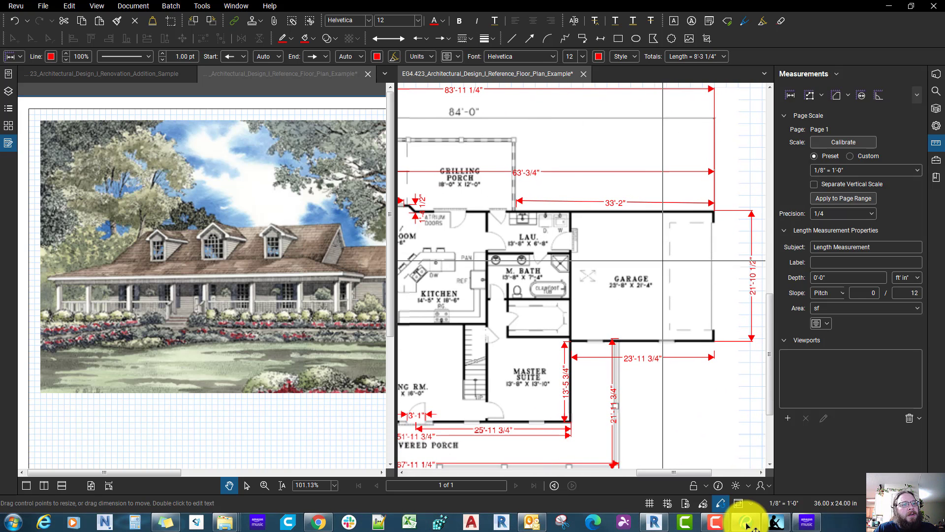
pyautogui.scroll(1, 699, 256)
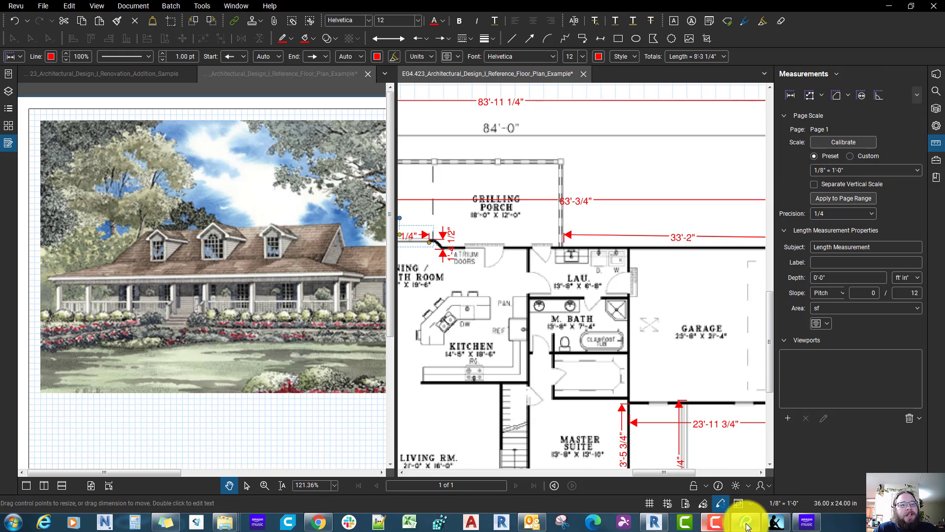
# Step: Switch back to Revit and place a 36" x 96" Door-Exterior-Single-Entry-Half Arch Glass-Wood_Clad door in the rear wall at grid 3
pyautogui.click(655, 522)
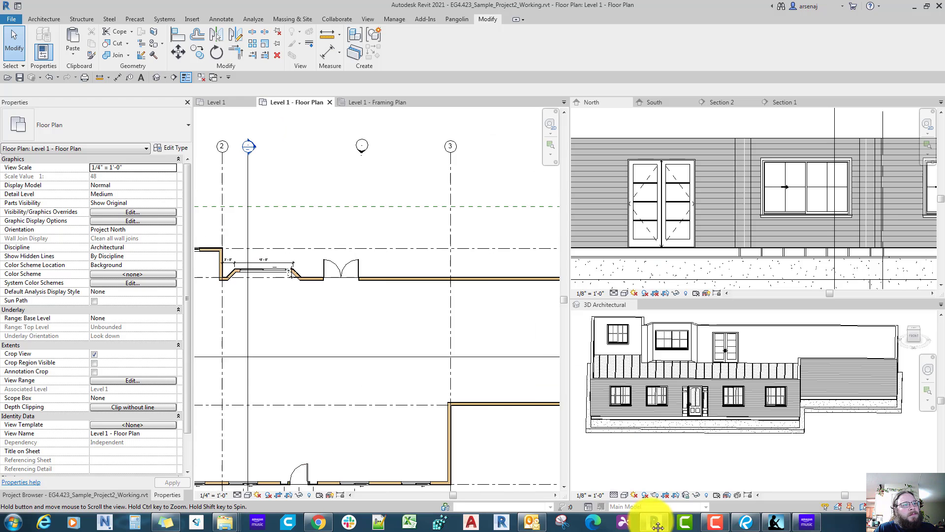
pyautogui.scroll(-3, 480, 389)
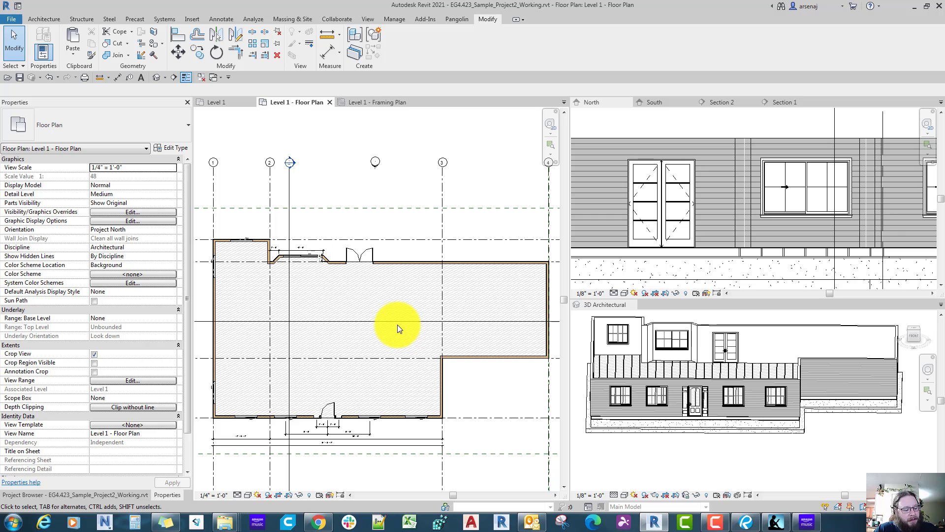
pyautogui.scroll(2, 405, 299)
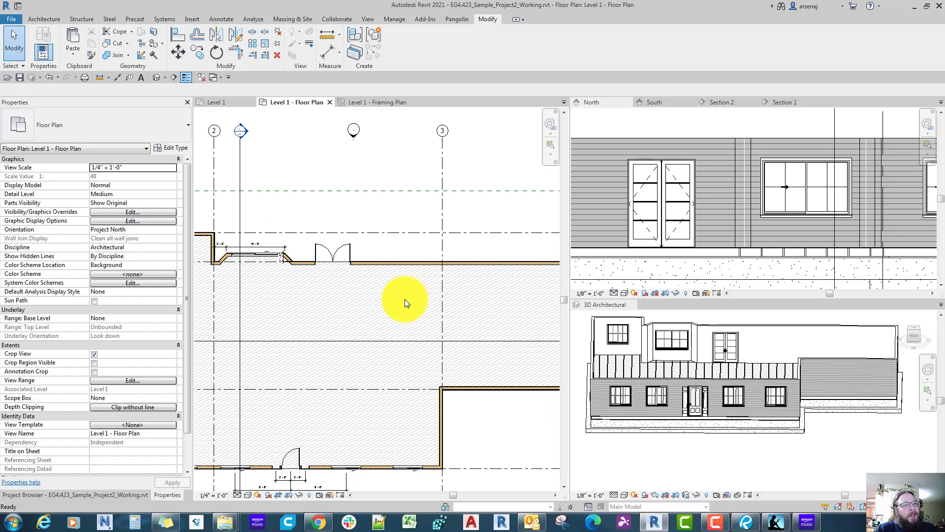
pyautogui.press('d')
pyautogui.press('r')
pyautogui.click(99, 131)
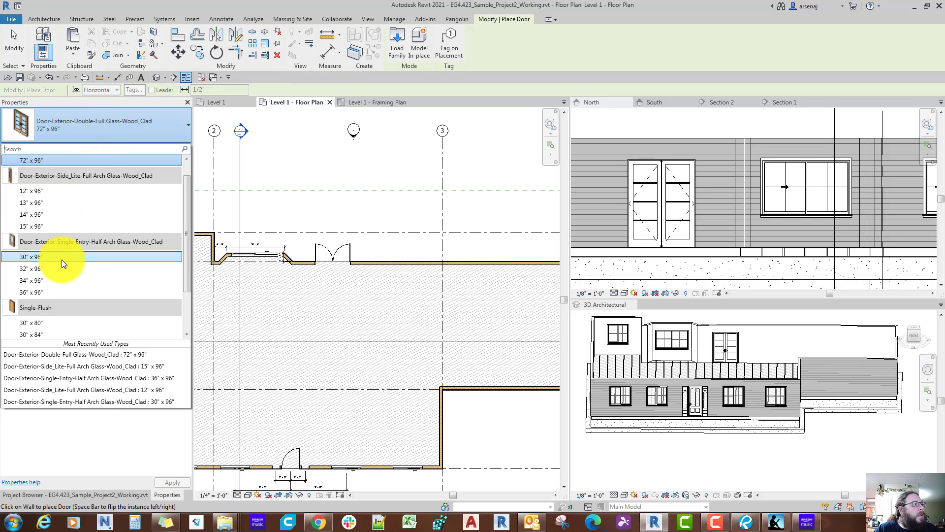
pyautogui.click(47, 292)
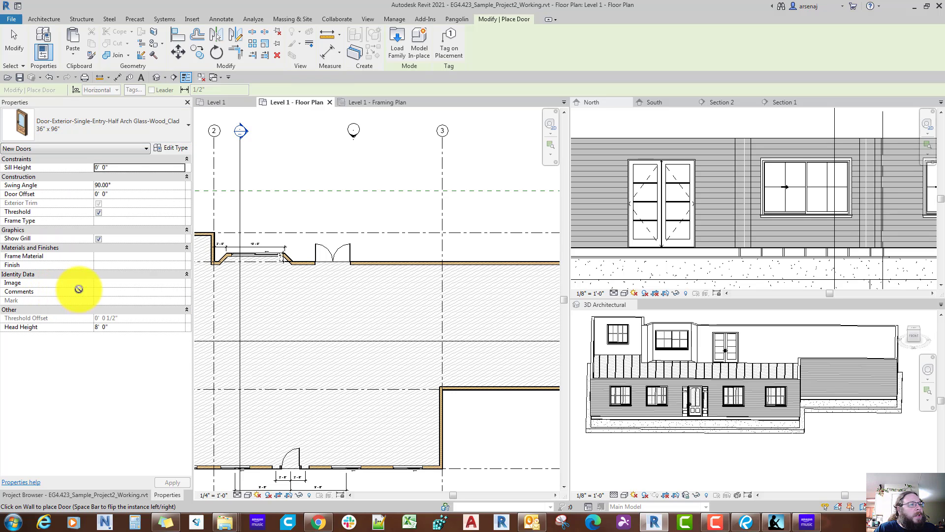
pyautogui.click(448, 261)
pyautogui.press('Escape')
pyautogui.press('Escape')
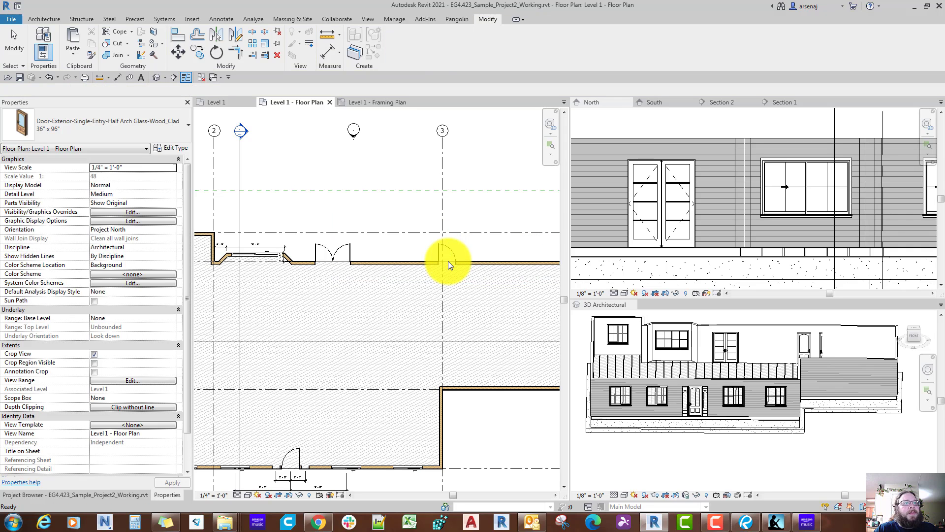
# Step: Examine the single entry door in the North elevation and review the loaded door types for an alternative
pyautogui.scroll(-3, 610, 233)
pyautogui.scroll(2, 611, 233)
pyautogui.moveTo(607, 236); pyautogui.dragTo(631, 234, button='middle')
pyautogui.click(631, 231)
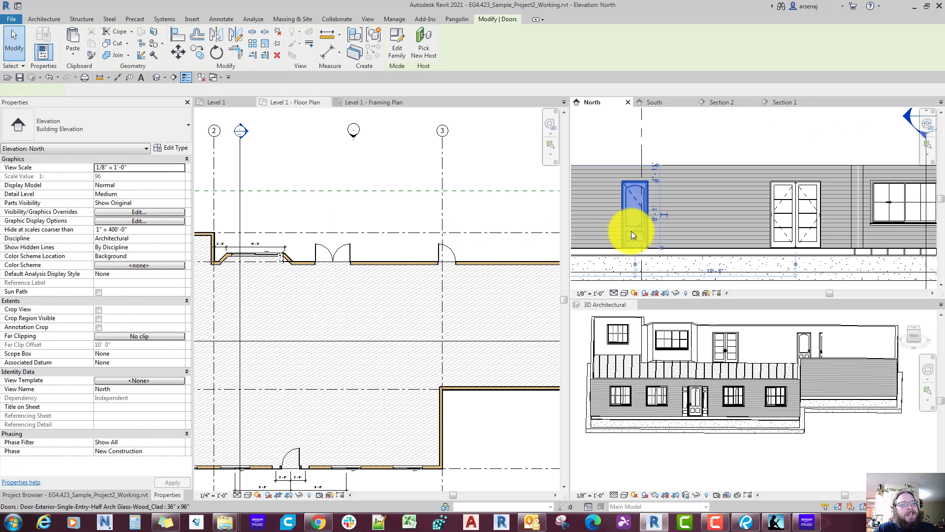
pyautogui.click(121, 114)
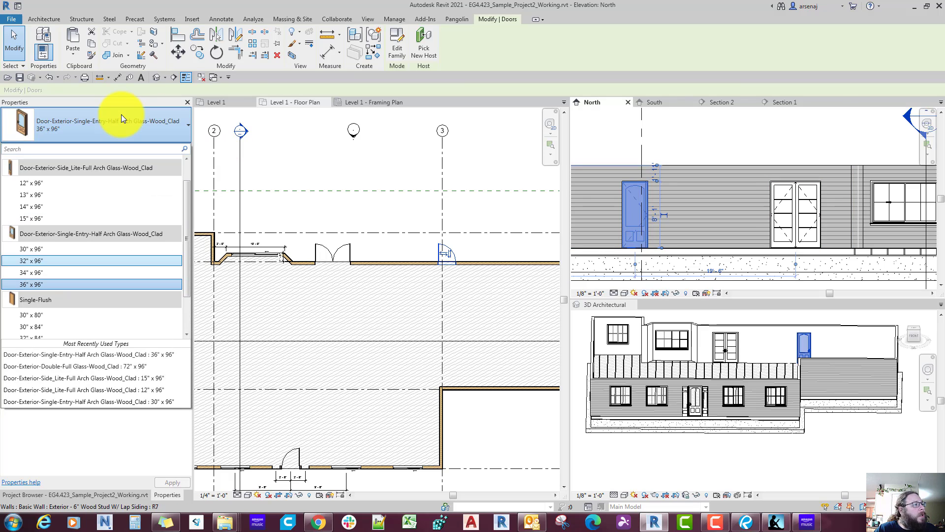
pyautogui.scroll(2, 101, 251)
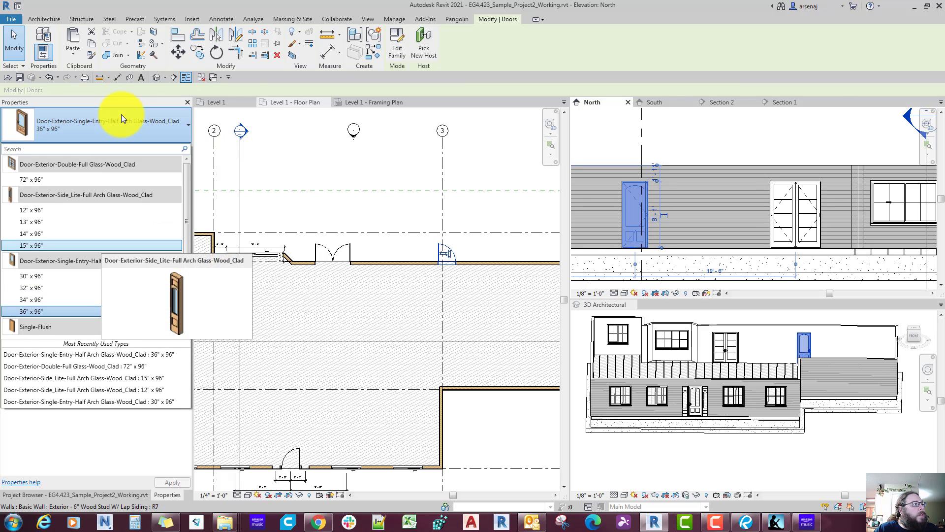
pyautogui.click(121, 114)
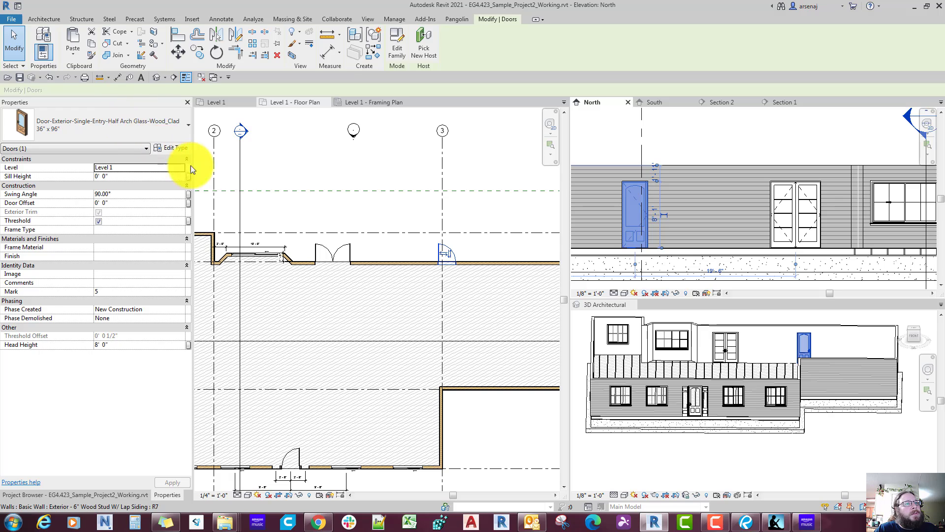
pyautogui.press('Escape')
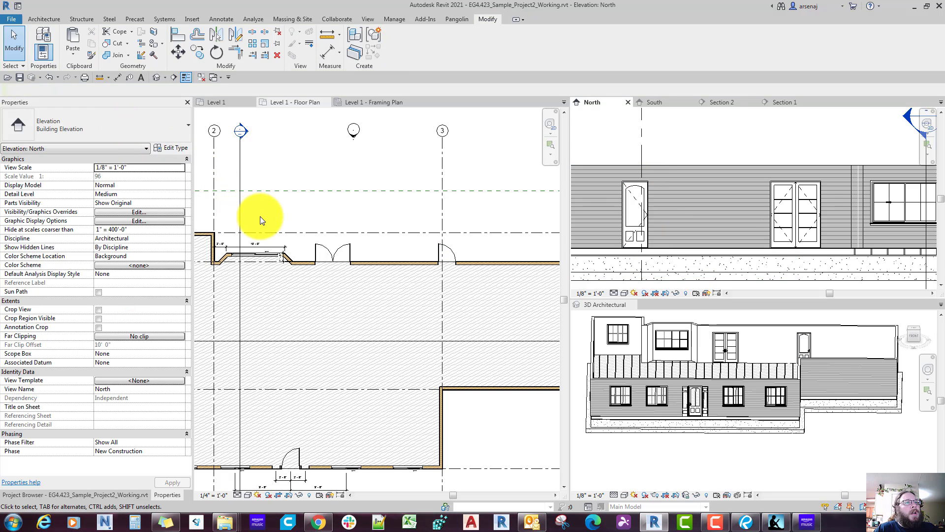
# Step: Return to the Level 1 floor plan and load the residential Door-Garage-Embossed_Panel family
pyautogui.click(260, 217)
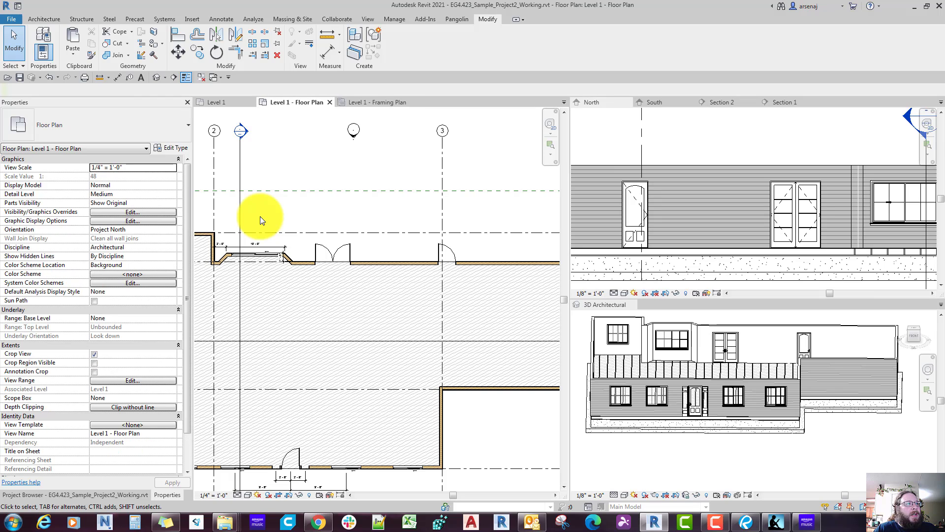
pyautogui.click(192, 19)
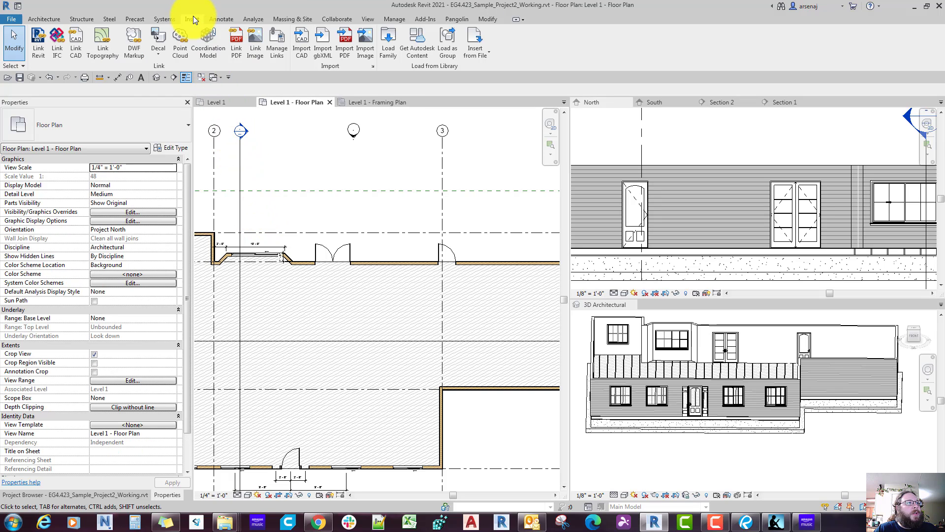
pyautogui.click(388, 41)
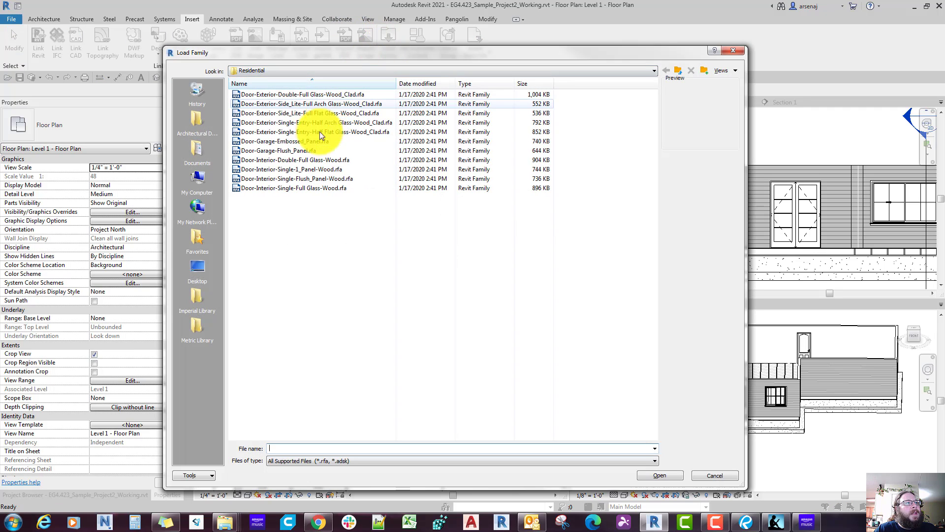
pyautogui.click(303, 153)
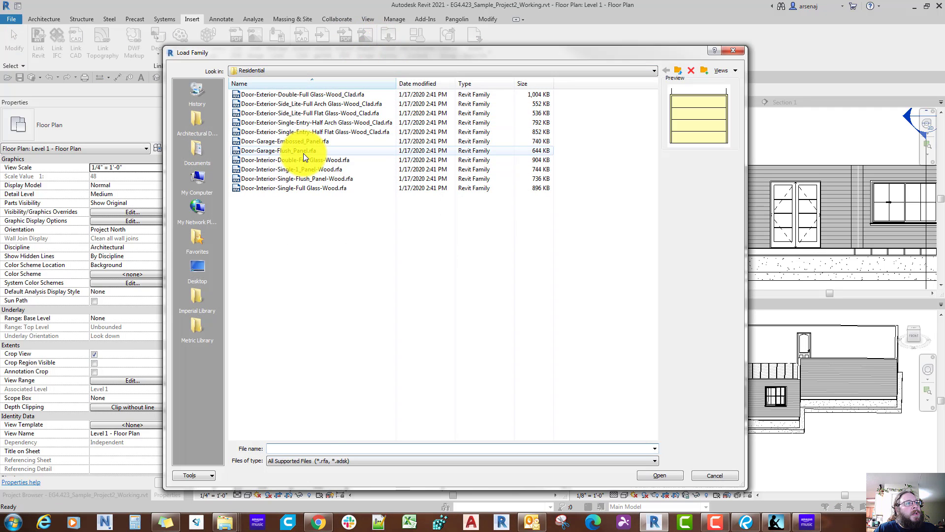
pyautogui.click(302, 144)
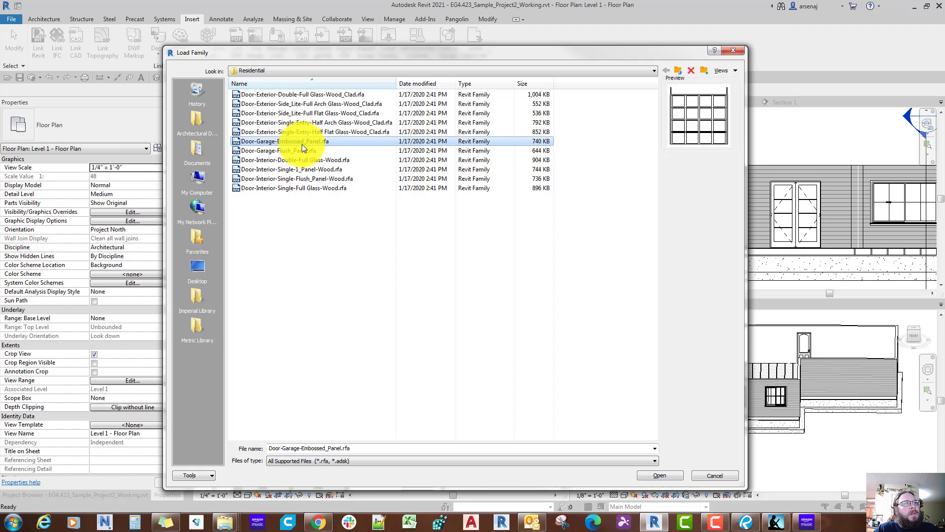
pyautogui.doubleClick(304, 141)
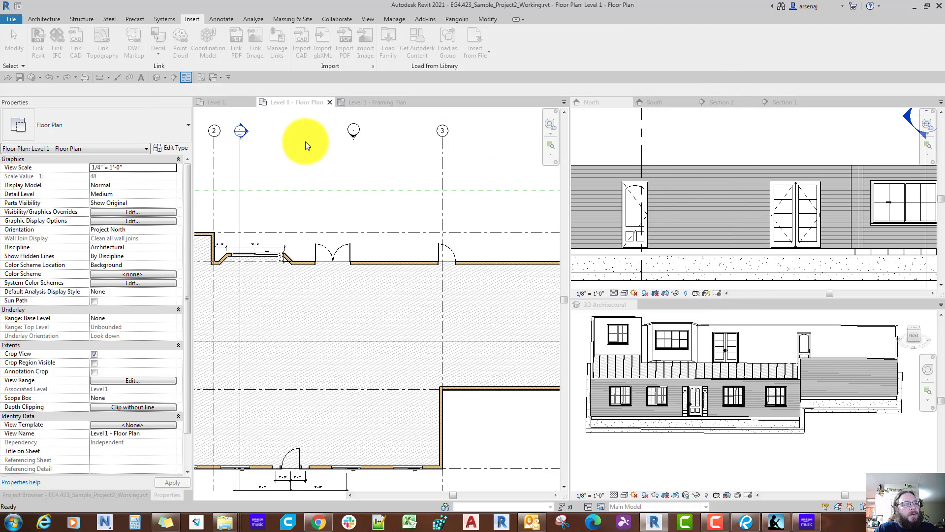
# Step: Place a 96" x 84" Door-Garage-Embossed_Panel door in the garage's end wall on grid 4, between grids B and C
pyautogui.scroll(-2, 325, 158)
pyautogui.moveTo(419, 208); pyautogui.dragTo(367, 231, button='middle')
pyautogui.scroll(4, 465, 300)
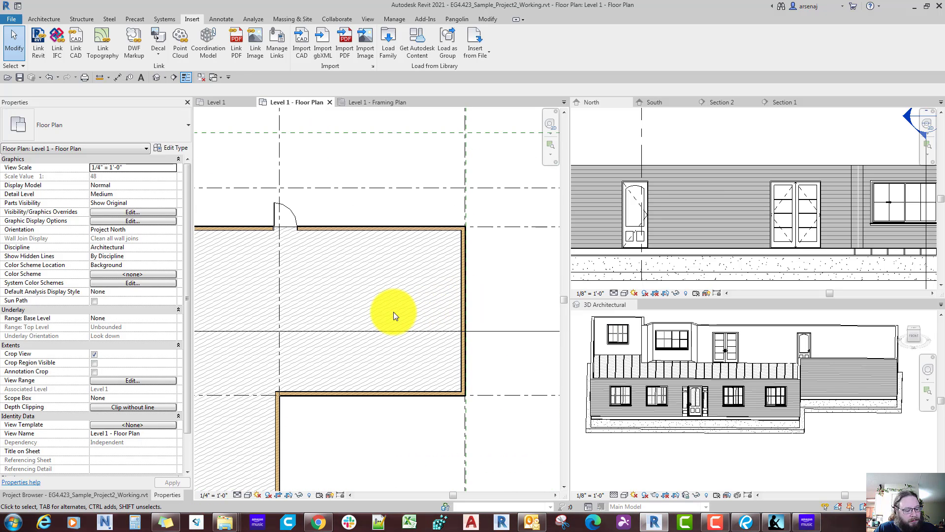
pyautogui.press('r')
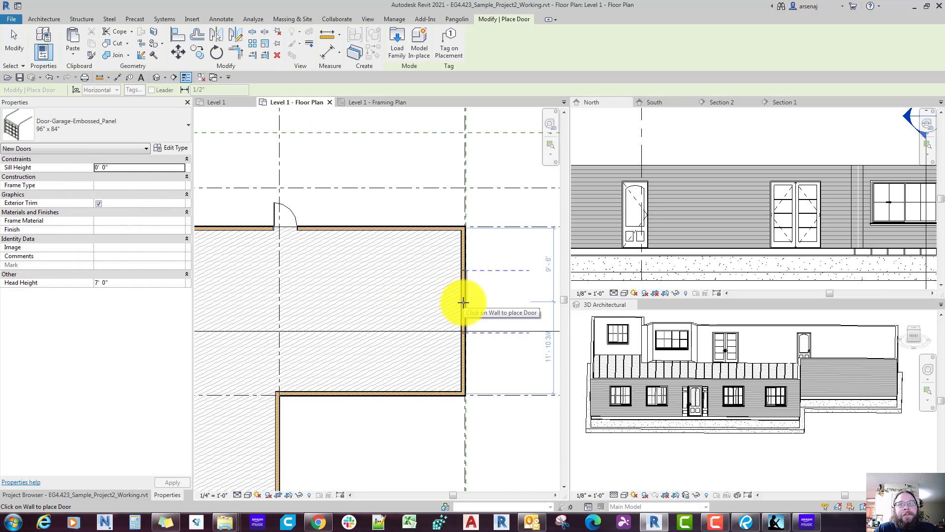
pyautogui.scroll(-1, 460, 300)
pyautogui.scroll(1, 433, 293)
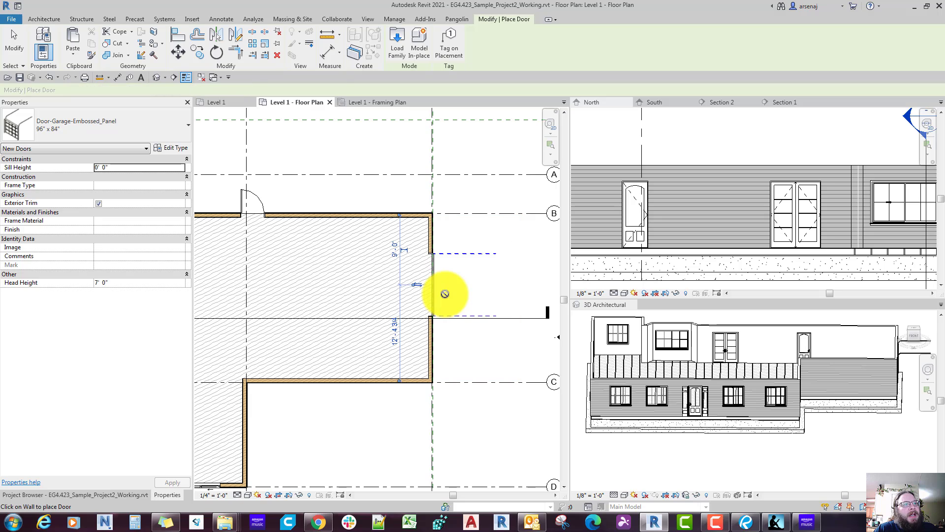
pyautogui.scroll(1, 445, 294)
pyautogui.scroll(1, 444, 294)
pyautogui.press('Escape')
# Step: Examine the type properties of the garage door in the grid 4 wall, then close them without changes
pyautogui.scroll(-3, 444, 294)
pyautogui.moveTo(445, 294); pyautogui.dragTo(447, 305, button='middle')
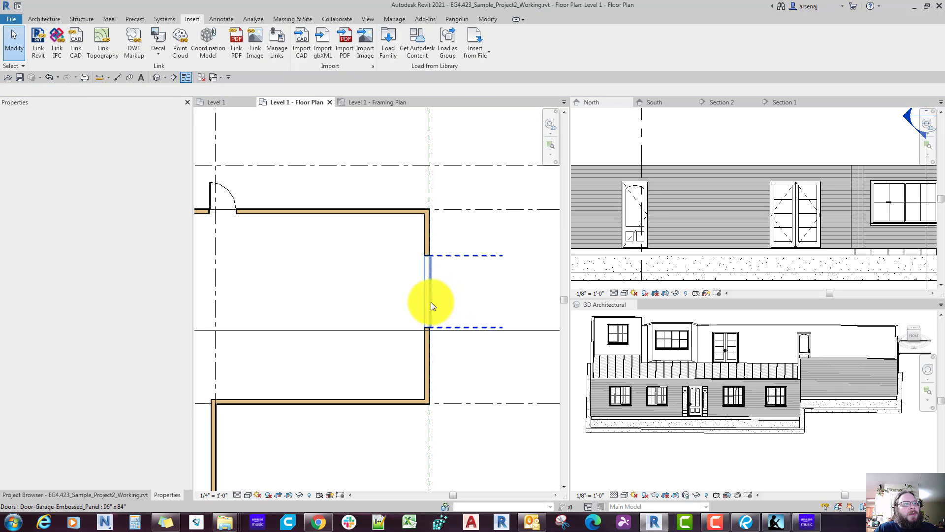
pyautogui.click(430, 302)
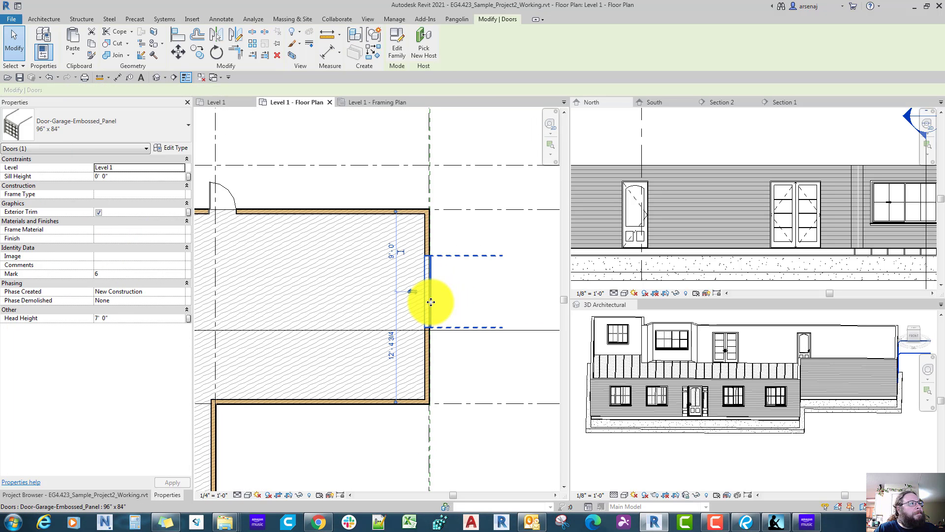
pyautogui.doubleClick(431, 301)
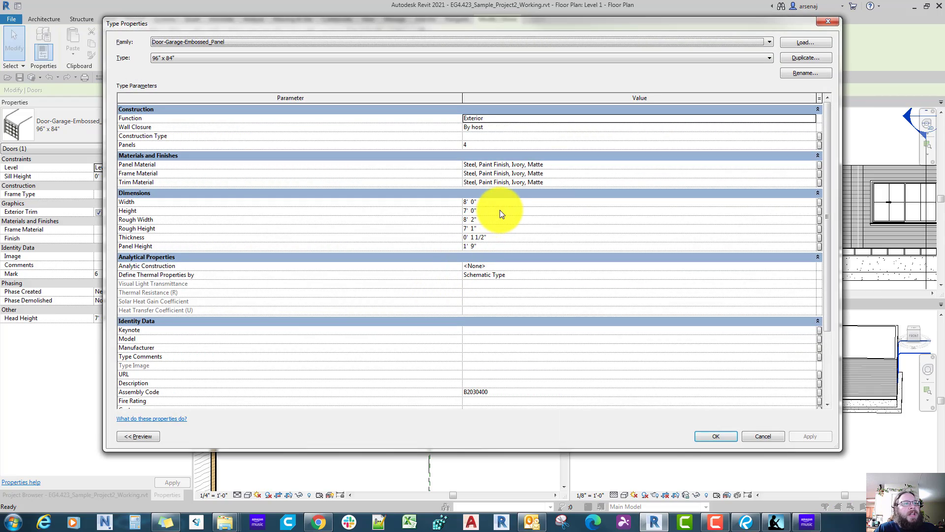
pyautogui.press('Escape')
pyautogui.press('Escape')
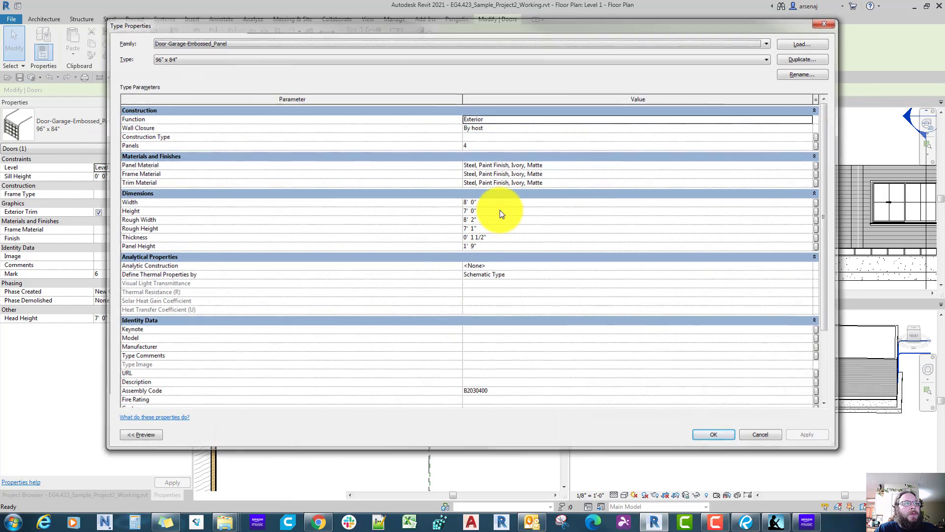
# Step: Load the residential Door-Exterior-Single-Entry-Half Flat Glass-Wood_Clad family with its 36" x 96" type
pyautogui.moveTo(500, 210); pyautogui.dragTo(558, 241, button='middle')
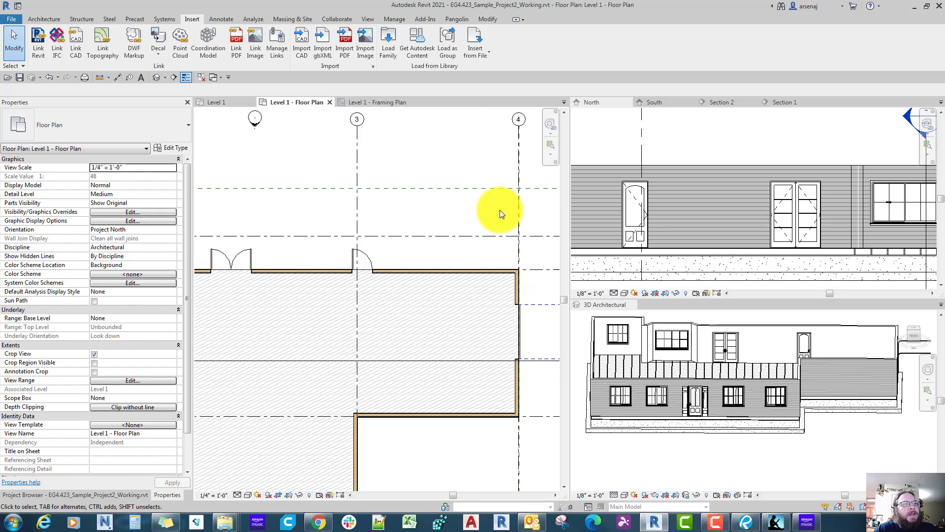
pyautogui.scroll(1, 357, 270)
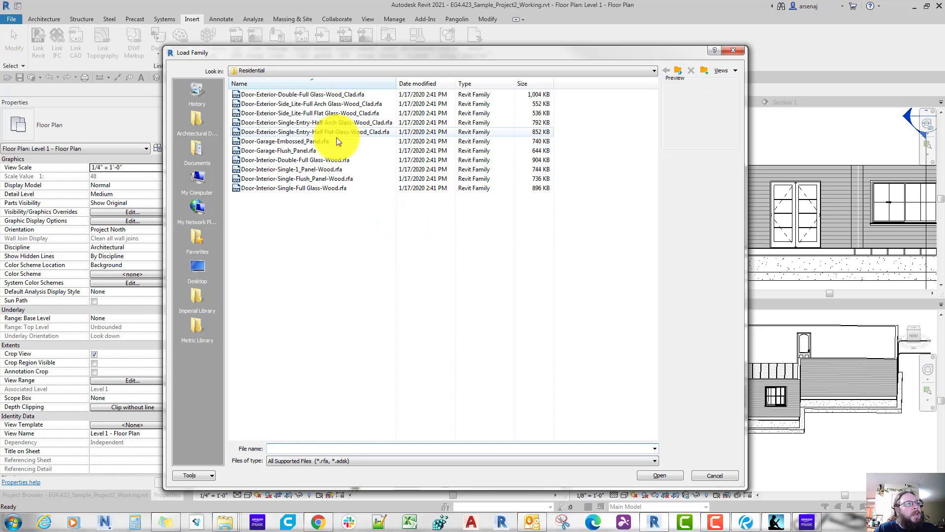
pyautogui.click(305, 94)
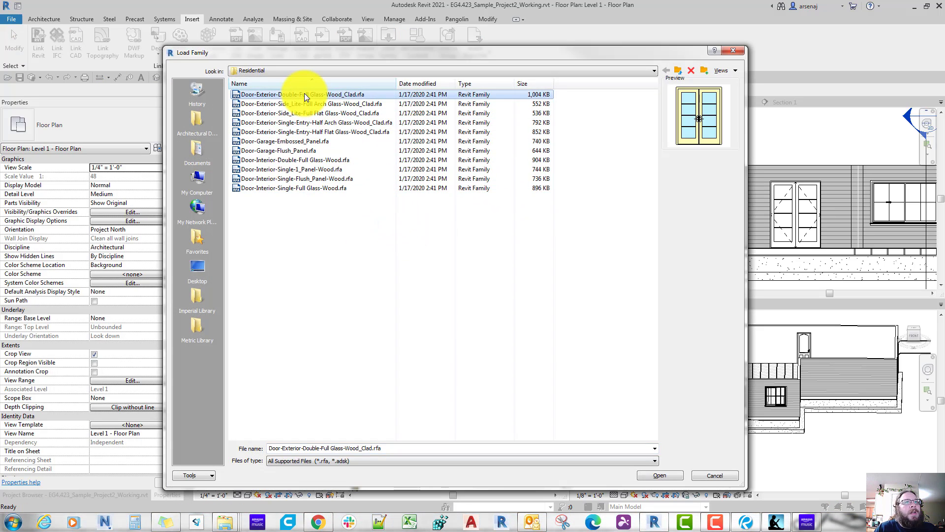
pyautogui.press('Down')
pyautogui.press('Down')
pyautogui.press('Down')
pyautogui.press('Down')
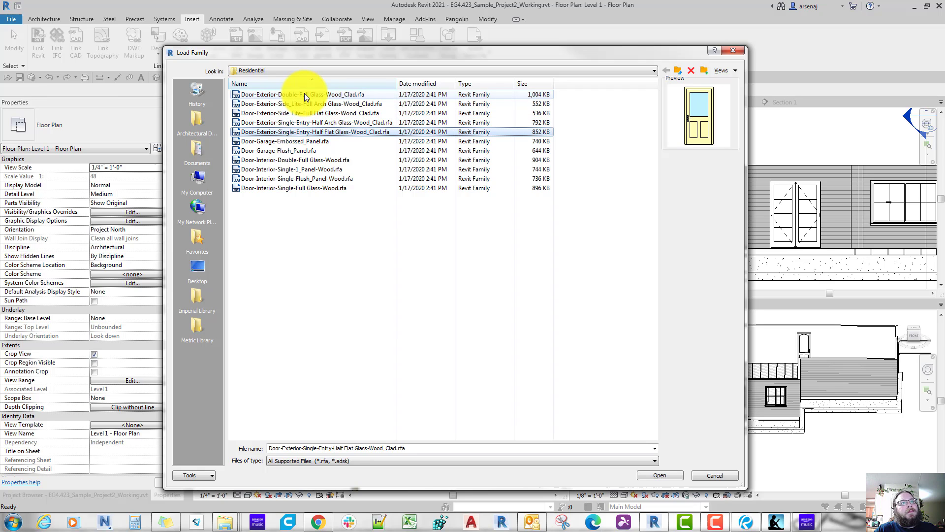
pyautogui.press('Down')
pyautogui.press('Down')
pyautogui.press('Down')
pyautogui.press('Down')
pyautogui.press('Down')
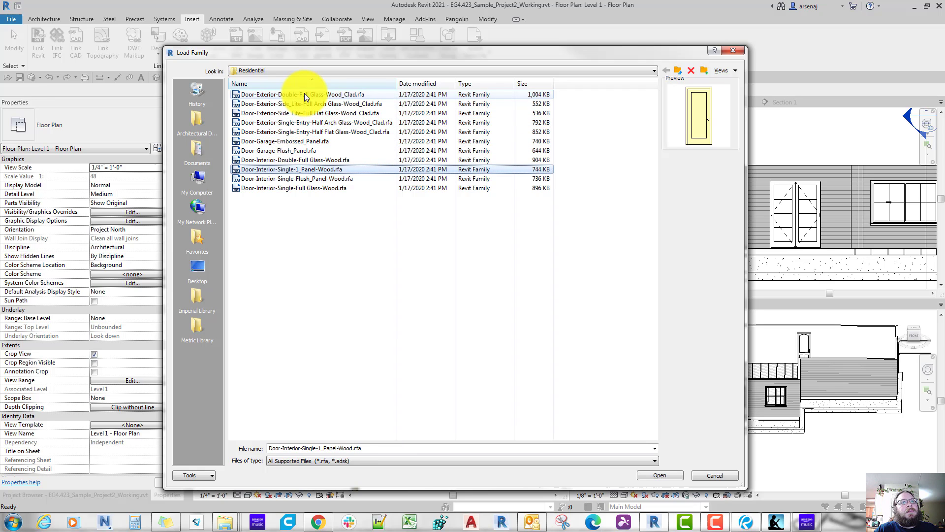
pyautogui.press('Up')
pyautogui.press('Up')
pyautogui.press('Up')
pyautogui.press('Up')
pyautogui.press('Up')
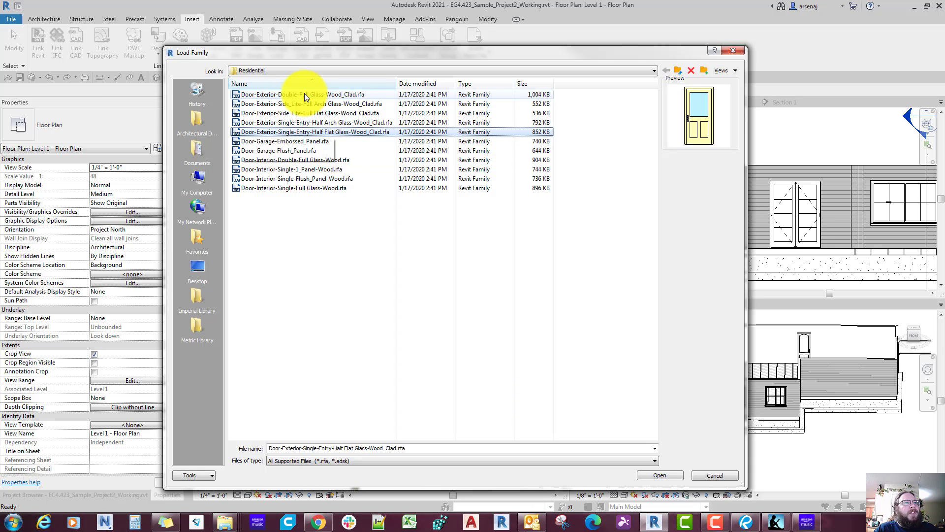
pyautogui.press('Return')
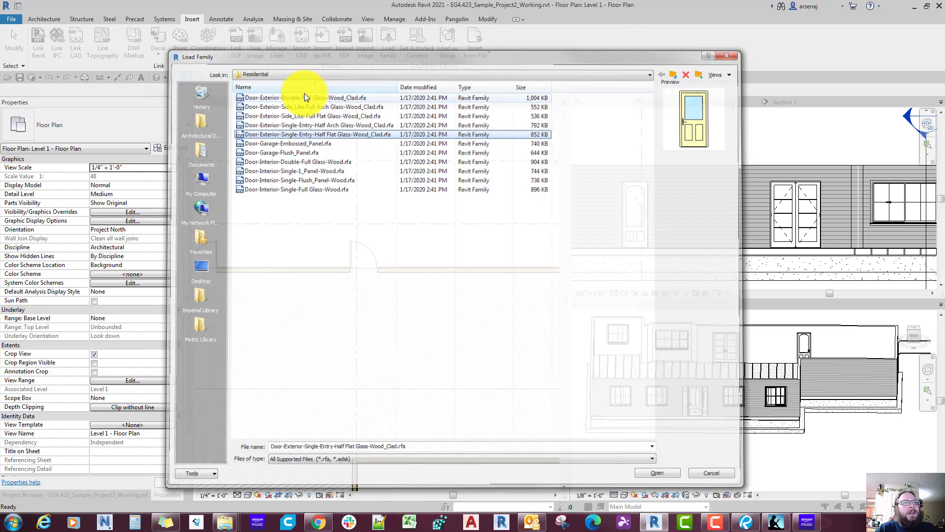
pyautogui.click(334, 252)
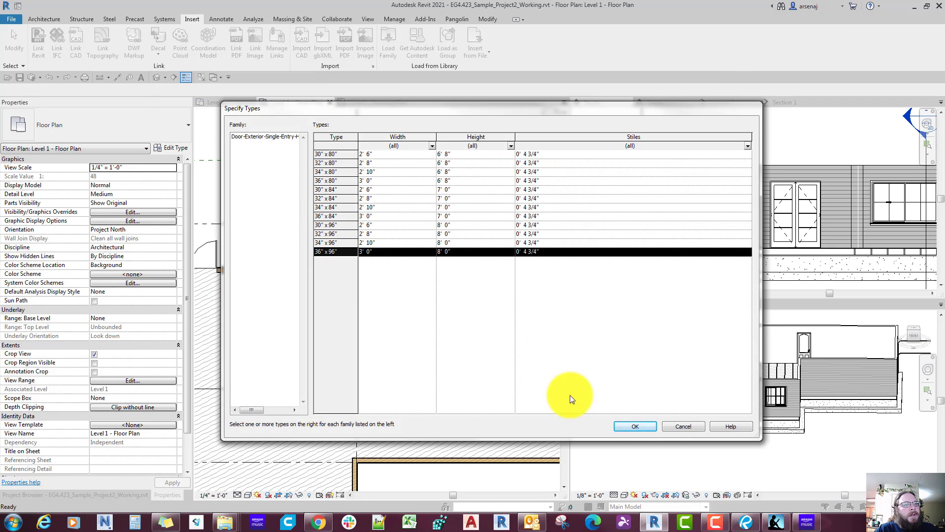
pyautogui.click(623, 426)
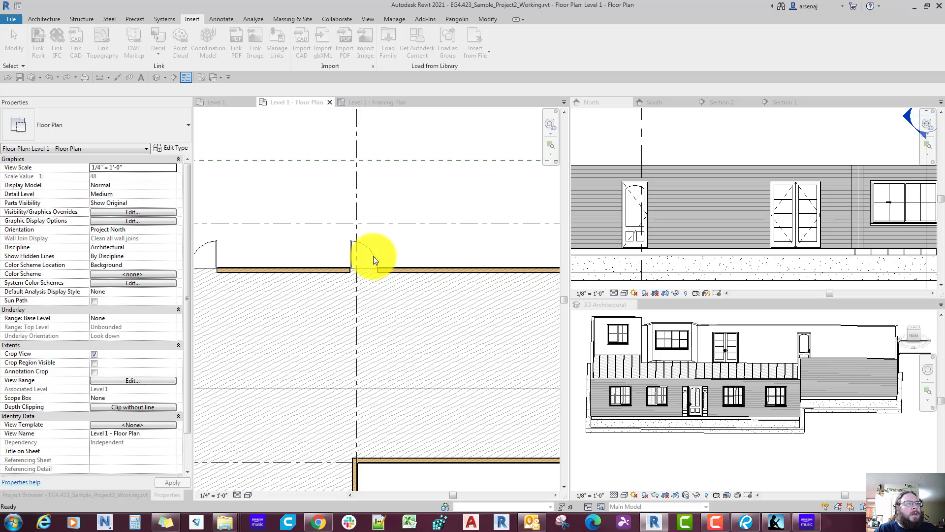
# Step: Change the single door at grid 3 to Door-Exterior-Single-Entry-Half Flat Glass-Wood_Clad 36" x 96" and check it in the North elevation
pyautogui.click(373, 256)
pyautogui.press('Escape')
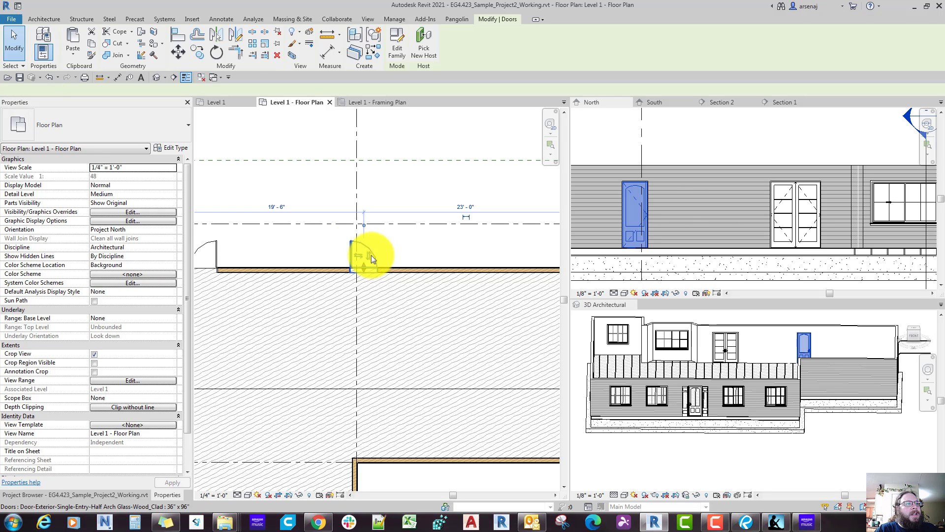
pyautogui.click(126, 123)
pyautogui.scroll(2, 115, 245)
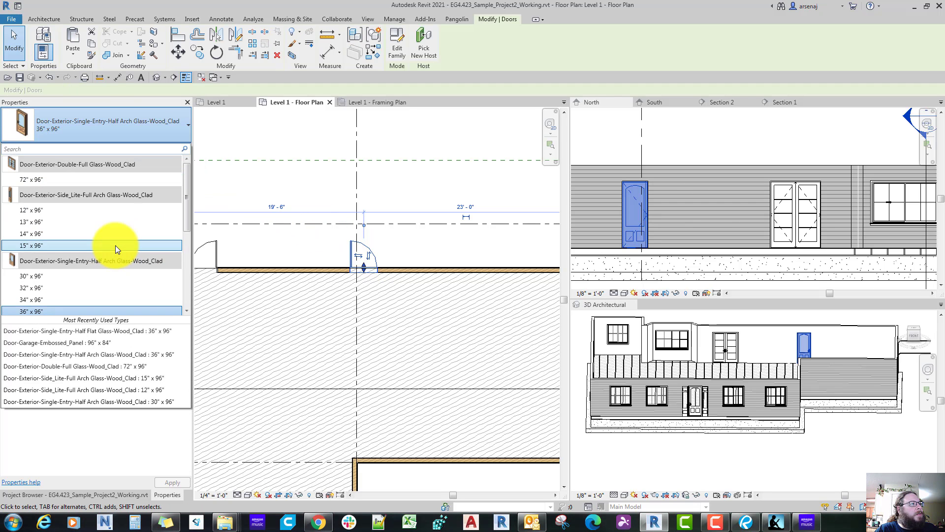
pyautogui.scroll(-1, 115, 245)
pyautogui.scroll(-1, 115, 245)
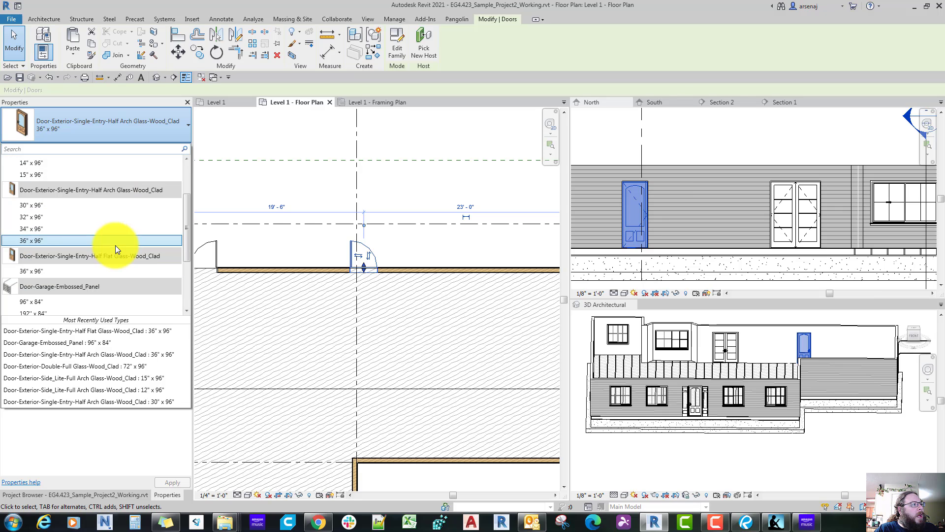
pyautogui.click(79, 273)
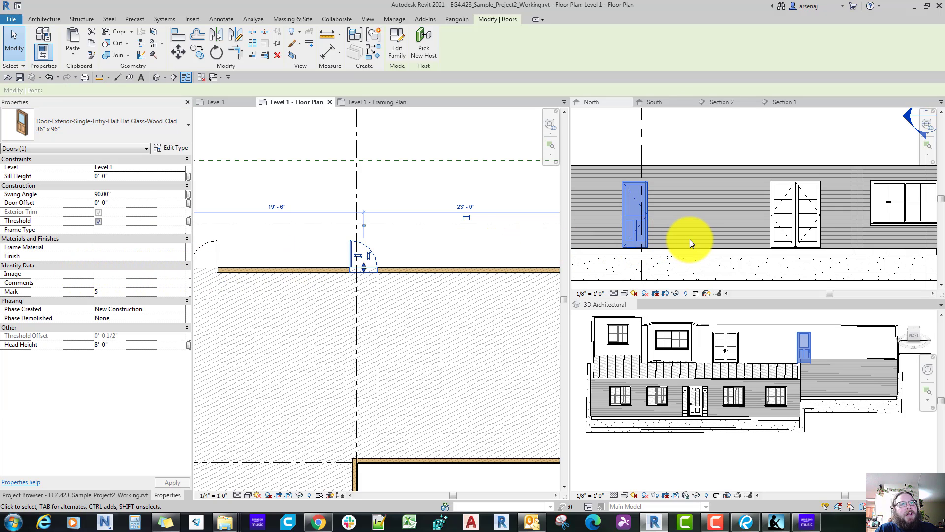
pyautogui.scroll(-2, 689, 240)
pyautogui.press('Escape')
pyautogui.scroll(-2, 690, 240)
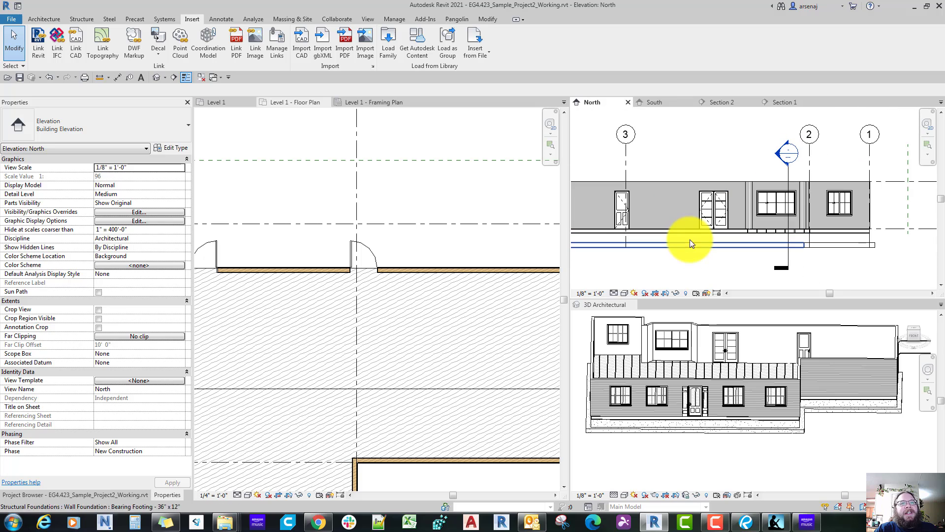
pyautogui.scroll(3, 690, 239)
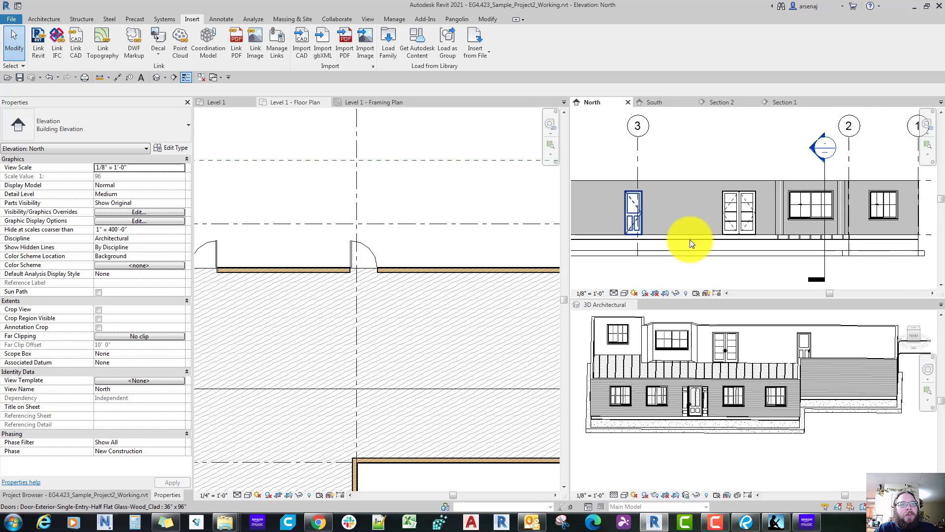
pyautogui.scroll(-2, 689, 239)
pyautogui.moveTo(690, 239); pyautogui.dragTo(675, 237, button='middle')
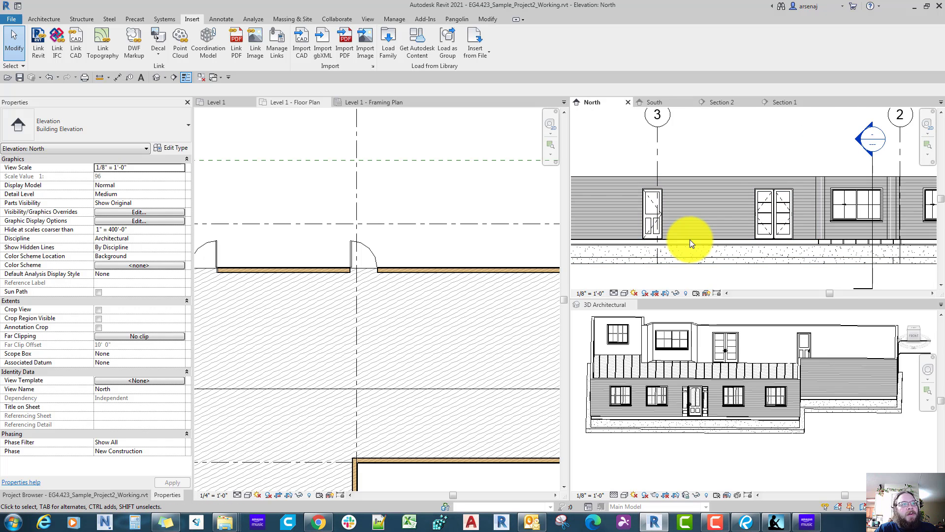
# Step: Flip the garage door in the grid 4 wall so its overhead tracks extend into the garage, and check it in the 3D view
pyautogui.scroll(-2, 421, 299)
pyautogui.moveTo(536, 341); pyautogui.dragTo(449, 308, button='middle')
pyautogui.scroll(1, 449, 308)
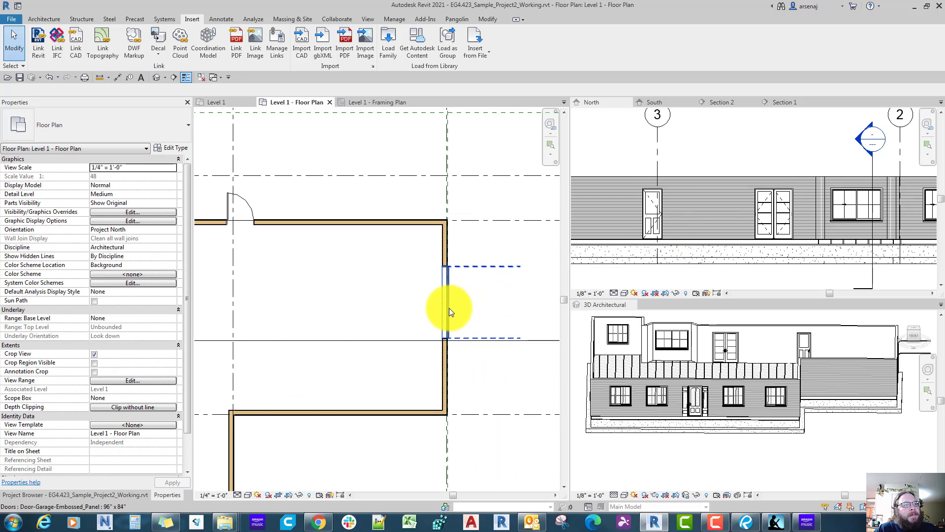
pyautogui.click(449, 308)
pyautogui.click(466, 309)
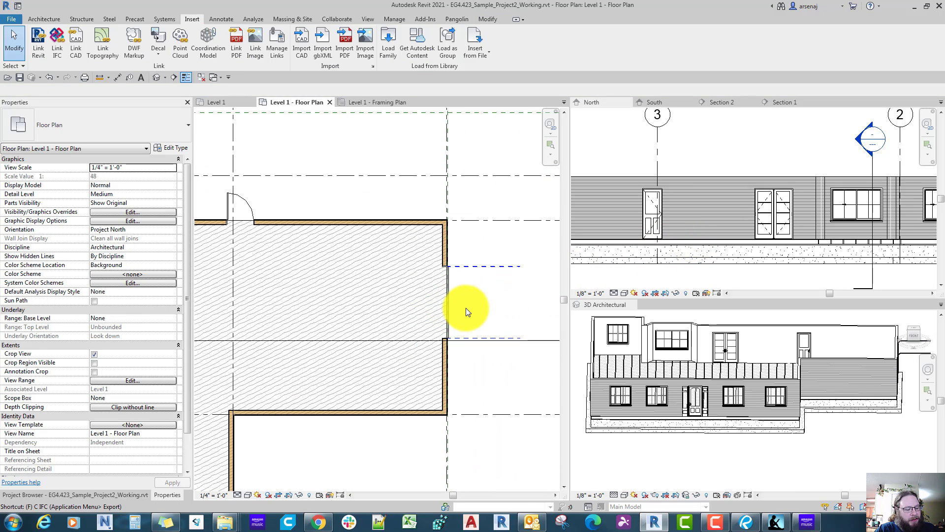
pyautogui.click(477, 335)
pyautogui.scroll(3, 478, 333)
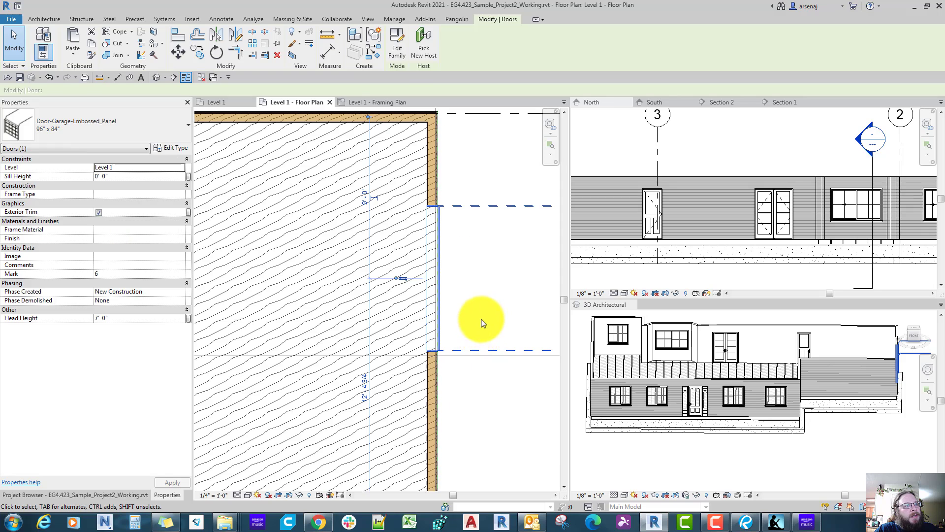
pyautogui.press('space')
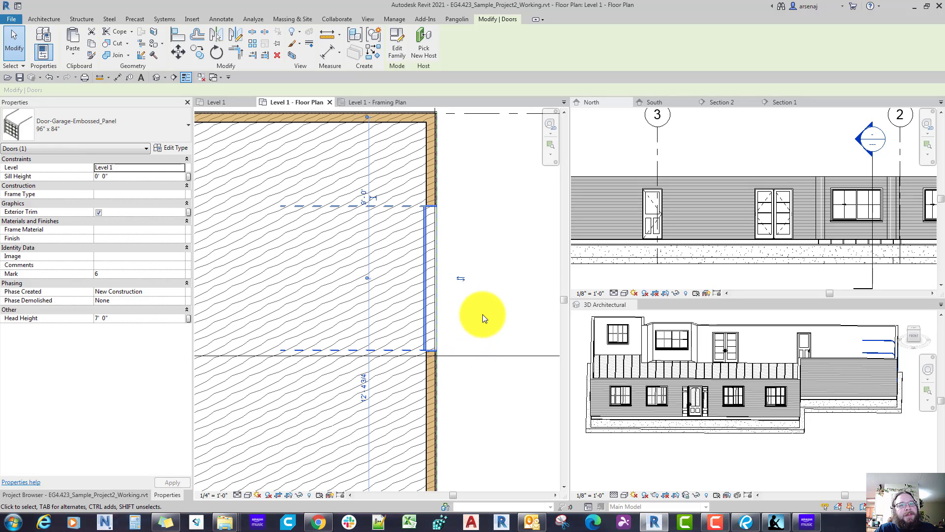
pyautogui.scroll(2, 881, 384)
pyautogui.moveTo(881, 384); pyautogui.dragTo(762, 382, button='middle')
pyautogui.click(763, 382)
pyautogui.click(763, 382)
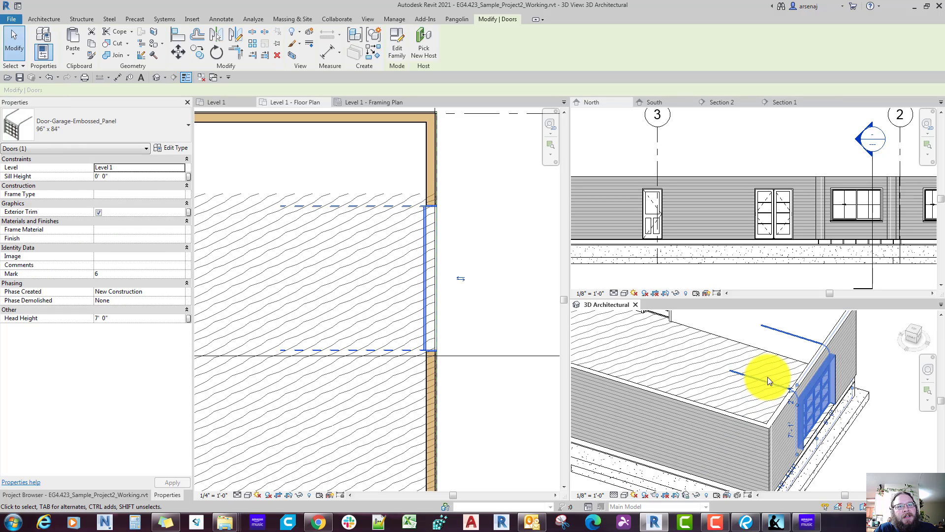
pyautogui.press('Escape')
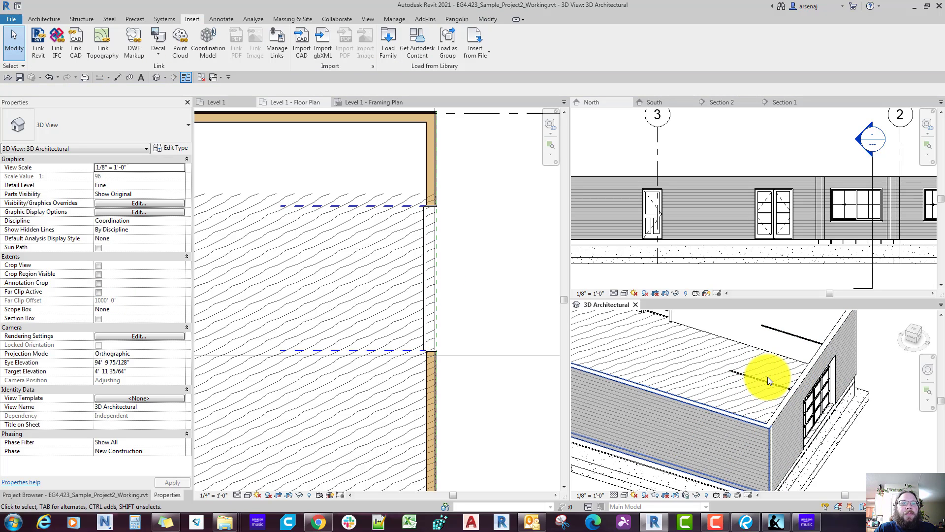
# Step: Return to the Level 1 floor plan and examine the garage door families in the Residential and Doors library folders without loading any
pyautogui.hotkey('ctrl', 'Tab')
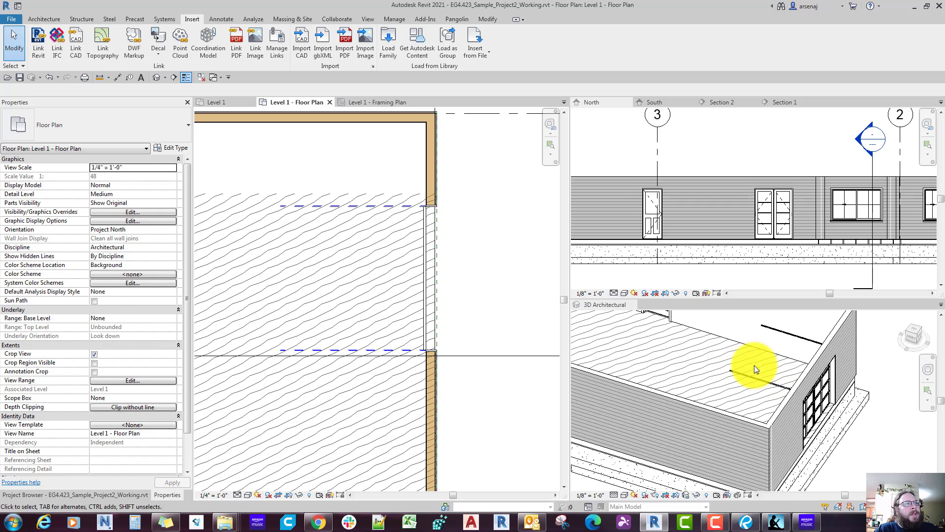
pyautogui.click(389, 49)
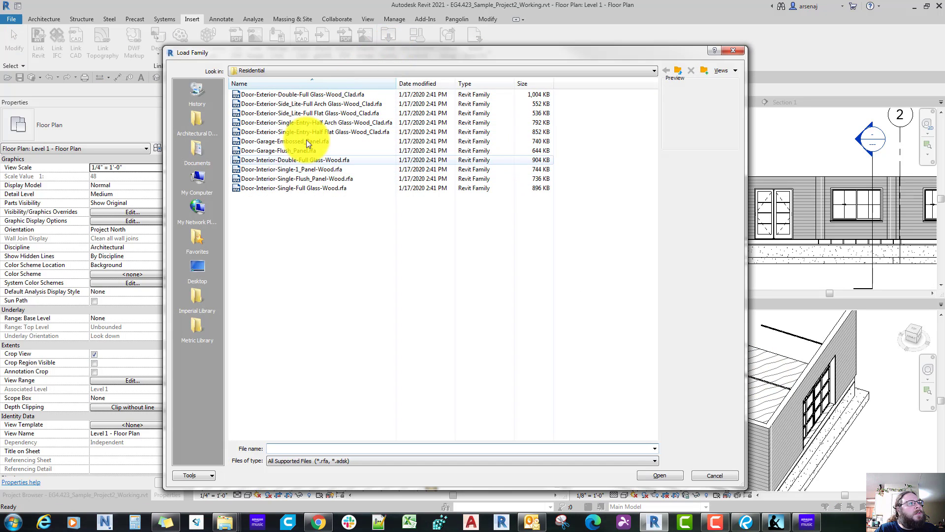
pyautogui.click(292, 154)
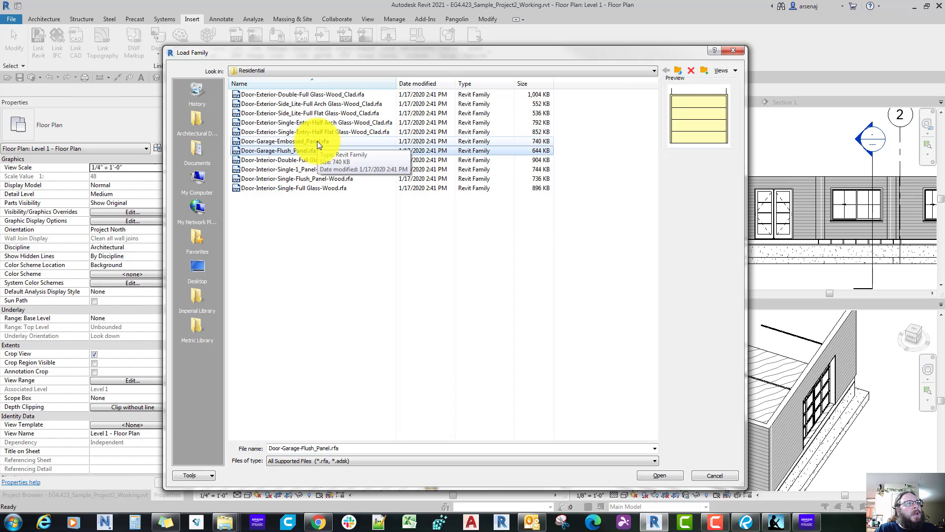
pyautogui.click(317, 141)
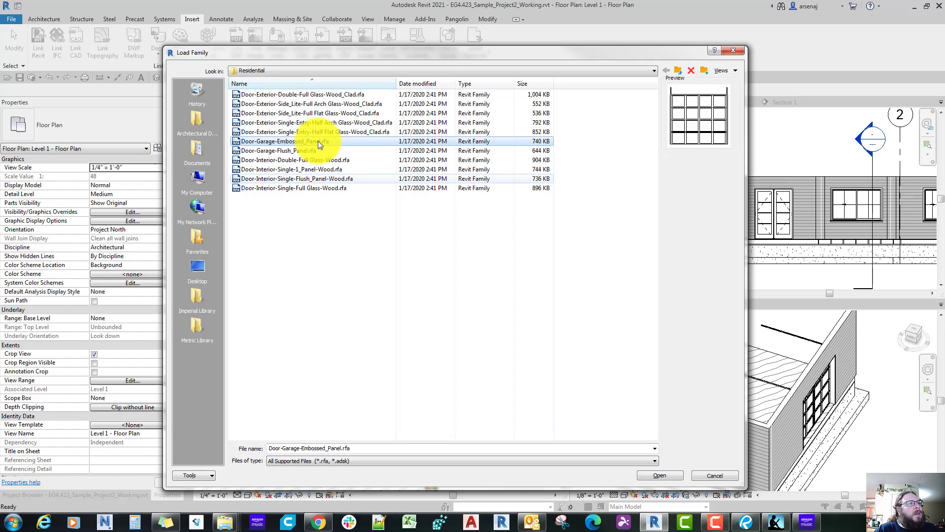
pyautogui.click(676, 72)
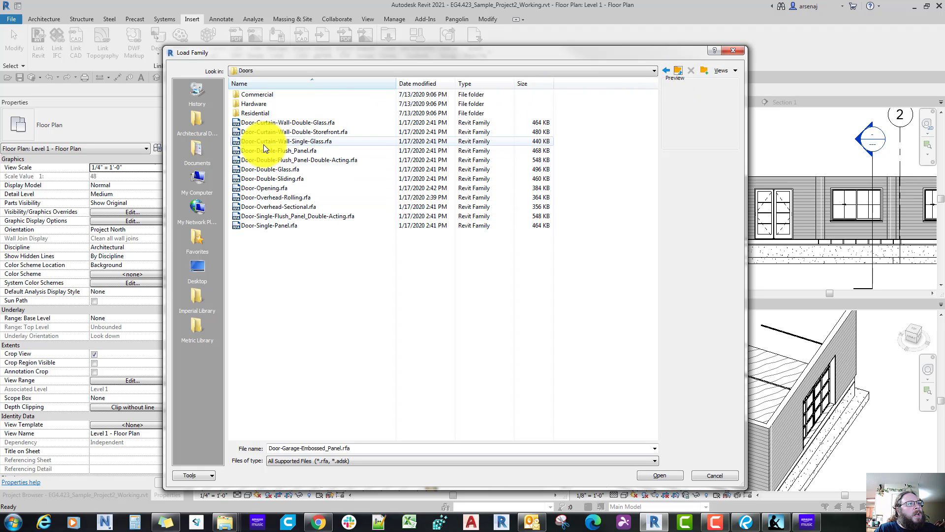
pyautogui.press('Escape')
pyautogui.scroll(-2, 306, 206)
pyautogui.scroll(2, 377, 308)
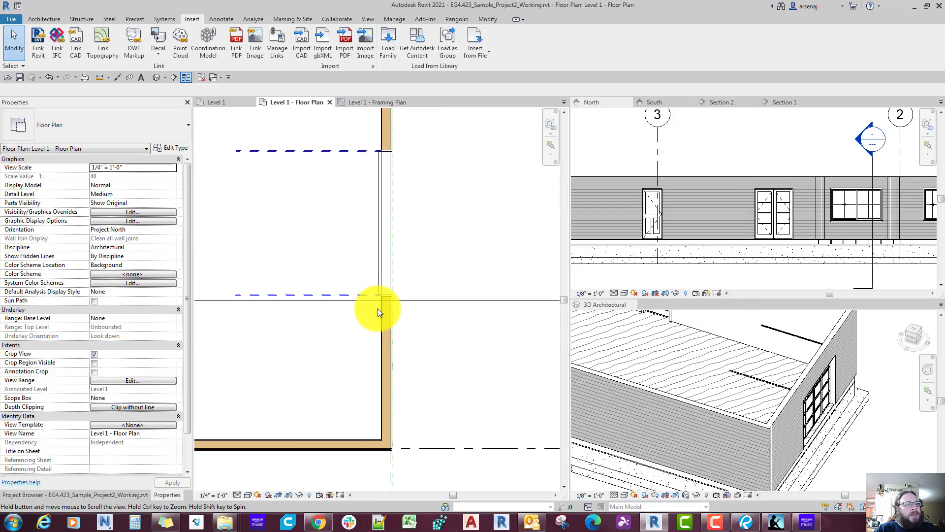
pyautogui.scroll(-2, 379, 310)
pyautogui.scroll(2, 379, 309)
pyautogui.click(379, 309)
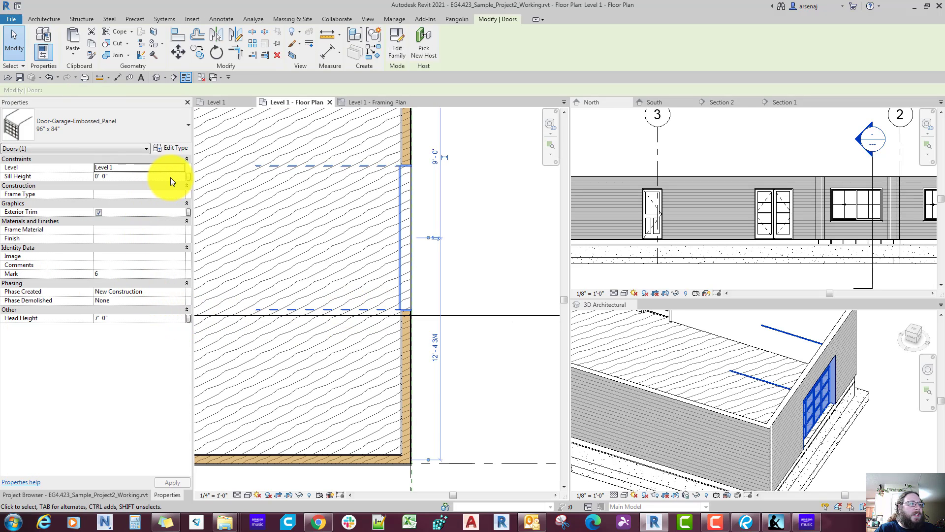
pyautogui.click(167, 149)
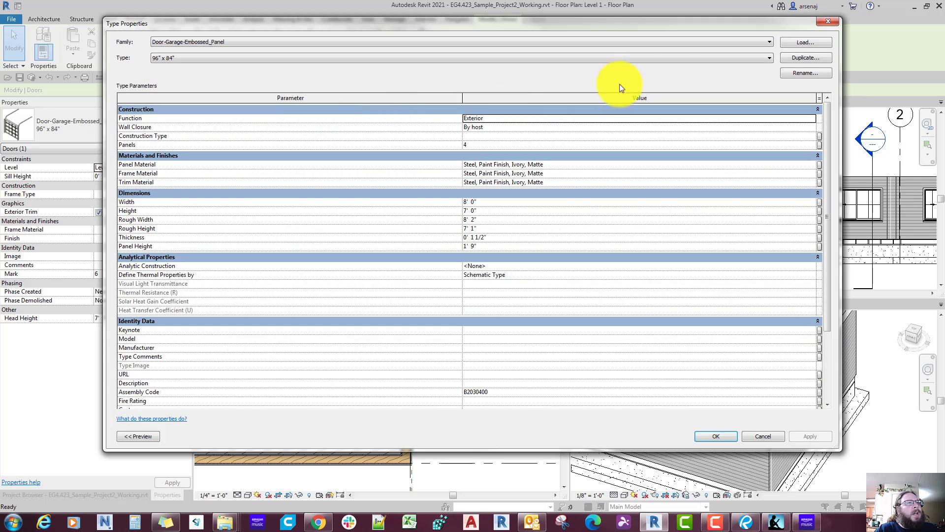
pyautogui.click(787, 59)
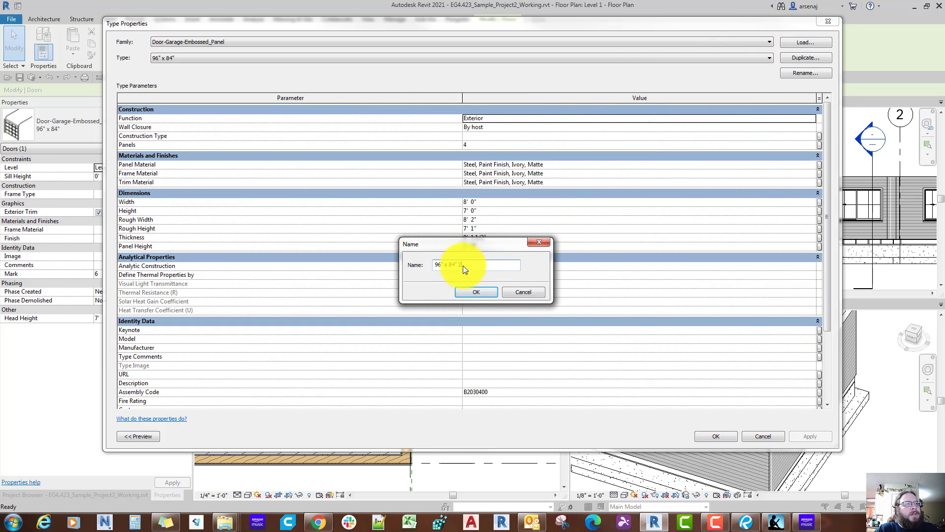
pyautogui.moveTo(462, 248); pyautogui.dragTo(456, 278)
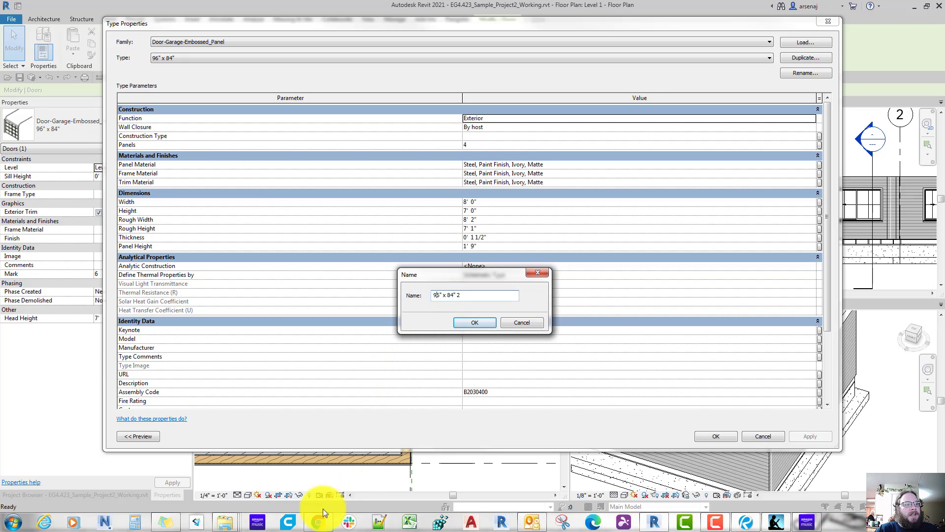
pyautogui.click(318, 523)
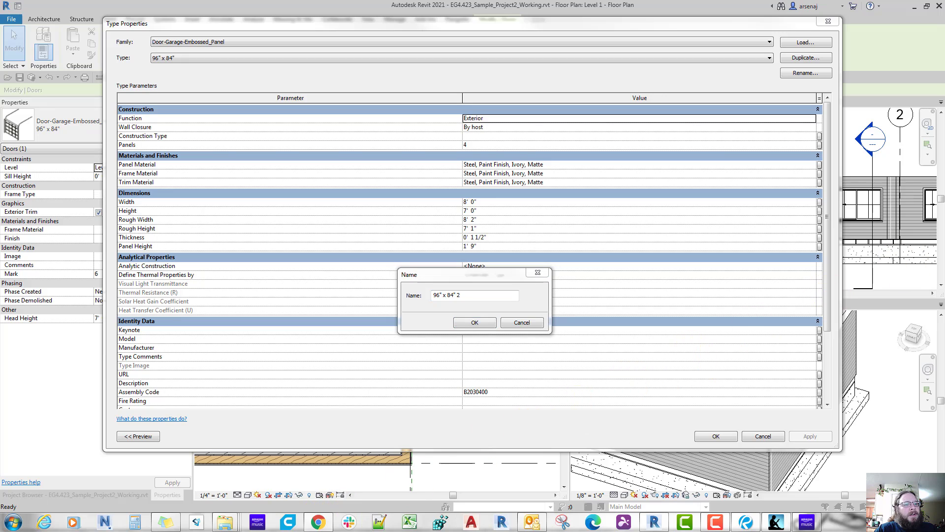
pyautogui.click(469, 295)
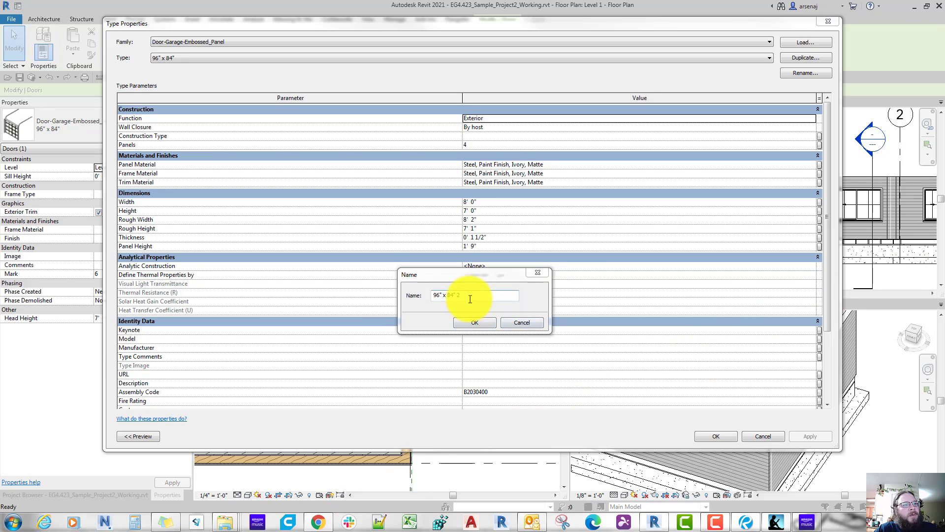
pyautogui.click(507, 322)
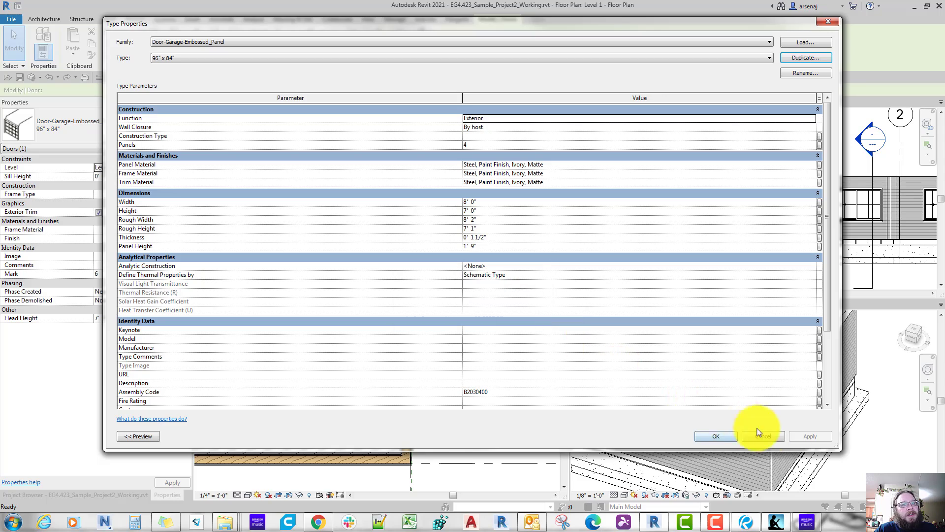
pyautogui.click(763, 436)
pyautogui.press('Escape')
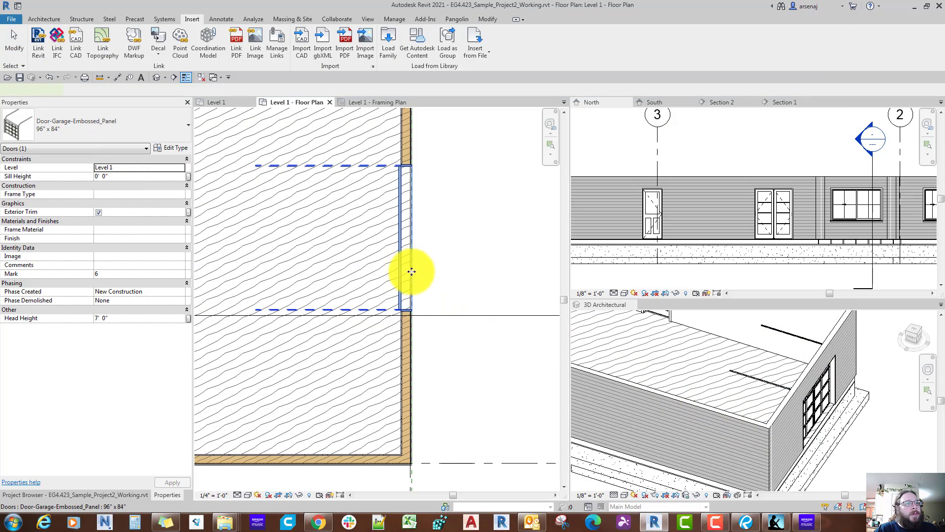
# Step: Move the garage door in the grid 4 wall toward grid B and copy it toward grid C as a second door
pyautogui.click(411, 270)
pyautogui.moveTo(426, 259); pyautogui.dragTo(435, 303, button='middle')
pyautogui.press('v')
pyautogui.press('Escape')
pyautogui.moveTo(435, 303); pyautogui.dragTo(437, 252)
pyautogui.press('c')
pyautogui.press('o')
pyautogui.click(433, 247)
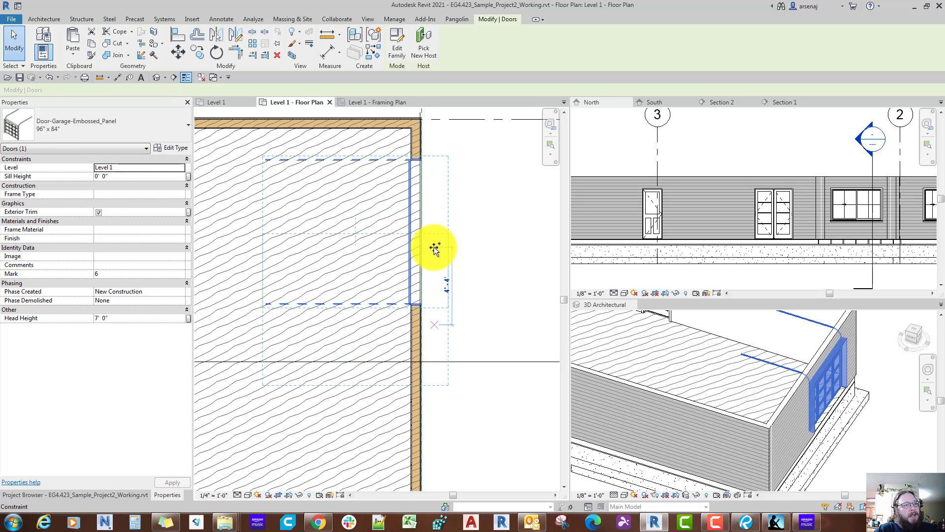
pyautogui.moveTo(442, 346); pyautogui.dragTo(438, 277, button='middle')
pyautogui.click(446, 343)
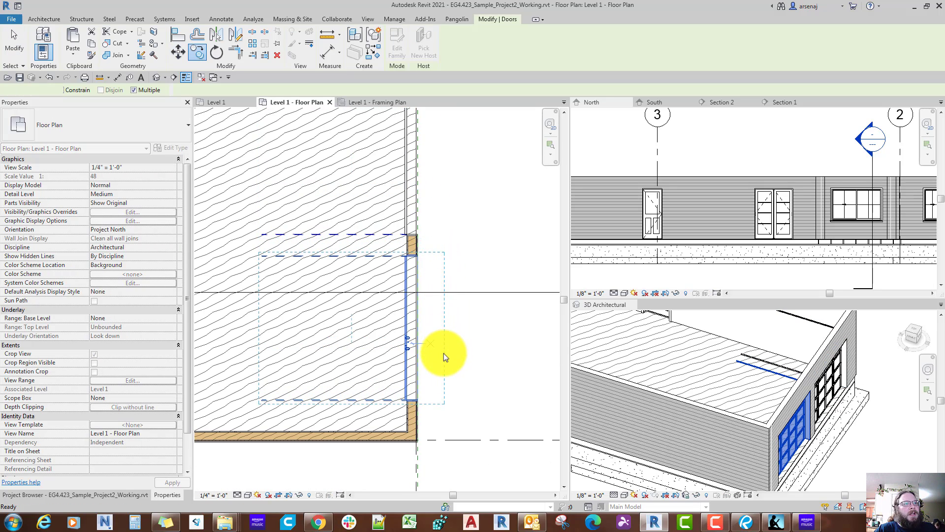
pyautogui.press('Escape')
pyautogui.scroll(-2, 443, 353)
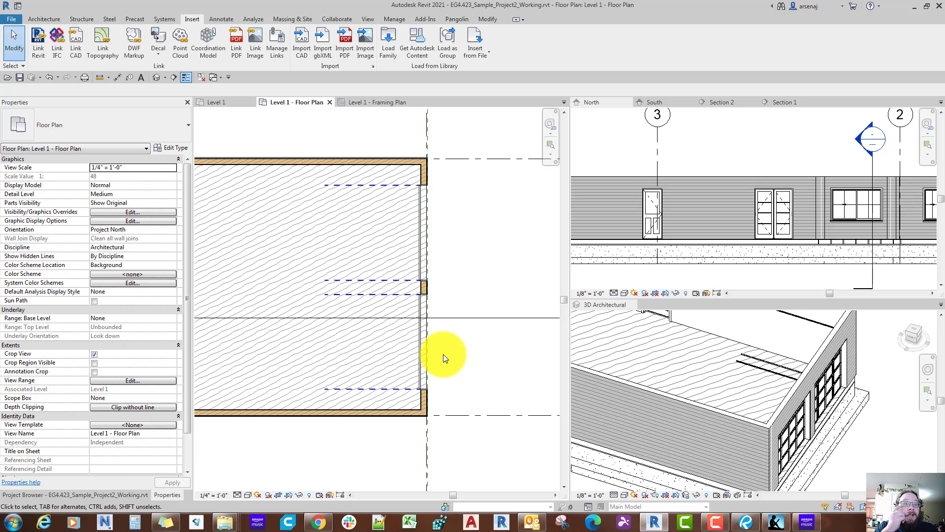
pyautogui.scroll(-1, 443, 354)
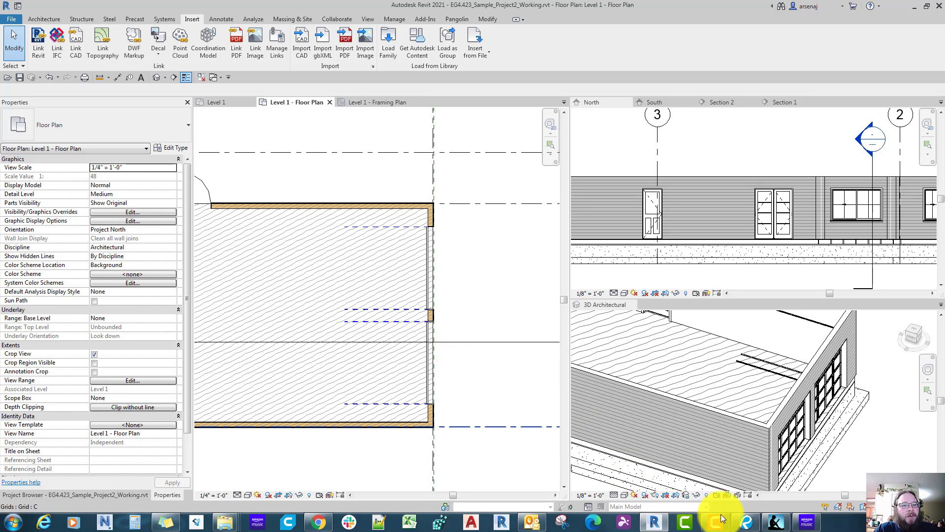
# Step: Switch to Bluebeam Revu and measure the length of the garage door opening on the reference floor plan
pyautogui.click(746, 523)
pyautogui.moveTo(758, 315); pyautogui.dragTo(621, 263, button='middle')
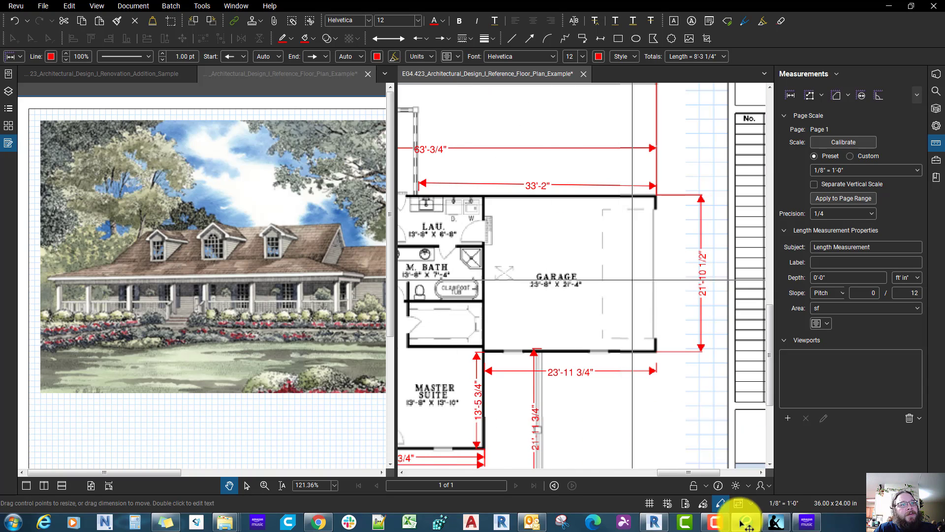
pyautogui.scroll(1, 621, 263)
pyautogui.moveTo(648, 302); pyautogui.dragTo(643, 311, button='middle')
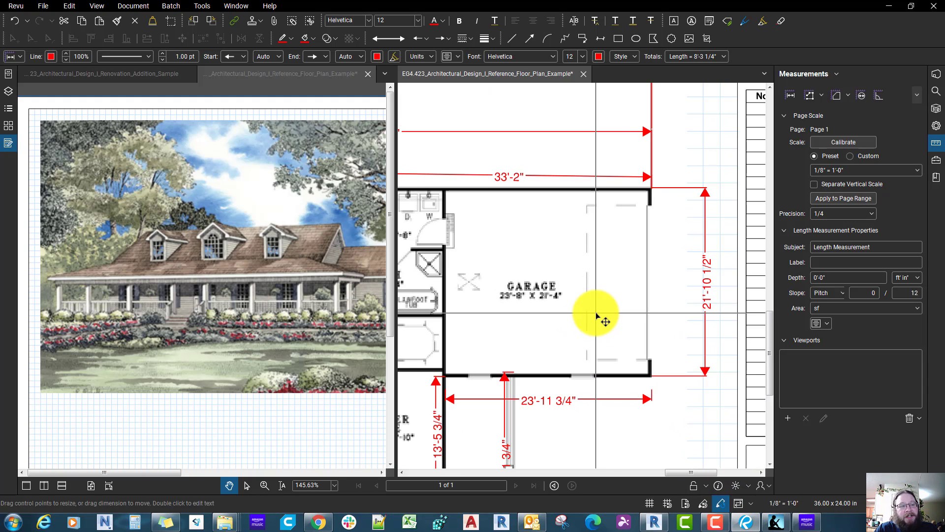
pyautogui.hotkey('shift', 'alt', 'l')
pyautogui.click(634, 361)
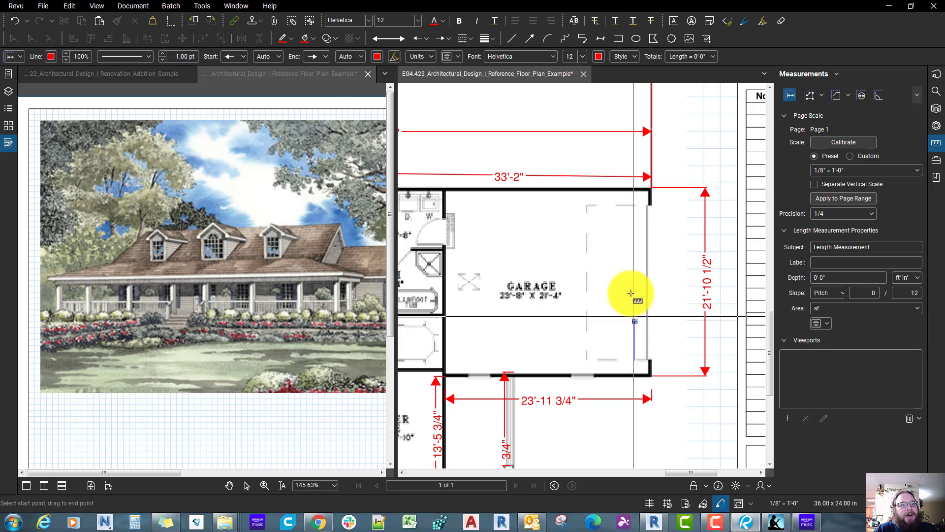
pyautogui.click(627, 206)
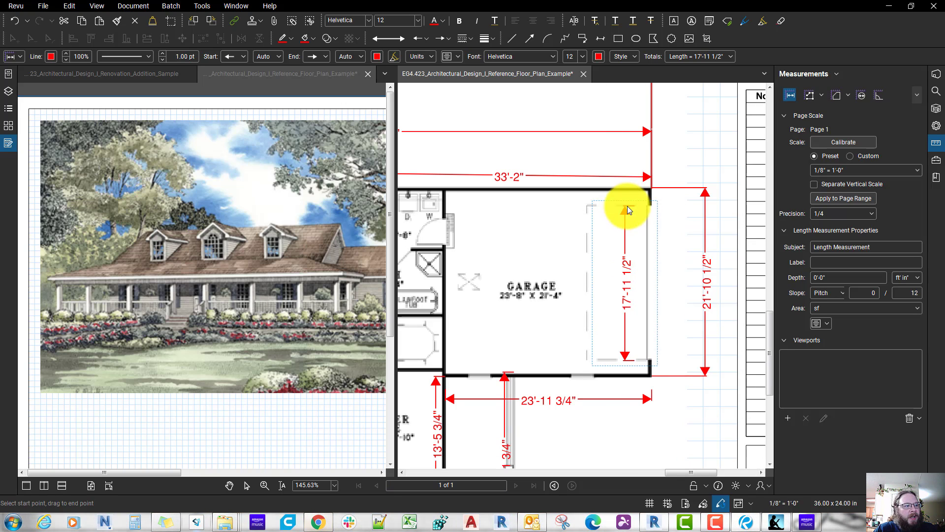
# Step: Back in Revit, delete the garage door copy nearer grid C and move the remaining door toward the middle of the wall
pyautogui.click(656, 523)
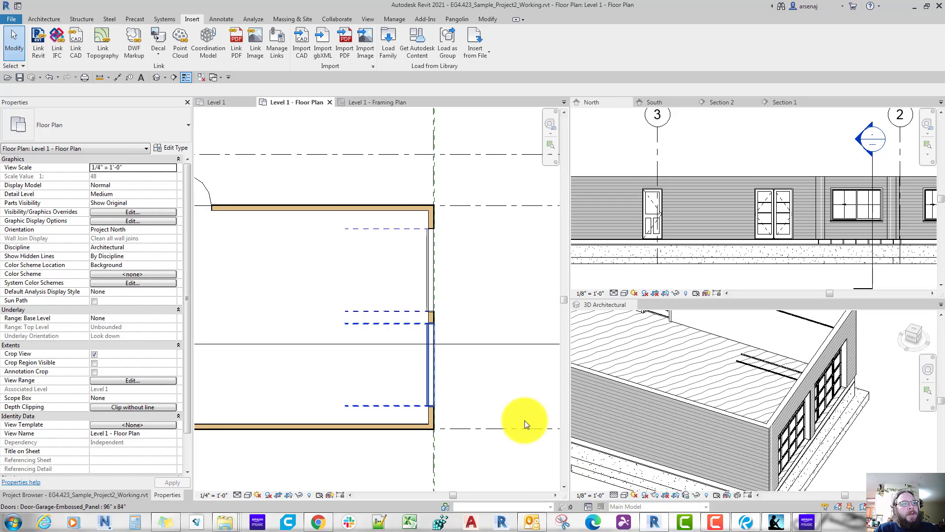
pyautogui.click(436, 350)
pyautogui.press('Delete')
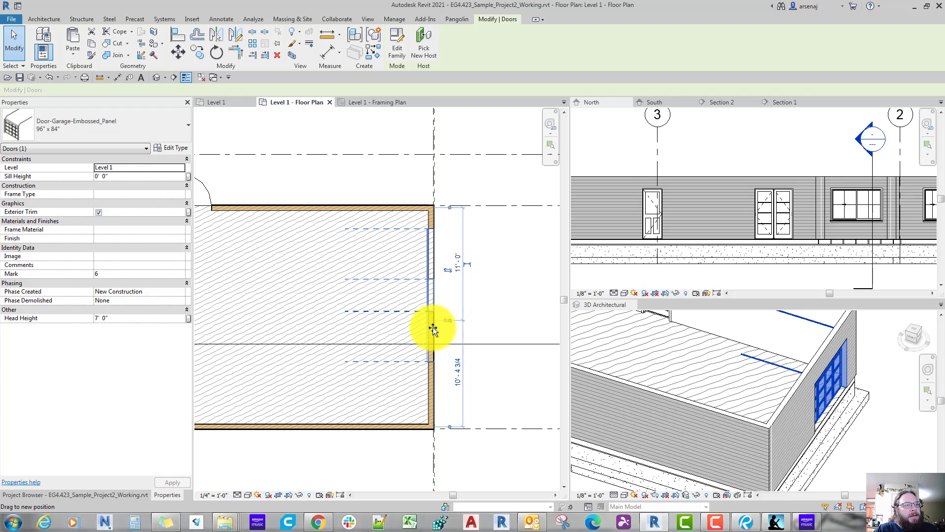
pyautogui.doubleClick(433, 327)
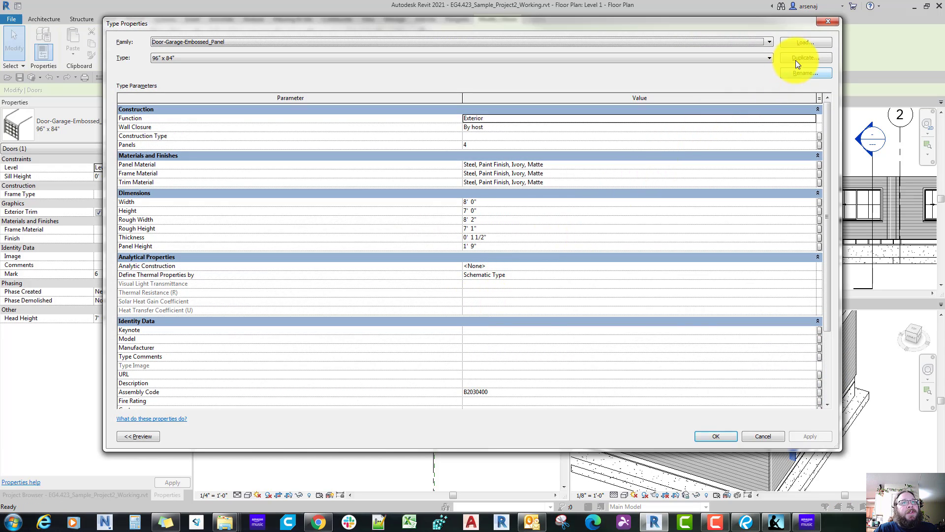
# Step: Duplicate the garage door type as 216" x 84", set its rough width to 18' 0", and inspect the door in 3D
pyautogui.click(805, 57)
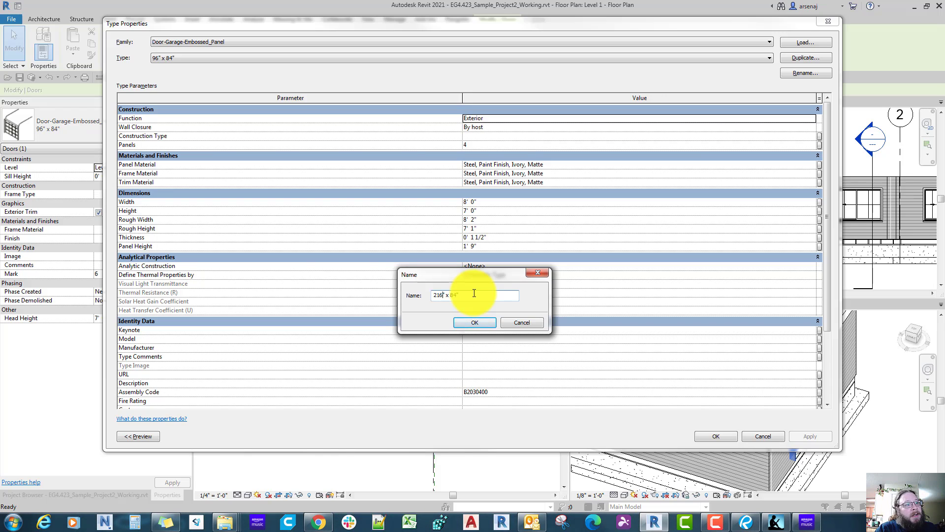
pyautogui.click(474, 323)
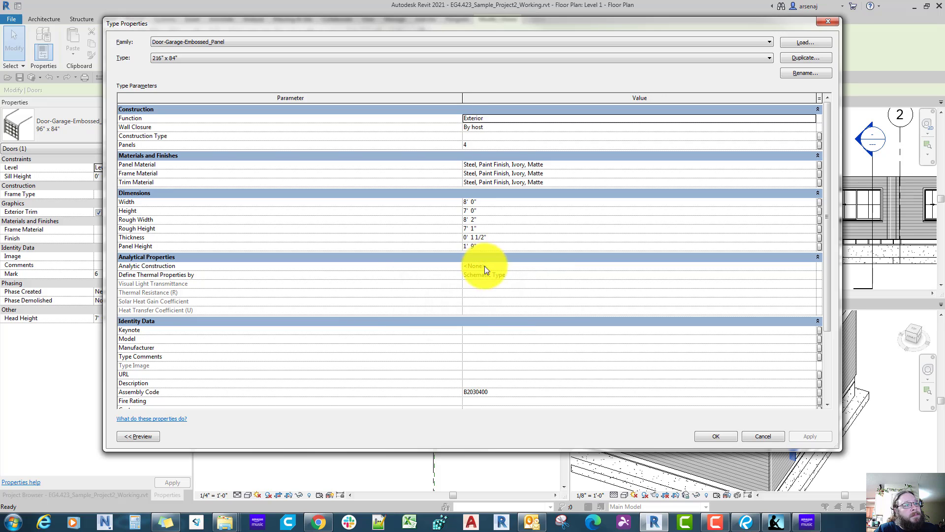
pyautogui.click(486, 220)
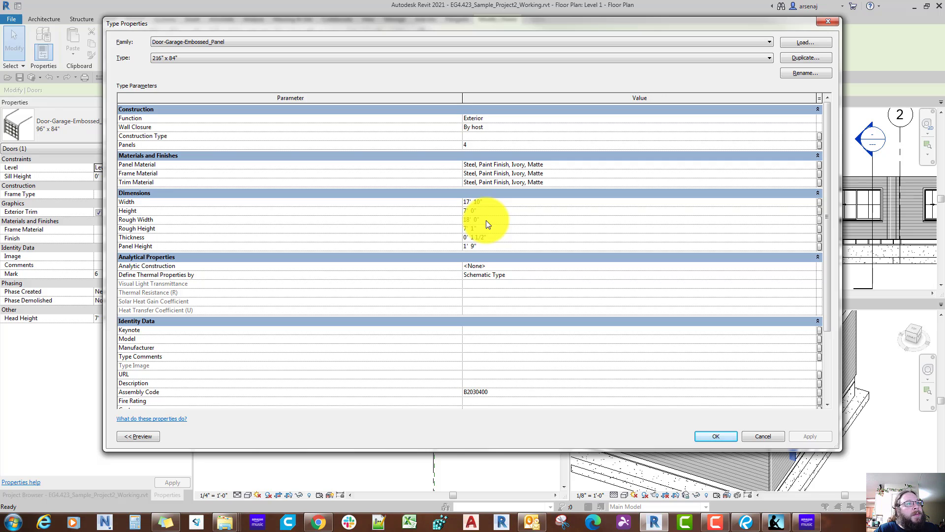
pyautogui.click(712, 436)
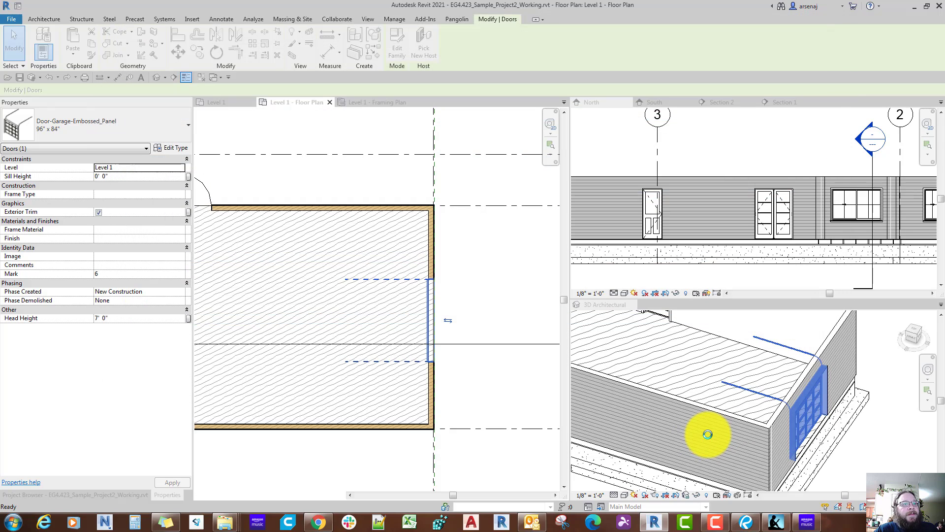
pyautogui.moveTo(707, 434)
pyautogui.keyDown('shift'); pyautogui.mouseDown(button='middle')
pyautogui.moveTo(715, 441)
pyautogui.moveTo(708, 434)
pyautogui.mouseUp(button='middle'); pyautogui.keyUp('shift')
pyautogui.click(708, 435)
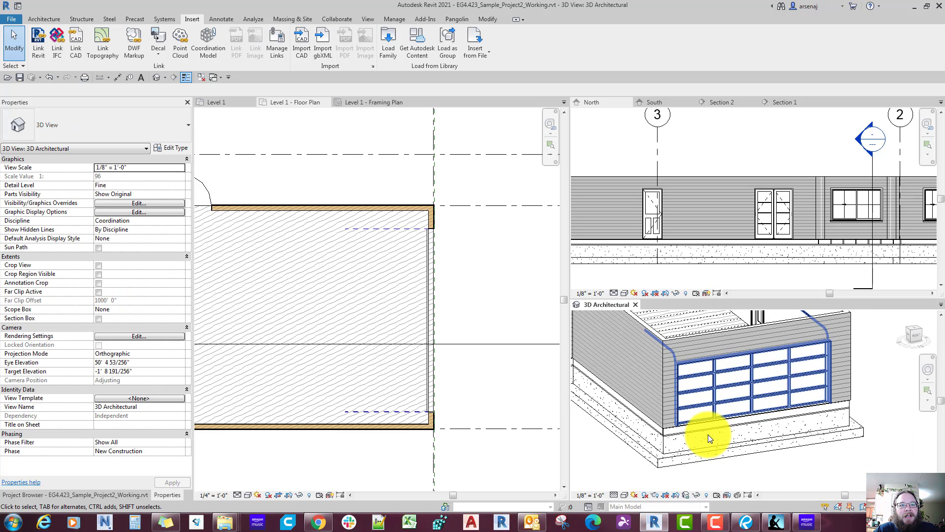
# Step: In the Level 1 floor plan, place an aligned dimension string from grid C through the garage door's centre to grid B
pyautogui.hotkey('ctrl', 'Tab')
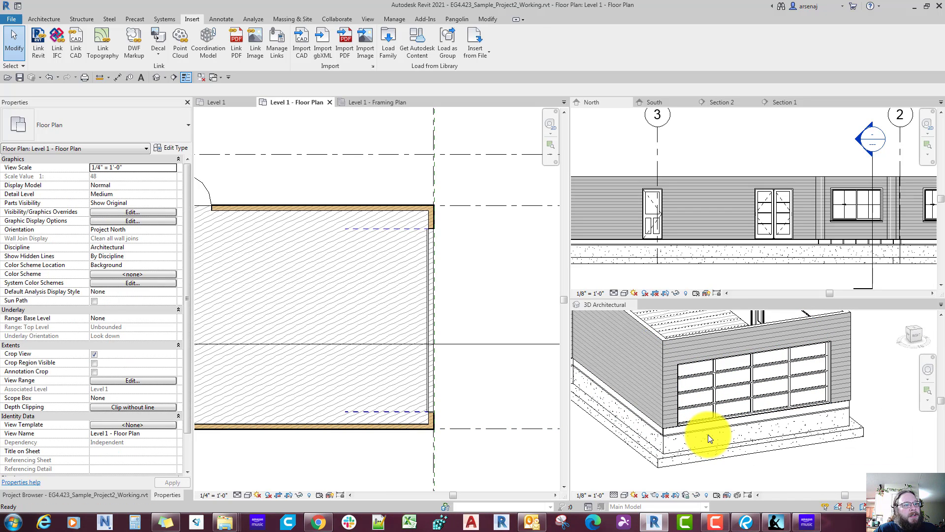
pyautogui.press('d')
pyautogui.press('i')
pyautogui.scroll(5, 419, 435)
pyautogui.moveTo(546, 413); pyautogui.dragTo(454, 411, button='middle')
pyautogui.click(454, 410)
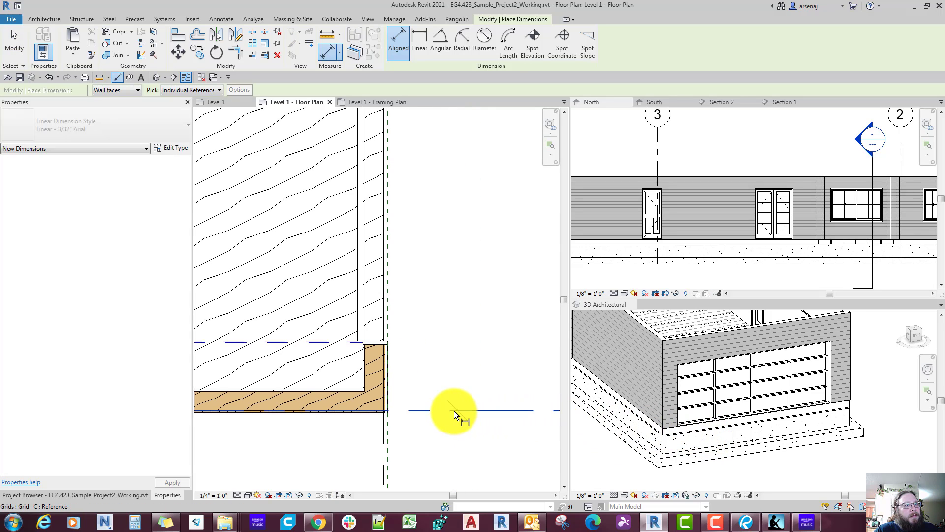
pyautogui.scroll(-3, 454, 410)
pyautogui.moveTo(449, 306); pyautogui.dragTo(429, 360, button='middle')
pyautogui.scroll(1, 428, 360)
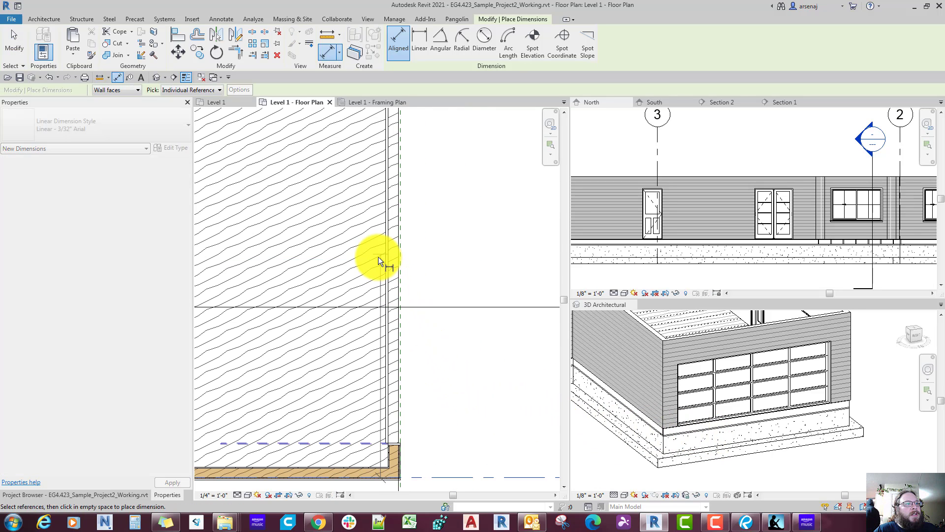
pyautogui.click(378, 257)
pyautogui.scroll(-2, 417, 135)
pyautogui.moveTo(417, 135); pyautogui.dragTo(401, 230, button='middle')
pyautogui.click(440, 165)
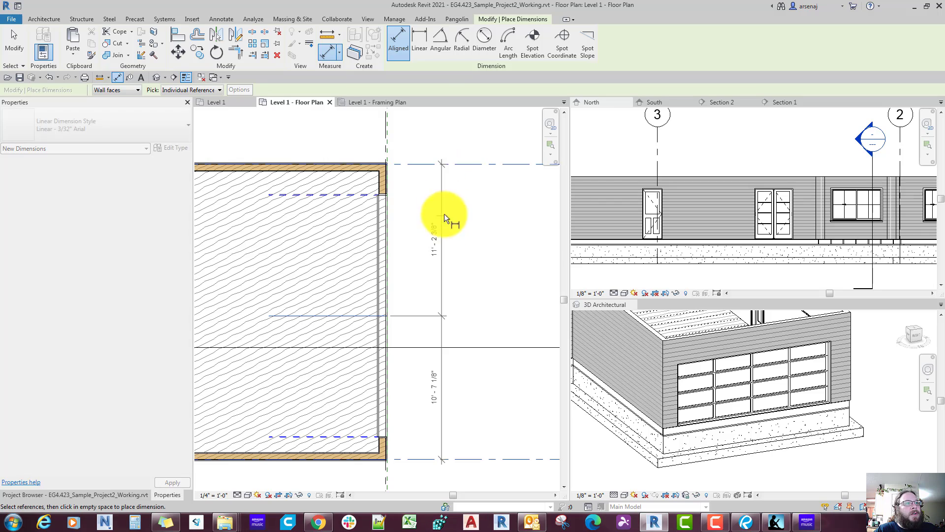
pyautogui.click(444, 233)
pyautogui.moveTo(444, 252); pyautogui.dragTo(444, 252, button='middle')
pyautogui.scroll(1, 442, 324)
pyautogui.press('Escape')
pyautogui.press('Escape')
# Step: Set the dimension segments equal to centre the garage door between grids B and C, and delete the dimension string
pyautogui.click(442, 327)
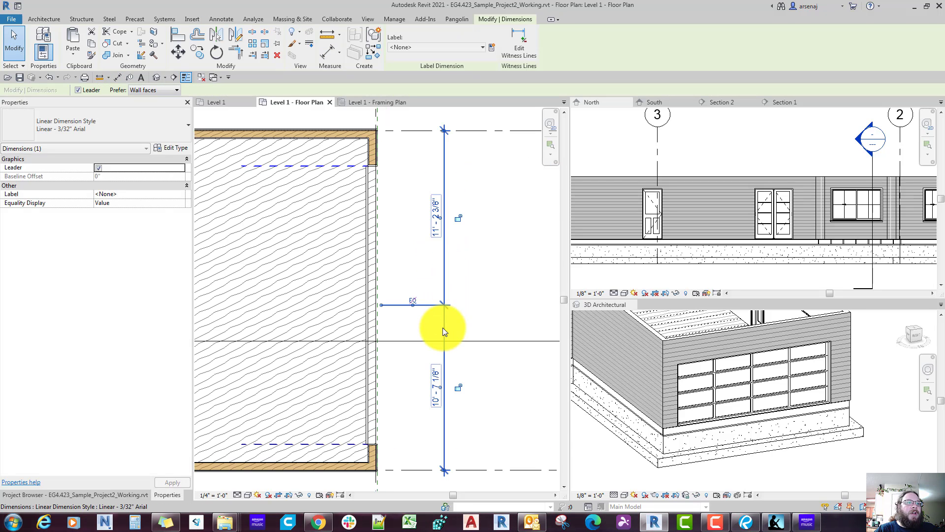
pyautogui.scroll(-1, 442, 327)
pyautogui.moveTo(448, 340); pyautogui.dragTo(458, 300, button='middle')
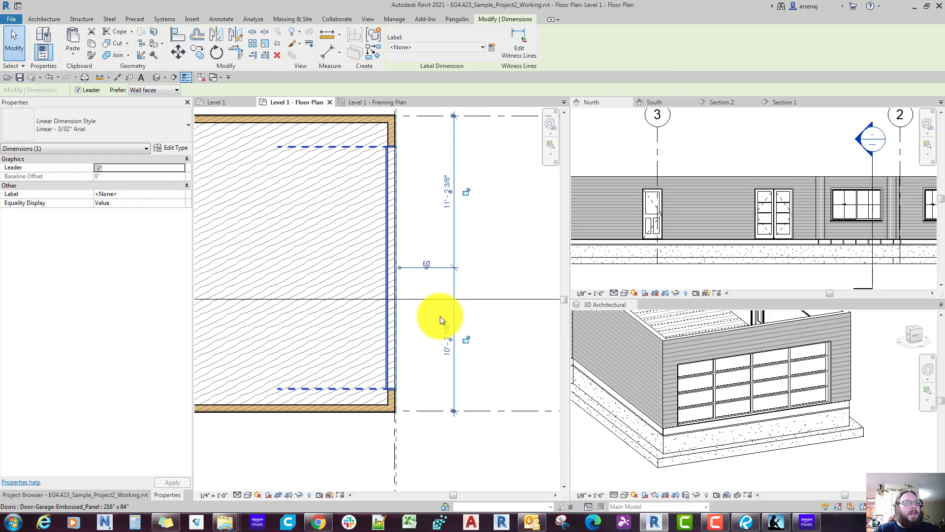
pyautogui.click(428, 265)
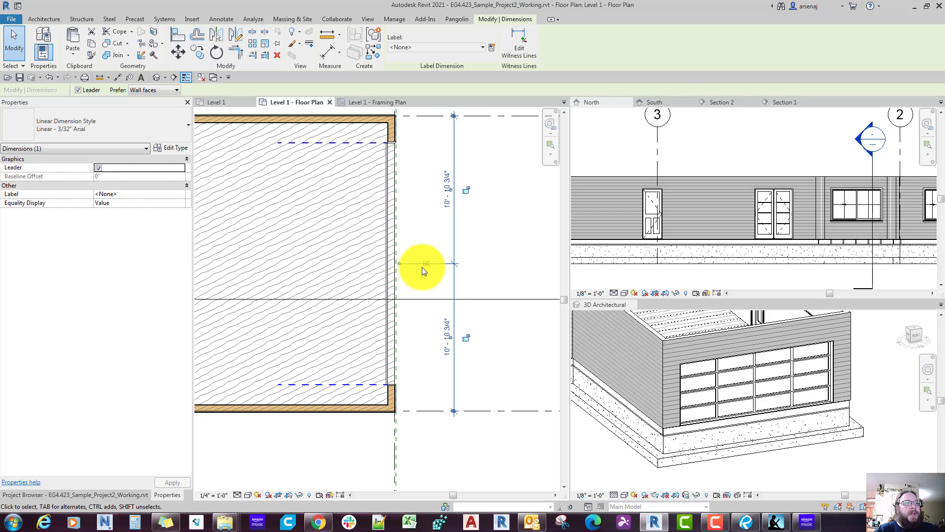
pyautogui.moveTo(454, 284); pyautogui.dragTo(458, 301, button='middle')
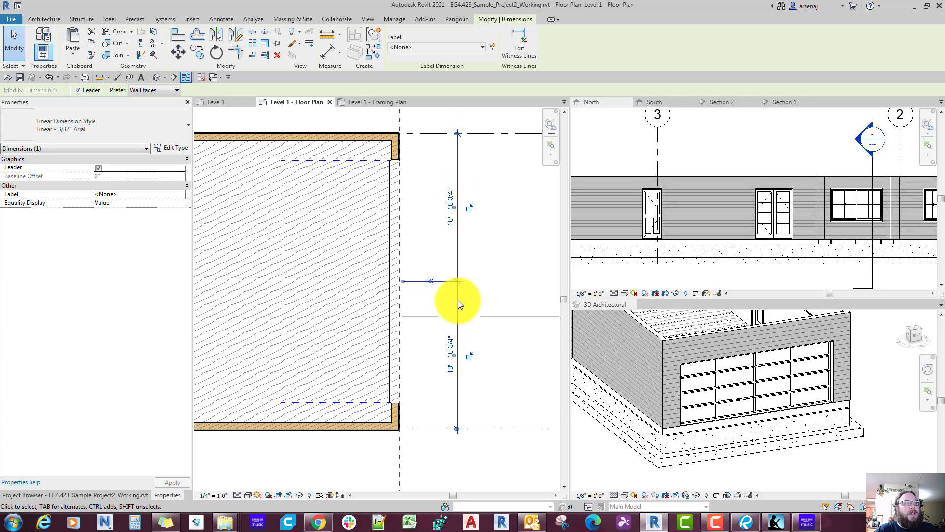
pyautogui.press('Delete')
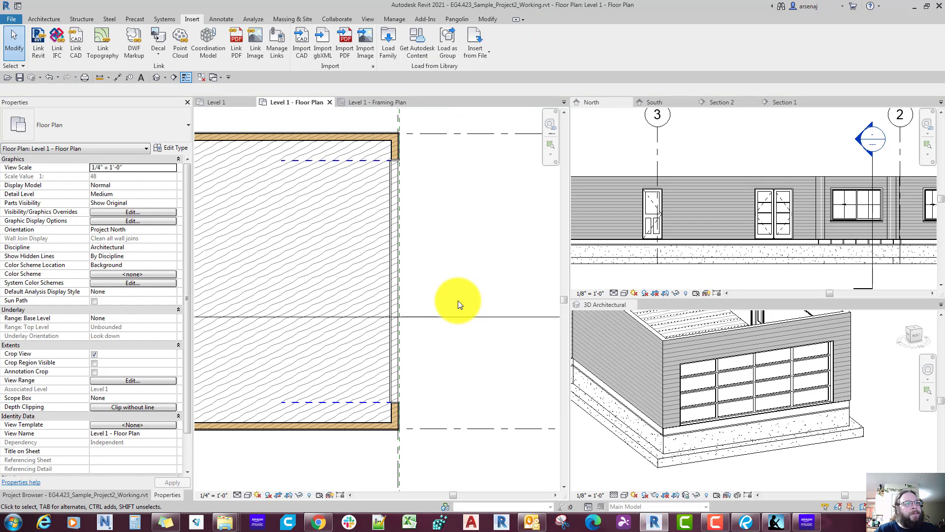
# Step: Switch to Bluebeam Revu and check the window positions in the garage's lower wall on the reference floor plan
pyautogui.scroll(-4, 458, 301)
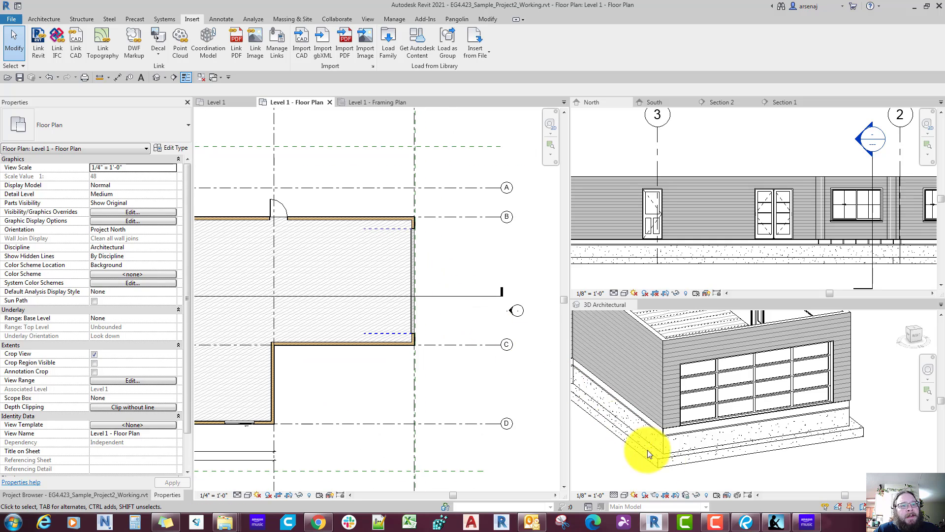
pyautogui.click(741, 520)
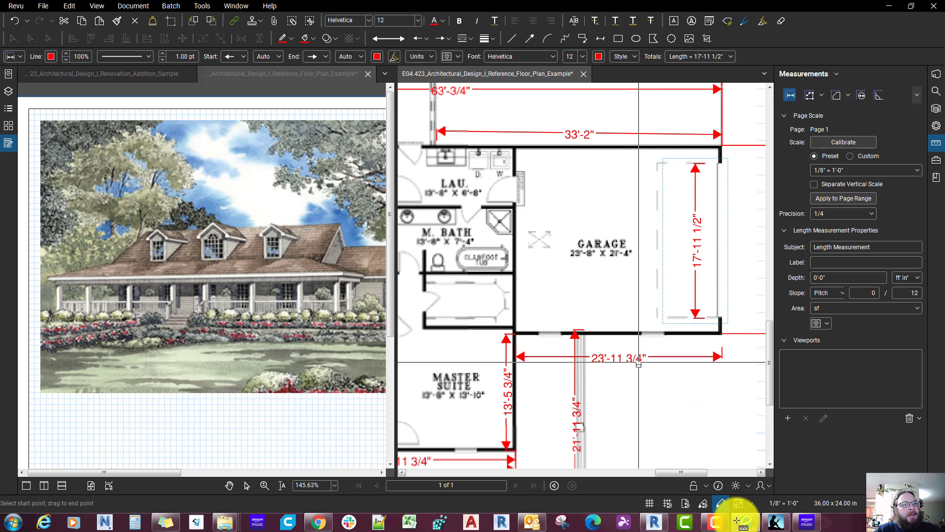
pyautogui.scroll(-2, 595, 283)
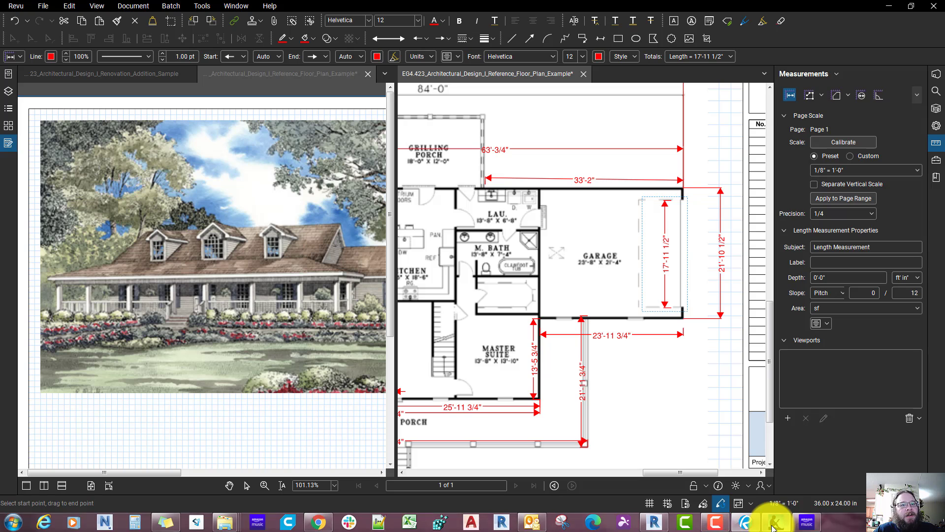
# Step: Back in Revit, place two 72" x 60" Window-Sliding-Double windows in the garage's grid C wall
pyautogui.click(654, 521)
pyautogui.moveTo(368, 382); pyautogui.dragTo(379, 383, button='middle')
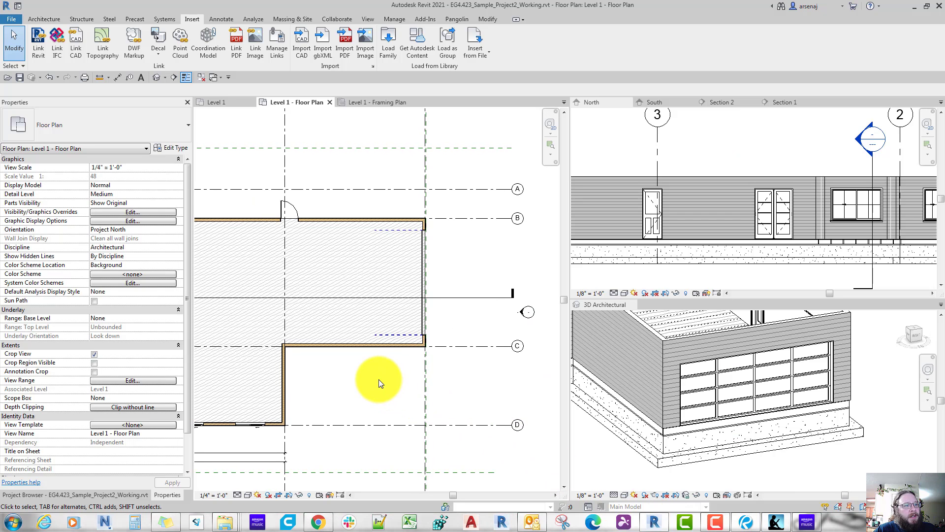
pyautogui.press('w')
pyautogui.press('n')
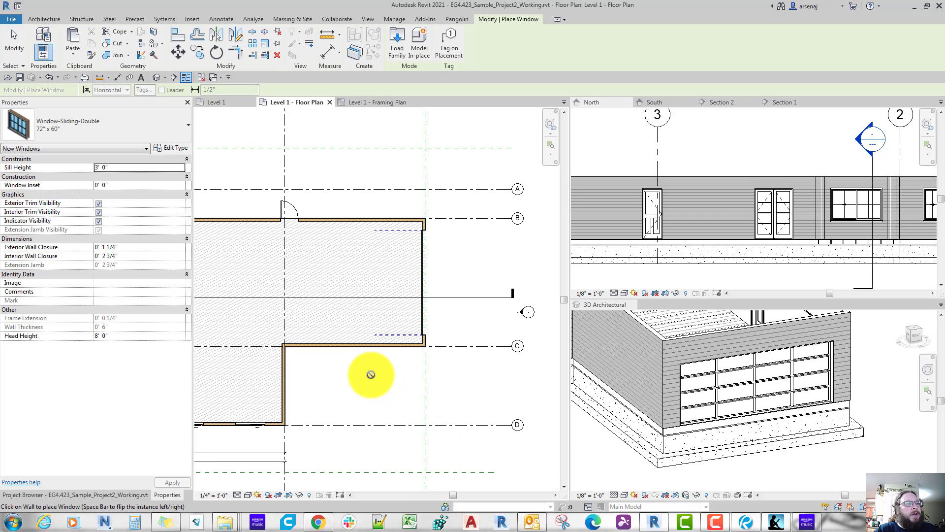
pyautogui.click(324, 347)
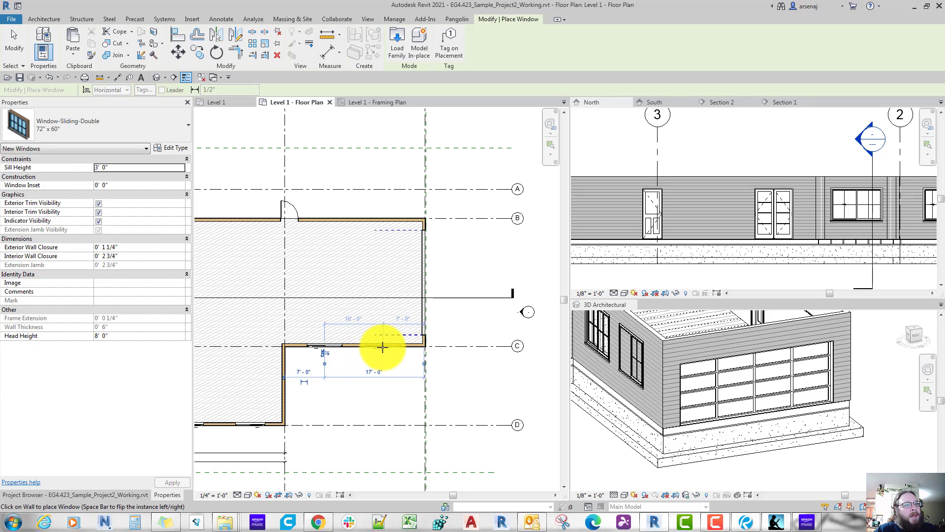
pyautogui.press('Escape')
pyautogui.press('Escape')
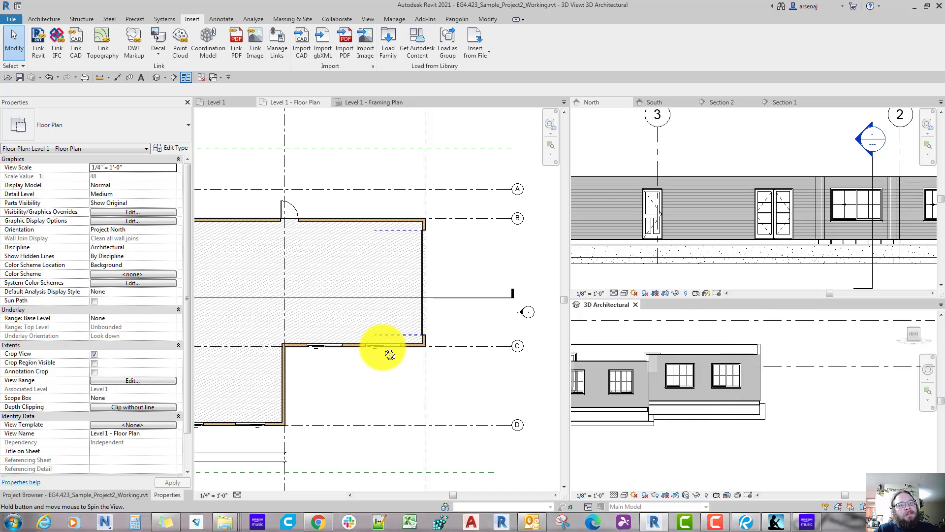
# Step: Change both garage windows to the Window-Casement-Double 48" x 60" type and inspect them in the 3D view
pyautogui.click(693, 378)
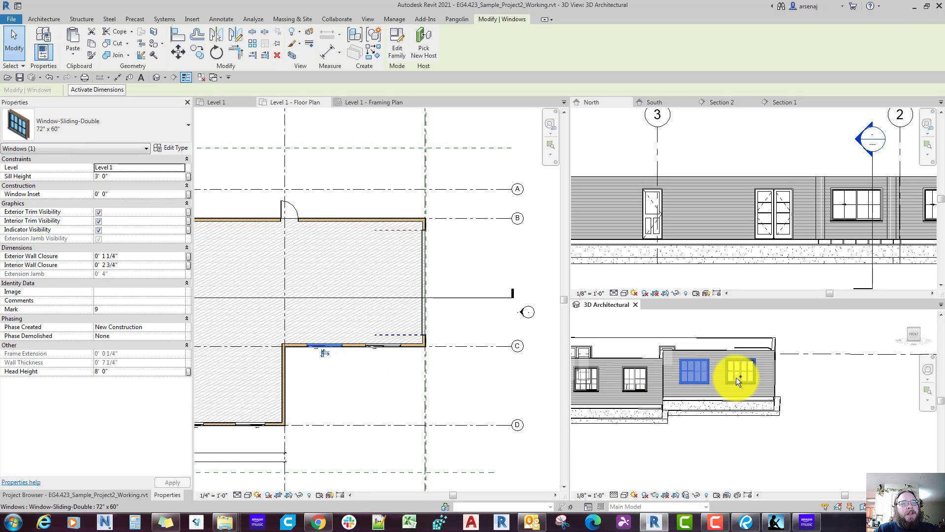
pyautogui.keyDown('ctrl'); pyautogui.click(737, 377); pyautogui.keyUp('ctrl')
pyautogui.click(119, 120)
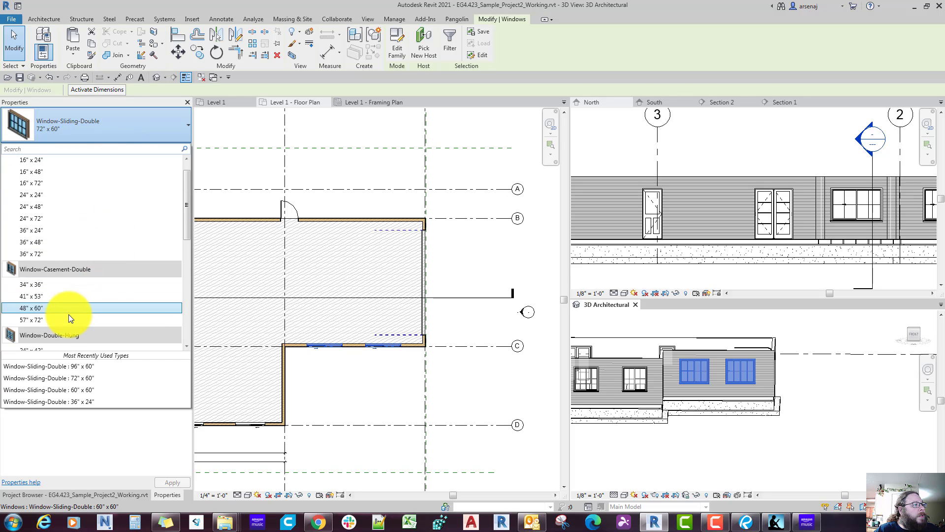
pyautogui.scroll(-10, 69, 314)
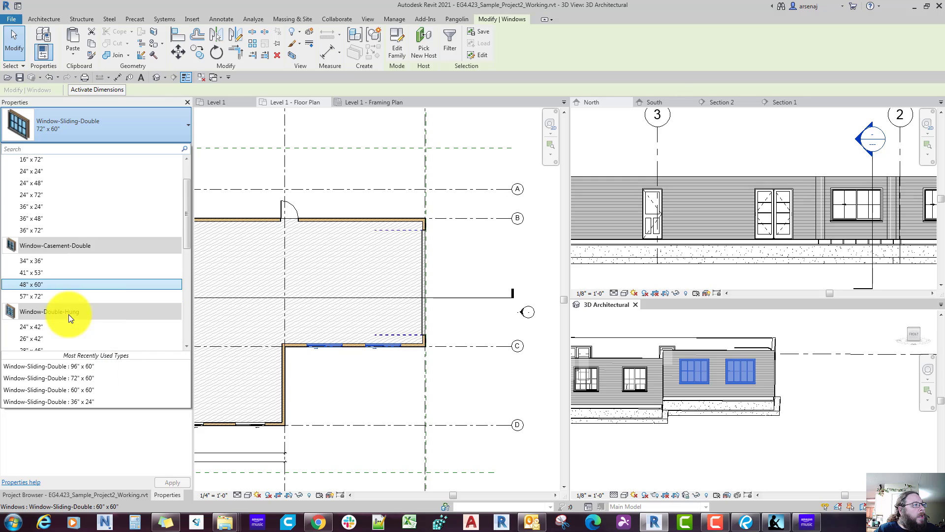
pyautogui.scroll(4, 95, 284)
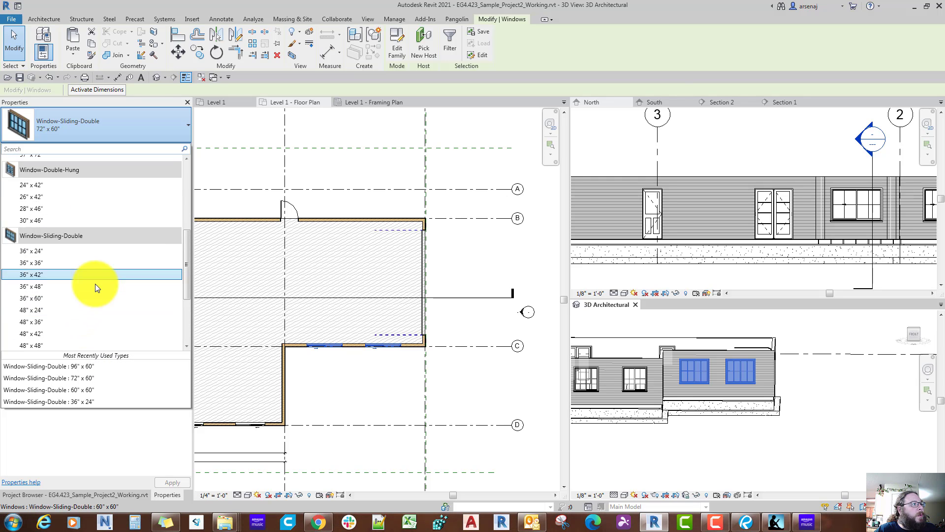
pyautogui.scroll(2, 96, 283)
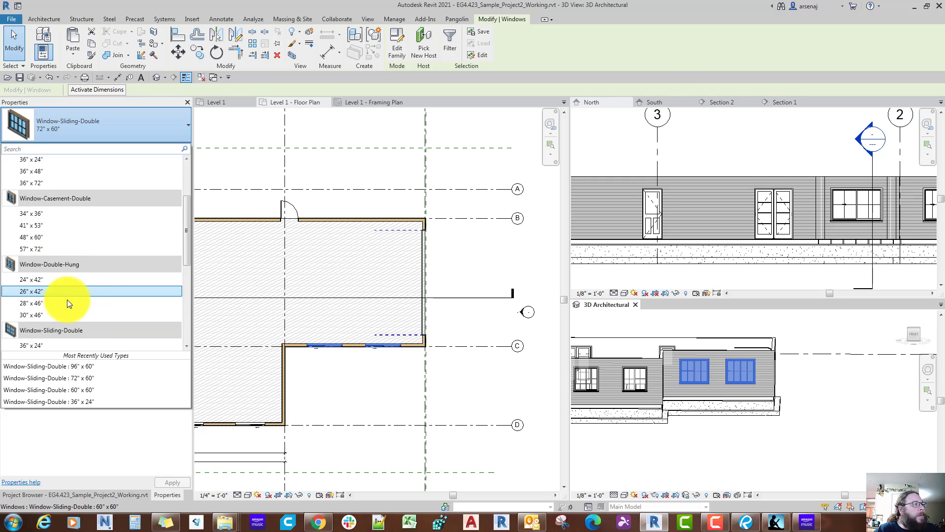
pyautogui.scroll(1, 67, 299)
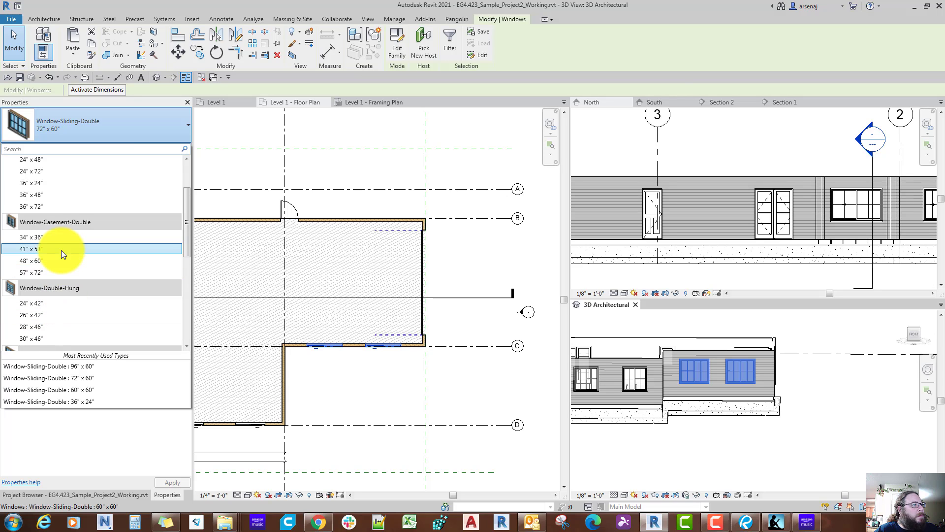
pyautogui.click(53, 260)
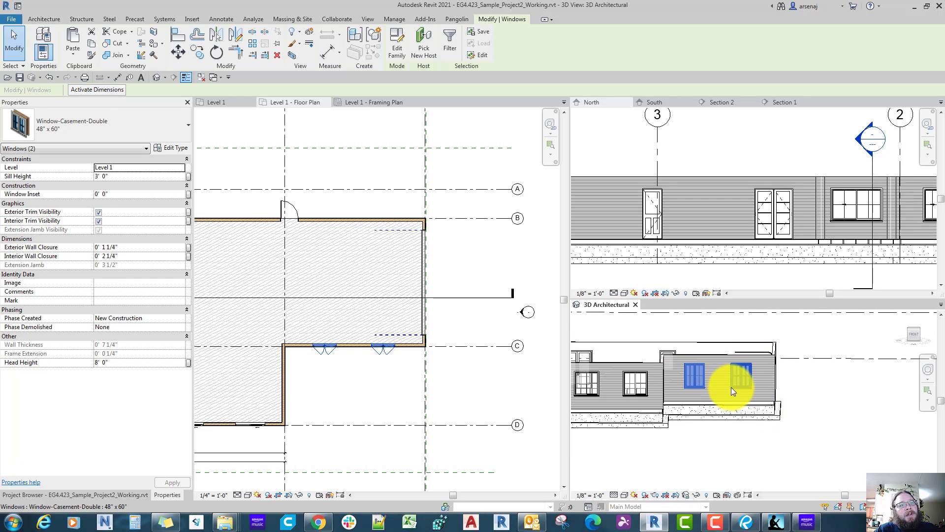
pyautogui.scroll(2, 731, 387)
pyautogui.press('Escape')
pyautogui.scroll(1, 731, 387)
pyautogui.scroll(-1, 731, 386)
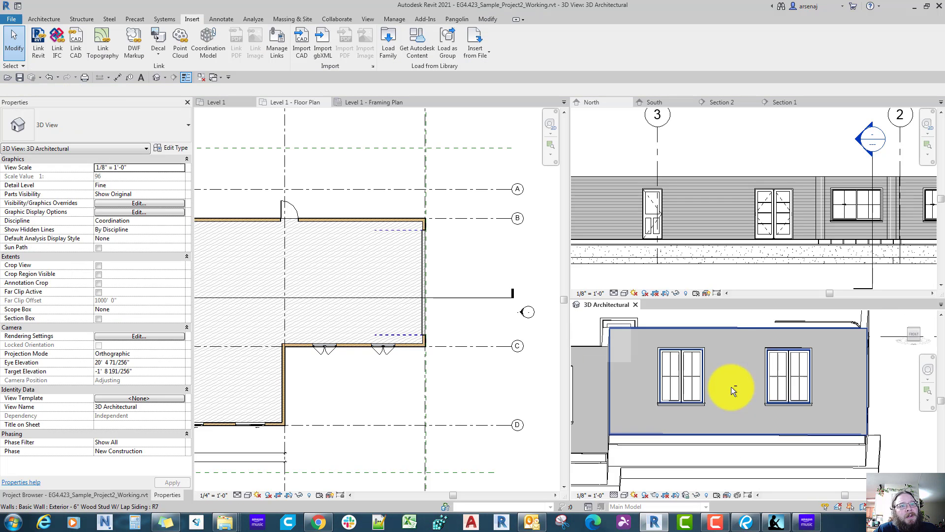
# Step: In the Level 1 floor plan, place an aligned dimension string from grid 4 through both garage window centres to grid 3
pyautogui.click(362, 364)
pyautogui.scroll(2, 362, 365)
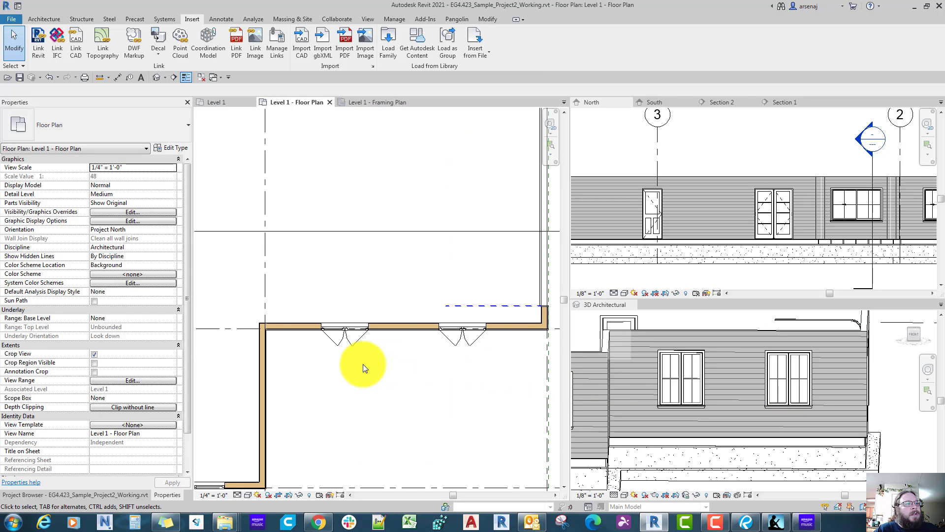
pyautogui.scroll(-2, 362, 364)
pyautogui.scroll(3, 376, 355)
pyautogui.press('d')
pyautogui.press('i')
pyautogui.scroll(5, 417, 326)
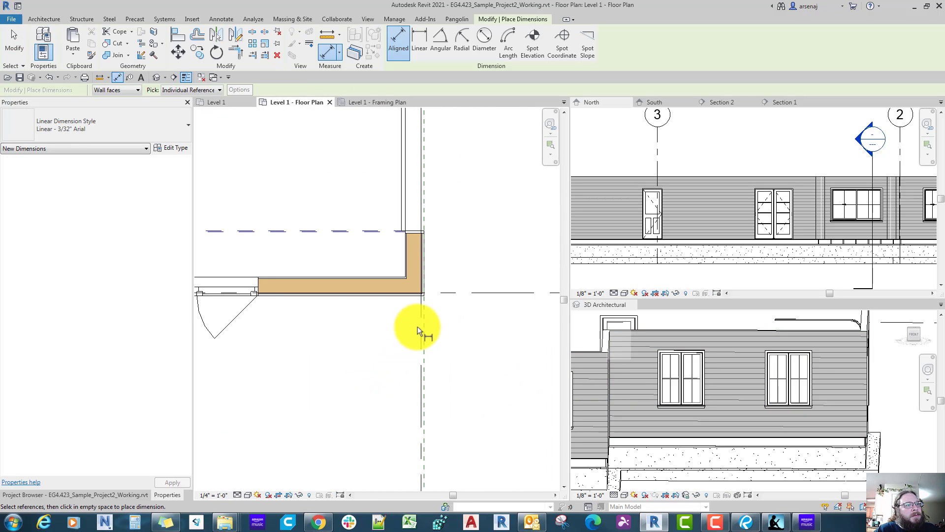
pyautogui.click(405, 327)
pyautogui.scroll(-5, 400, 327)
pyautogui.scroll(4, 388, 329)
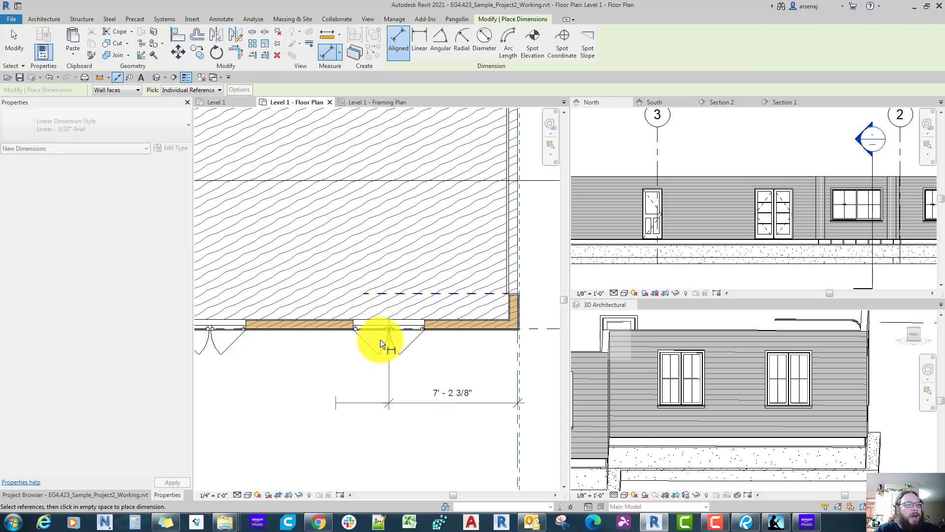
pyautogui.click(302, 328)
pyautogui.scroll(-3, 303, 338)
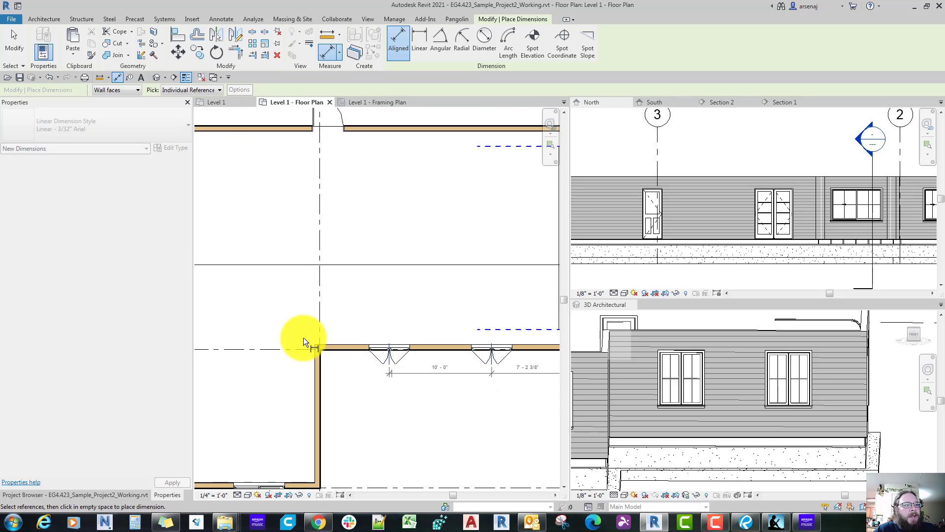
pyautogui.scroll(4, 304, 336)
pyautogui.click(317, 270)
pyautogui.scroll(-2, 381, 339)
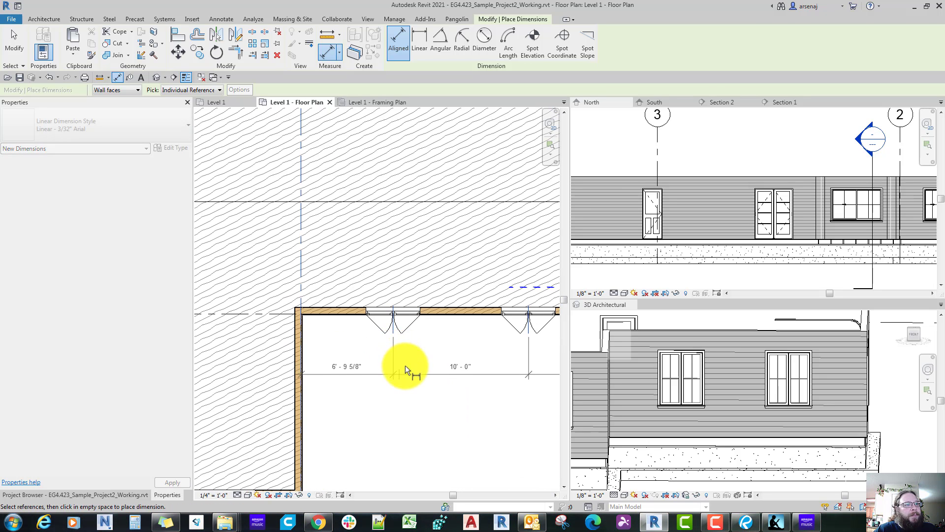
pyautogui.scroll(-3, 418, 397)
pyautogui.scroll(4, 418, 397)
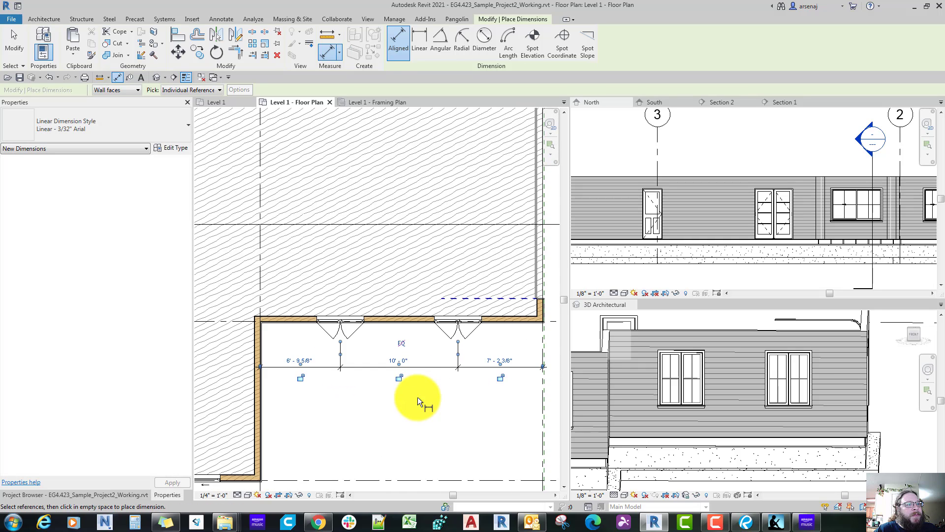
# Step: Set the dimension string's segments equal to space the two garage windows evenly between grids 3 and 4
pyautogui.scroll(-2, 416, 395)
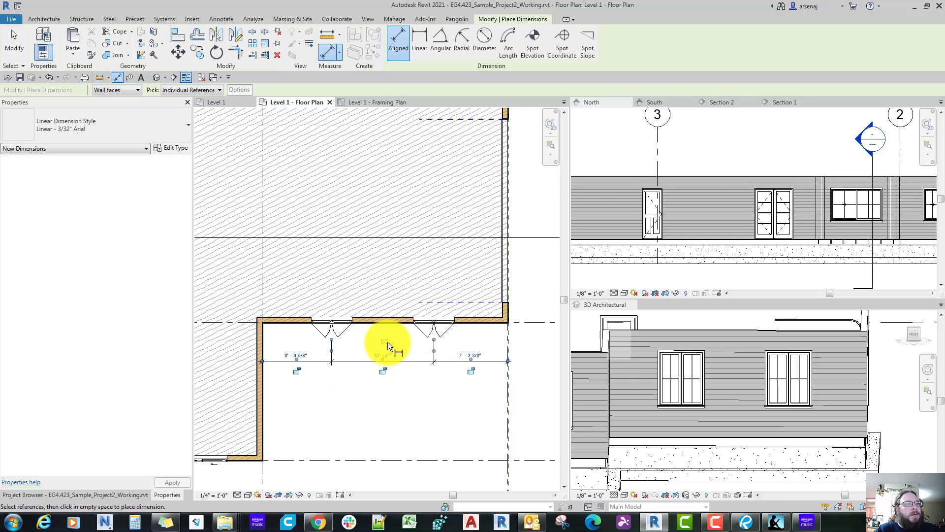
pyautogui.click(386, 341)
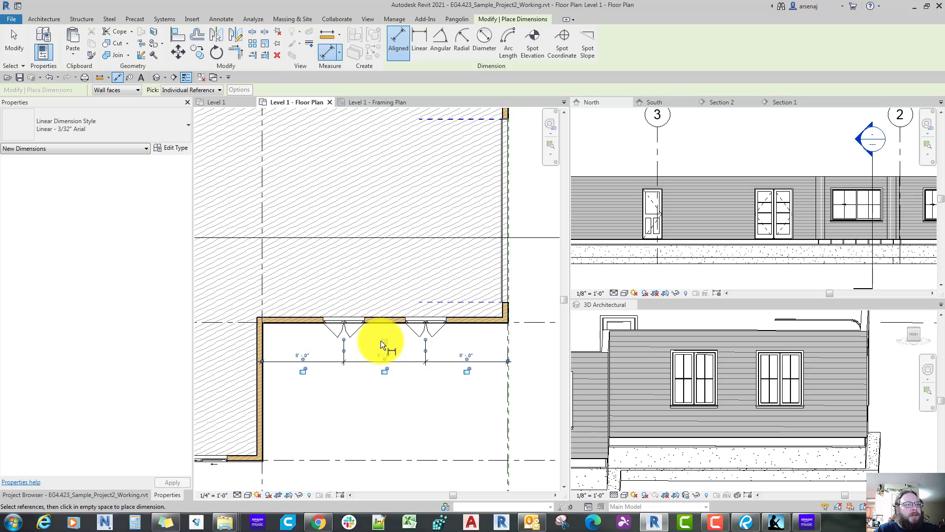
pyautogui.scroll(2, 380, 341)
pyautogui.press('Escape')
pyautogui.press('Escape')
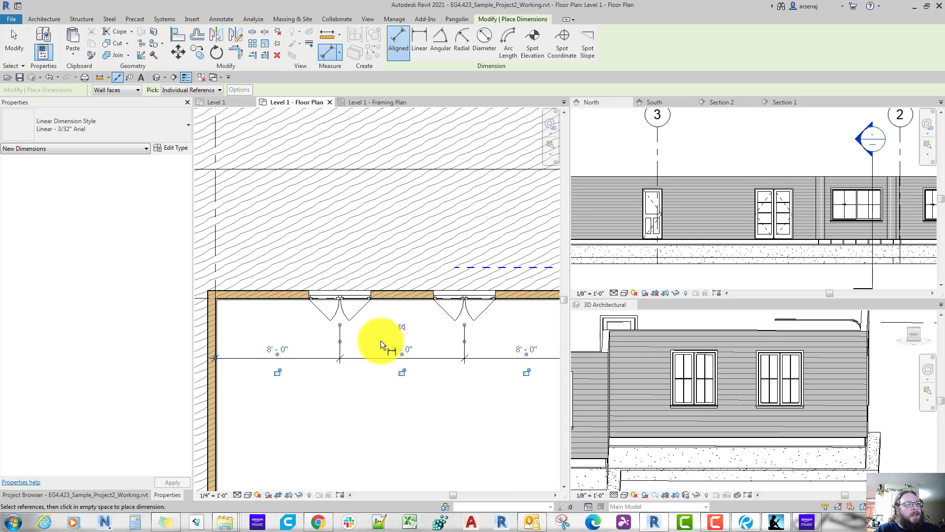
pyautogui.scroll(-2, 380, 342)
pyautogui.click(407, 352)
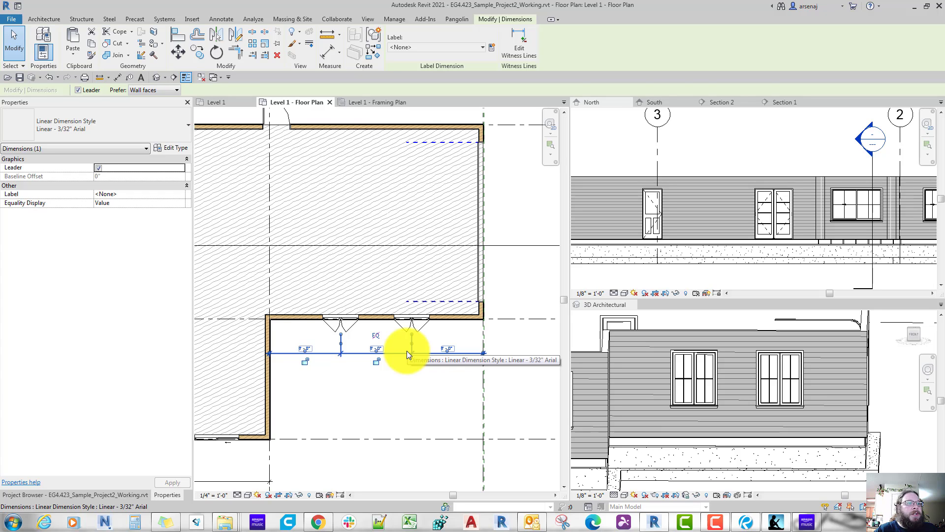
pyautogui.scroll(1, 400, 348)
pyautogui.click(373, 334)
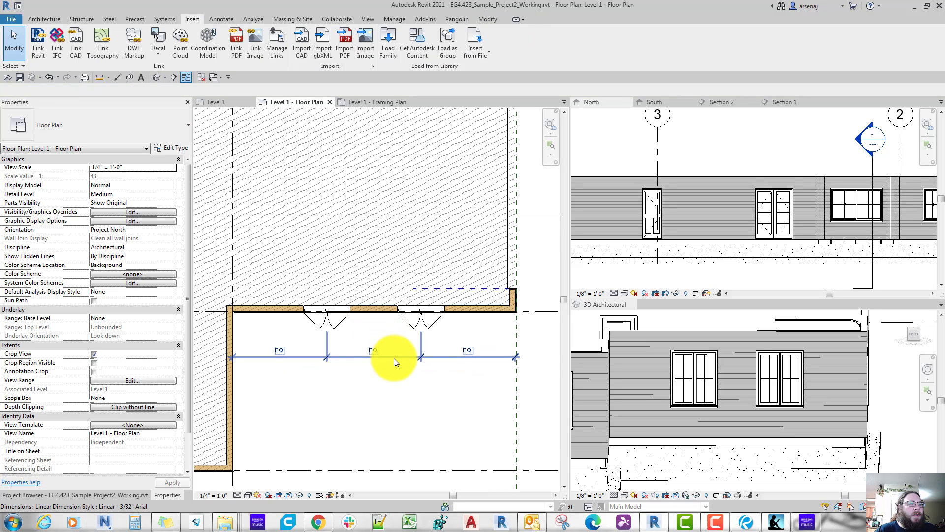
# Step: Try deleting the dimension string with Unconstrain and shifting the window nearer grid 4 along the wall, undoing both
pyautogui.press('Delete')
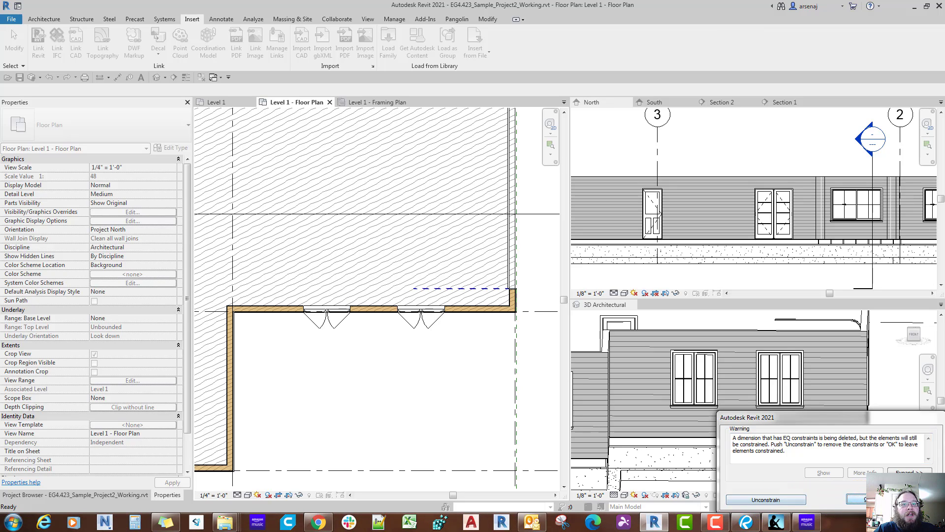
pyautogui.click(764, 500)
pyautogui.click(414, 325)
pyautogui.scroll(2, 415, 325)
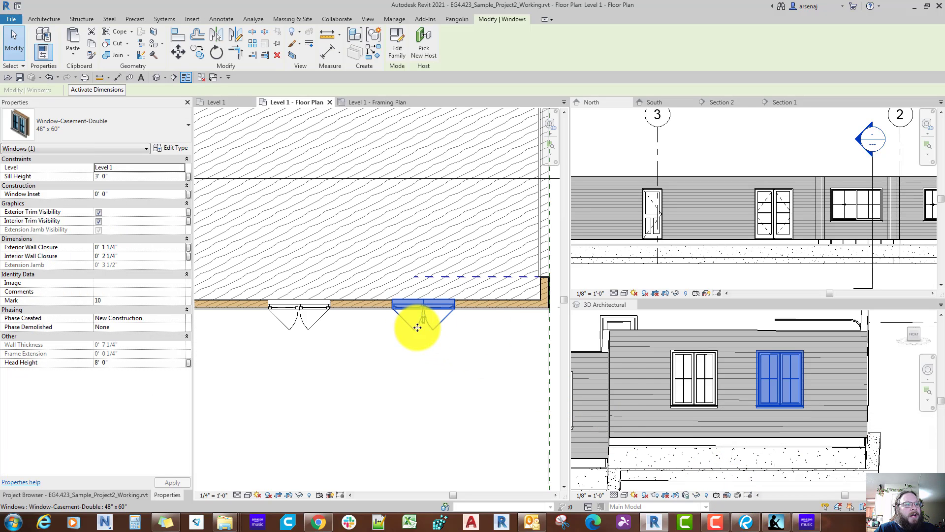
pyautogui.moveTo(416, 327); pyautogui.dragTo(449, 331)
pyautogui.click(451, 376)
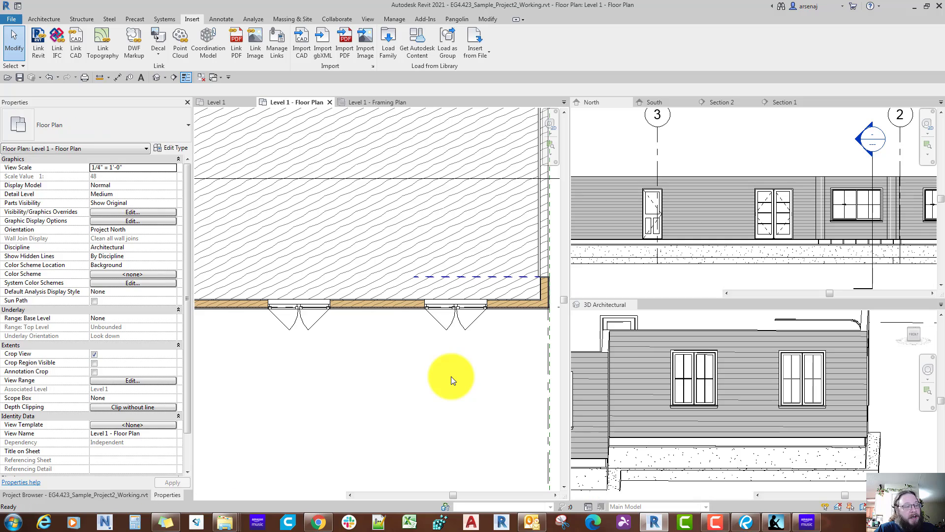
pyautogui.scroll(-2, 451, 376)
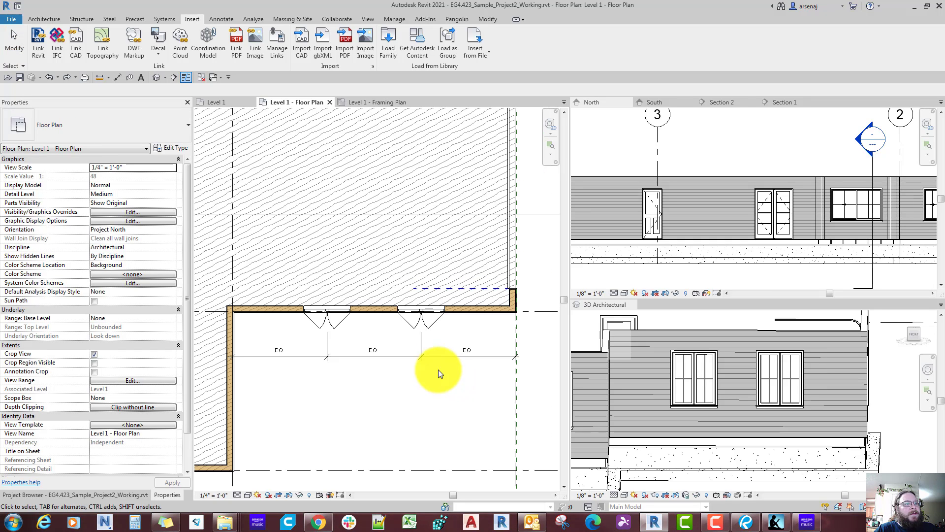
# Step: Delete the equalised dimension string while leaving the two garage windows constrained
pyautogui.click(409, 355)
pyautogui.press('Delete')
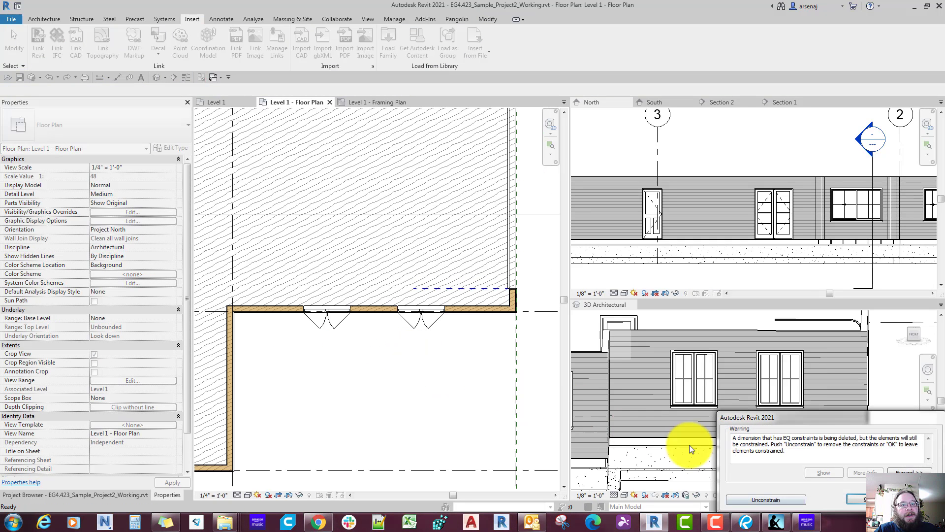
pyautogui.click(859, 499)
# Step: Try moving the constrained window toward grid 4 by removing its constraints, and undo back to the dimension string
pyautogui.click(424, 324)
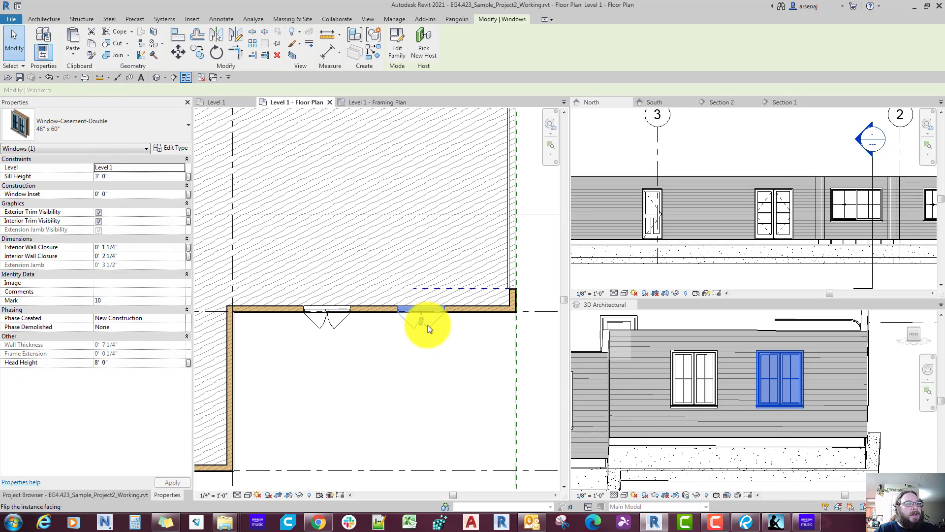
pyautogui.moveTo(427, 323); pyautogui.dragTo(446, 326)
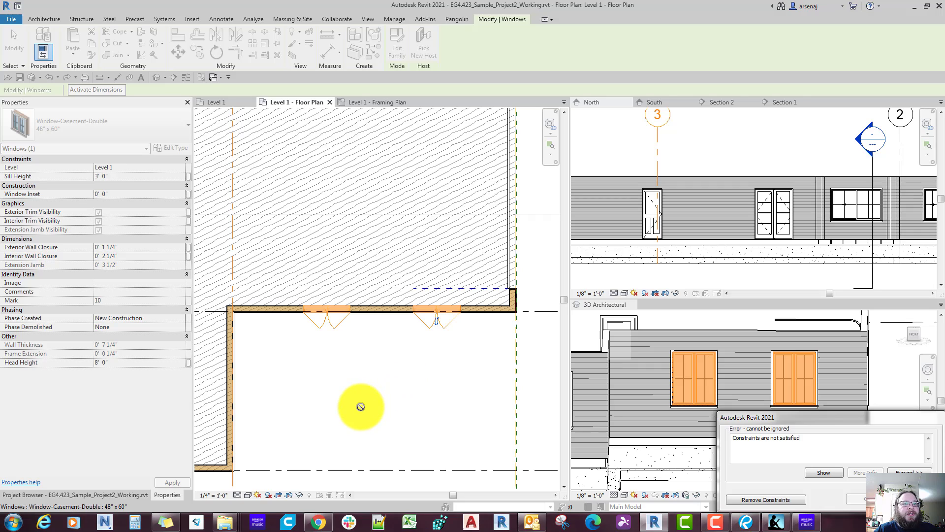
pyautogui.click(787, 500)
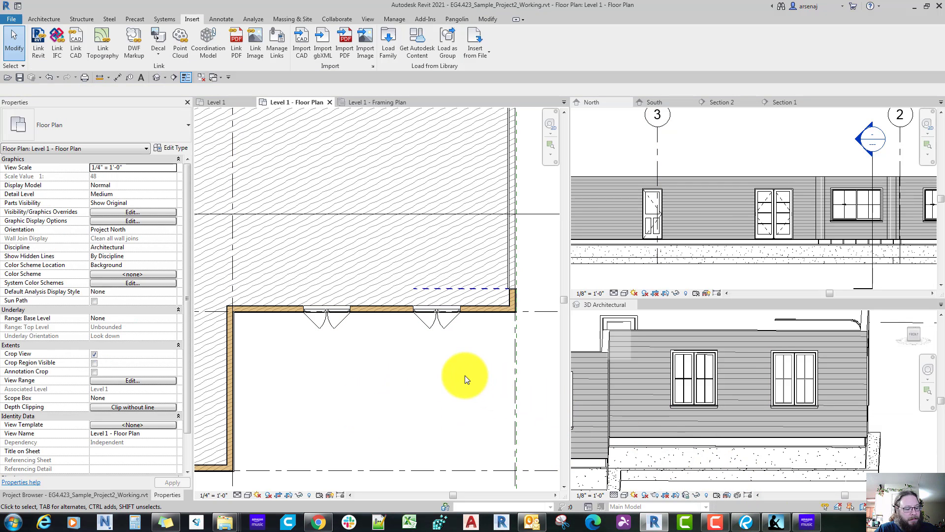
pyautogui.hotkey('ctrl', 'z')
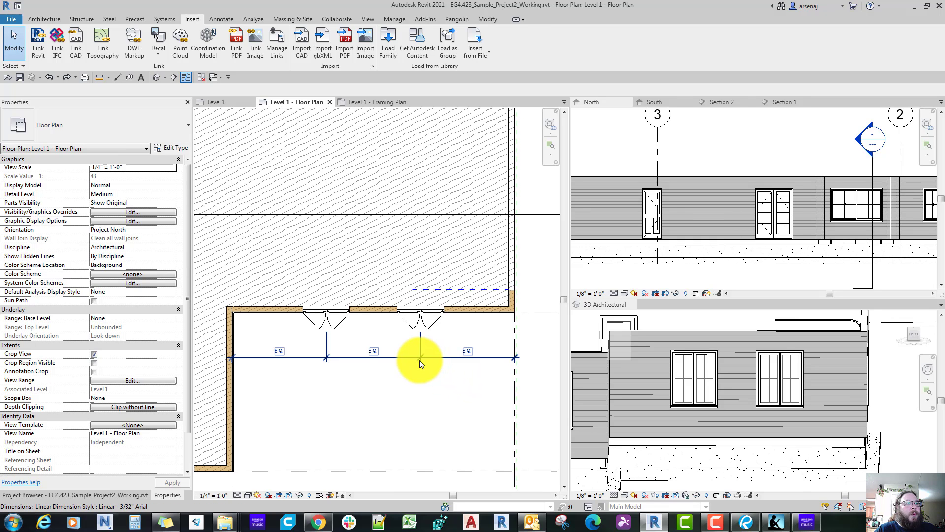
# Step: Switch to Bluebeam Revu and examine the whole reference floor plan against the modelled exterior walls and openings
pyautogui.click(417, 357)
pyautogui.press('Escape')
pyautogui.scroll(-3, 429, 376)
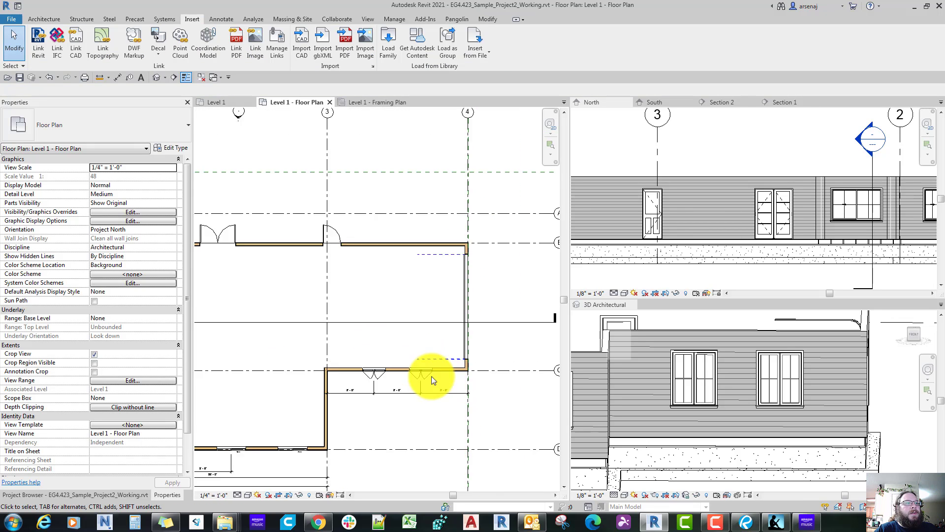
pyautogui.scroll(-2, 432, 376)
pyautogui.moveTo(432, 376); pyautogui.dragTo(439, 384, button='middle')
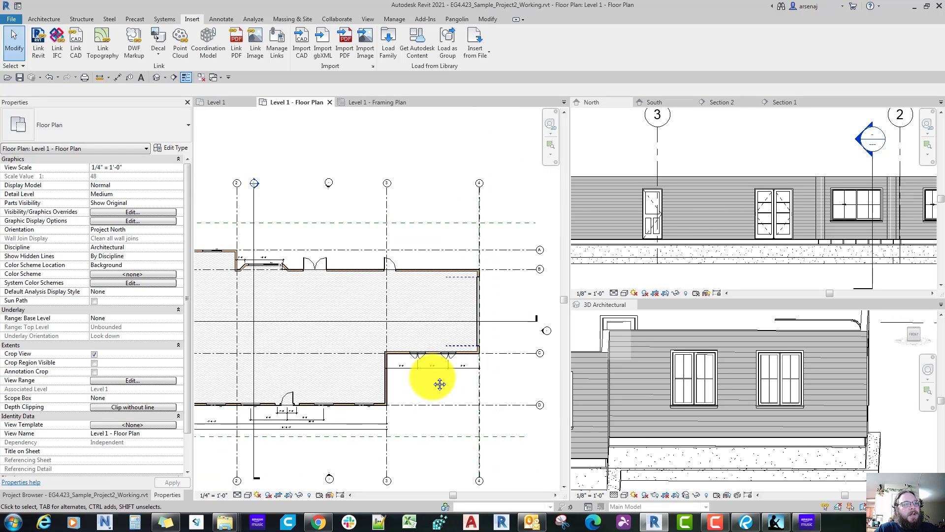
pyautogui.click(745, 521)
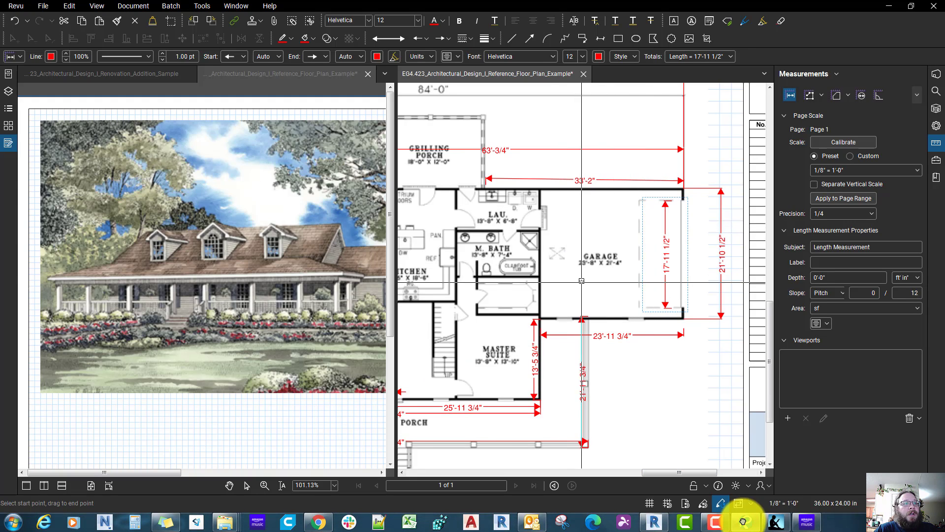
pyautogui.scroll(-3, 596, 320)
pyautogui.scroll(-1, 589, 444)
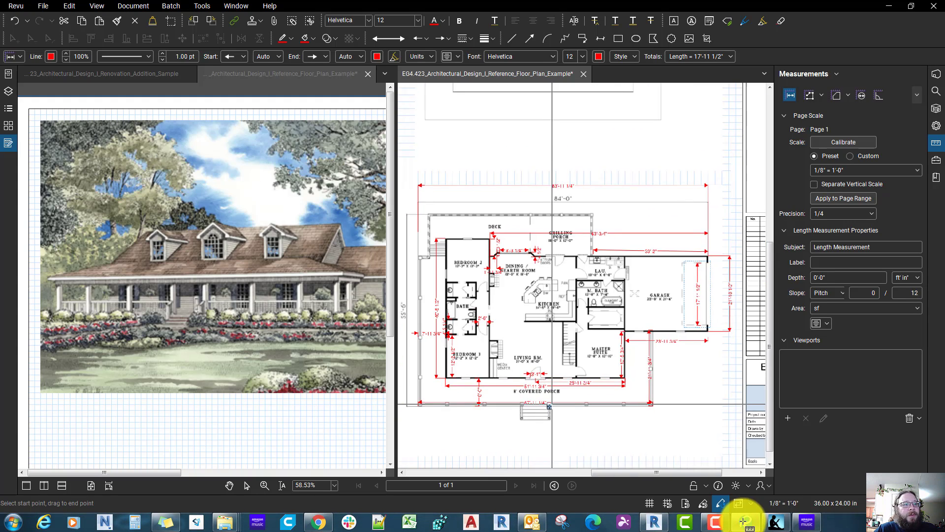
# Step: Switch back to Revit, start the Wall command, and look through the available basic wall types for an interior partition
pyautogui.click(660, 521)
pyautogui.scroll(4, 462, 355)
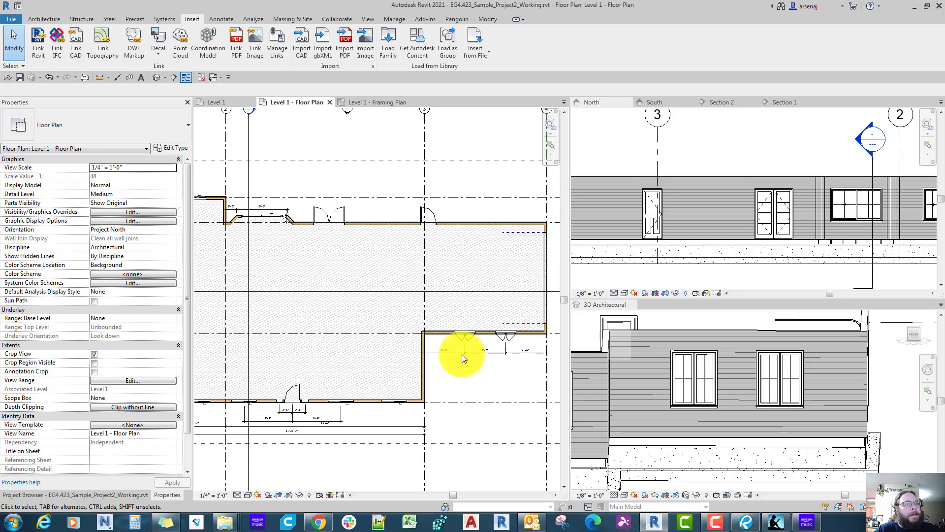
pyautogui.scroll(3, 462, 353)
pyautogui.scroll(-4, 462, 353)
pyautogui.moveTo(461, 353); pyautogui.dragTo(522, 381, button='middle')
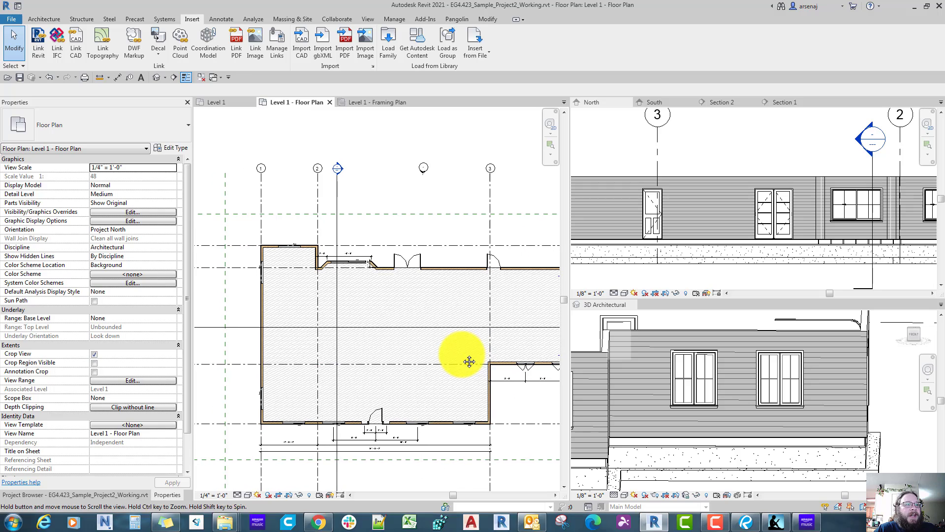
pyautogui.scroll(-3, 469, 360)
pyautogui.scroll(3, 416, 321)
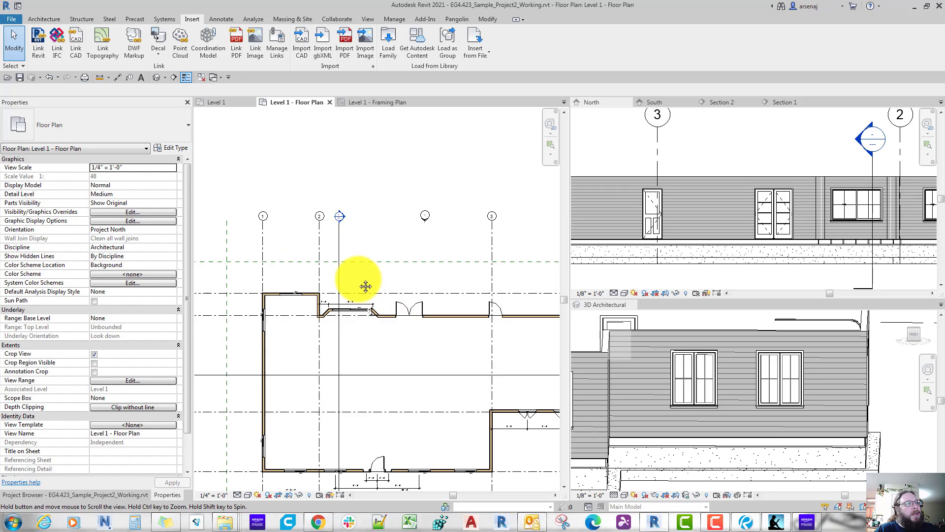
pyautogui.scroll(1, 366, 286)
pyautogui.press('w')
pyautogui.press('a')
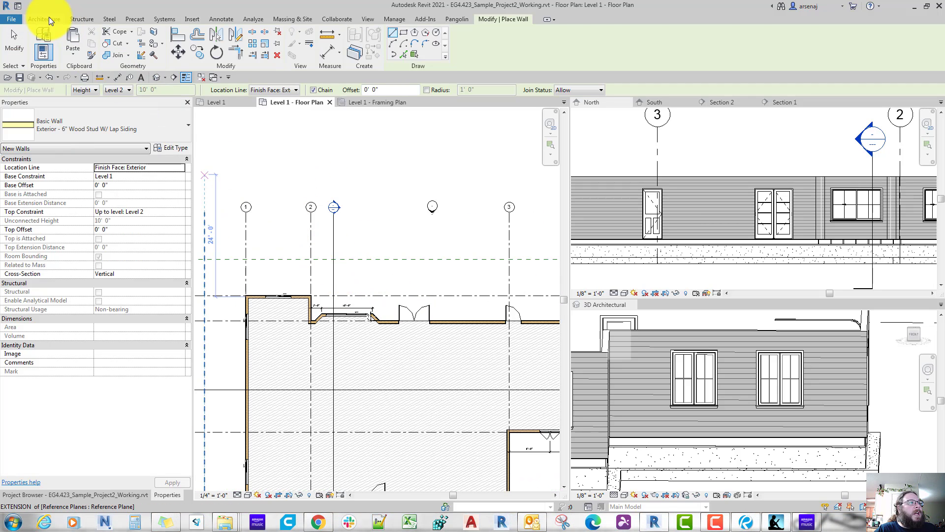
pyautogui.click(49, 17)
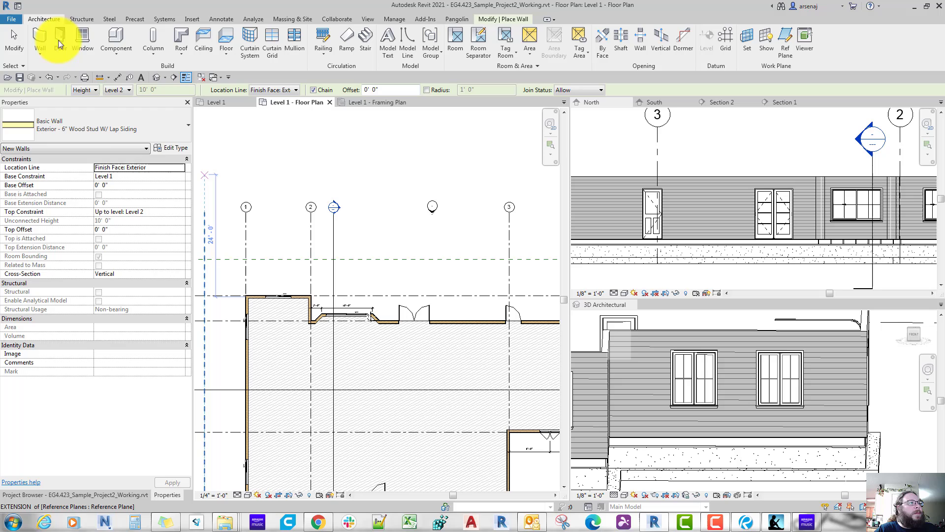
pyautogui.click(95, 131)
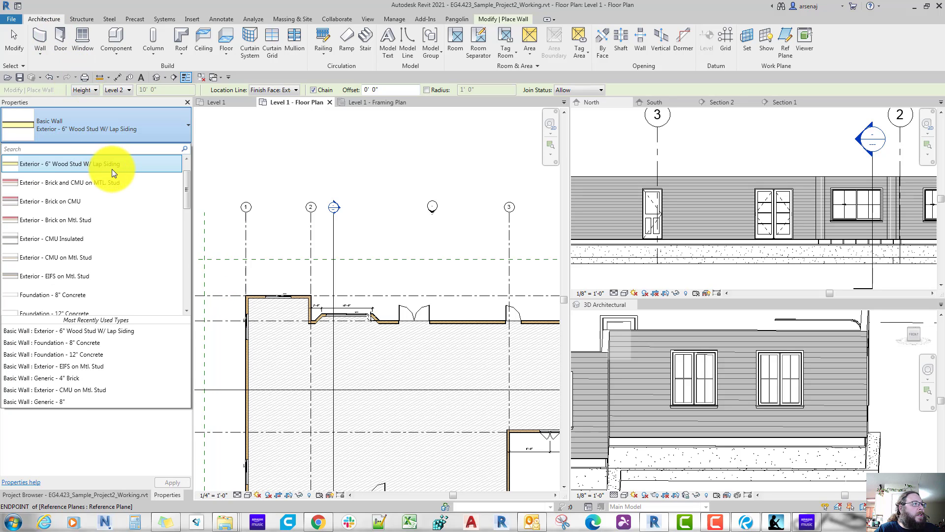
pyautogui.scroll(-3, 108, 220)
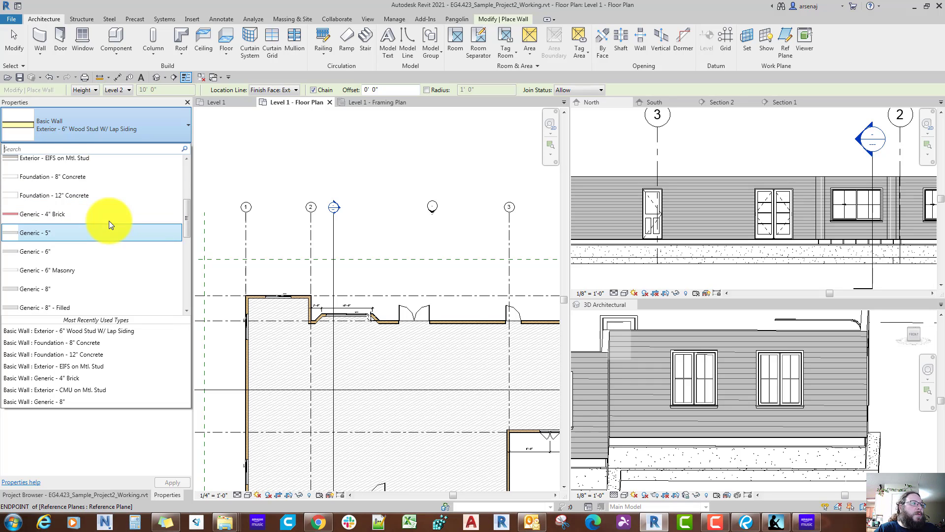
pyautogui.scroll(-6, 109, 220)
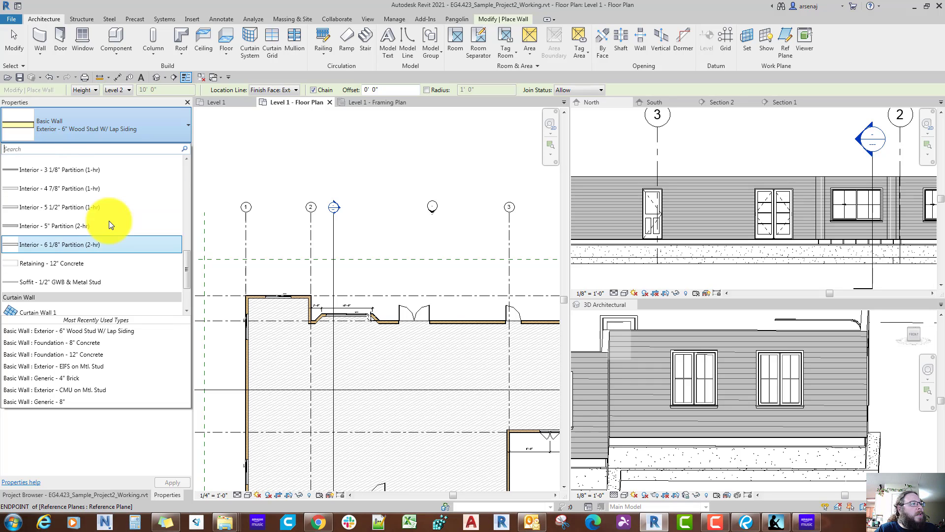
pyautogui.scroll(1, 109, 221)
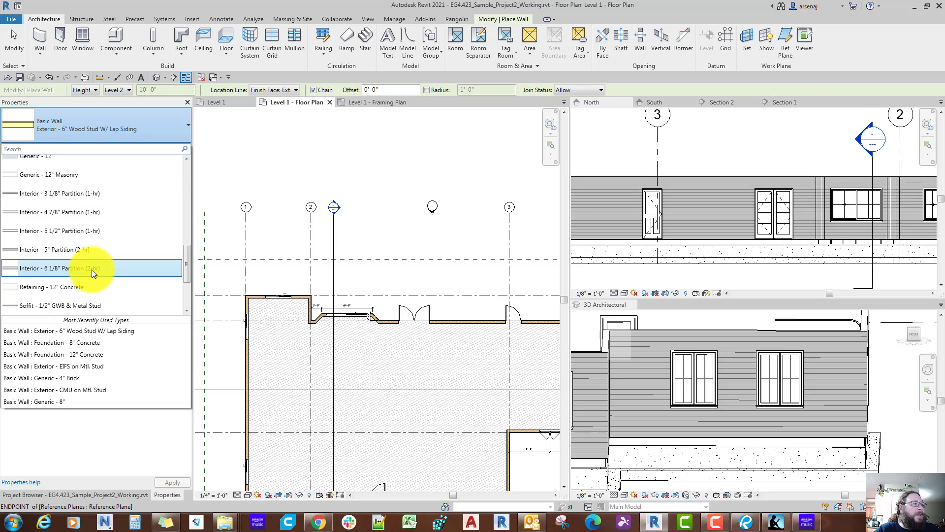
pyautogui.scroll(4, 92, 270)
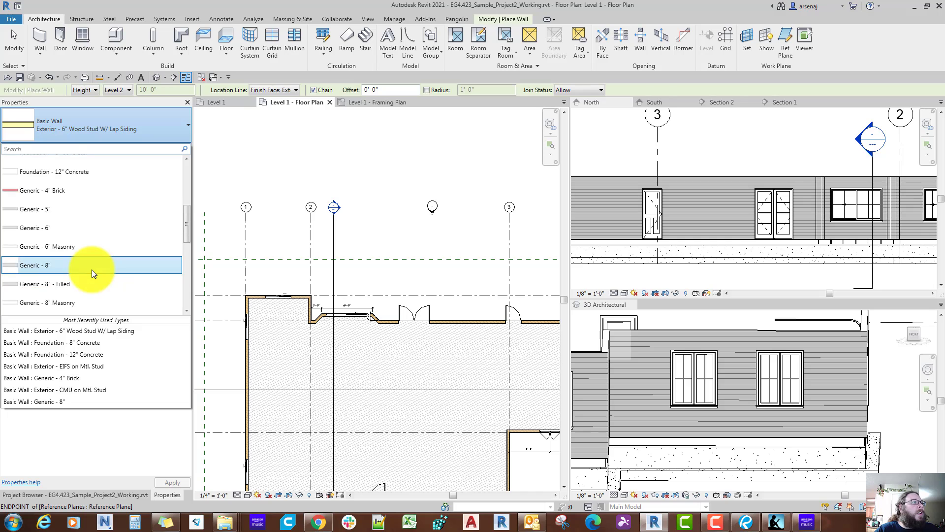
pyautogui.scroll(3, 91, 270)
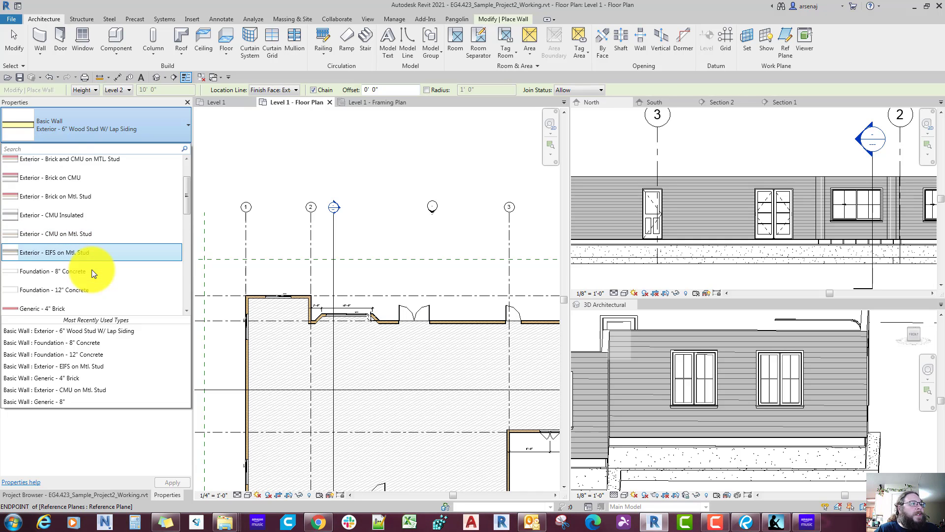
# Step: Restart the Wall command and duplicate the Exterior - 6" Wood Stud W/ Lap Siding type as Interior - 2x4 Wood Stud
pyautogui.press('Escape')
pyautogui.press('Escape')
pyautogui.press('a')
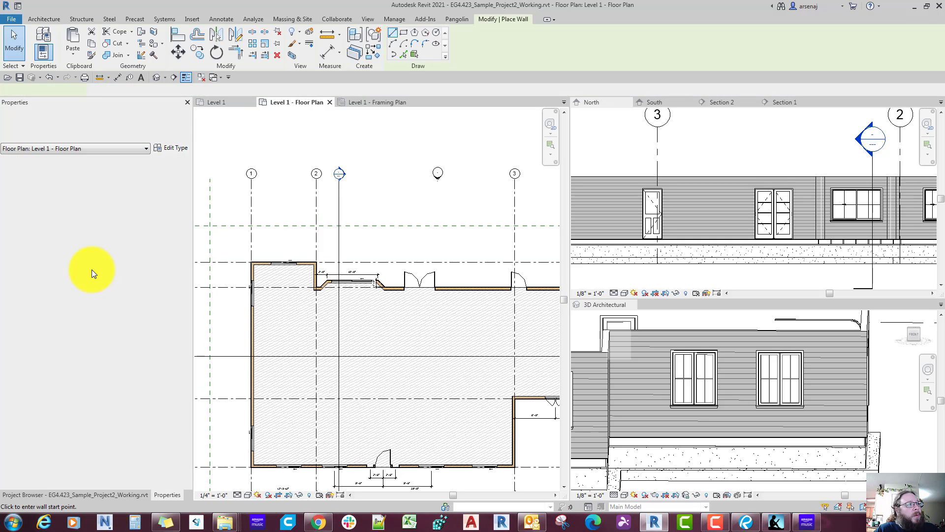
pyautogui.moveTo(99, 277); pyautogui.dragTo(103, 252, button='middle')
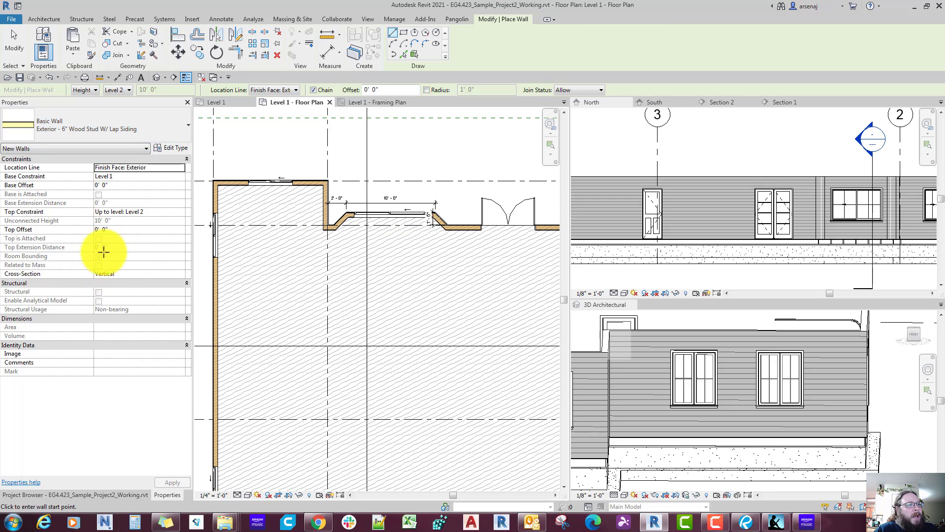
pyautogui.click(176, 149)
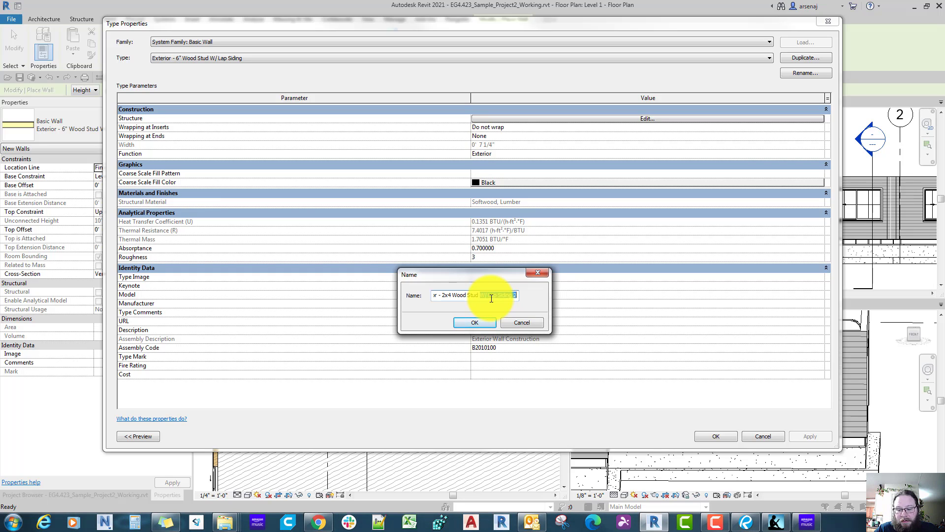
pyautogui.click(475, 323)
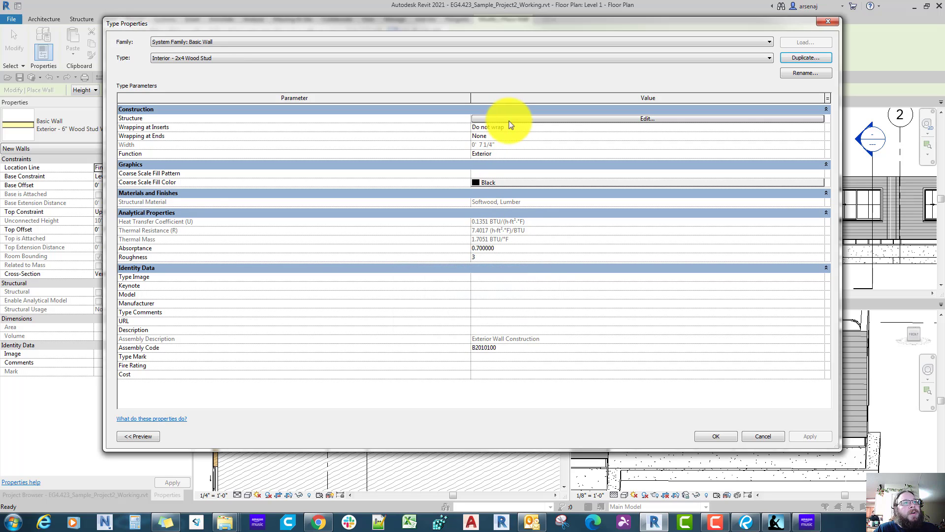
pyautogui.click(509, 119)
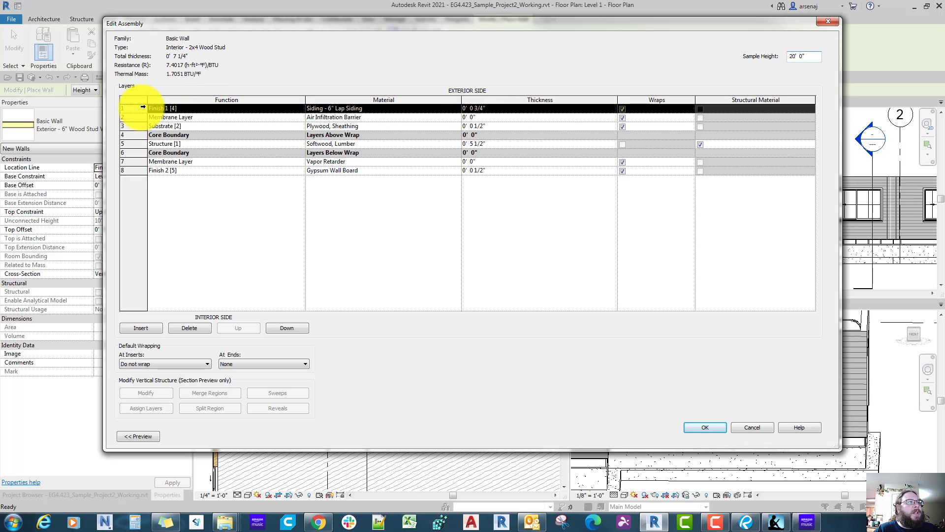
pyautogui.click(184, 323)
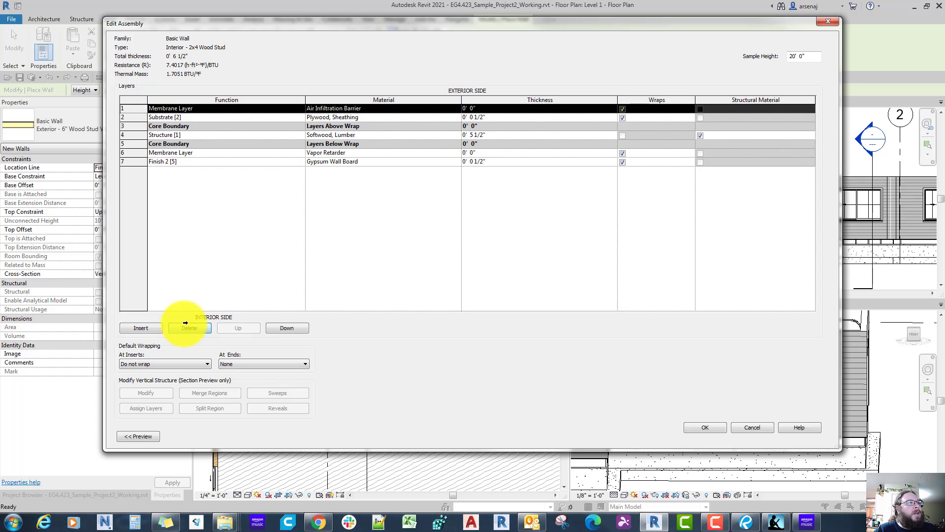
pyautogui.click(191, 328)
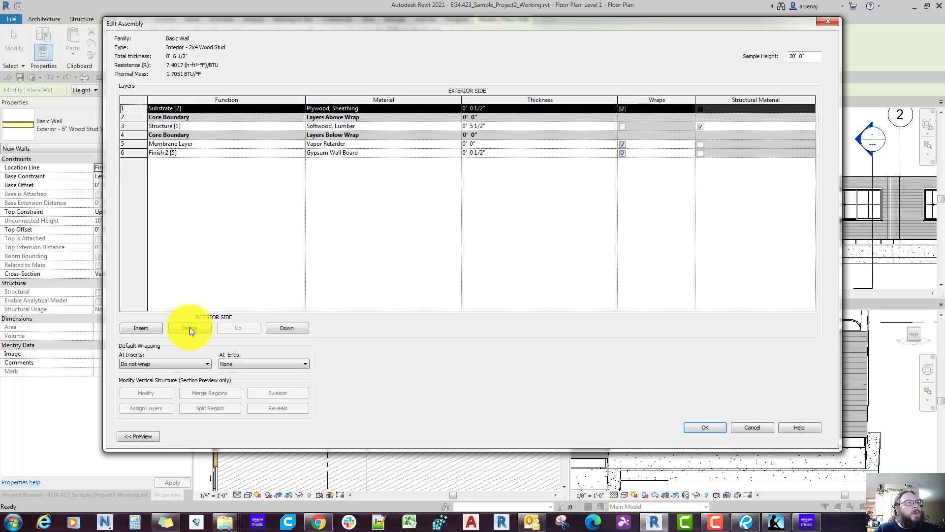
pyautogui.click(129, 153)
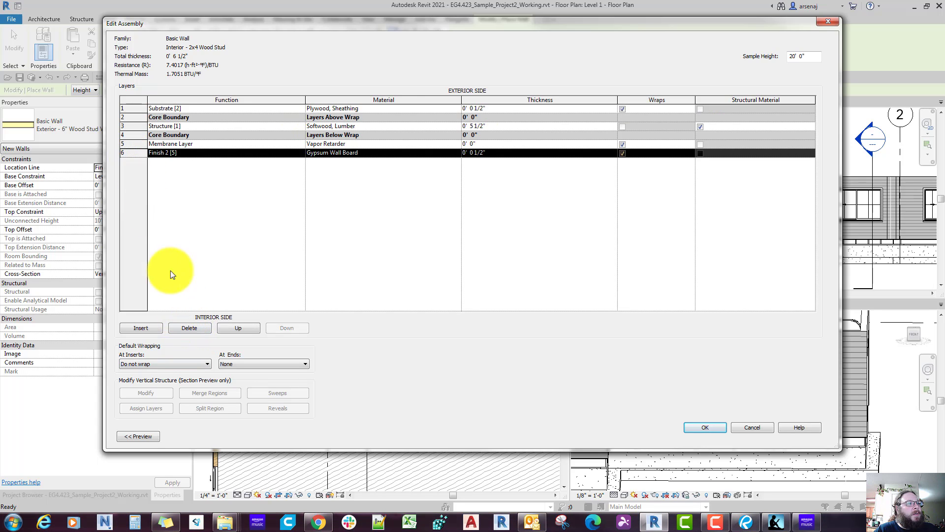
pyautogui.click(188, 326)
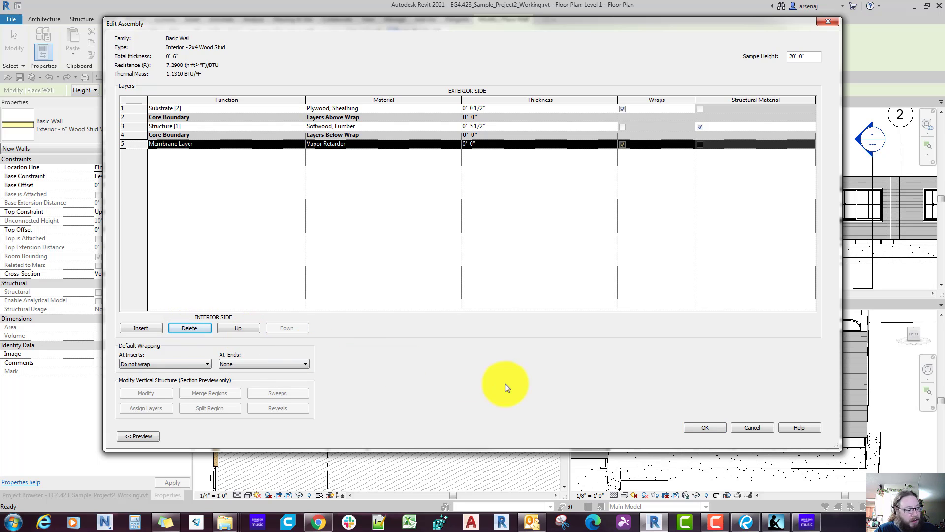
pyautogui.click(751, 429)
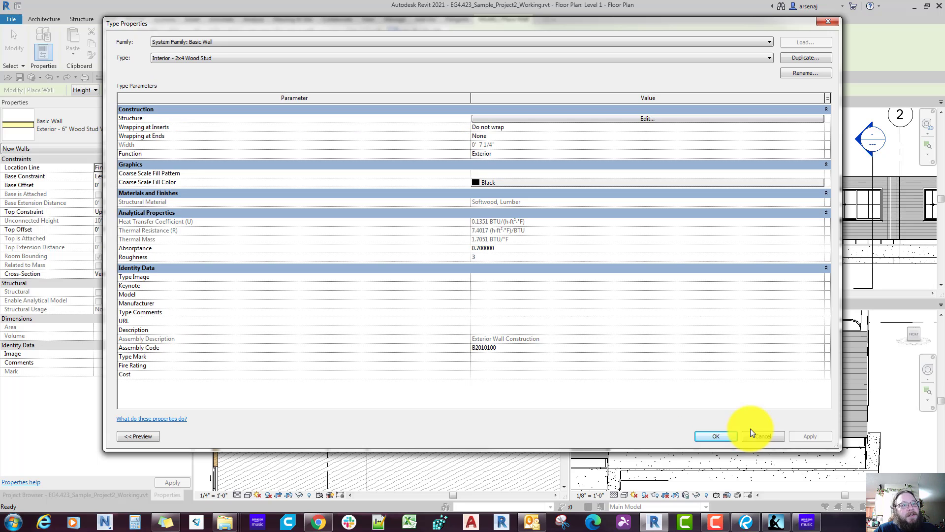
# Step: Delete the air infiltration barrier, vapor retarder and 6" lap siding layers from the new interior wall type's structure
pyautogui.click(506, 119)
pyautogui.click(132, 163)
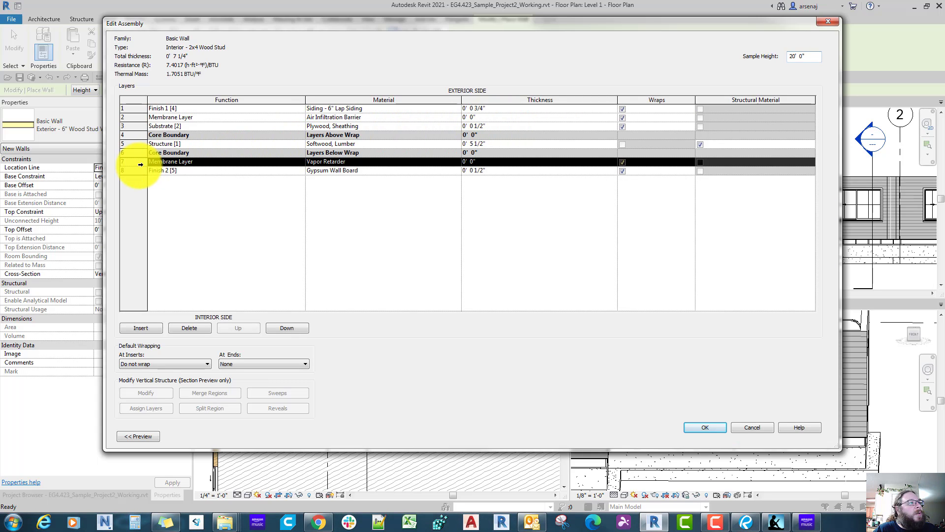
pyautogui.click(132, 119)
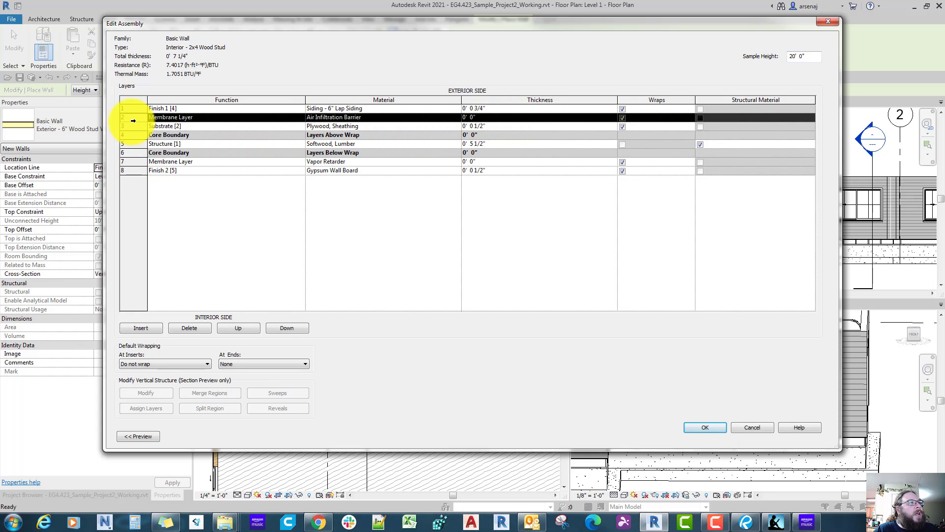
pyautogui.click(198, 329)
pyautogui.click(130, 153)
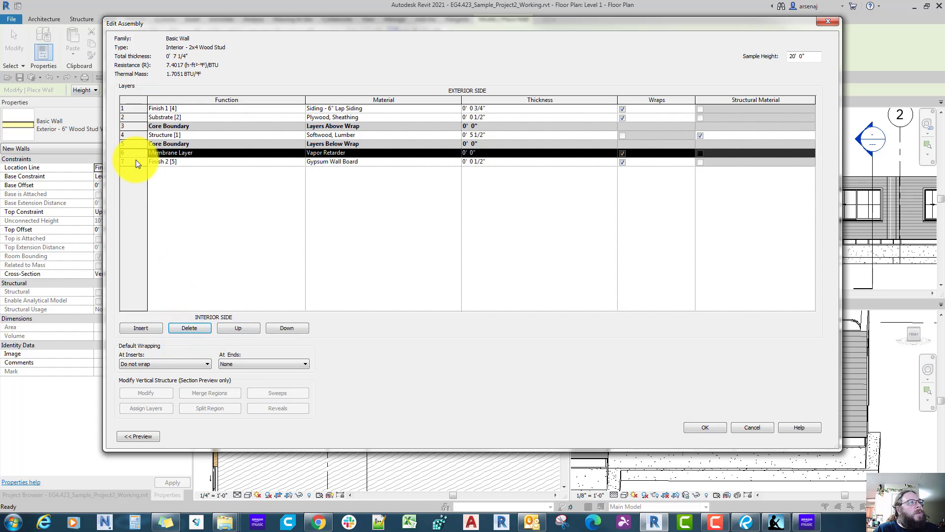
pyautogui.click(197, 327)
pyautogui.click(131, 117)
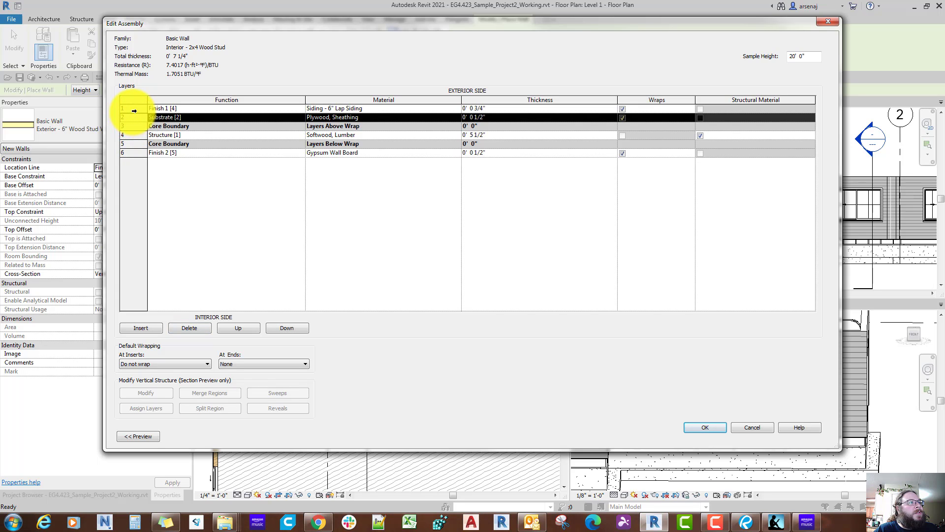
pyautogui.click(133, 110)
pyautogui.click(195, 329)
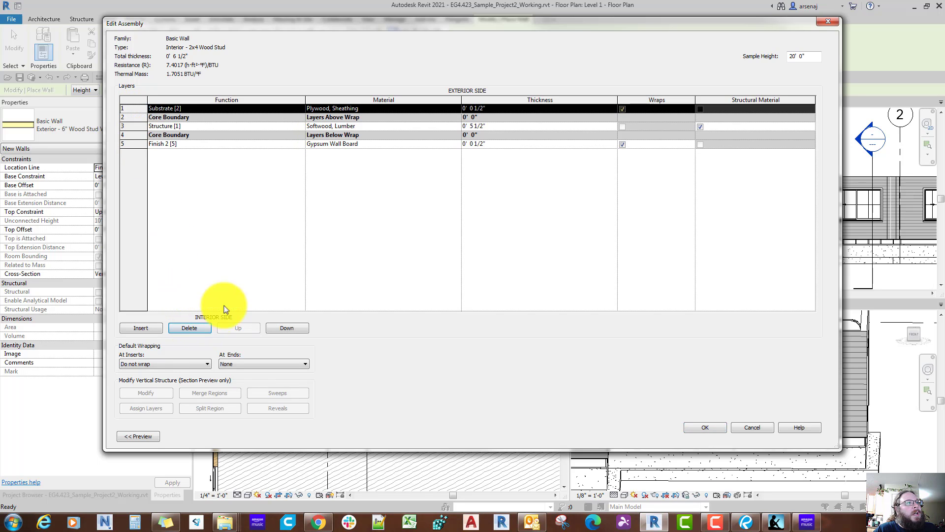
# Step: Change the plywood sheathing layer of Interior - 2x4 Wood Stud to Gypsum Wall Board with the function Finish 1 [4]
pyautogui.click(459, 109)
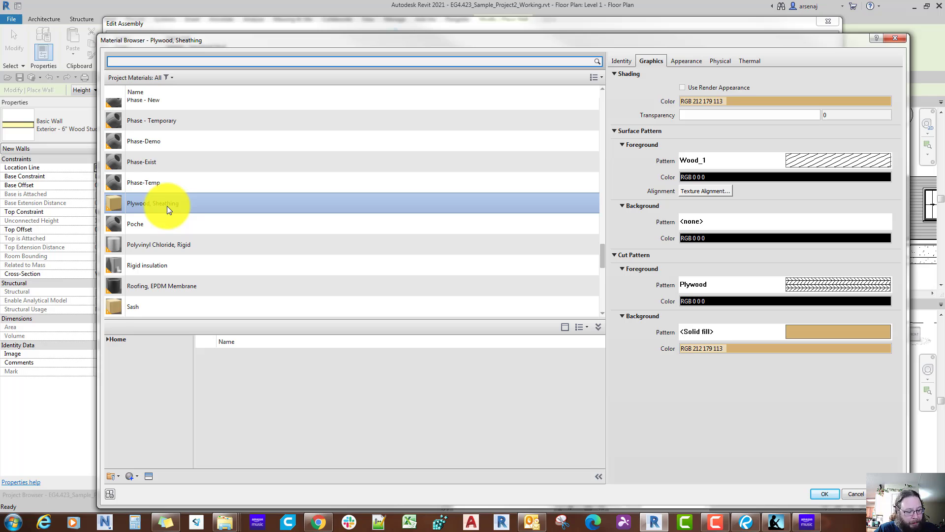
pyautogui.write('g')
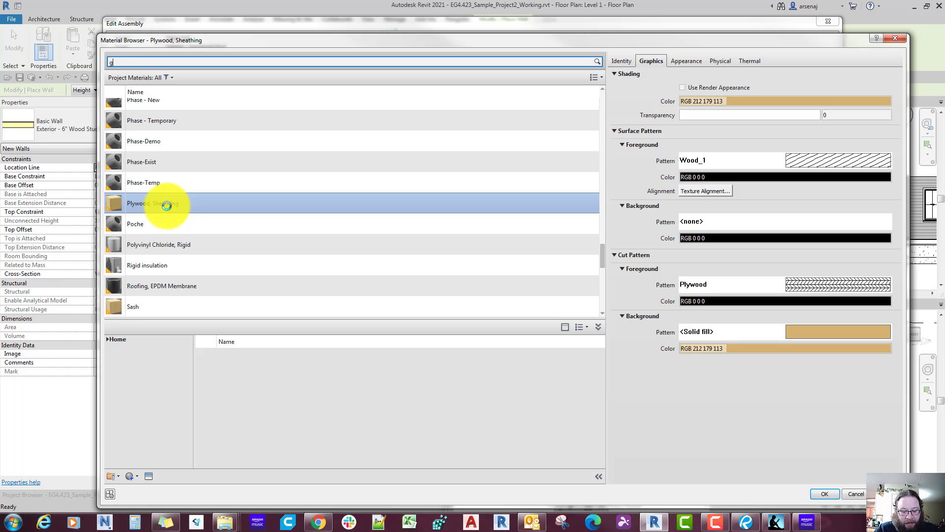
pyautogui.write('ypsum')
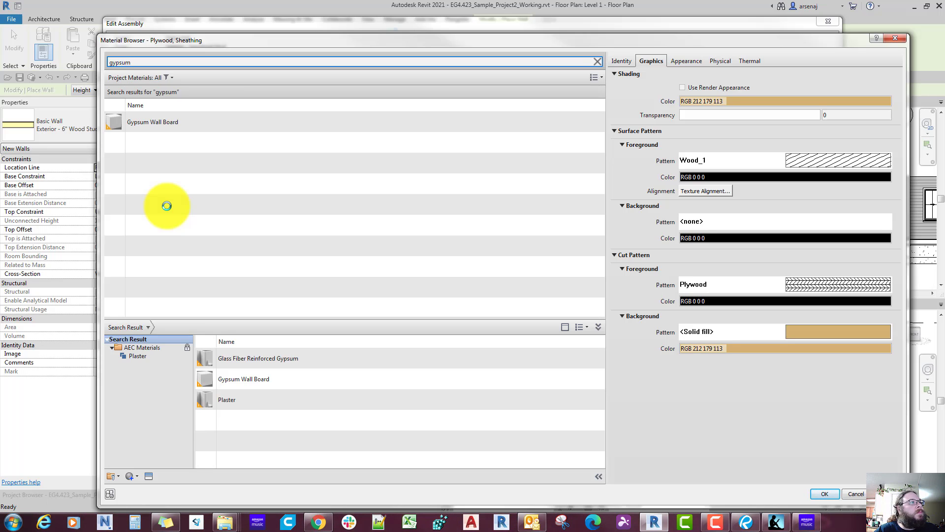
pyautogui.doubleClick(163, 127)
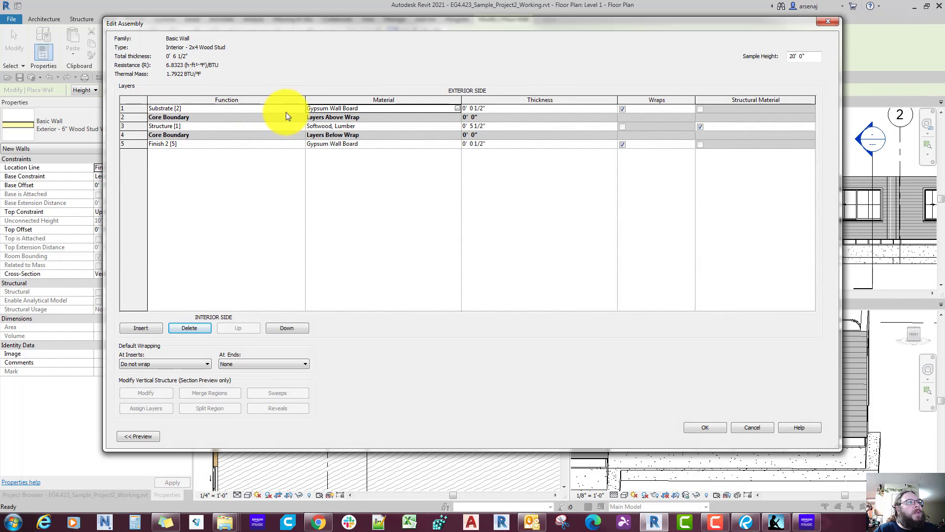
pyautogui.click(300, 109)
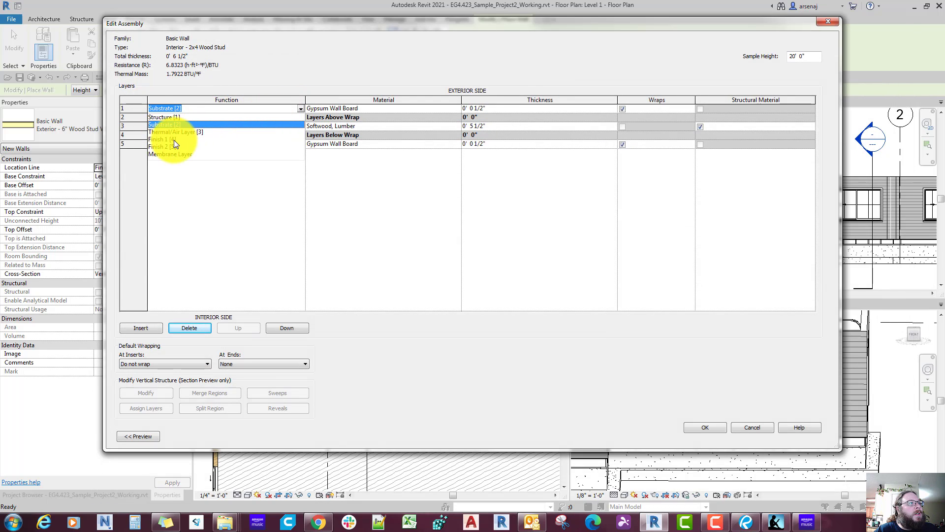
pyautogui.click(174, 140)
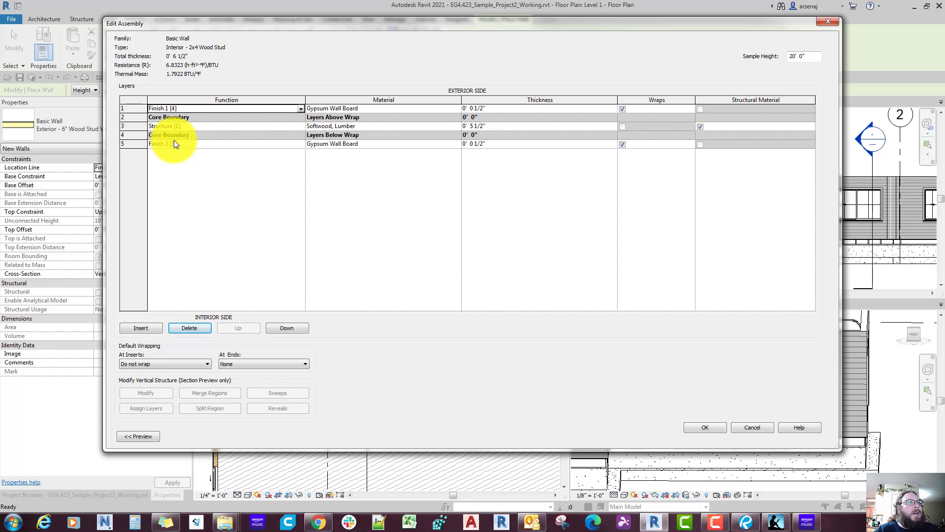
# Step: Set the Structure [1] layer's thickness to 0' 3 1/2" and accept the new interior wall type
pyautogui.click(482, 127)
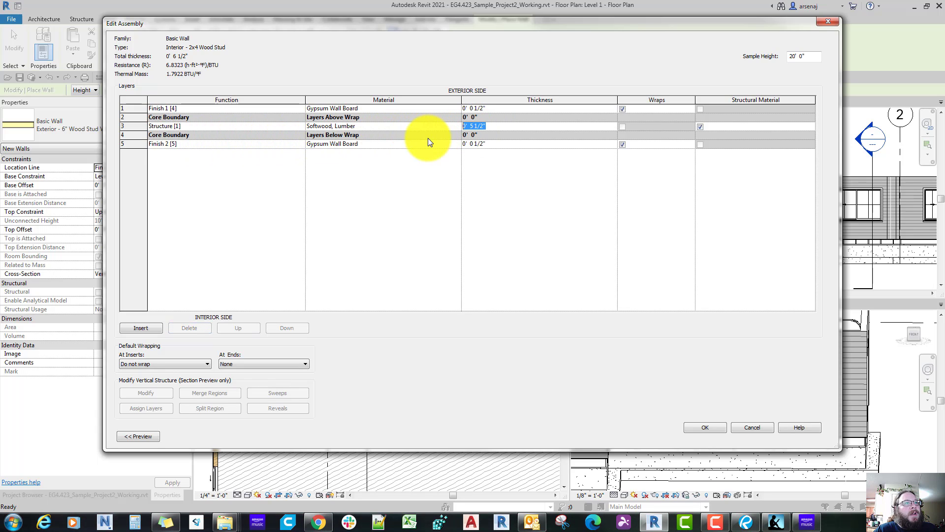
pyautogui.write('0 3.5')
pyautogui.press('Tab')
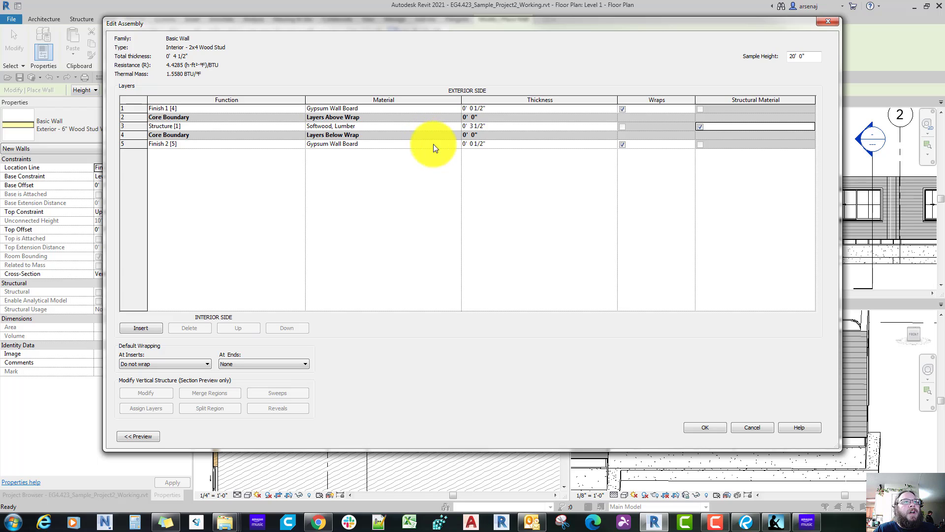
pyautogui.click(702, 428)
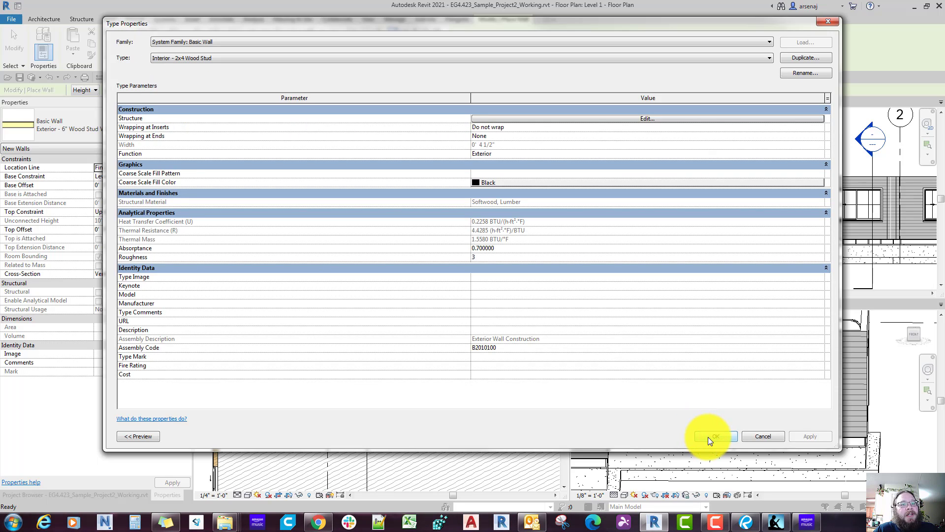
pyautogui.click(707, 435)
# Step: Draw a vertical Interior - 2x4 Wood Stud wall about 26' 6" long, starting just below the exterior corner beside the angled bay
pyautogui.click(331, 236)
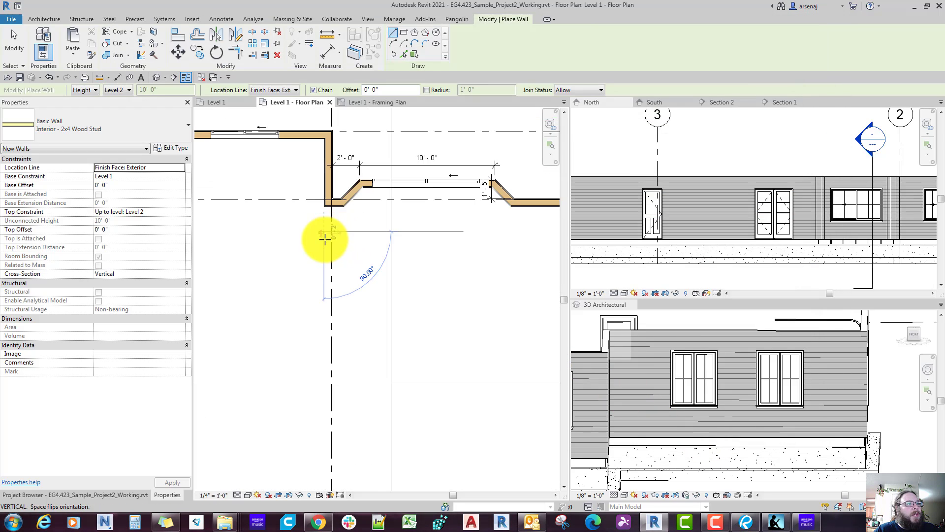
pyautogui.scroll(-4, 340, 269)
pyautogui.click(358, 353)
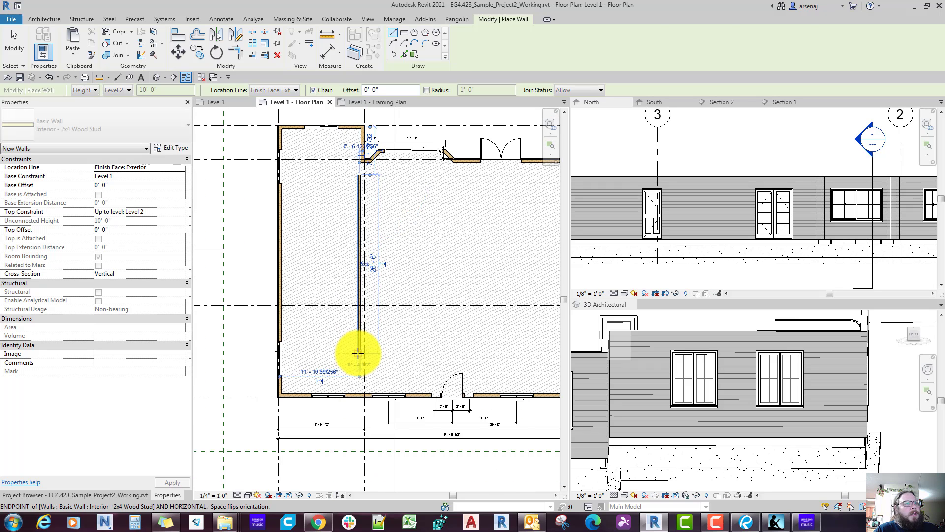
pyautogui.press('Escape')
pyautogui.scroll(4, 359, 353)
pyautogui.press('Escape')
pyautogui.scroll(2, 367, 305)
pyautogui.moveTo(368, 298)
pyautogui.mouseDown(button='middle')
pyautogui.moveTo(363, 361)
pyautogui.moveTo(376, 401)
pyautogui.moveTo(406, 344)
pyautogui.mouseUp(button='middle')
pyautogui.scroll(-1, 413, 378)
# Step: Switch to Bluebeam Revu and examine the wall between the bedrooms and the dining and living rooms, plus the surrounding interior partitions, on the reference floor plan
pyautogui.click(748, 521)
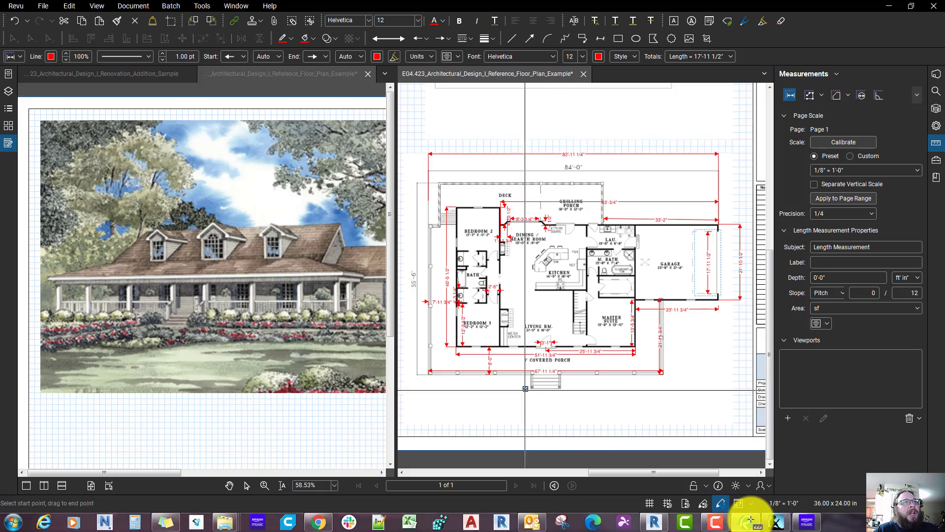
pyautogui.scroll(4, 536, 316)
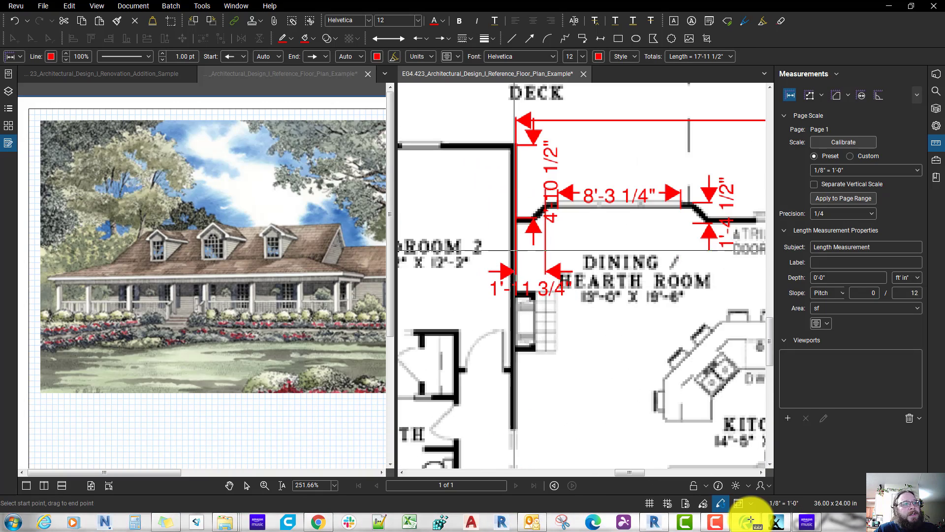
pyautogui.scroll(-3, 542, 269)
pyautogui.moveTo(536, 347); pyautogui.dragTo(538, 283, button='middle')
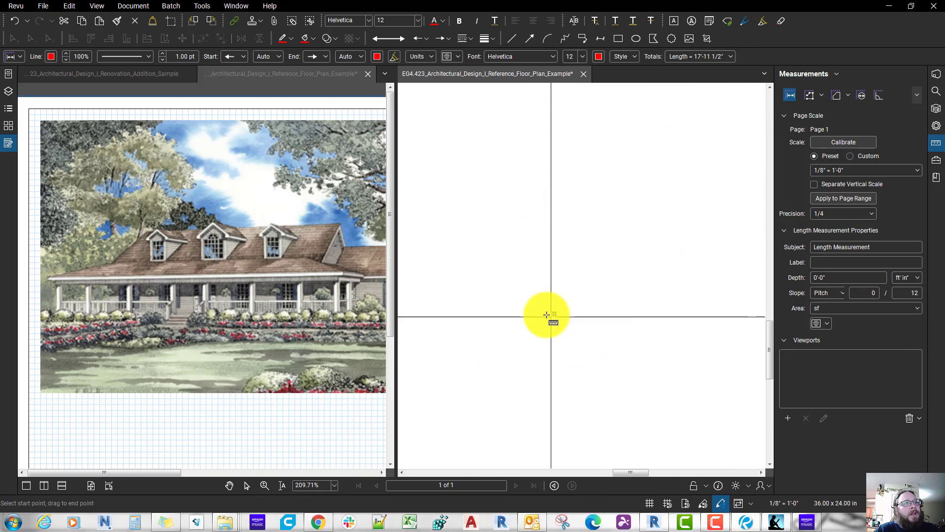
pyautogui.scroll(1, 515, 195)
pyautogui.scroll(2, 515, 194)
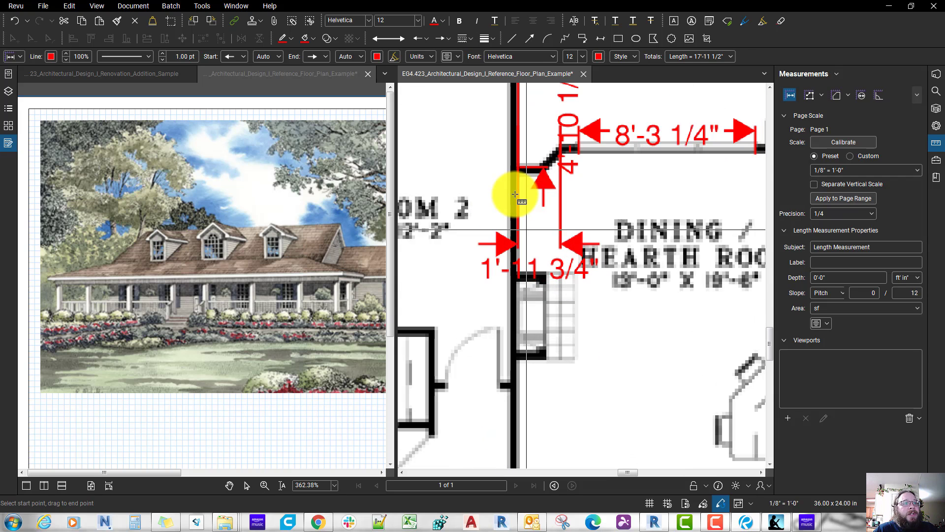
pyautogui.press('Escape')
pyautogui.scroll(-3, 514, 194)
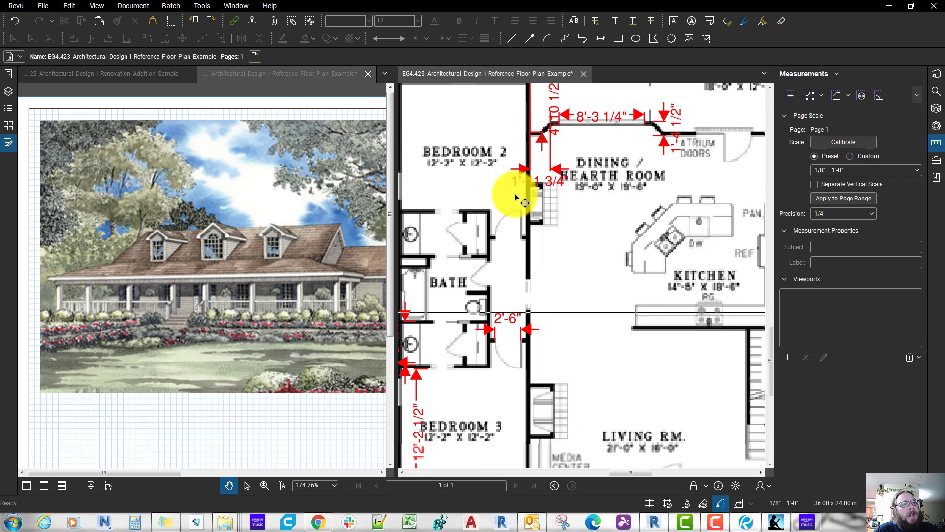
pyautogui.scroll(-2, 515, 194)
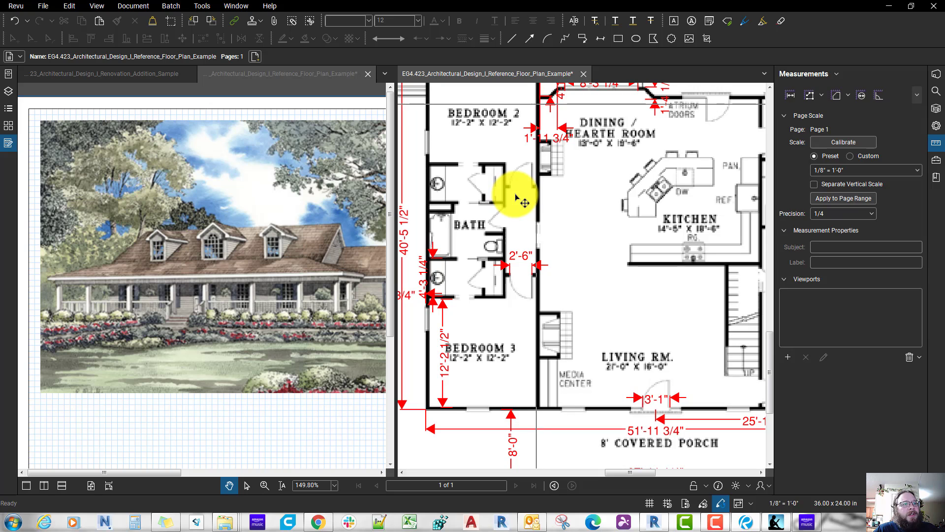
pyautogui.scroll(3, 548, 317)
pyautogui.scroll(-2, 566, 387)
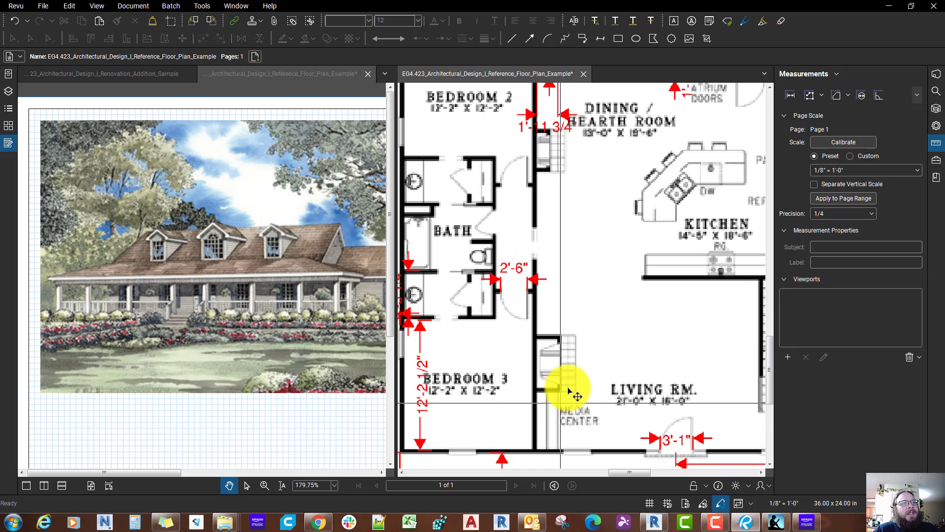
pyautogui.scroll(2, 569, 390)
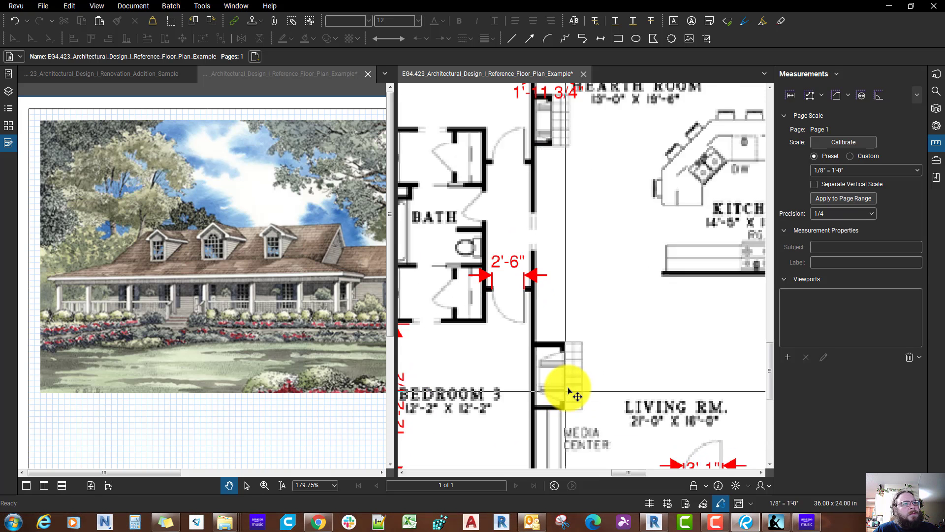
pyautogui.scroll(-2, 569, 390)
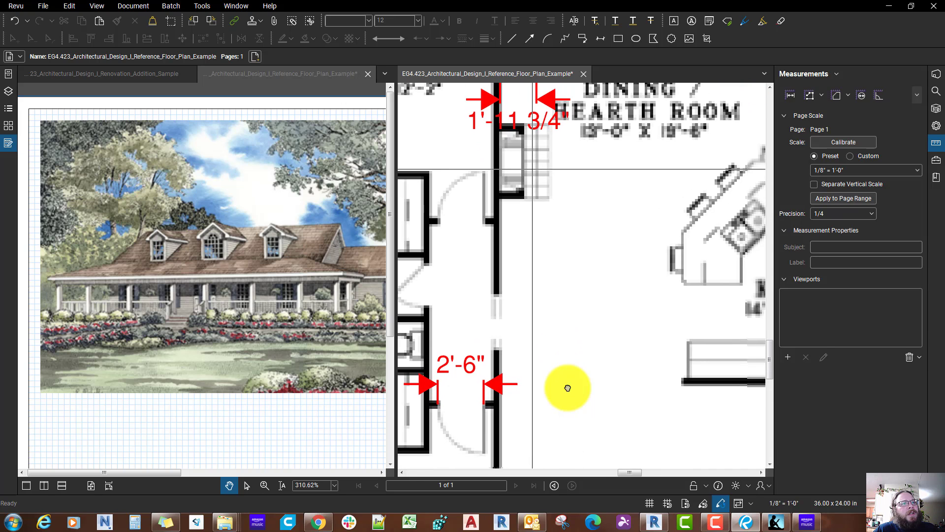
pyautogui.scroll(4, 569, 390)
pyautogui.scroll(-3, 585, 377)
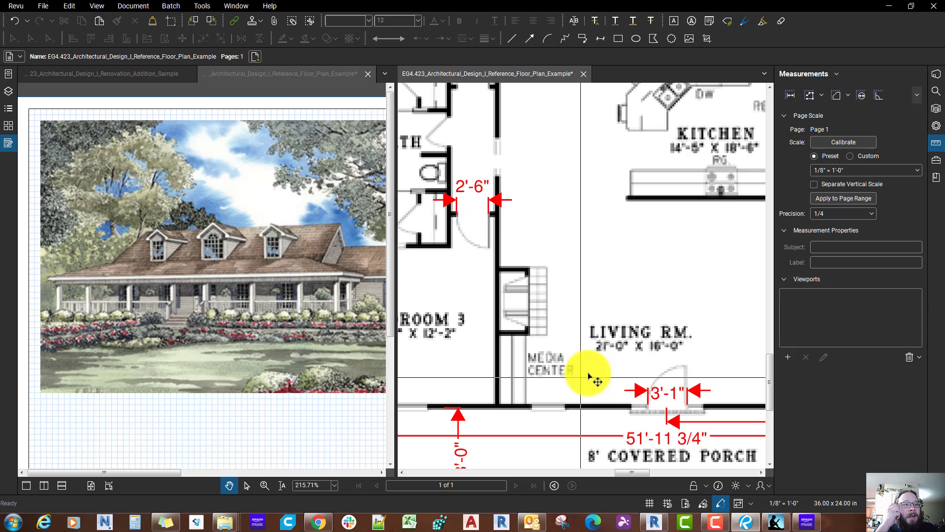
pyautogui.scroll(-1, 589, 376)
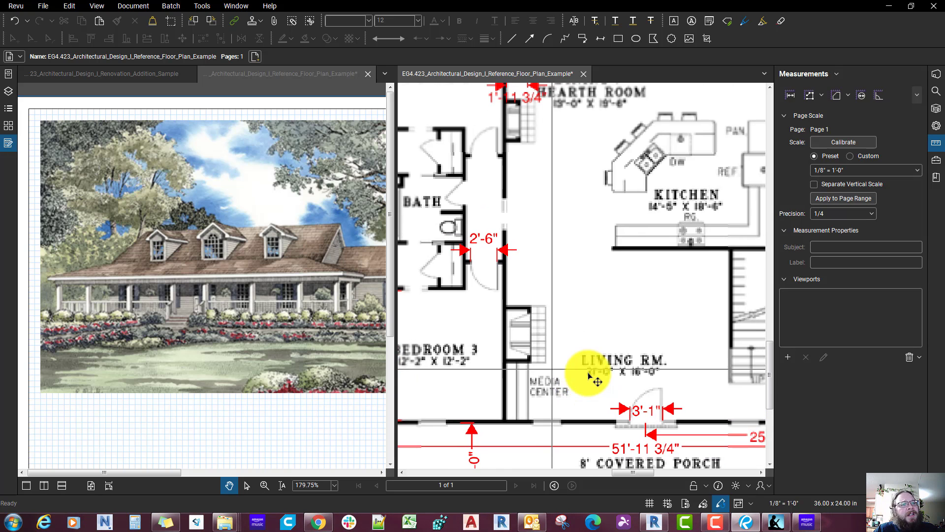
pyautogui.moveTo(588, 373); pyautogui.dragTo(583, 413, button='middle')
pyautogui.scroll(-1, 590, 376)
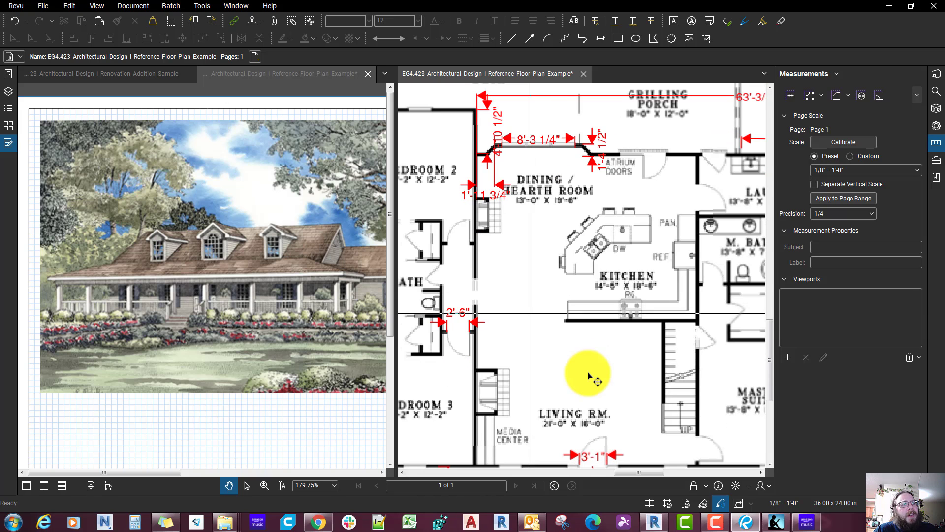
pyautogui.scroll(-3, 589, 376)
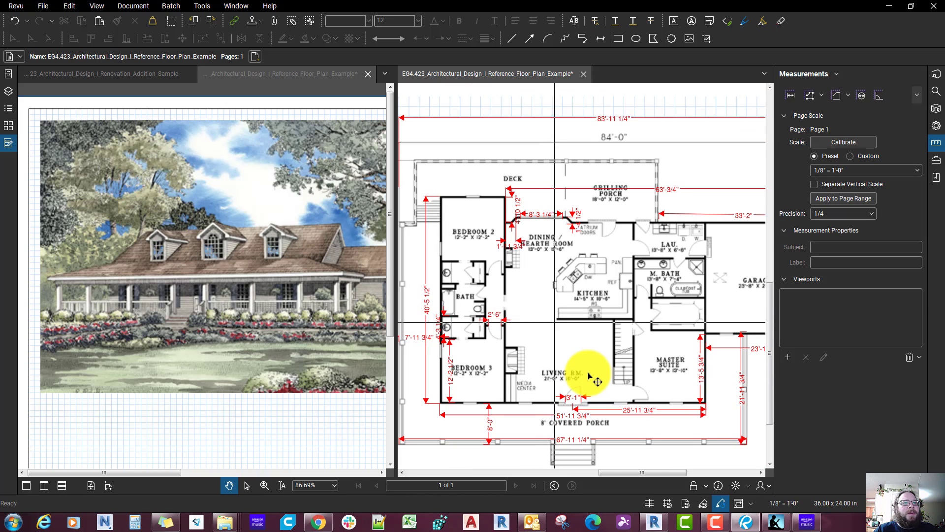
# Step: Switch back to Revit and copy the new interior wall a short distance toward the dining room side
pyautogui.click(654, 523)
pyautogui.rightClick(363, 326)
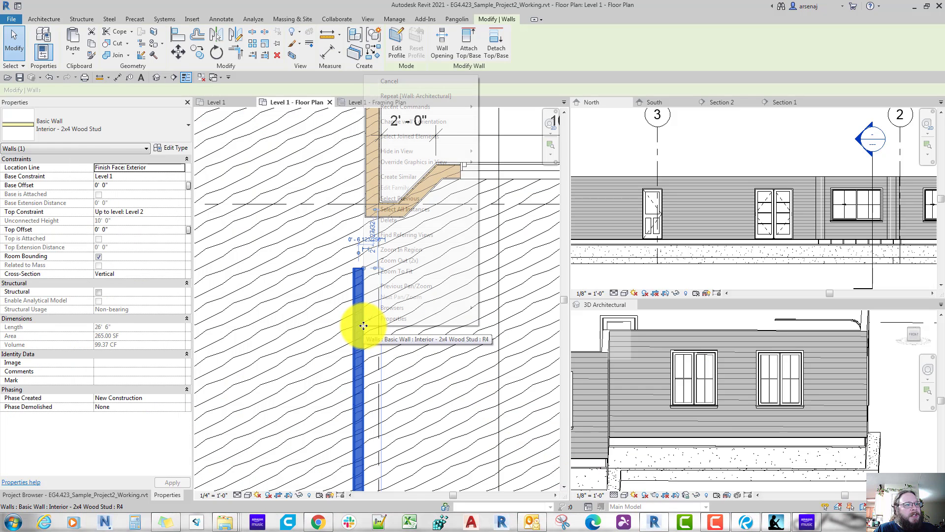
pyautogui.click(356, 369)
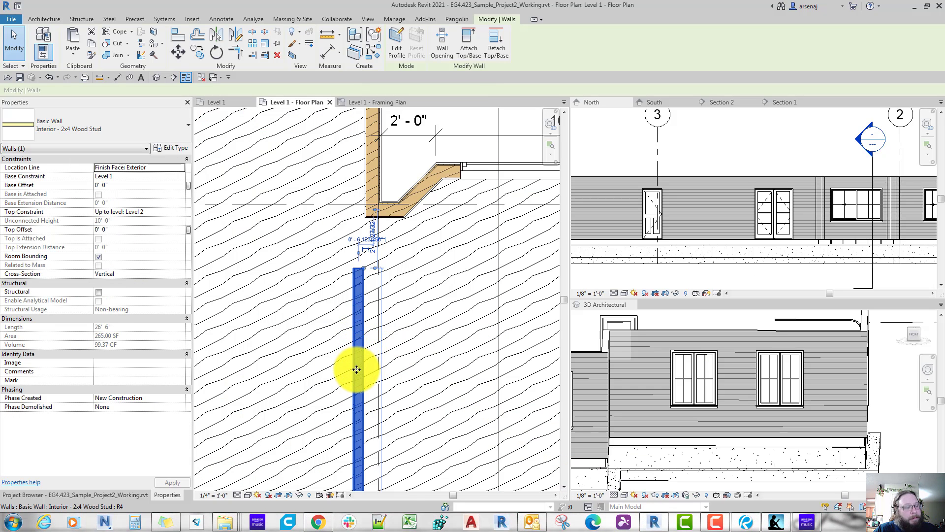
pyautogui.press('o')
pyautogui.click(356, 369)
pyautogui.click(401, 368)
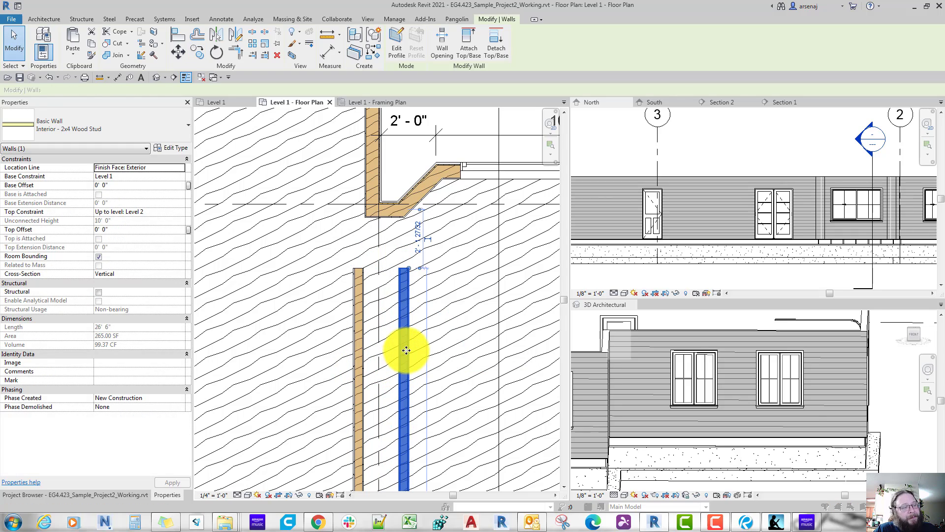
# Step: Duplicate the copied wall's type as Interior - 2x6 Wood Stud
pyautogui.doubleClick(408, 349)
pyautogui.click(792, 58)
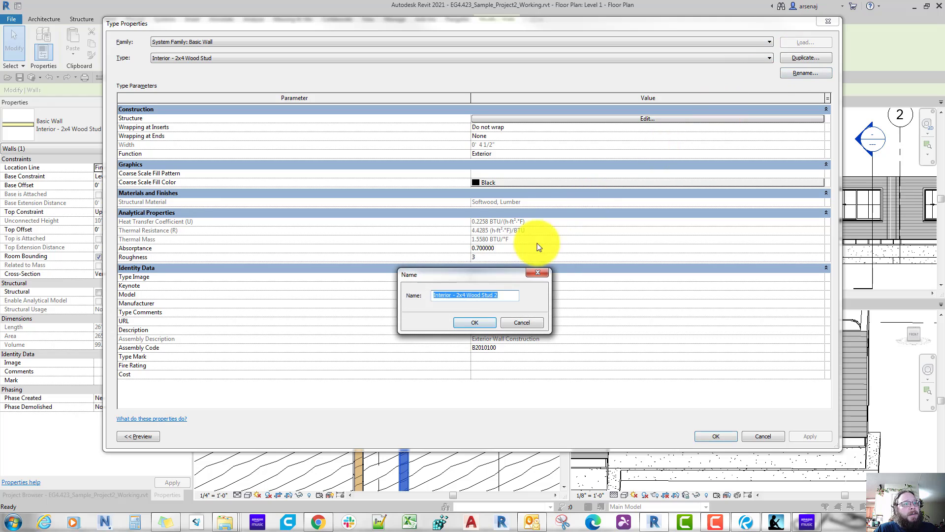
pyautogui.click(464, 296)
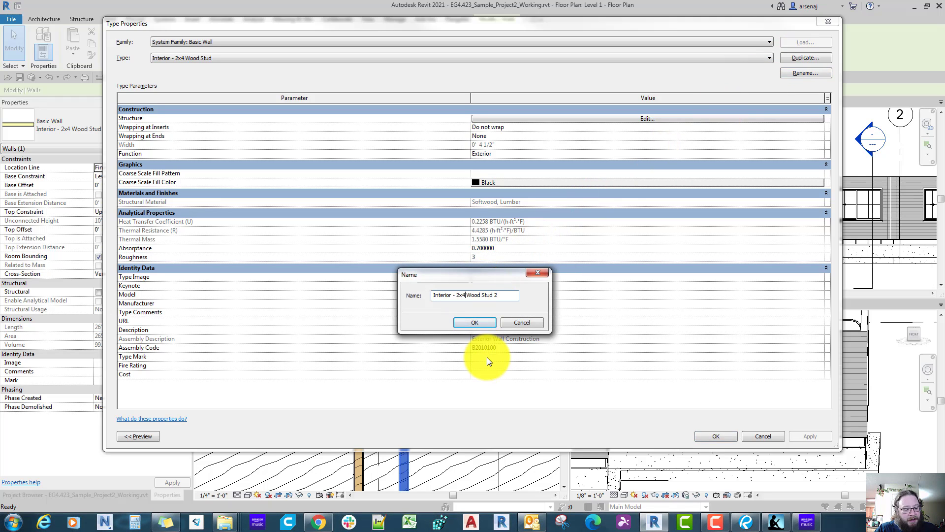
pyautogui.press('BackSpace')
pyautogui.write('6')
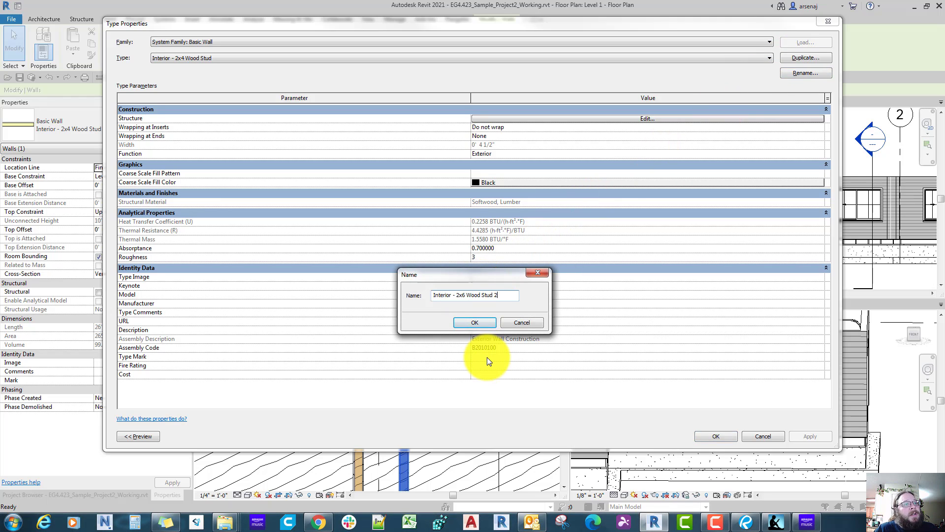
pyautogui.press('BackSpace')
pyautogui.press('BackSpace')
pyautogui.press('Return')
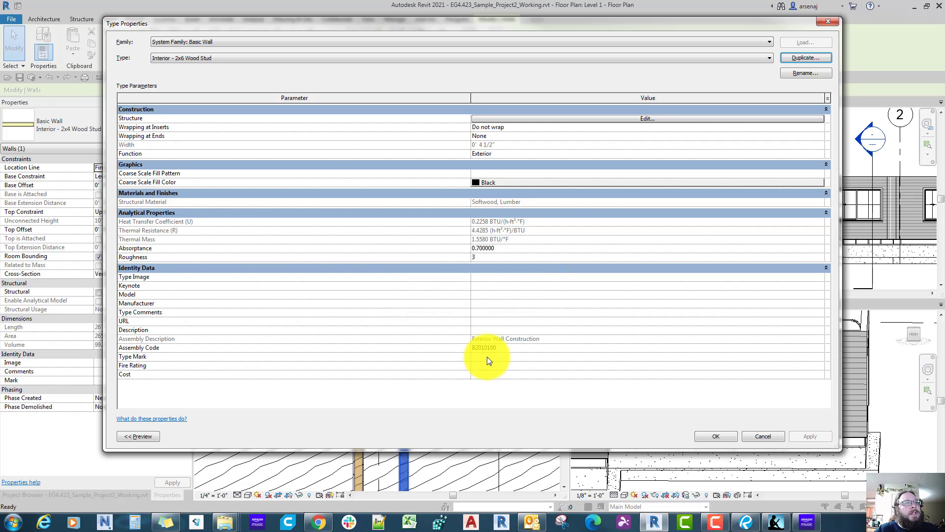
# Step: Set the Structure [1] layer's thickness to 0' 5 1/2" in the Interior - 2x6 Wood Stud assembly
pyautogui.click(511, 118)
pyautogui.click(508, 129)
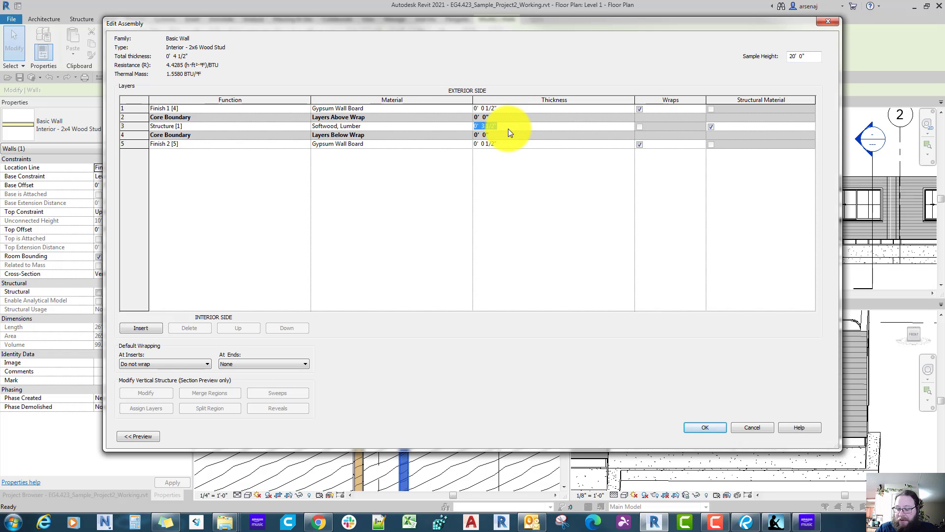
pyautogui.write('05.')
pyautogui.click(508, 129)
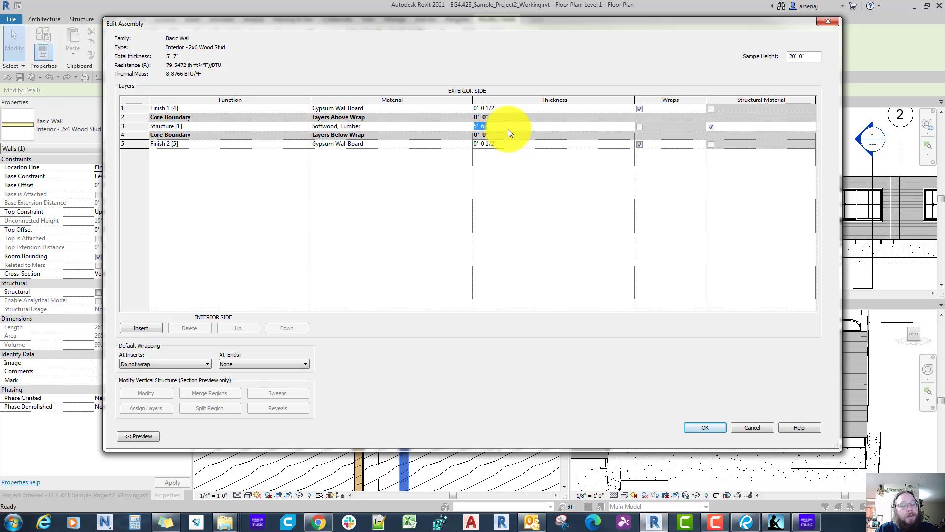
pyautogui.write('0')
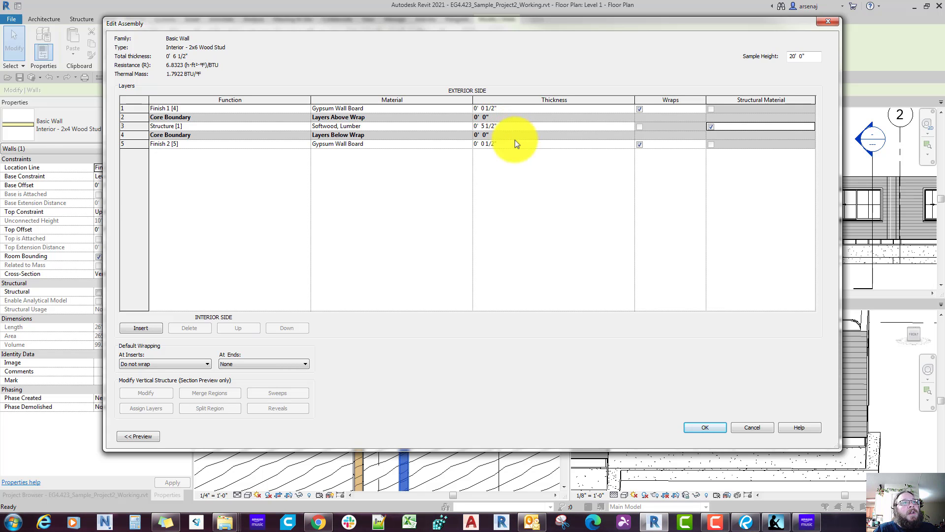
pyautogui.click(696, 426)
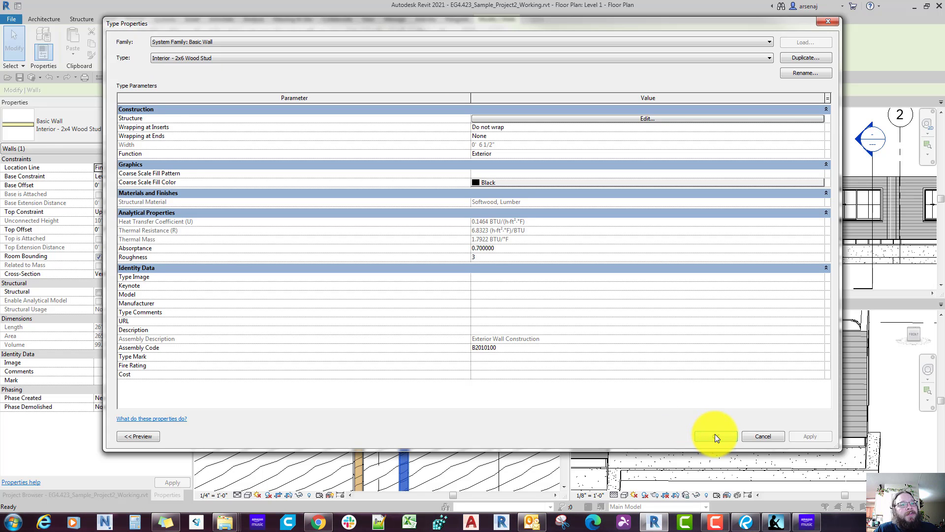
# Step: Accept the Interior - 2x6 Wood Stud type settings and move the 2x4 interior wall farther toward the bedroom side
pyautogui.click(714, 436)
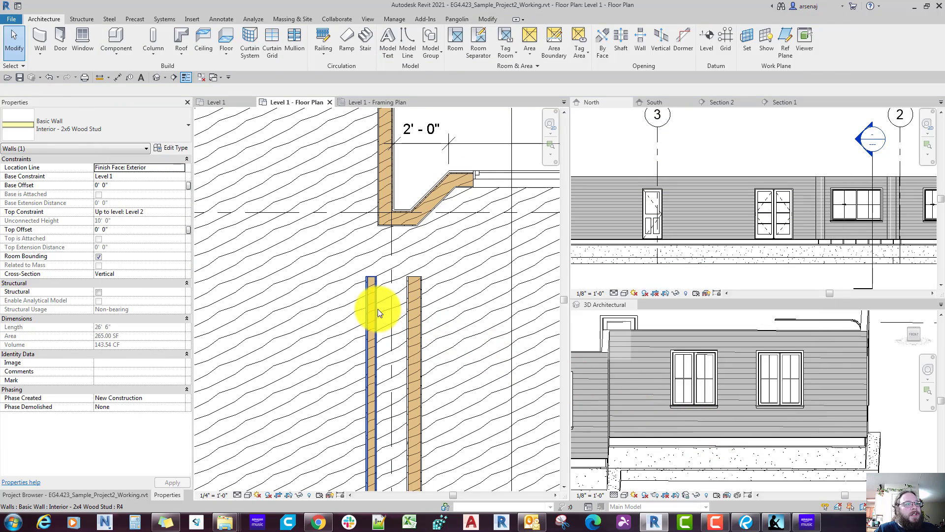
pyautogui.moveTo(377, 309); pyautogui.dragTo(314, 308)
pyautogui.press('Escape')
# Step: Align the bedroom-side face of the 2x6 interior wall with the bedroom-side face of the exterior wall beyond its upper end
pyautogui.press('a')
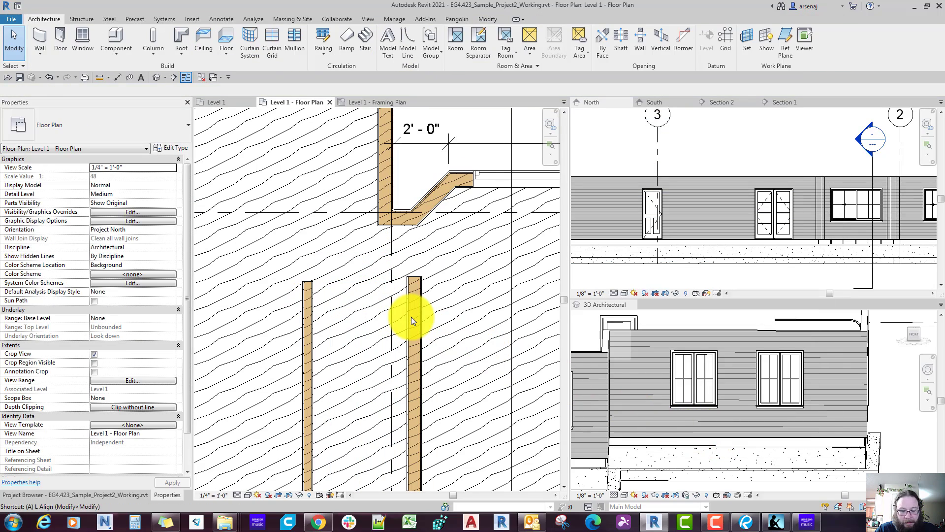
pyautogui.press('l')
pyautogui.scroll(3, 412, 316)
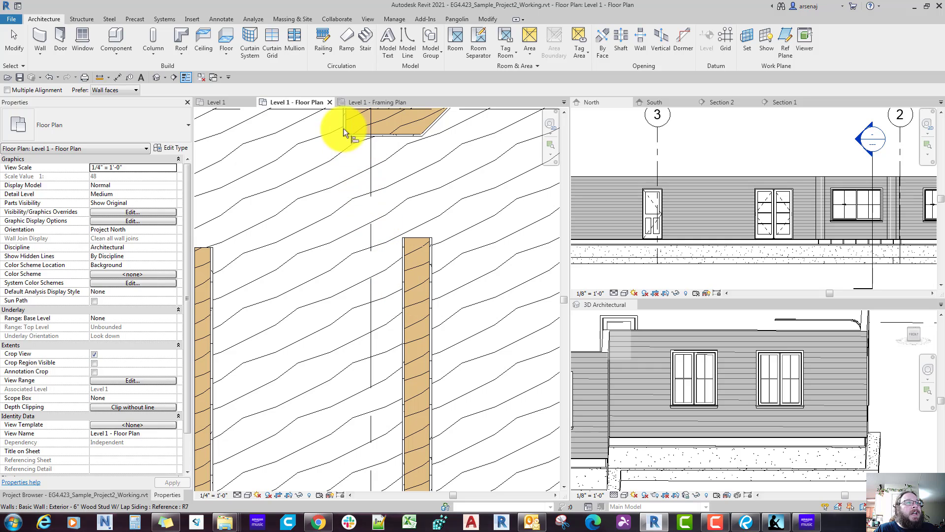
pyautogui.click(401, 246)
pyautogui.press('Escape')
pyautogui.scroll(-2, 377, 276)
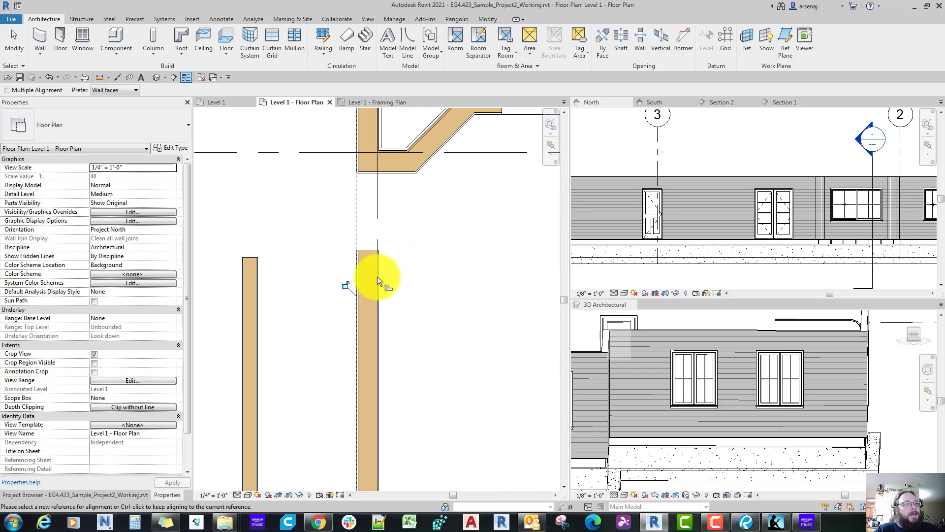
# Step: Extend the upper end of the 2x6 interior wall to the exterior wall corner beside the angled dining room wall
pyautogui.click(376, 281)
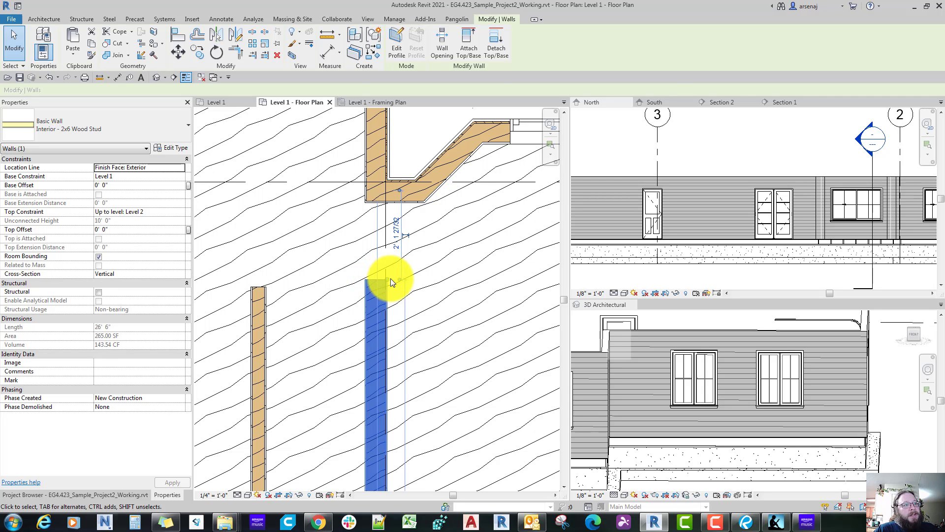
pyautogui.rightClick(390, 278)
pyautogui.click(428, 89)
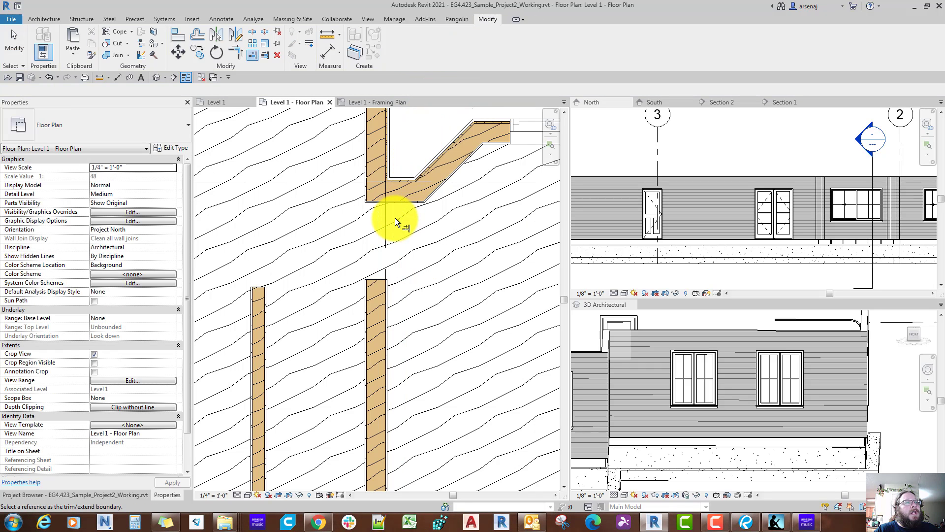
pyautogui.scroll(2, 395, 217)
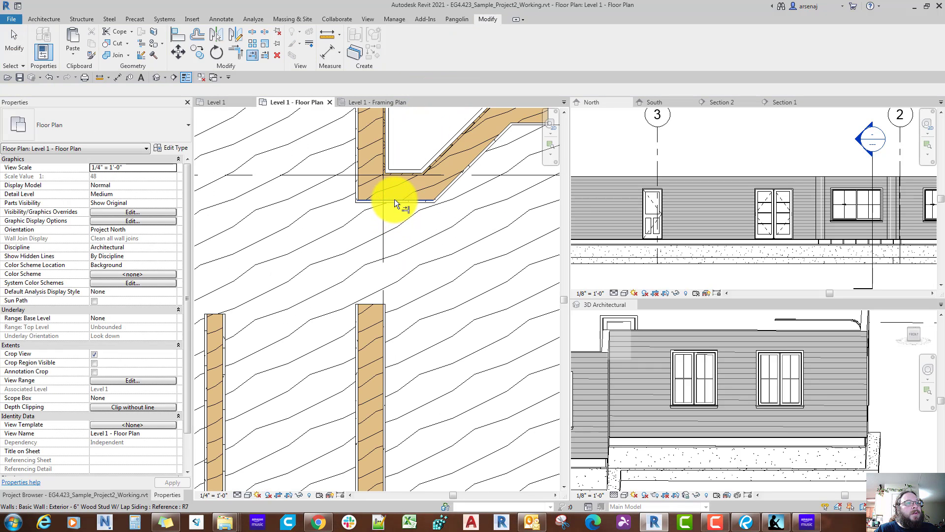
pyautogui.click(364, 306)
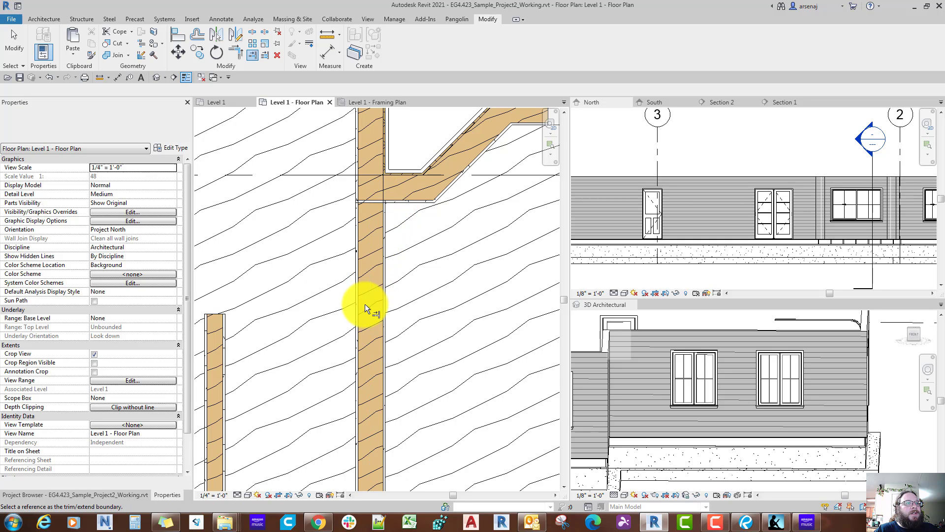
pyautogui.scroll(2, 365, 305)
pyautogui.scroll(-2, 365, 308)
pyautogui.scroll(1, 365, 308)
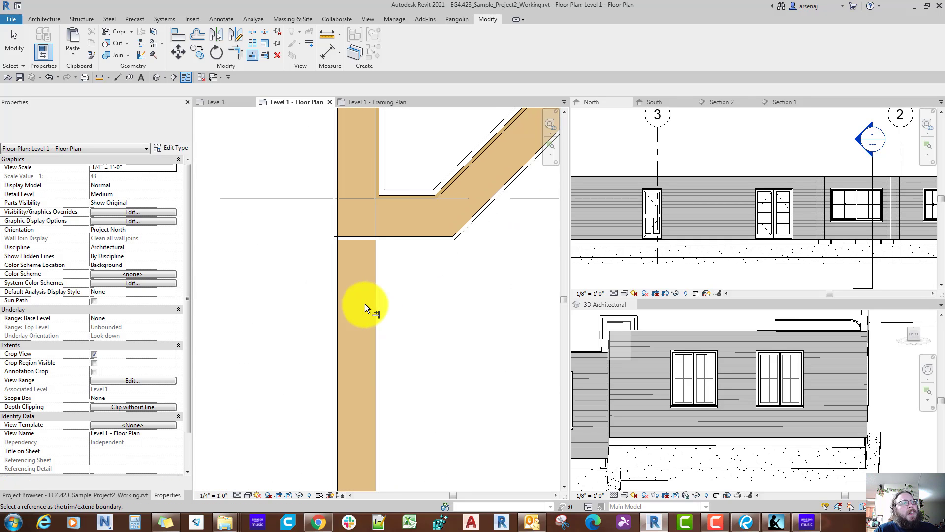
pyautogui.press('Escape')
pyautogui.scroll(-3, 365, 304)
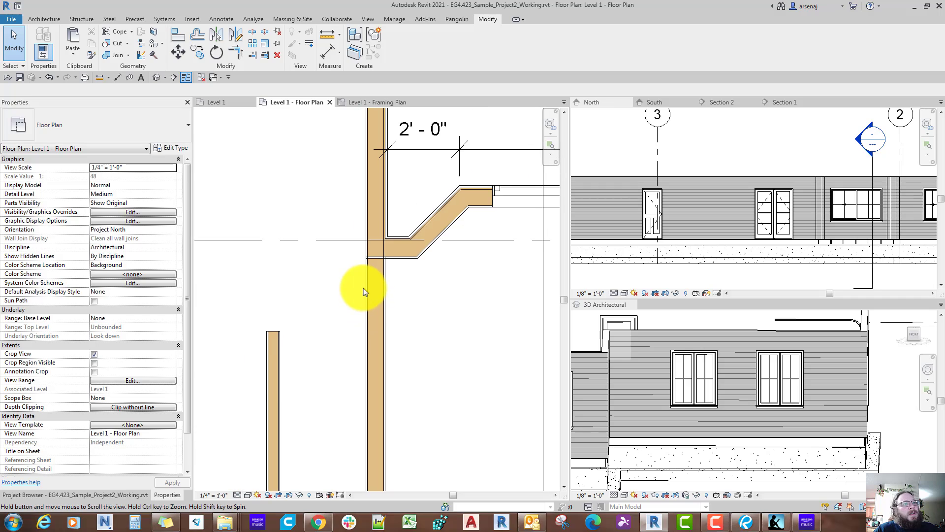
# Step: Allow the 2x6 wall's upper end to join the exterior walls at the dining room corner
pyautogui.click(361, 270)
pyautogui.scroll(2, 379, 251)
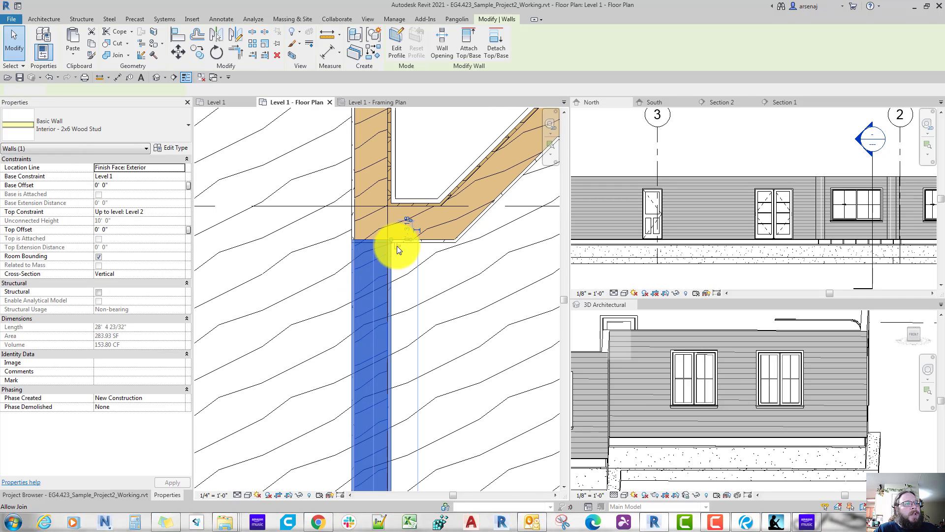
pyautogui.press('Escape')
pyautogui.scroll(-4, 397, 247)
pyautogui.scroll(3, 396, 246)
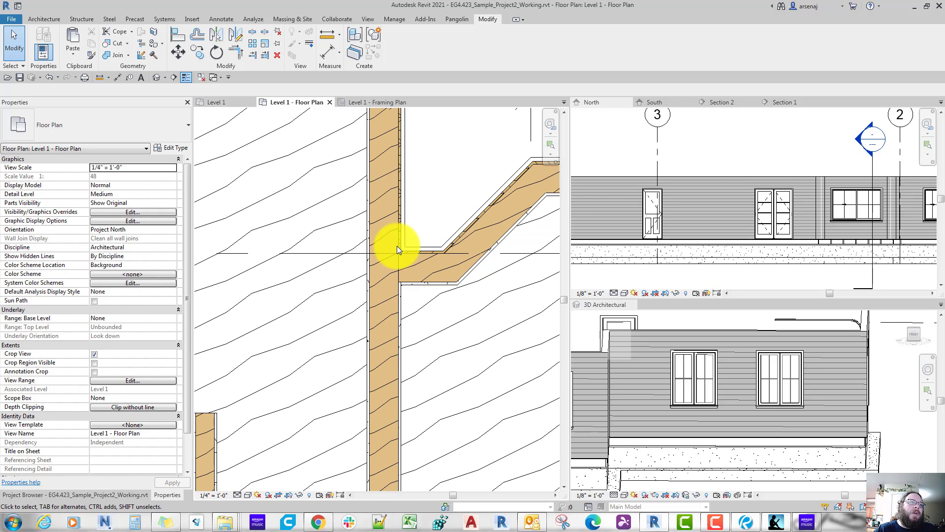
pyautogui.scroll(-3, 404, 261)
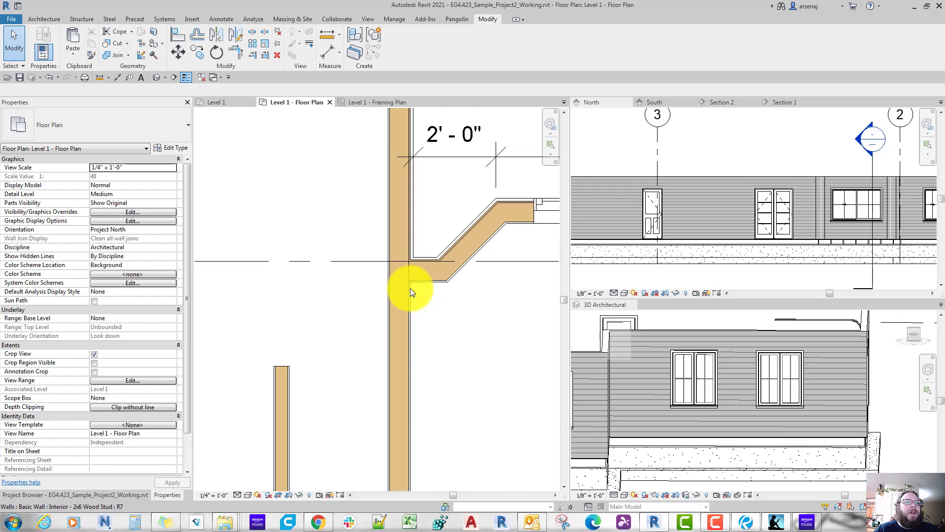
pyautogui.scroll(1, 411, 290)
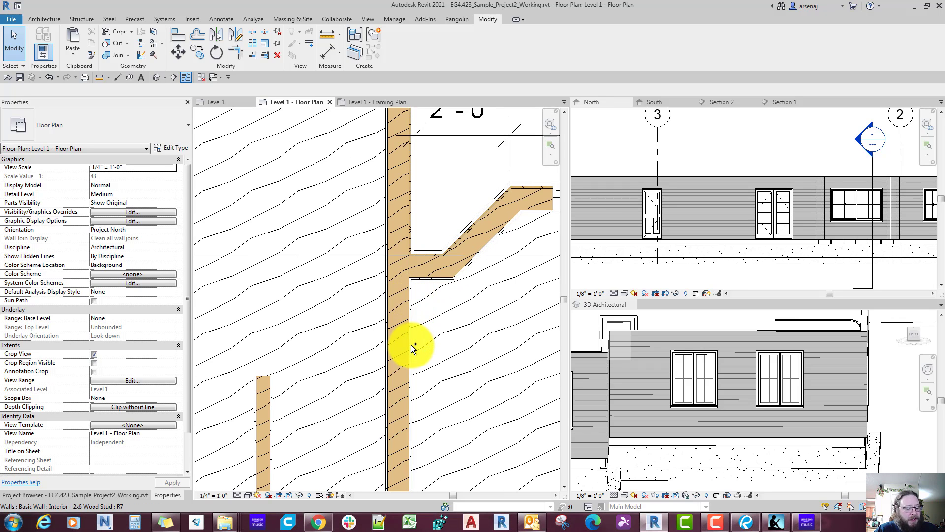
# Step: Extend the lower end of the 2x6 interior wall to the exterior wall along the covered porch side
pyautogui.scroll(-3, 411, 345)
pyautogui.moveTo(411, 344)
pyautogui.mouseDown(button='middle')
pyautogui.moveTo(419, 353)
pyautogui.moveTo(419, 206)
pyautogui.mouseUp(button='middle')
pyautogui.scroll(-1, 412, 235)
pyautogui.scroll(-1, 412, 344)
pyautogui.moveTo(414, 416); pyautogui.dragTo(406, 384, button='middle')
pyautogui.scroll(3, 406, 384)
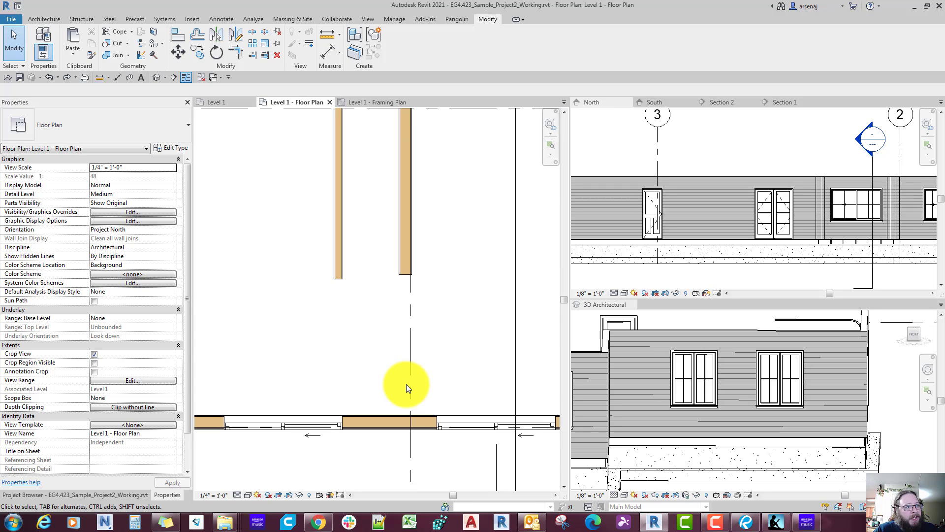
pyautogui.press('e')
pyautogui.press('x')
pyautogui.click(395, 414)
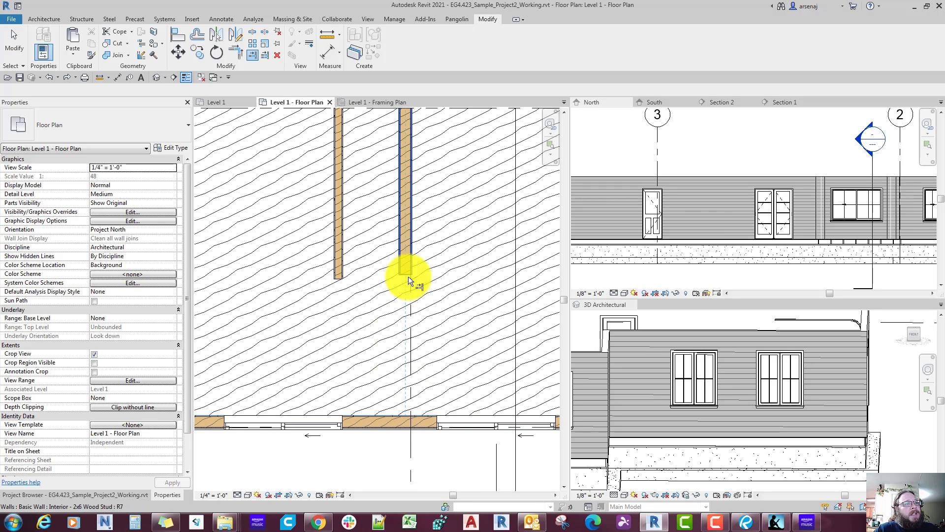
pyautogui.click(409, 281)
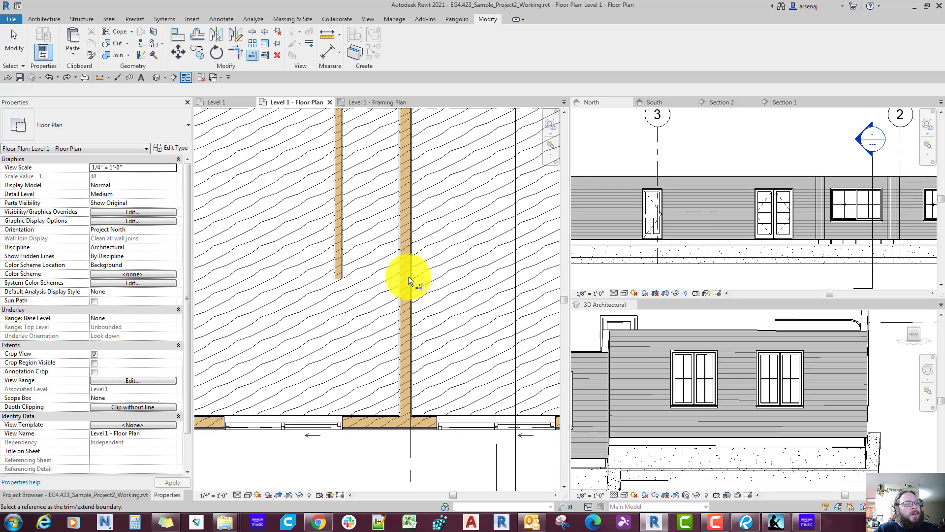
# Step: Switch to Bluebeam Revu and measure the hallway width between the bath wall and the living room side wall
pyautogui.click(748, 525)
pyautogui.scroll(1, 520, 408)
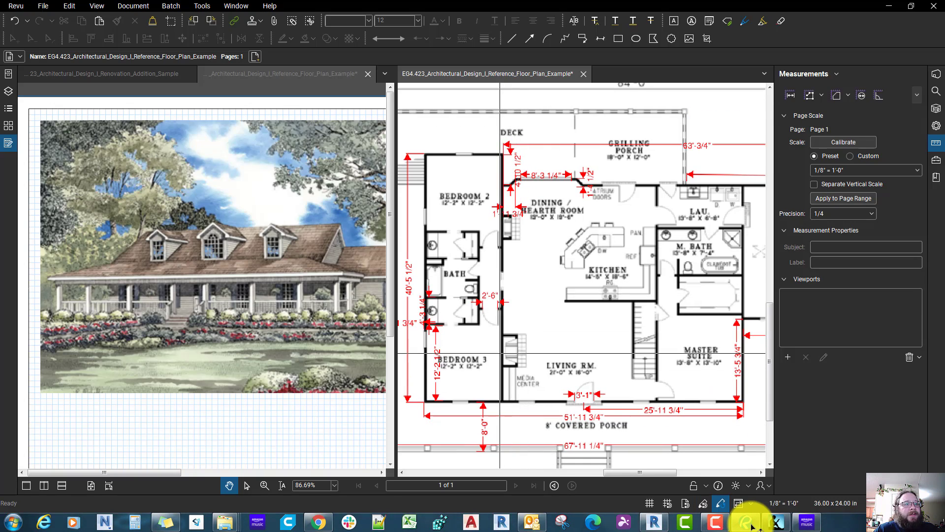
pyautogui.click(749, 523)
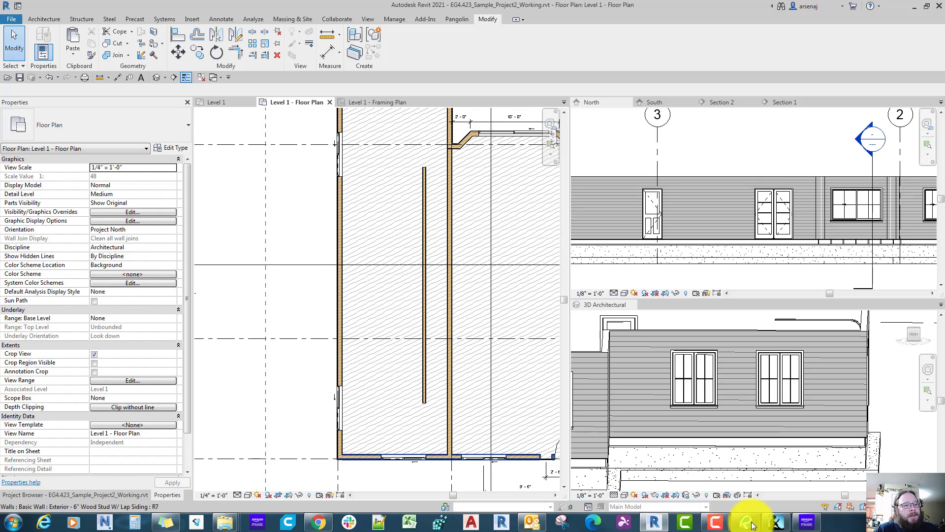
pyautogui.click(747, 526)
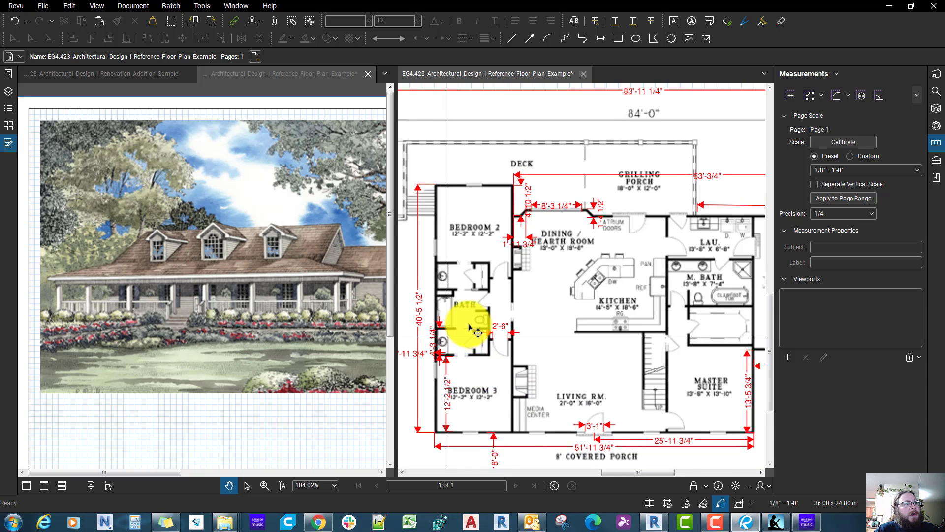
pyautogui.scroll(2, 475, 330)
pyautogui.scroll(3, 478, 333)
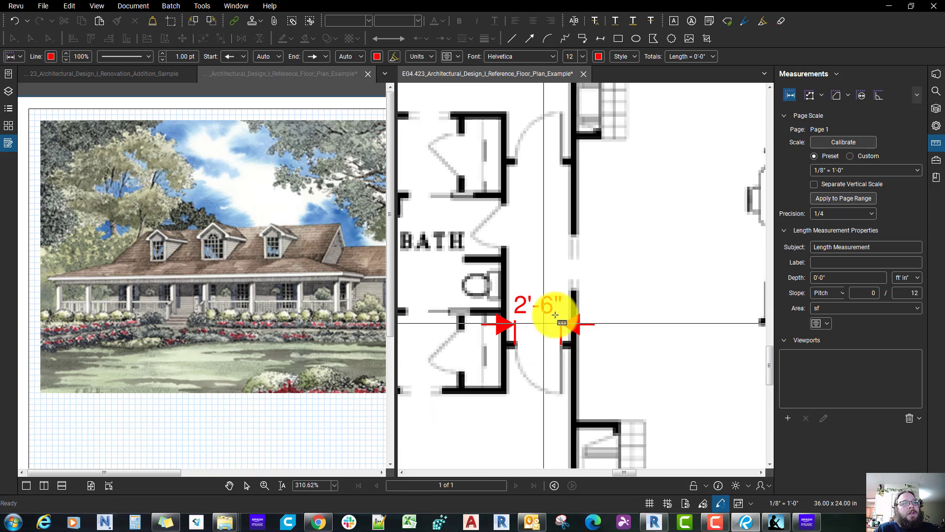
pyautogui.click(569, 295)
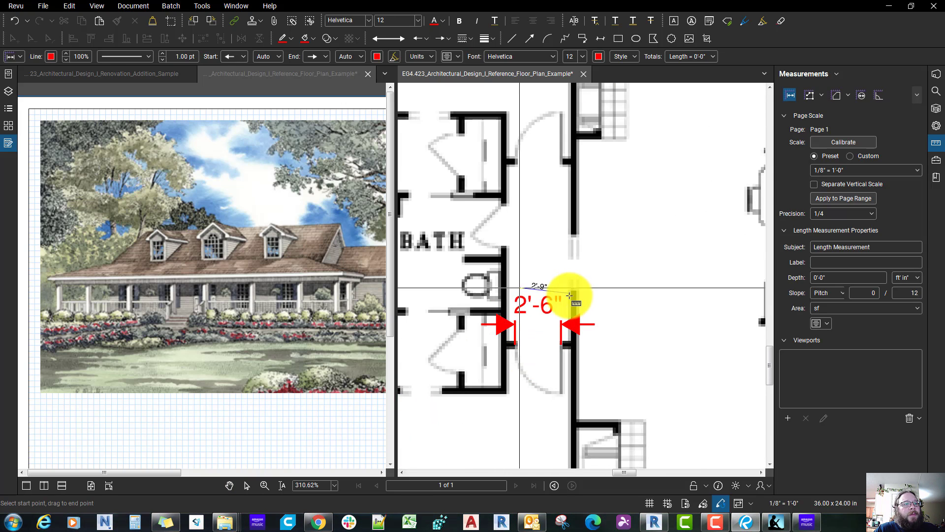
pyautogui.click(507, 287)
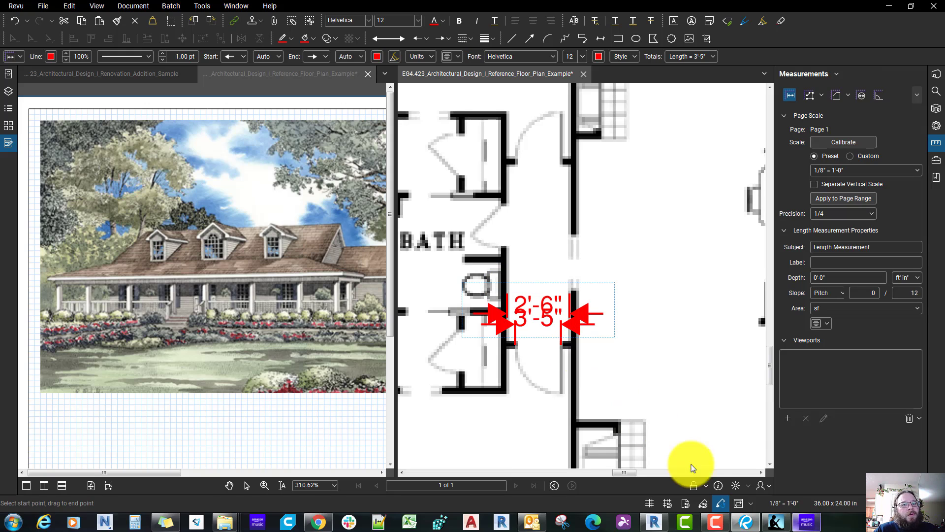
# Step: Switch back to Revit and place an aligned dimension between the 2x4 and 2x6 interior walls
pyautogui.click(747, 521)
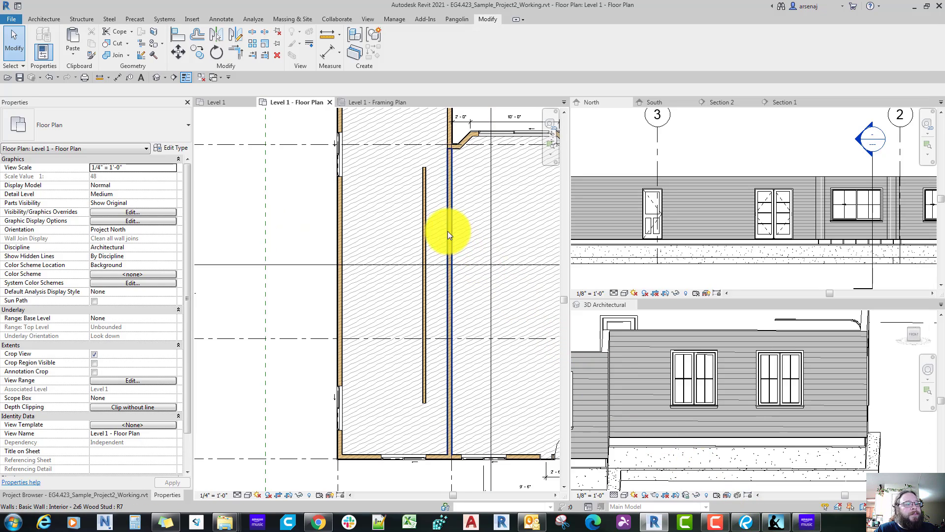
pyautogui.scroll(4, 448, 231)
pyautogui.press('d')
pyautogui.press('i')
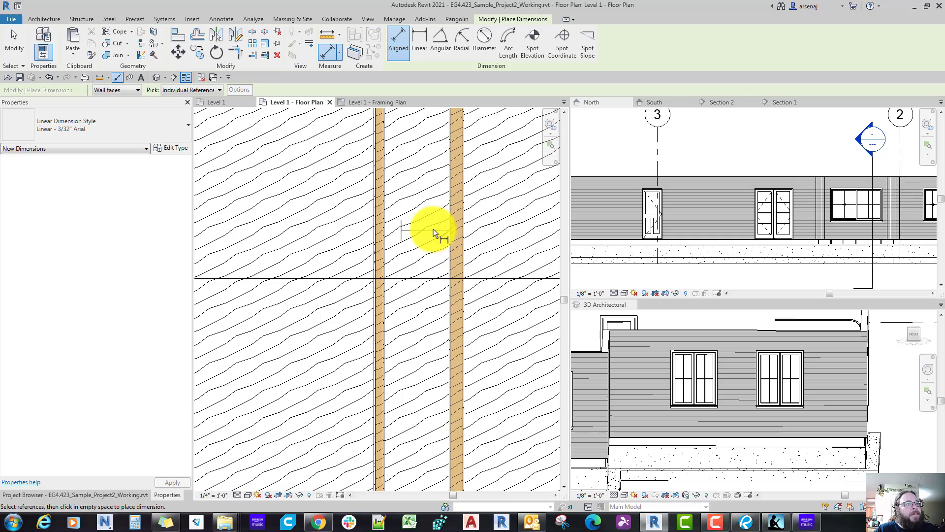
pyautogui.click(447, 232)
pyautogui.press('Escape')
pyautogui.press('Escape')
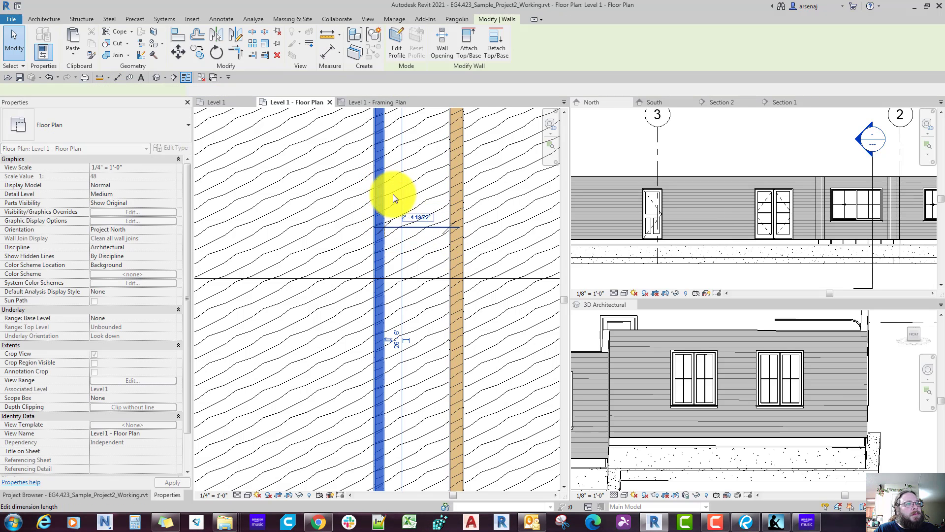
# Step: Set the dimension between the 2x4 and 2x6 interior walls to 3' - 6" by moving the 2x4 wall
pyautogui.click(386, 197)
pyautogui.click(416, 212)
pyautogui.press('Return')
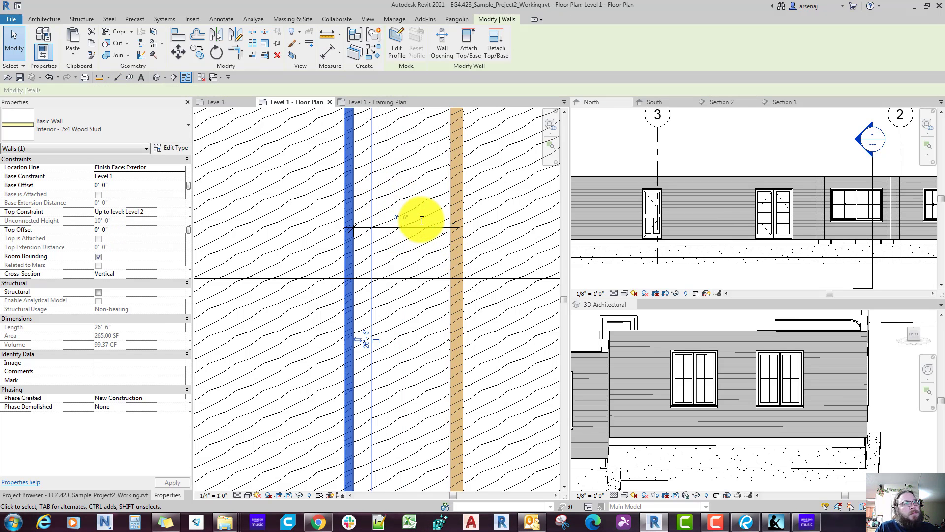
# Step: Switch to Bluebeam Revu and measure the overall length of the bath and closet block between Bedroom 2 and Bedroom 3
pyautogui.click(745, 521)
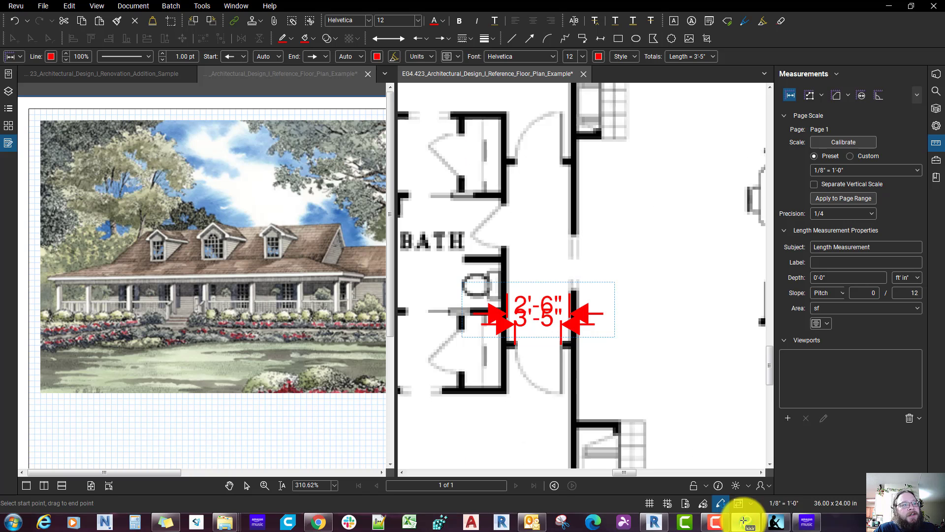
pyautogui.scroll(-4, 559, 359)
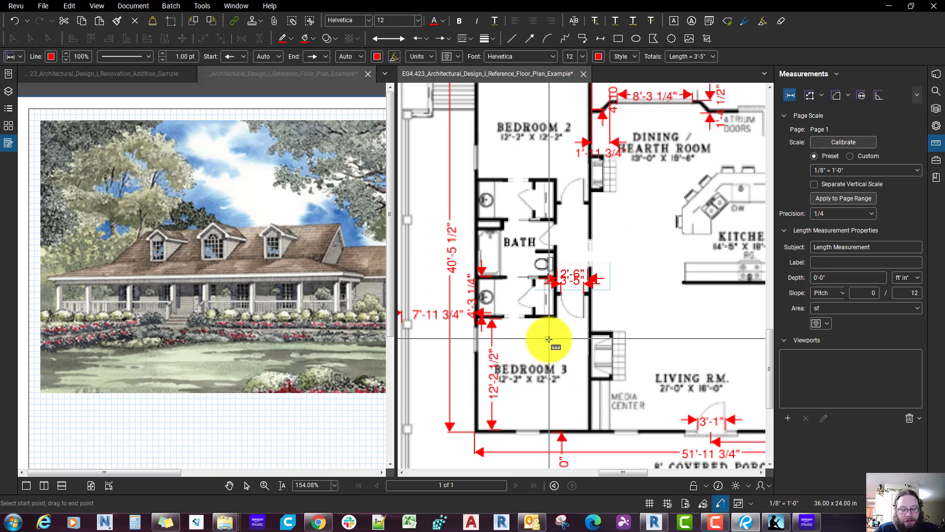
pyautogui.press('Escape')
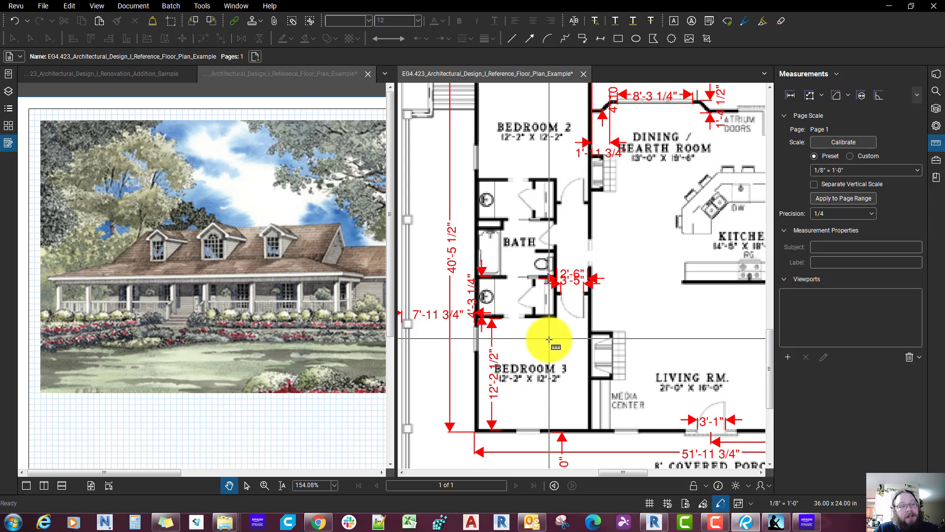
pyautogui.hotkey('shift', 'alt', 'l')
pyautogui.scroll(2, 548, 339)
pyautogui.click(537, 306)
pyautogui.moveTo(555, 134); pyautogui.dragTo(540, 294, button='middle')
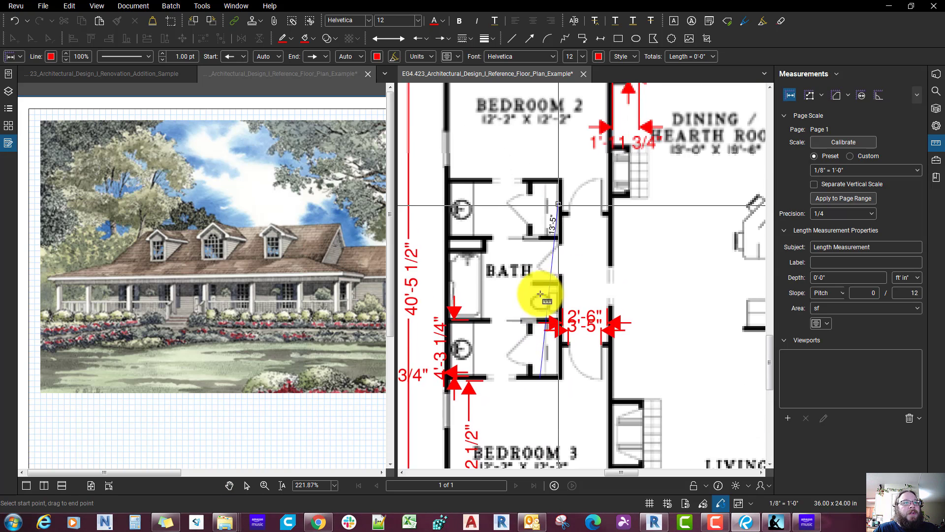
pyautogui.click(541, 178)
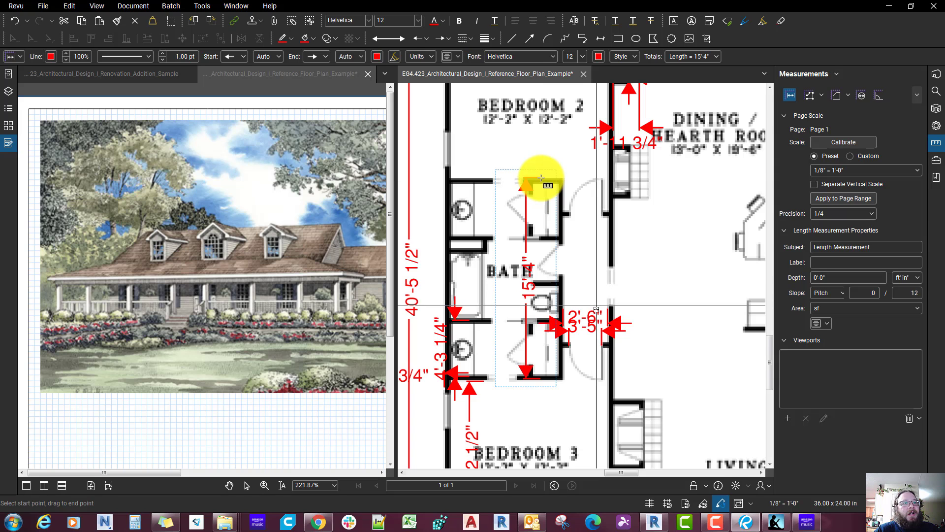
pyautogui.press('Escape')
pyautogui.scroll(-2, 542, 182)
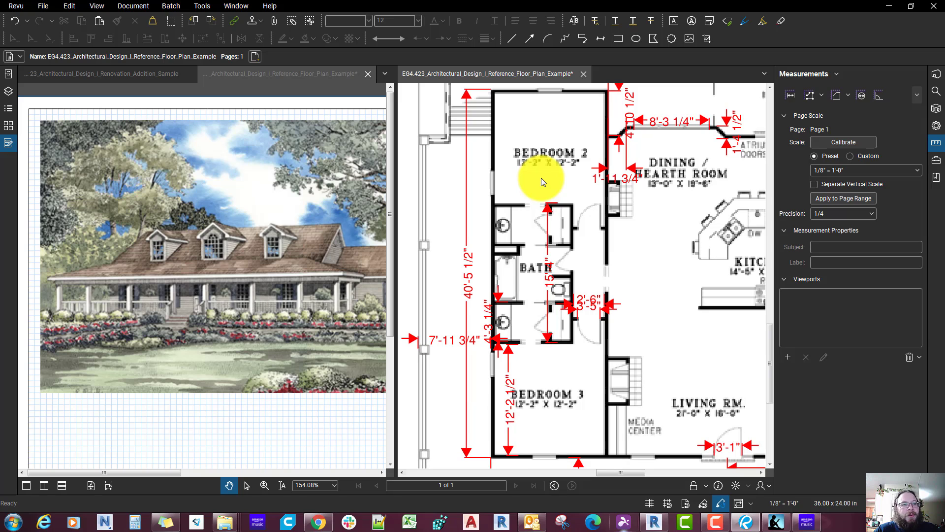
# Step: Switch back to Revit and return to the selected 2x4 hallway wall in the Level 1 floor plan
pyautogui.click(649, 526)
pyautogui.scroll(-2, 460, 376)
pyautogui.moveTo(460, 376); pyautogui.dragTo(504, 404, button='middle')
pyautogui.scroll(-1, 504, 404)
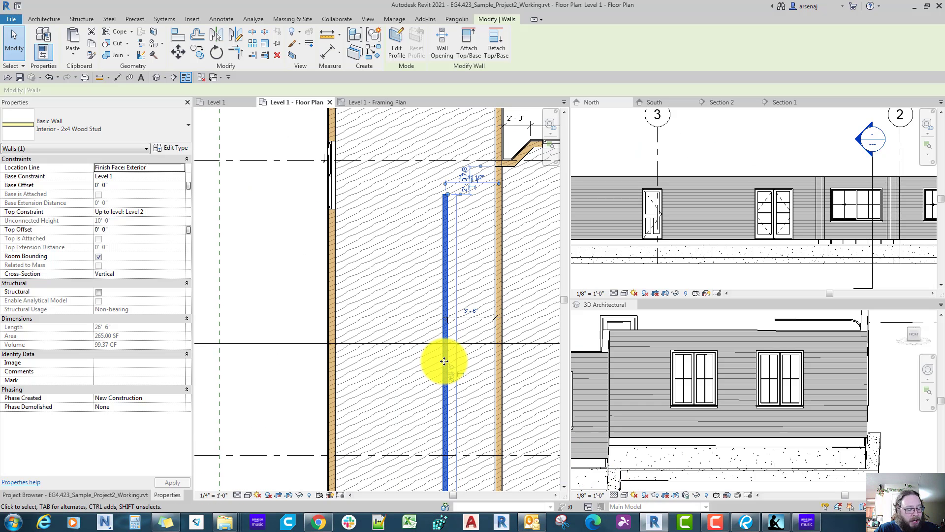
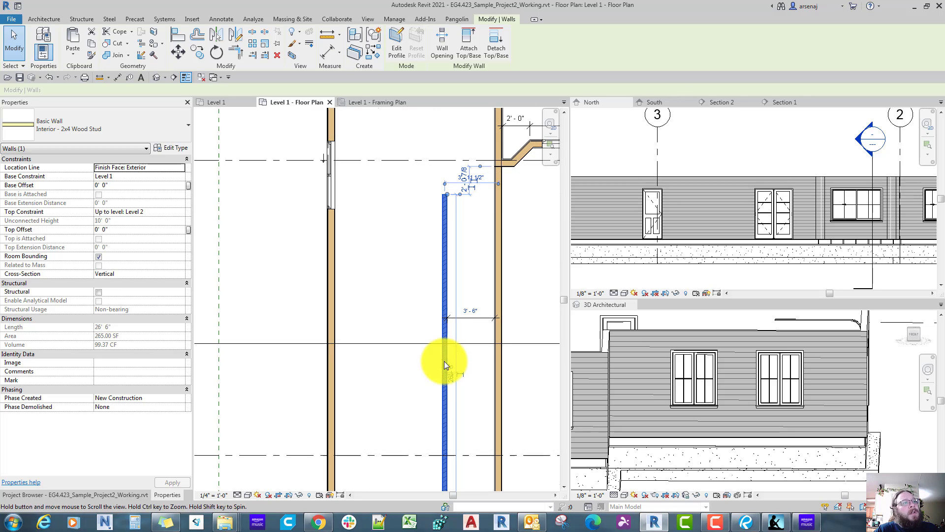
# Step: Draw an Interior - 2x4 Wood Stud cross wall from the hallway wall to the exterior wall, below grid B
pyautogui.press('w')
pyautogui.press('a')
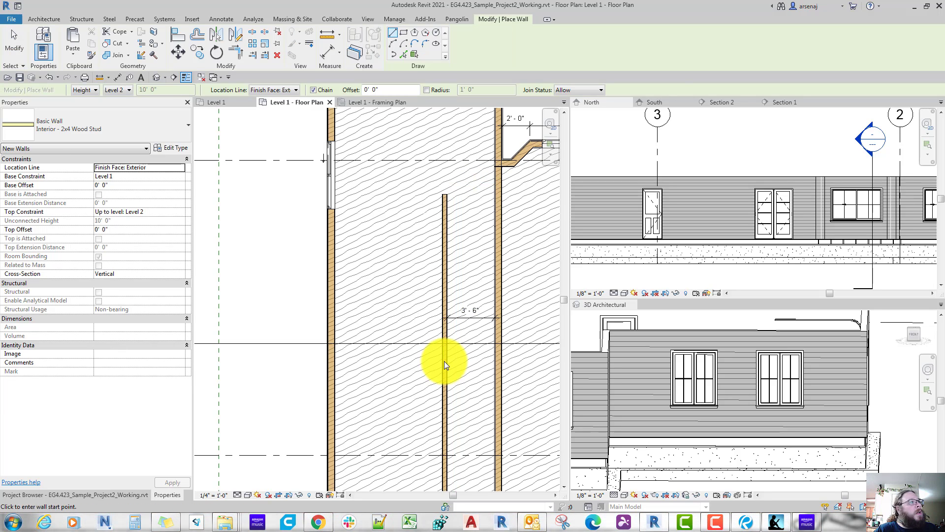
pyautogui.click(336, 239)
pyautogui.scroll(-1, 431, 315)
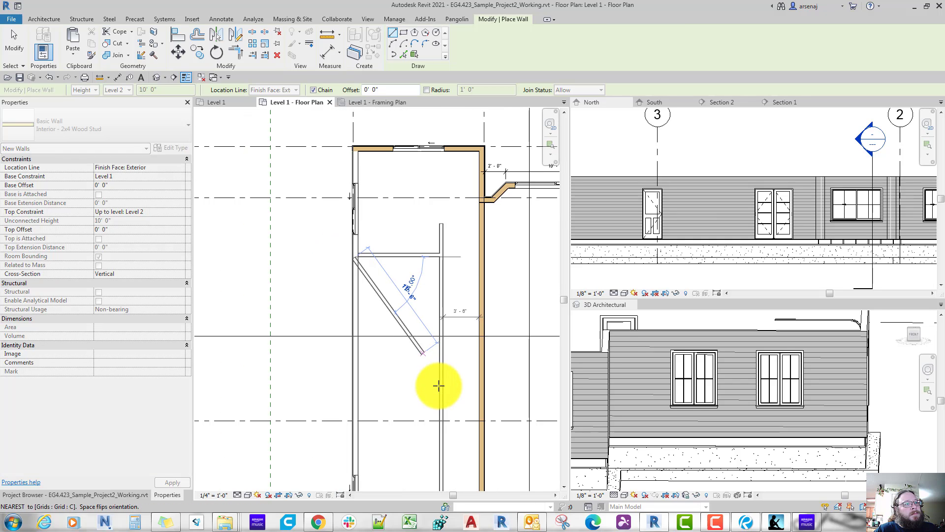
pyautogui.scroll(1, 441, 390)
pyautogui.press('Escape')
# Step: Draw a second 2x4 cross wall about 7' - 11 1/2" long from the hallway wall to the exterior wall, just below grid C
pyautogui.moveTo(440, 358); pyautogui.dragTo(428, 323, button='middle')
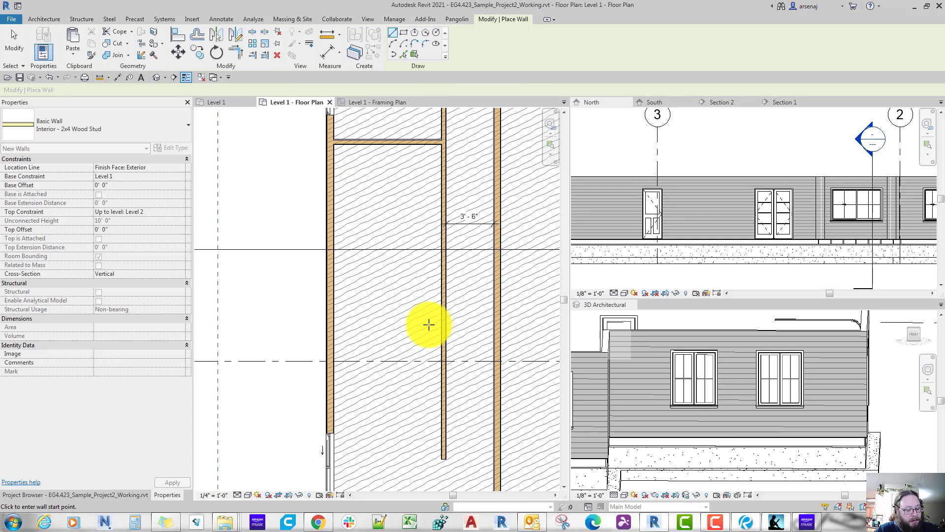
pyautogui.click(429, 387)
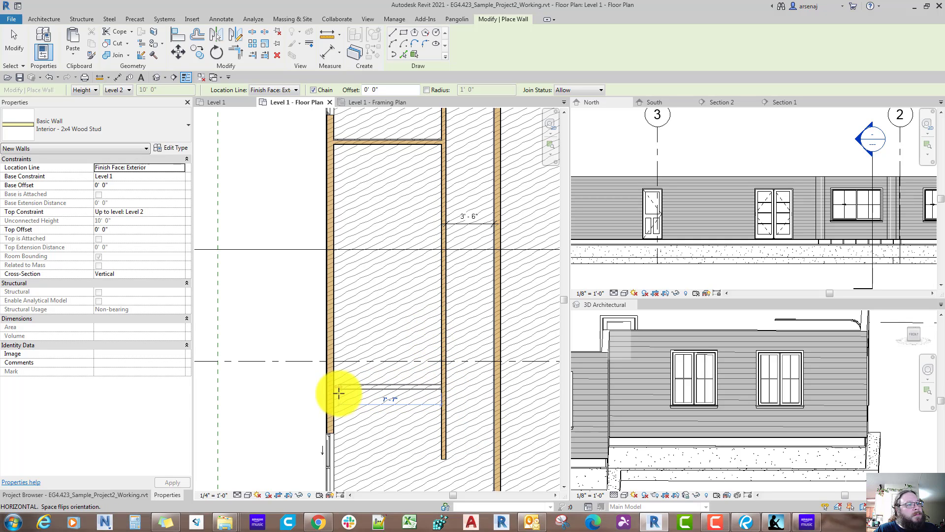
pyautogui.click(404, 409)
pyautogui.press('Escape')
pyautogui.press('Escape')
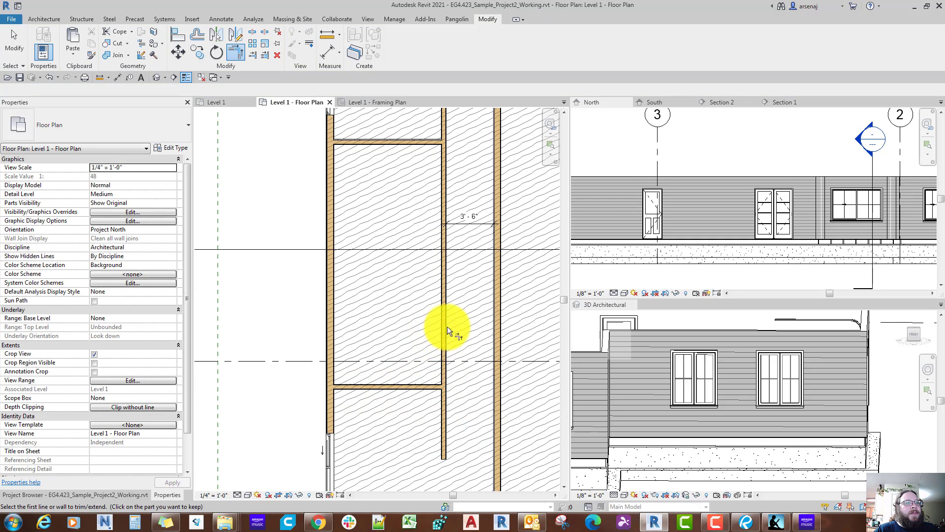
# Step: Trim the 2x4 hallway wall to corners with the lower and upper cross walls
pyautogui.click(445, 327)
pyautogui.click(417, 384)
pyautogui.moveTo(422, 361); pyautogui.dragTo(419, 441, button='middle')
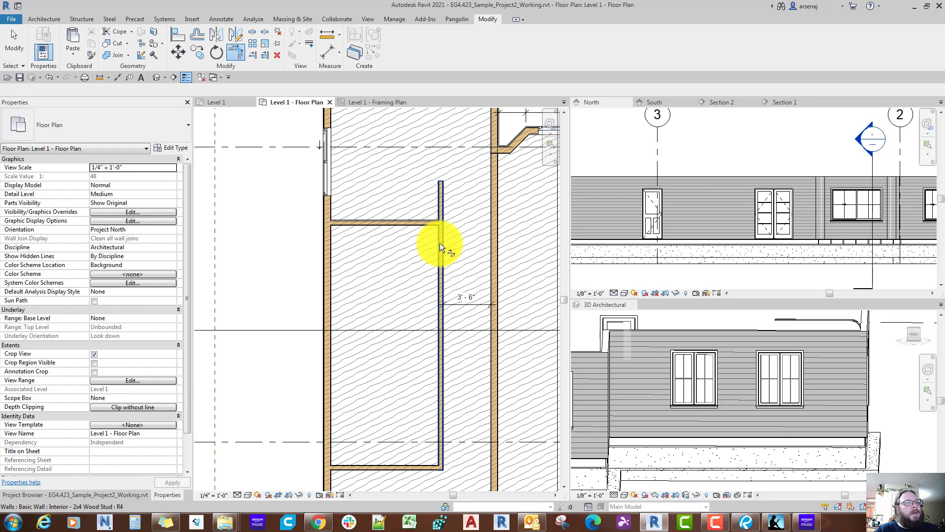
pyautogui.click(435, 249)
pyautogui.click(423, 225)
pyautogui.scroll(-3, 423, 225)
pyautogui.press('Escape')
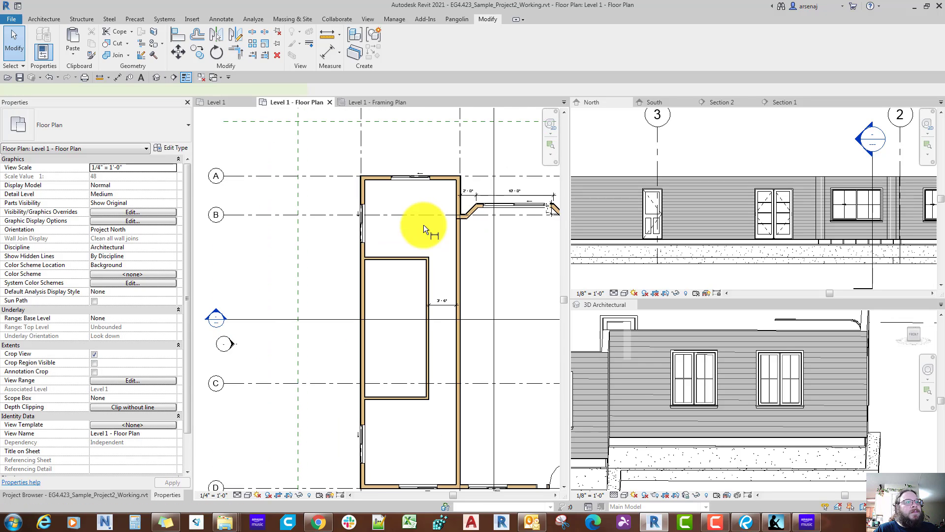
# Step: Place an aligned dimension string outside the exterior wall from grid D through the lower and upper cross walls to grid A
pyautogui.press('d')
pyautogui.press('i')
pyautogui.scroll(5, 424, 225)
pyautogui.scroll(3, 381, 401)
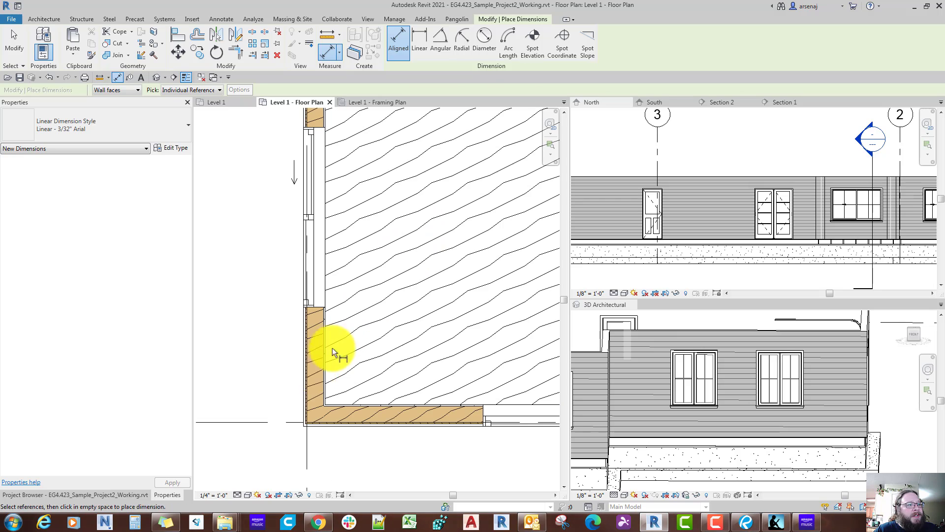
pyautogui.click(277, 421)
pyautogui.scroll(-4, 278, 421)
pyautogui.moveTo(279, 423); pyautogui.dragTo(309, 515, button='middle')
pyautogui.scroll(-3, 391, 365)
pyautogui.scroll(5, 392, 364)
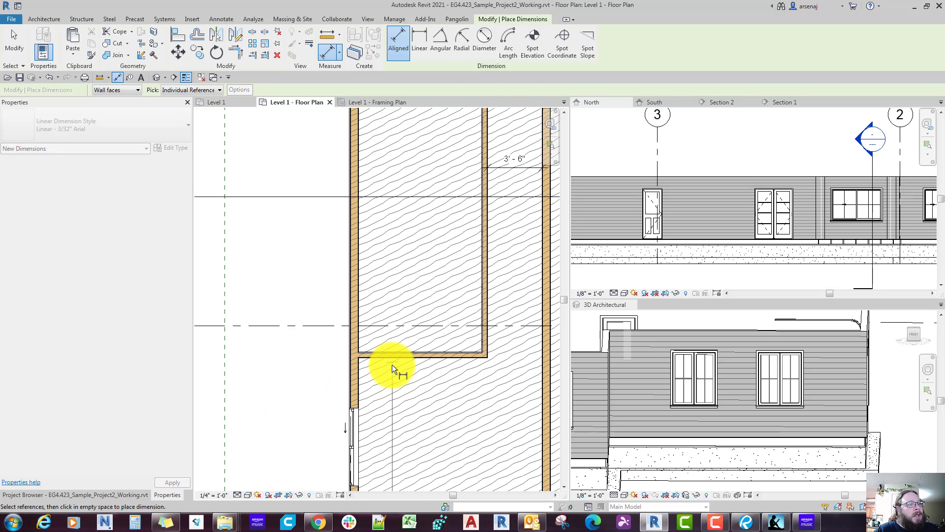
pyautogui.scroll(3, 391, 365)
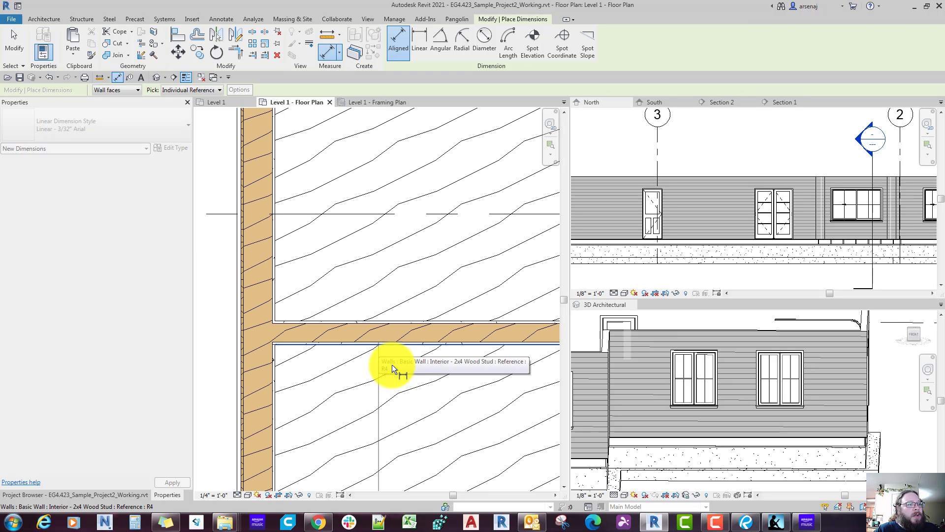
pyautogui.scroll(-6, 386, 276)
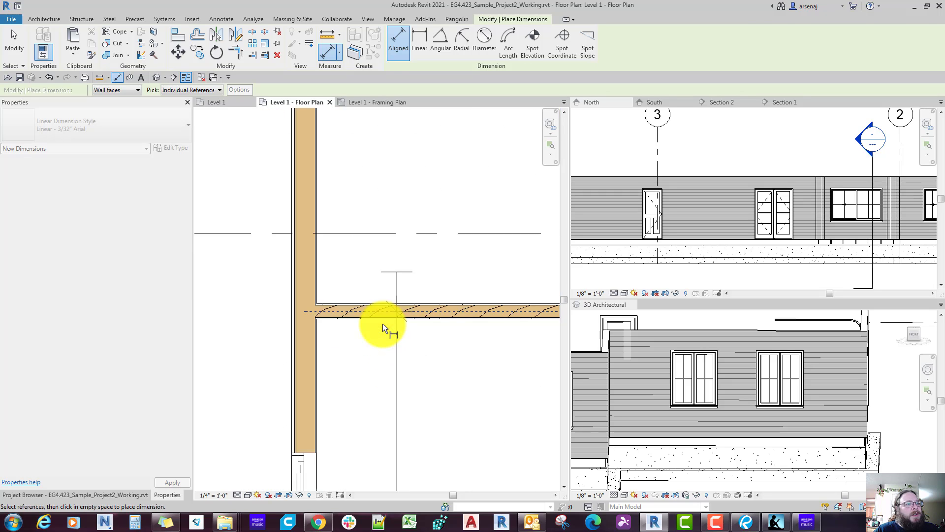
pyautogui.moveTo(386, 148); pyautogui.dragTo(392, 367, button='middle')
pyautogui.scroll(-1, 393, 366)
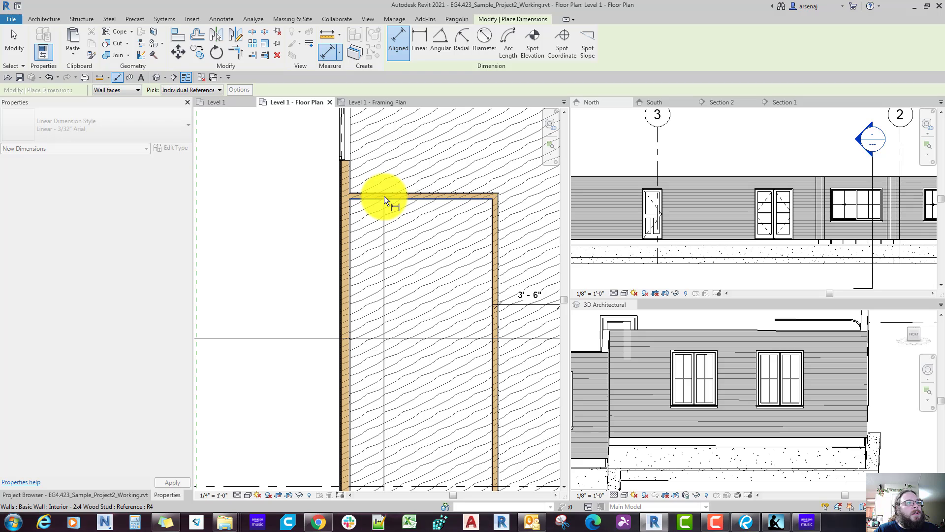
pyautogui.scroll(-2, 384, 196)
pyautogui.scroll(3, 386, 202)
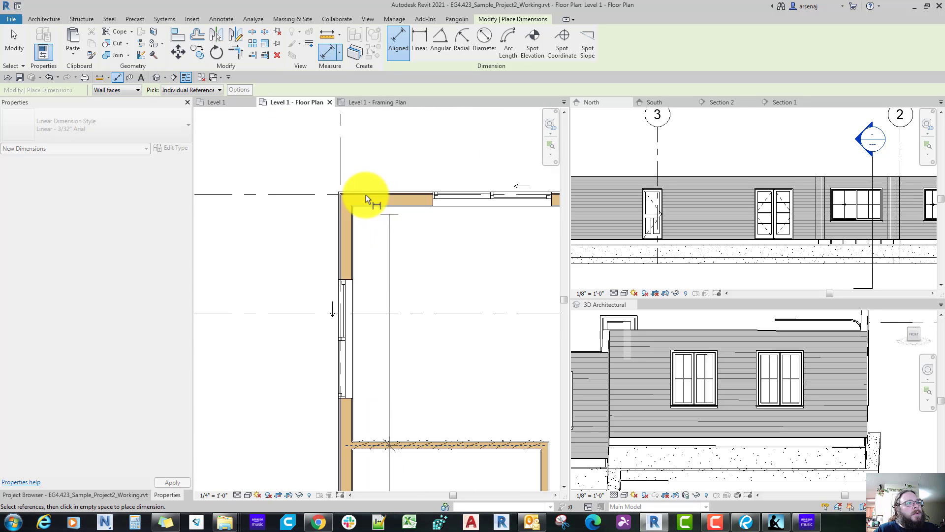
pyautogui.scroll(1, 346, 196)
pyautogui.click(301, 191)
pyautogui.scroll(-3, 293, 160)
pyautogui.moveTo(293, 160); pyautogui.dragTo(302, 192, button='middle')
pyautogui.scroll(-3, 301, 192)
pyautogui.moveTo(273, 309); pyautogui.dragTo(305, 219, button='middle')
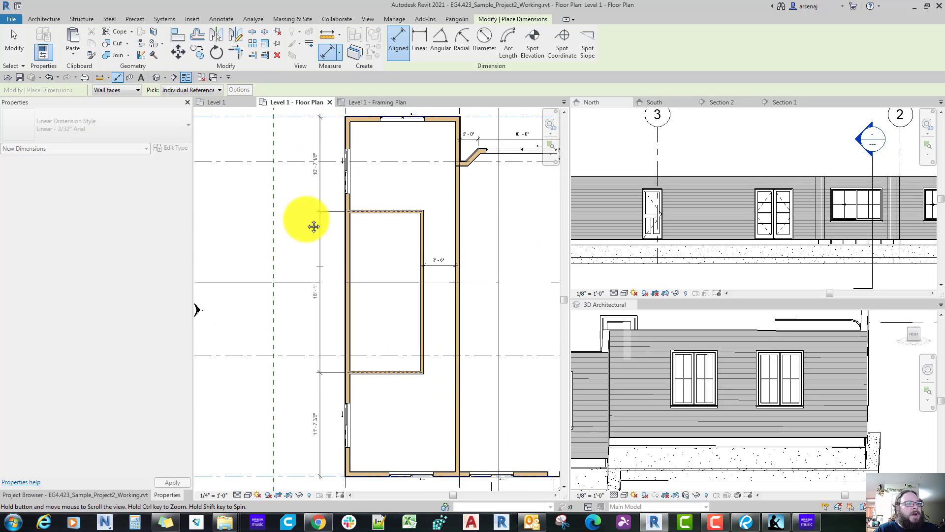
pyautogui.scroll(1, 318, 302)
pyautogui.moveTo(318, 302)
pyautogui.mouseDown(button='middle')
pyautogui.moveTo(320, 253)
pyautogui.moveTo(320, 291)
pyautogui.mouseUp(button='middle')
pyautogui.click(320, 291)
pyautogui.scroll(-2, 316, 275)
pyautogui.scroll(2, 320, 290)
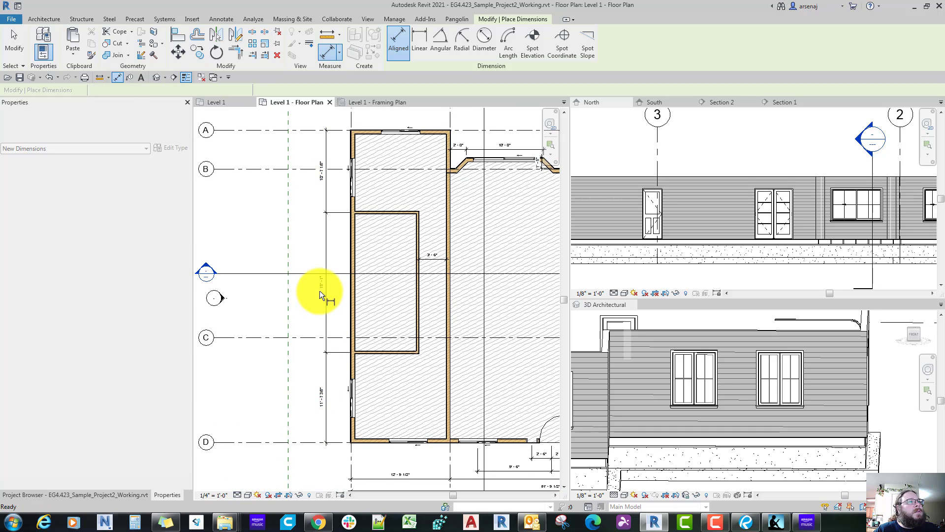
pyautogui.press('Escape')
pyautogui.press('Escape')
# Step: Switch to Bluebeam Revu to check the bedroom sizes on the reference floor plan, and return to Revit
pyautogui.scroll(2, 320, 291)
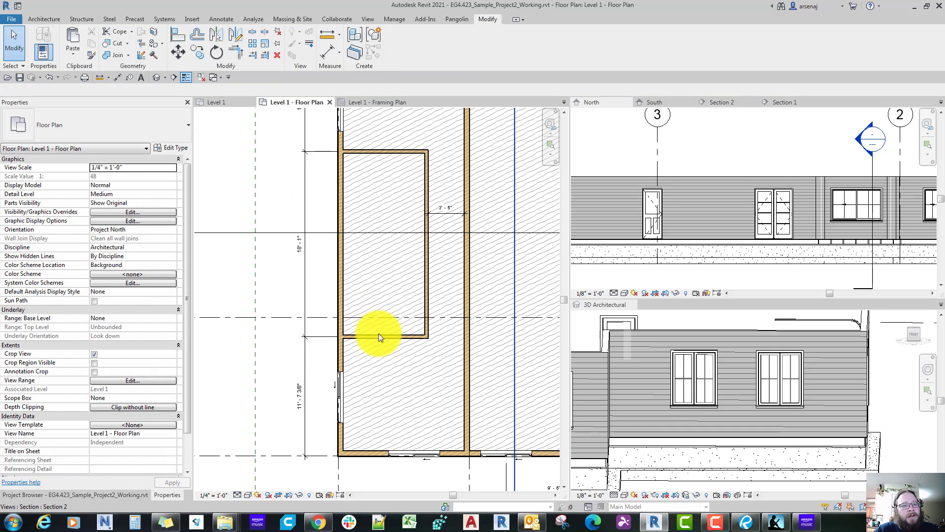
pyautogui.click(648, 527)
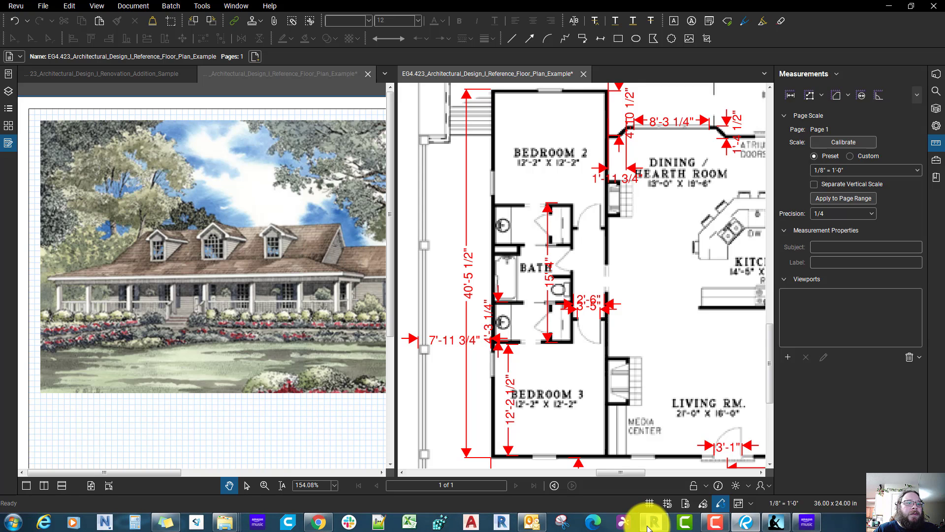
pyautogui.click(648, 528)
# Step: Move the lower cross wall by setting its dimension from grid D to 12' - 2"
pyautogui.scroll(4, 481, 384)
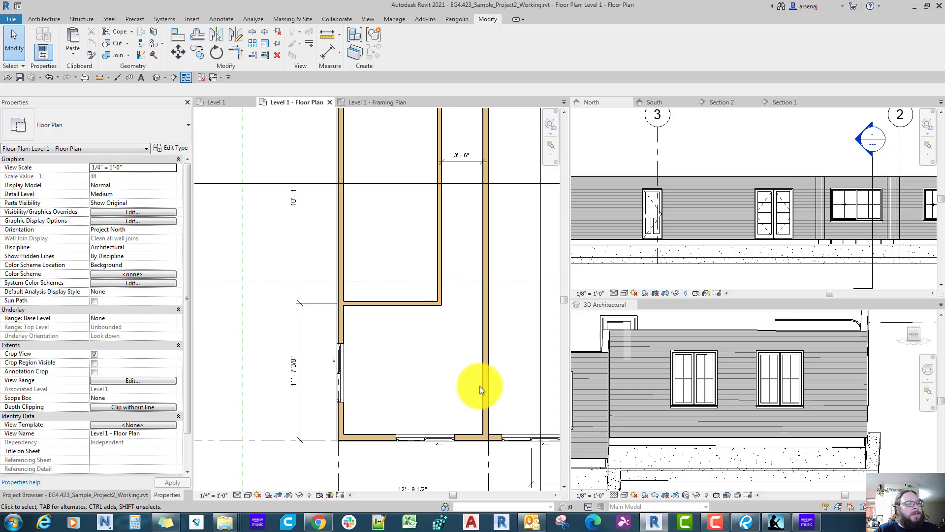
pyautogui.click(379, 300)
pyautogui.click(281, 380)
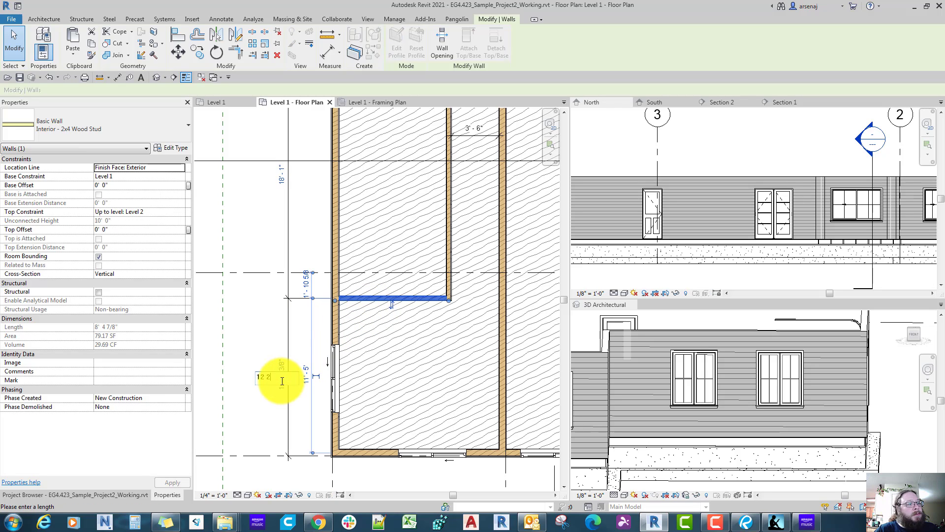
pyautogui.write('12 2')
pyautogui.press('Return')
pyautogui.scroll(-2, 289, 380)
pyautogui.press('Escape')
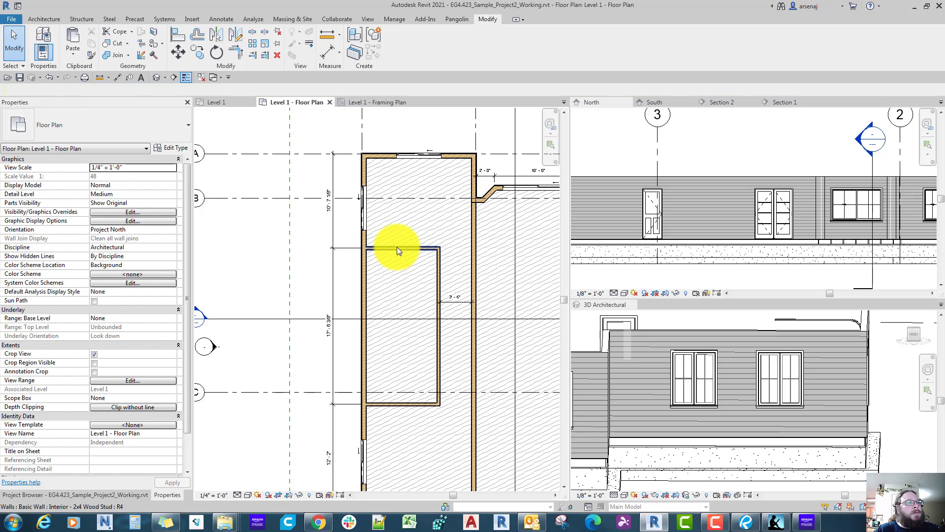
# Step: Move the upper cross wall by setting its dimension from grid A to 12' - 2"
pyautogui.click(397, 247)
pyautogui.click(329, 211)
pyautogui.scroll(2, 329, 212)
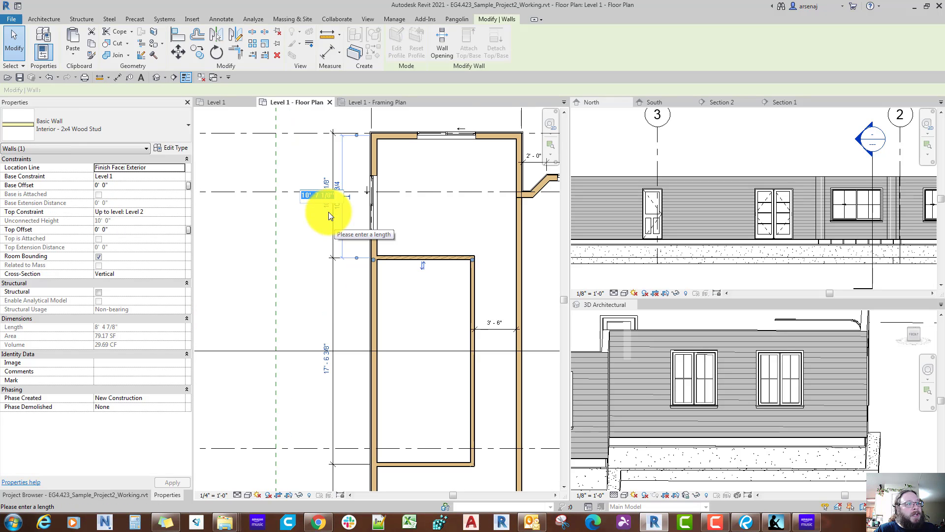
pyautogui.write("12' - 2")
pyautogui.press('Return')
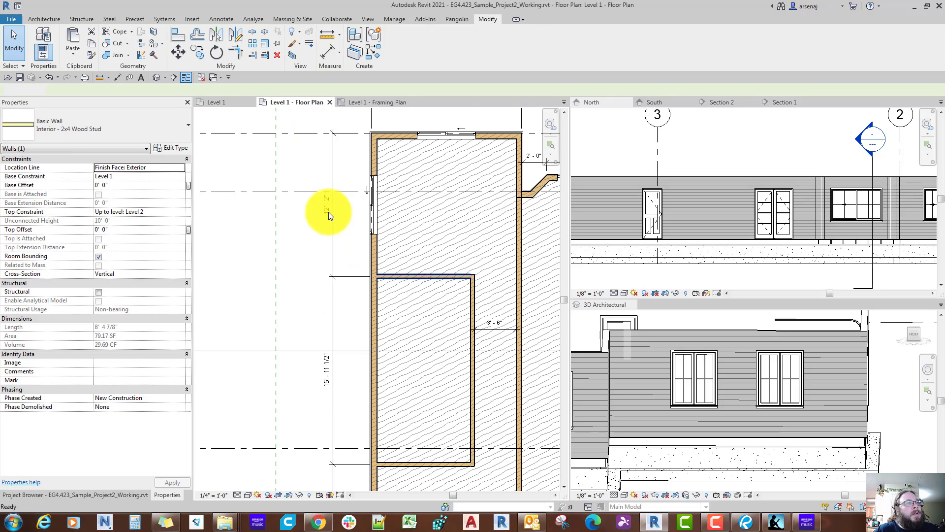
pyautogui.press('Escape')
# Step: Review the bedroom wall layout, compare it with the reference floor plan in Bluebeam Revu, and return to Revit
pyautogui.scroll(-2, 329, 211)
pyautogui.scroll(-2, 328, 212)
pyautogui.scroll(4, 329, 212)
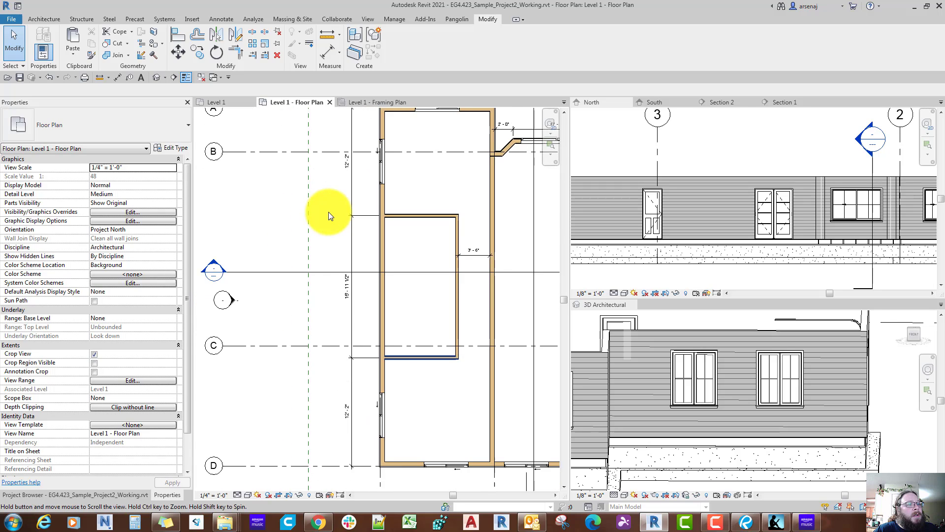
pyautogui.scroll(-3, 329, 211)
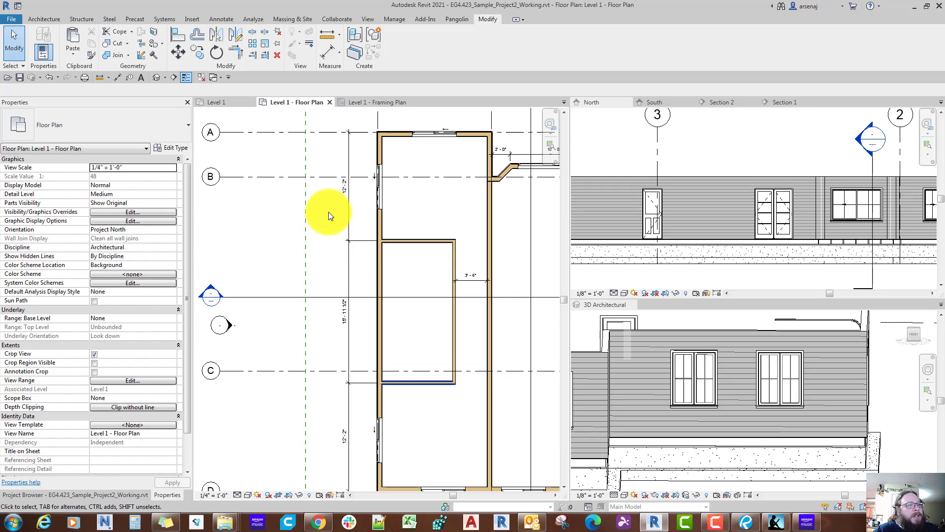
pyautogui.scroll(4, 329, 211)
pyautogui.scroll(-2, 329, 212)
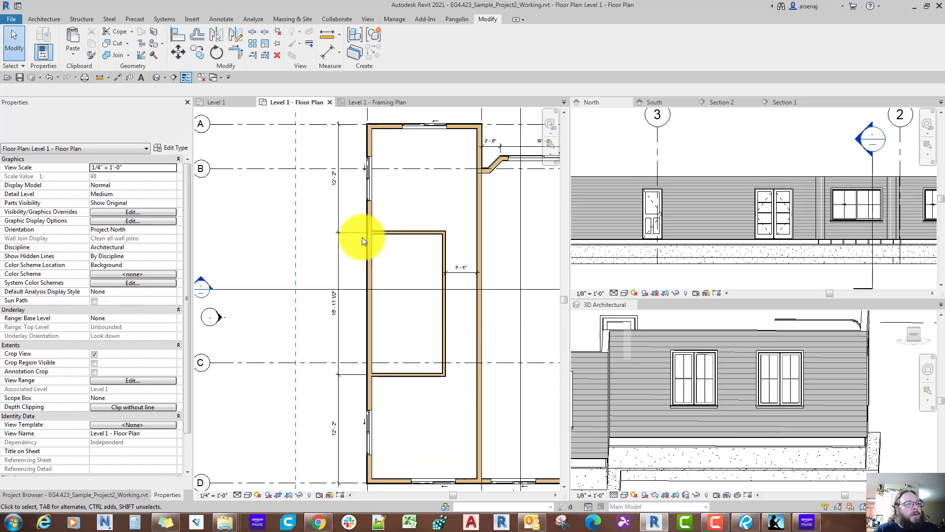
pyautogui.click(748, 528)
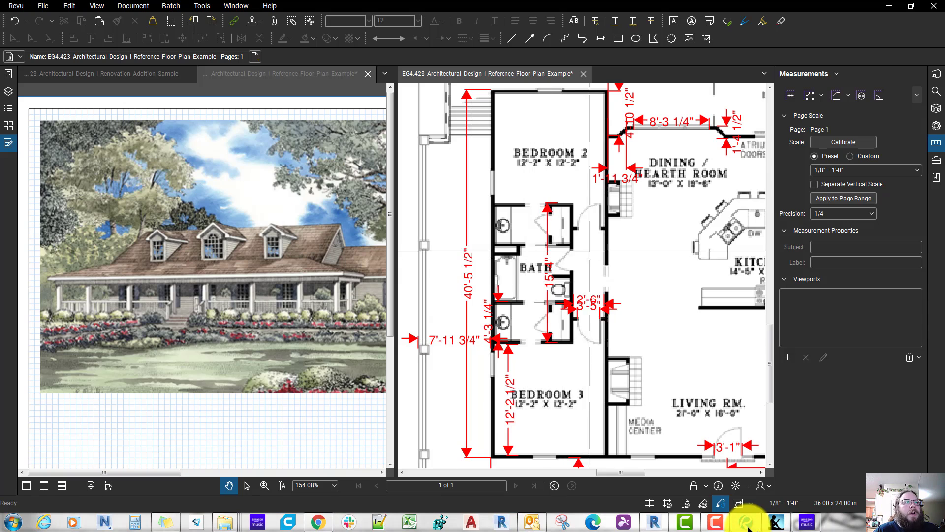
pyautogui.click(748, 528)
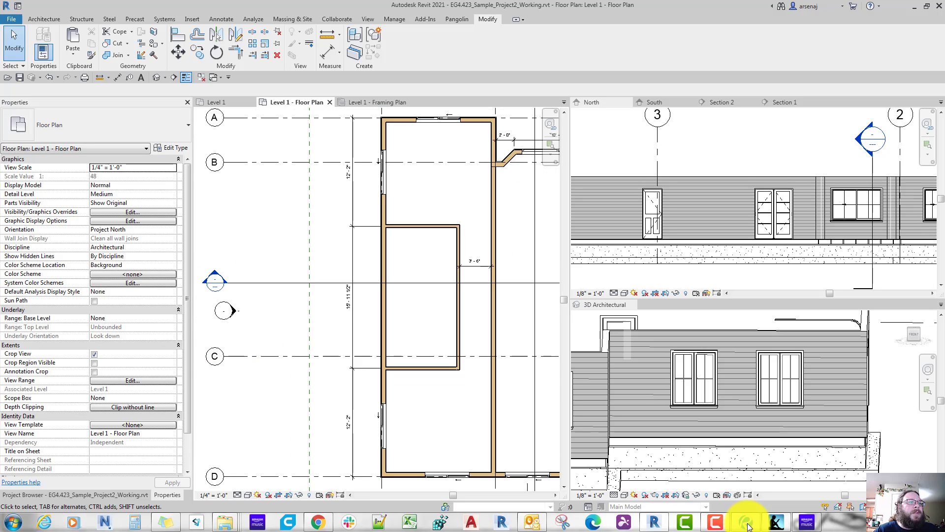
# Step: Place an aligned dimension inside Bedroom 3 from the exterior wall's inner face to the near face of the lower cross wall
pyautogui.scroll(1, 388, 436)
pyautogui.moveTo(388, 437); pyautogui.dragTo(388, 372, button='middle')
pyautogui.scroll(4, 415, 416)
pyautogui.press('d')
pyautogui.press('i')
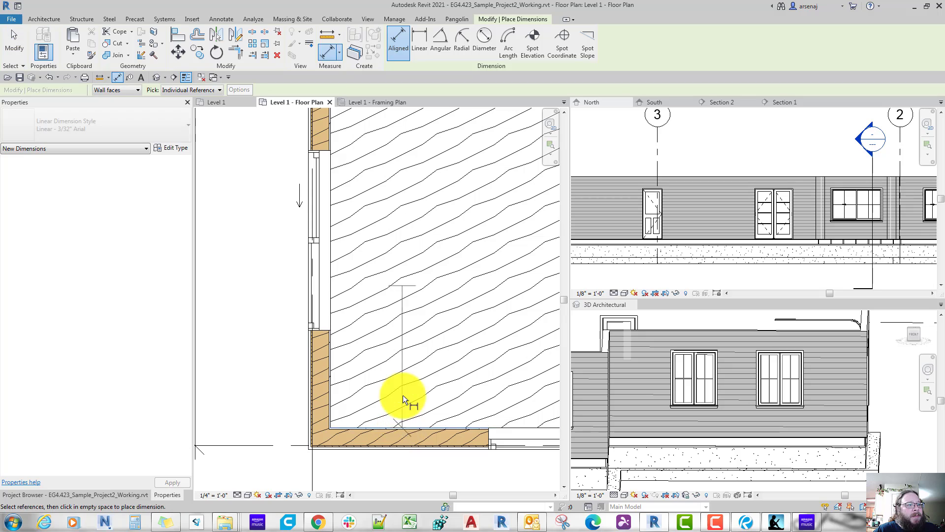
pyautogui.scroll(-3, 403, 394)
pyautogui.scroll(3, 416, 244)
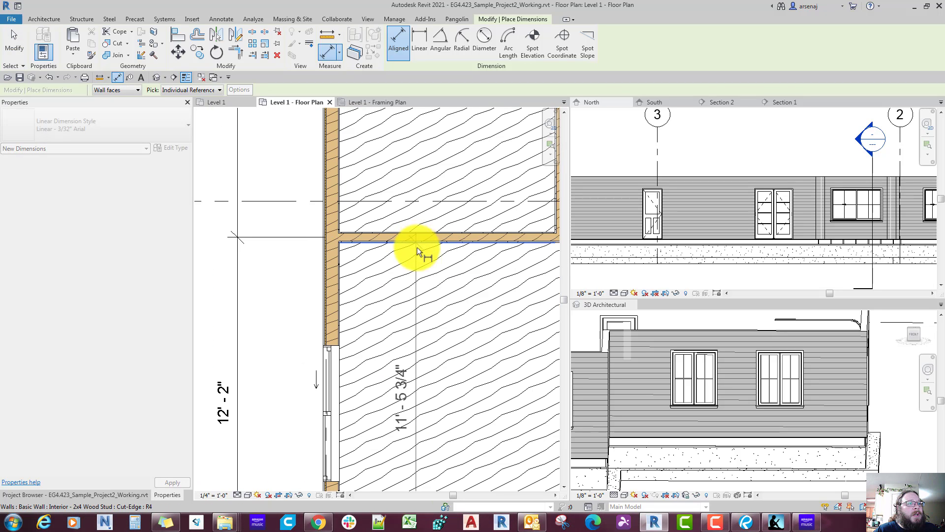
pyautogui.click(417, 247)
pyautogui.scroll(-3, 419, 310)
pyautogui.click(427, 335)
# Step: Place an aligned dimension inside Bedroom 2 from the upper cross wall's near face to the inner face of the exterior wall along grid A
pyautogui.moveTo(433, 213); pyautogui.dragTo(419, 473, button='middle')
pyautogui.scroll(-1, 426, 335)
pyautogui.scroll(3, 426, 335)
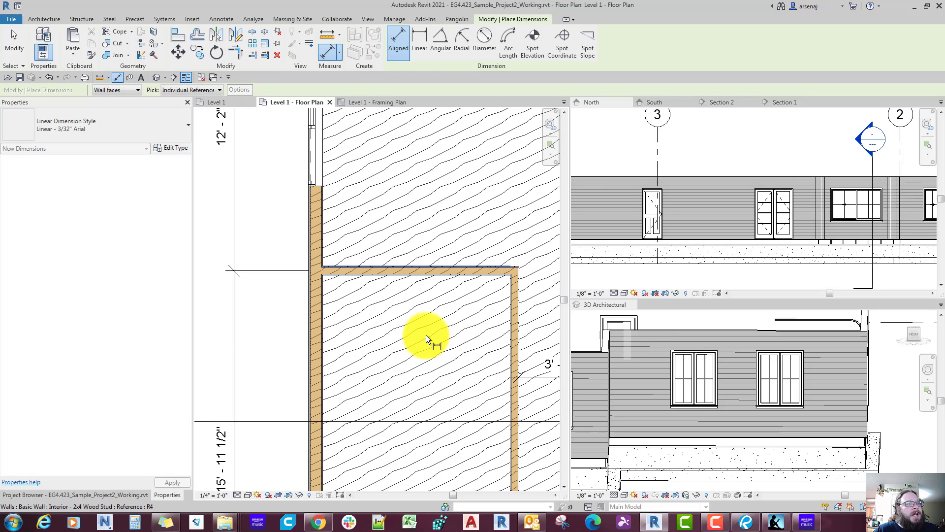
pyautogui.scroll(3, 418, 283)
pyautogui.scroll(-2, 415, 267)
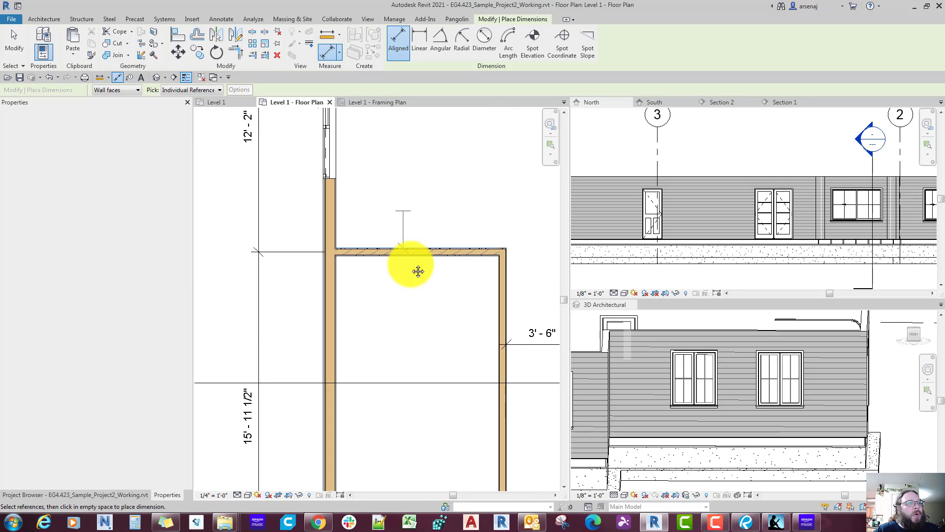
pyautogui.scroll(-1, 358, 295)
pyautogui.scroll(3, 348, 296)
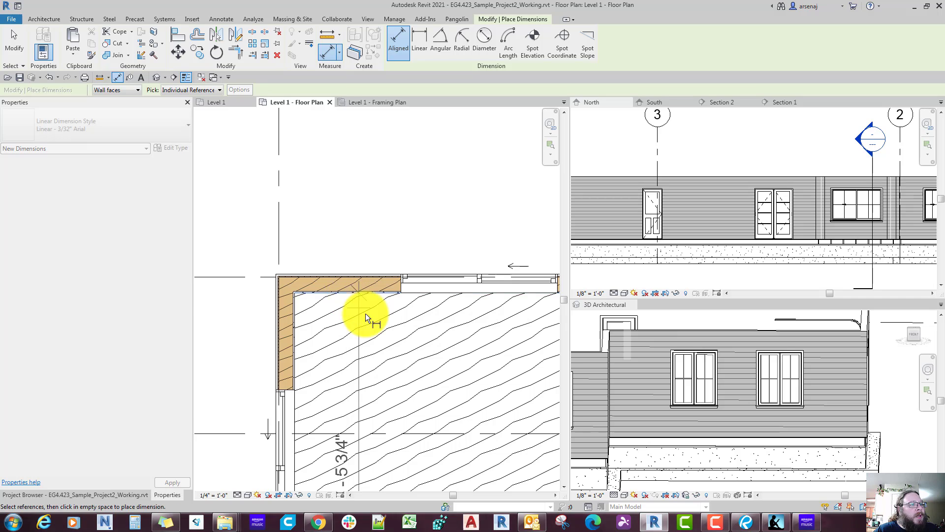
pyautogui.scroll(-2, 365, 313)
pyautogui.scroll(-1, 376, 384)
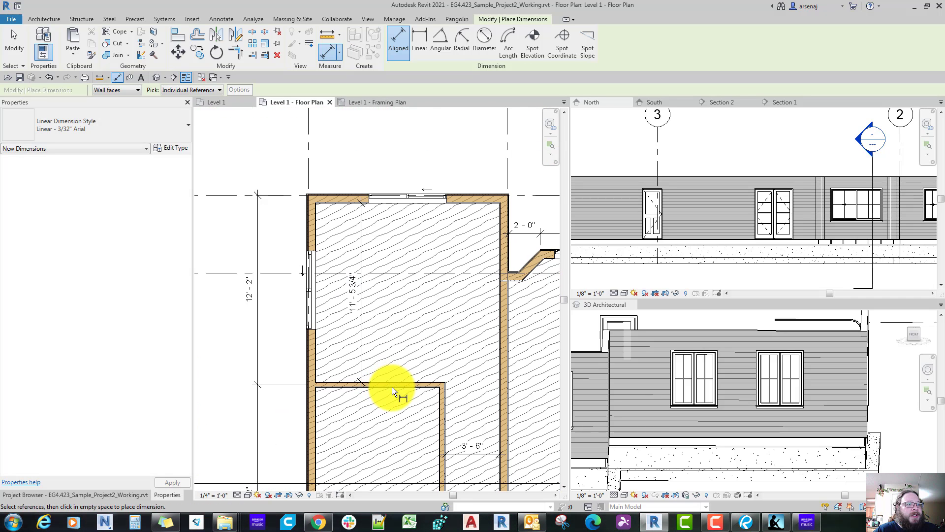
pyautogui.press('Escape')
pyautogui.press('Escape')
# Step: Move the upper cross wall by setting Bedroom 2's interior face-to-face dimension to 12' - 2"
pyautogui.click(392, 383)
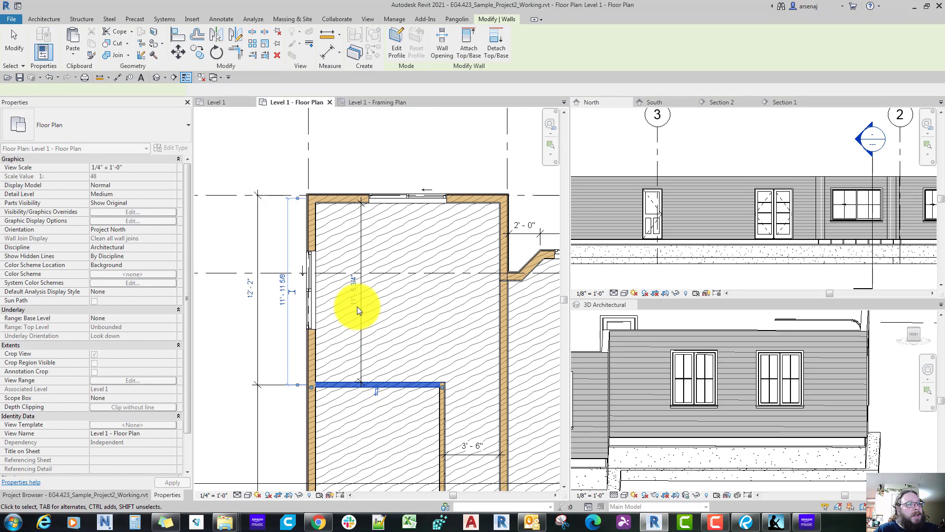
pyautogui.click(355, 302)
pyautogui.write("12' - 2")
pyautogui.press('Return')
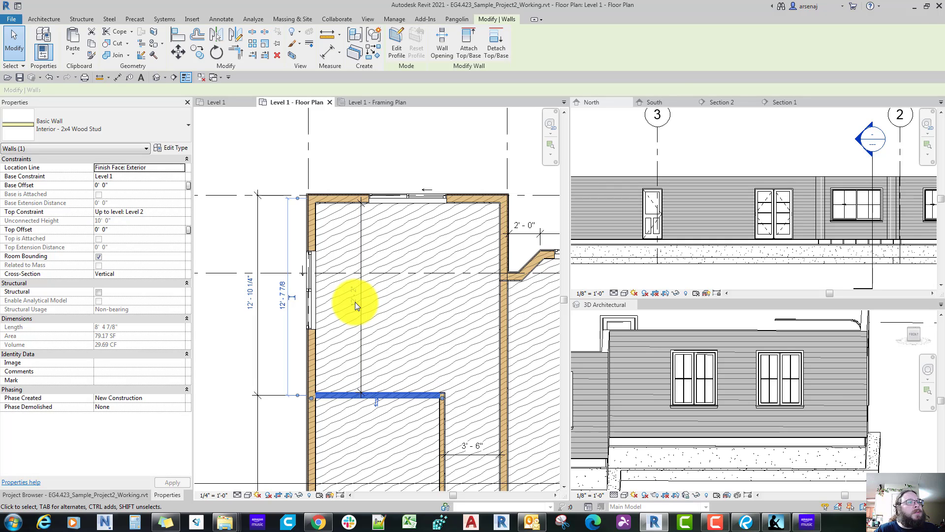
# Step: Examine the lower cross wall above Bedroom 3 and its position relative to the surrounding dimensions
pyautogui.scroll(-1, 356, 302)
pyautogui.moveTo(357, 370); pyautogui.dragTo(346, 216, button='middle')
pyautogui.click(374, 400)
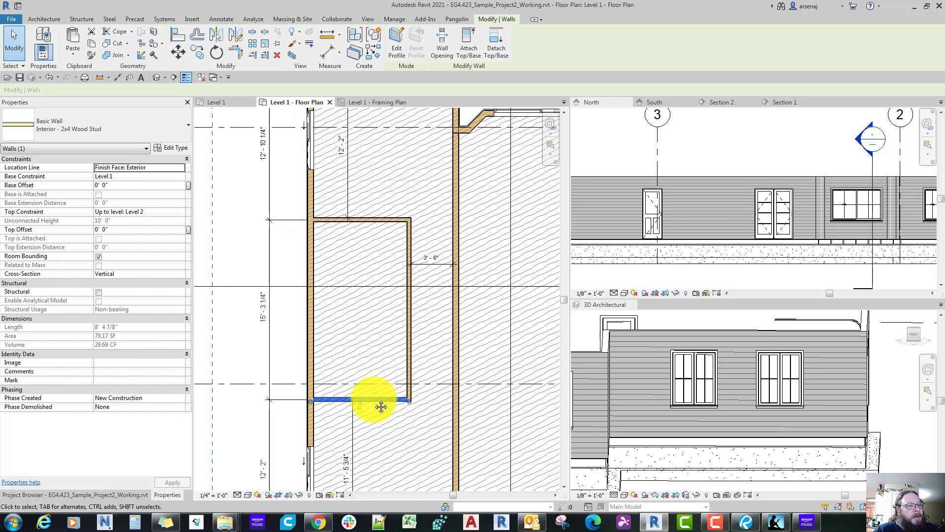
pyautogui.moveTo(379, 406); pyautogui.dragTo(358, 299, button='middle')
pyautogui.scroll(1, 340, 335)
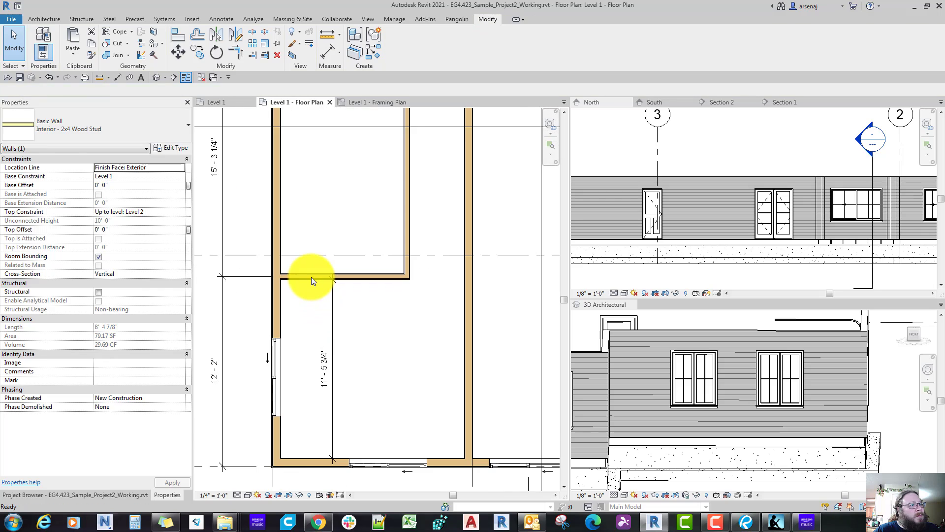
pyautogui.press('Escape')
pyautogui.click(311, 277)
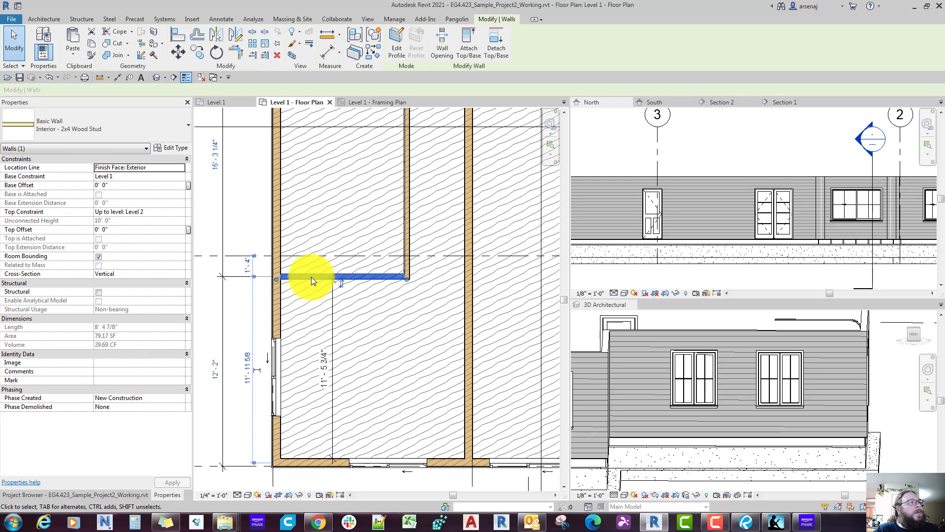
pyautogui.moveTo(311, 276); pyautogui.dragTo(363, 253, button='middle')
pyautogui.scroll(-1, 315, 280)
pyautogui.press('Escape')
pyautogui.scroll(3, 356, 364)
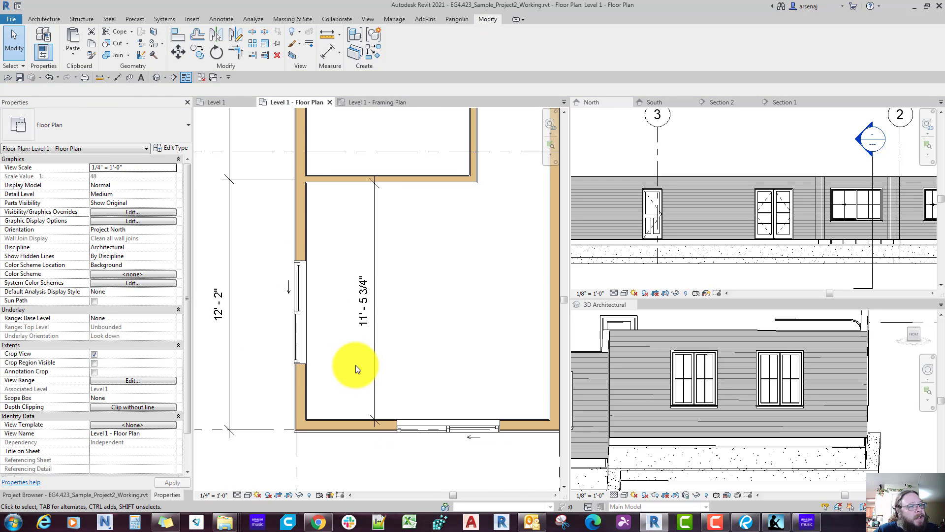
# Step: Inspect where Bedroom 3's interior dimension references the lower cross wall and the exterior wall
pyautogui.click(373, 379)
pyautogui.scroll(3, 377, 263)
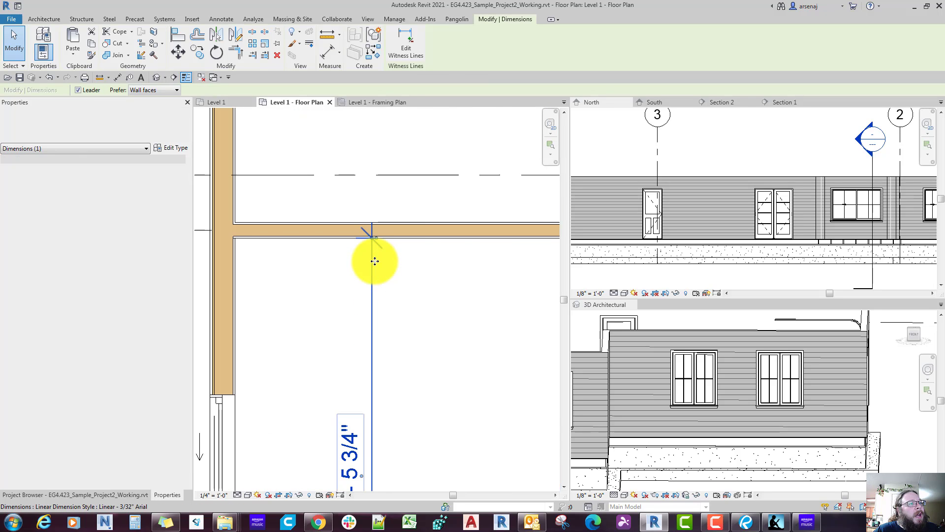
pyautogui.scroll(-2, 371, 262)
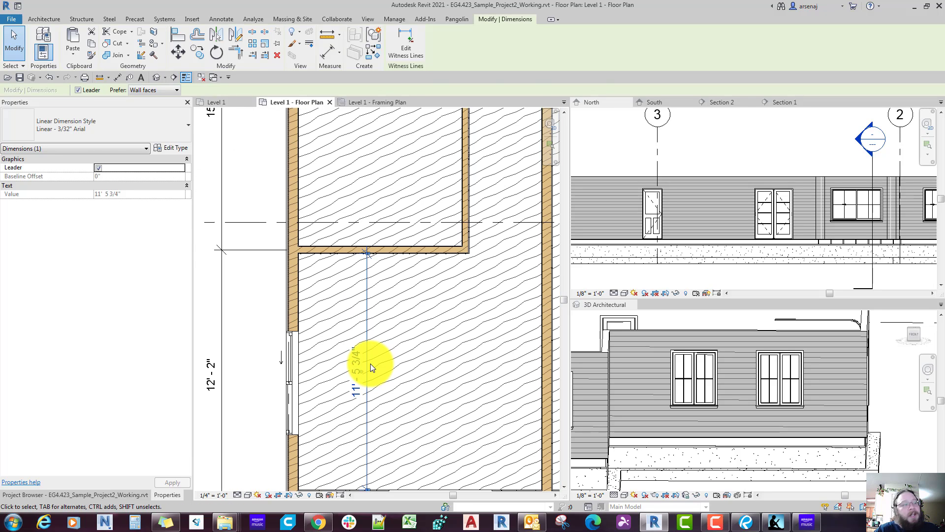
pyautogui.press('Escape')
pyautogui.click(338, 254)
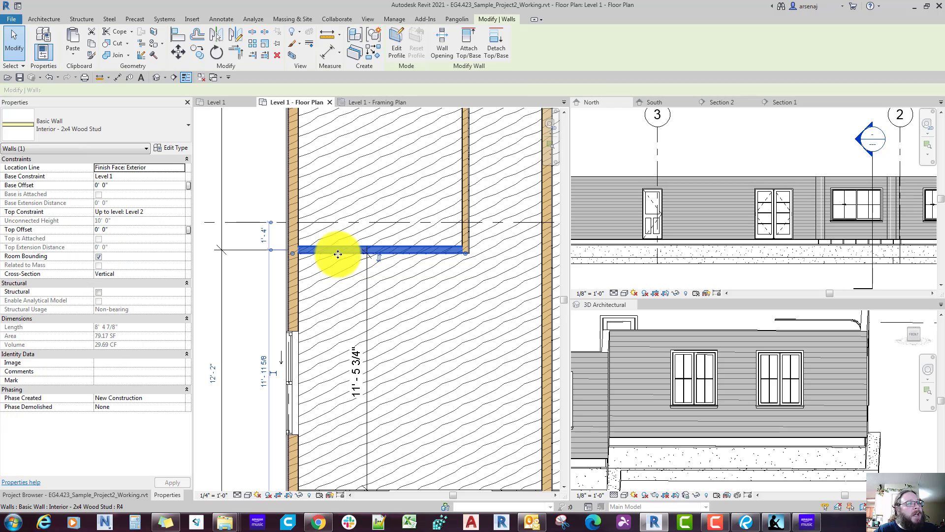
pyautogui.scroll(3, 338, 254)
pyautogui.scroll(-3, 338, 254)
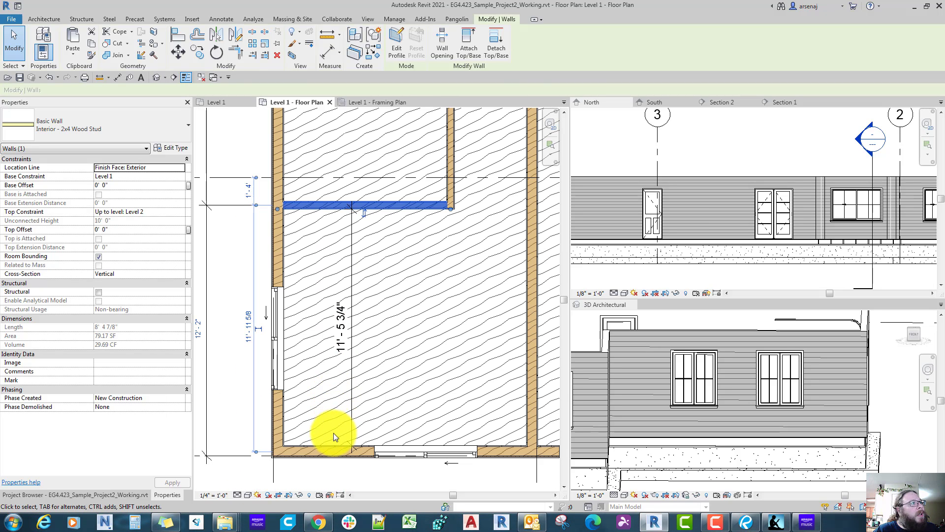
pyautogui.press('d')
pyautogui.press('i')
pyautogui.scroll(4, 333, 434)
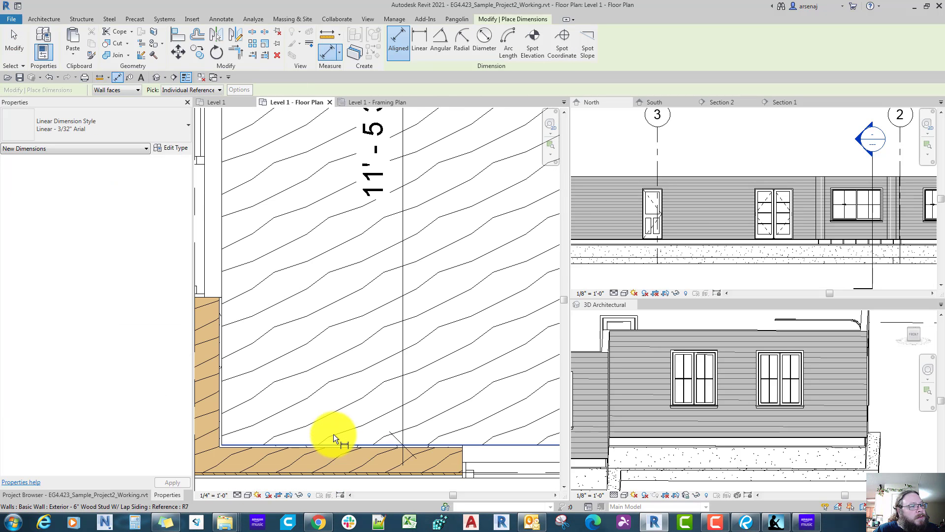
pyautogui.click(332, 433)
pyautogui.scroll(-5, 331, 359)
pyautogui.press('Escape')
pyautogui.press('Escape')
pyautogui.scroll(3, 331, 359)
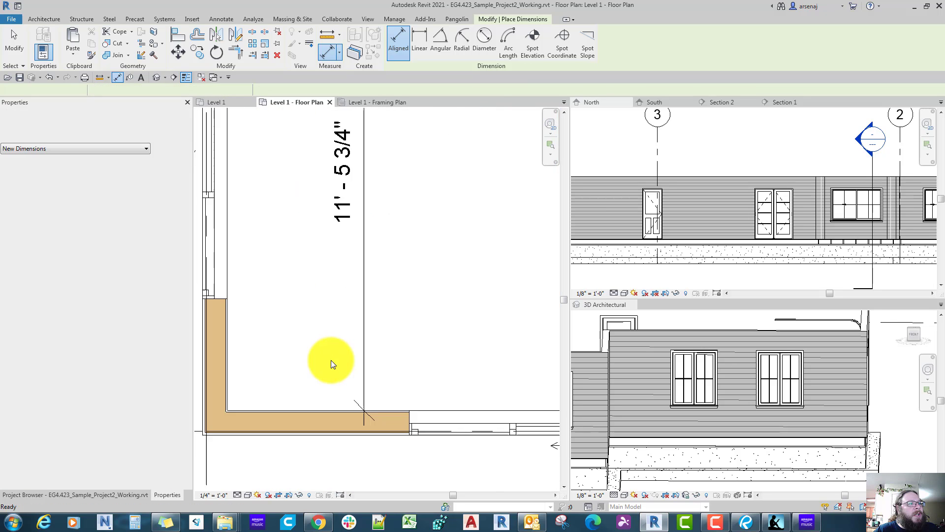
pyautogui.scroll(-3, 330, 359)
# Step: Try to delete the 12' - 2" dimension outside Bedroom 3 and start a new aligned dimension inside the room
pyautogui.moveTo(216, 266); pyautogui.dragTo(320, 314, button='middle')
pyautogui.scroll(-1, 319, 314)
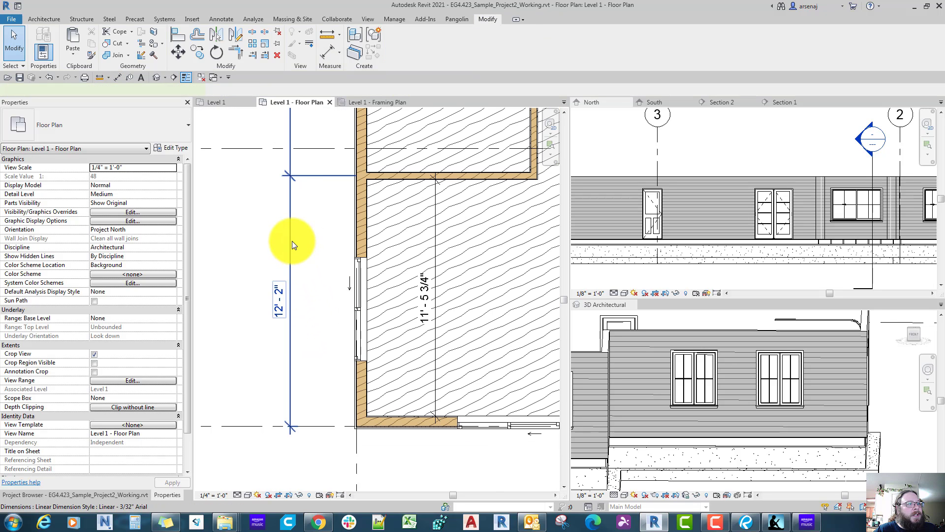
pyautogui.click(292, 240)
pyautogui.press('Delete')
pyautogui.press('d')
pyautogui.press('i')
pyautogui.scroll(2, 444, 371)
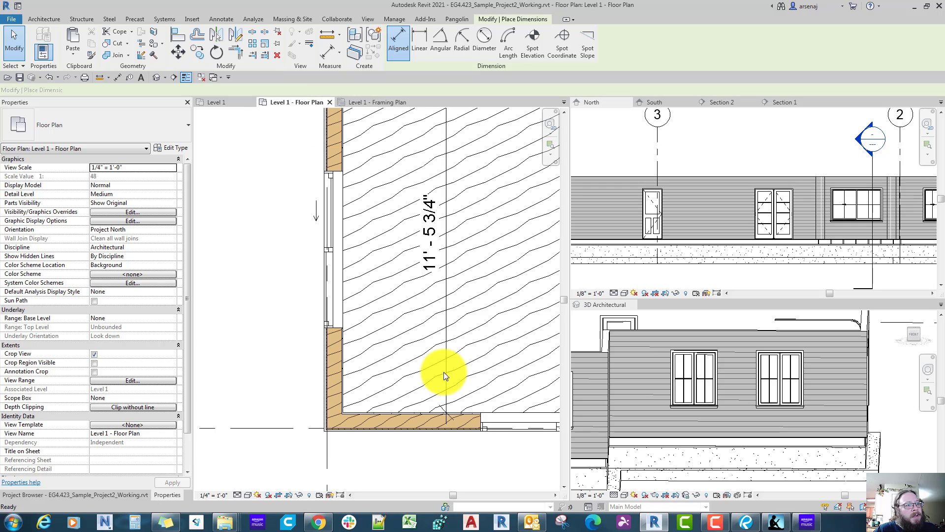
pyautogui.click(443, 371)
pyautogui.press('Escape')
pyautogui.moveTo(441, 337); pyautogui.dragTo(426, 425, button='middle')
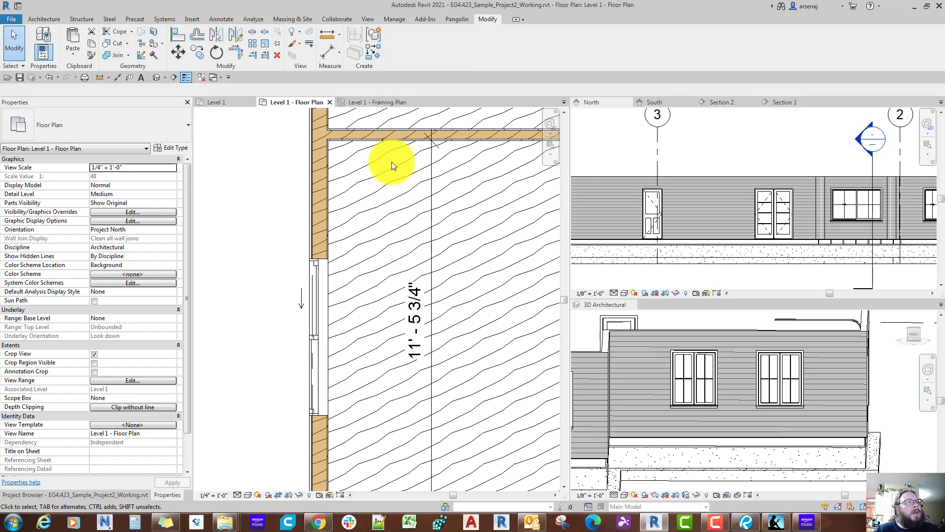
pyautogui.click(387, 143)
pyautogui.press('Escape')
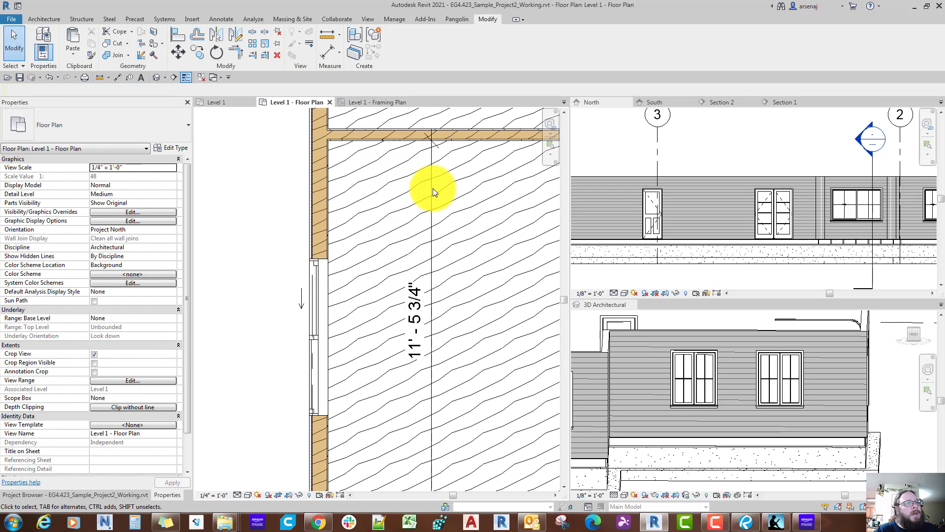
# Step: Delete the interior dimension in Bedroom 3 between the exterior wall and the lower cross wall
pyautogui.scroll(-1, 433, 188)
pyautogui.click(433, 188)
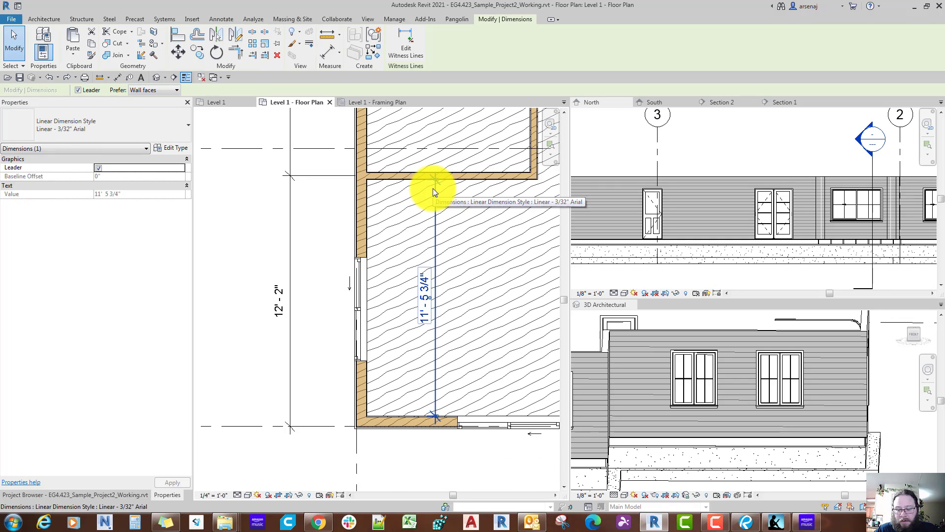
pyautogui.press('Delete')
# Step: Place a new aligned dimension in Bedroom 3 from the exterior wall's inner face to the lower cross wall's near face
pyautogui.press('d')
pyautogui.press('i')
pyautogui.scroll(3, 407, 389)
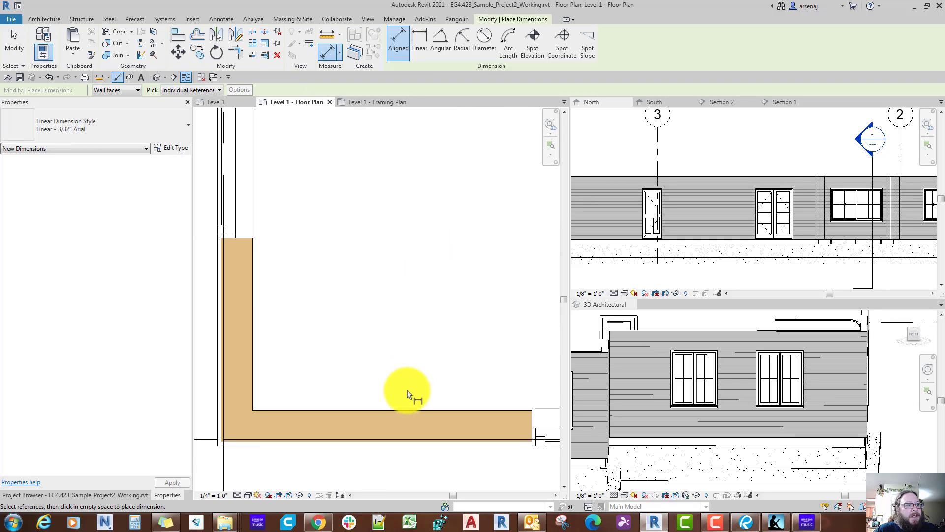
pyautogui.click(405, 406)
pyautogui.scroll(-3, 405, 305)
pyautogui.moveTo(407, 340); pyautogui.dragTo(406, 443, button='middle')
pyautogui.scroll(-1, 396, 172)
pyautogui.moveTo(394, 133); pyautogui.dragTo(390, 251, button='middle')
pyautogui.scroll(2, 383, 223)
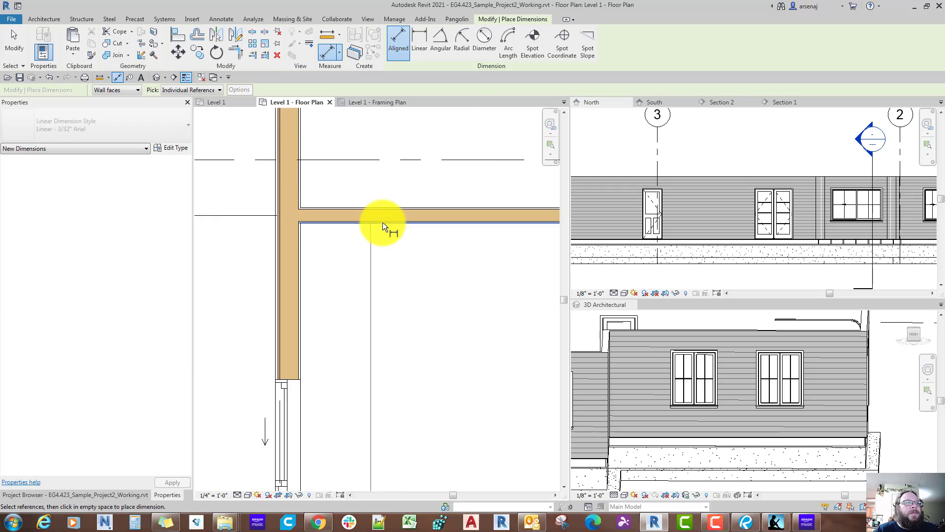
pyautogui.click(382, 222)
pyautogui.scroll(-2, 406, 304)
pyautogui.moveTo(405, 304); pyautogui.dragTo(404, 221, button='middle')
pyautogui.scroll(-1, 405, 224)
pyautogui.click(404, 294)
pyautogui.press('Escape')
pyautogui.press('Escape')
# Step: Move the lower cross wall by setting Bedroom 3's interior dimension to 12' - 2", and delete that dimension
pyautogui.click(444, 190)
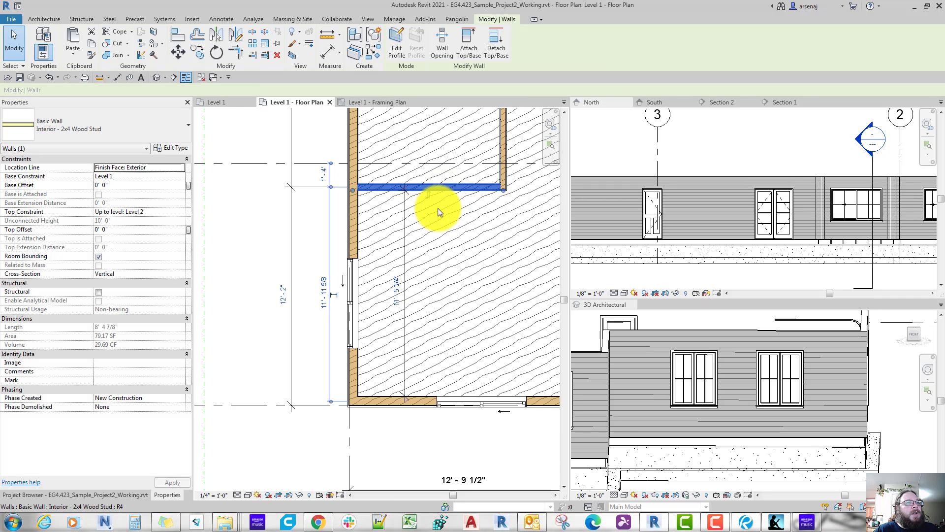
pyautogui.click(396, 300)
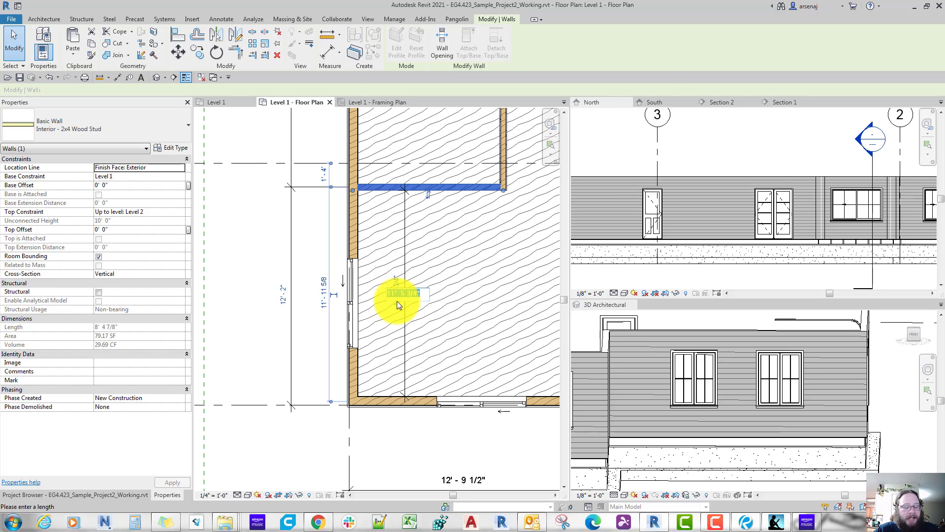
pyautogui.write('12')
pyautogui.press('Return')
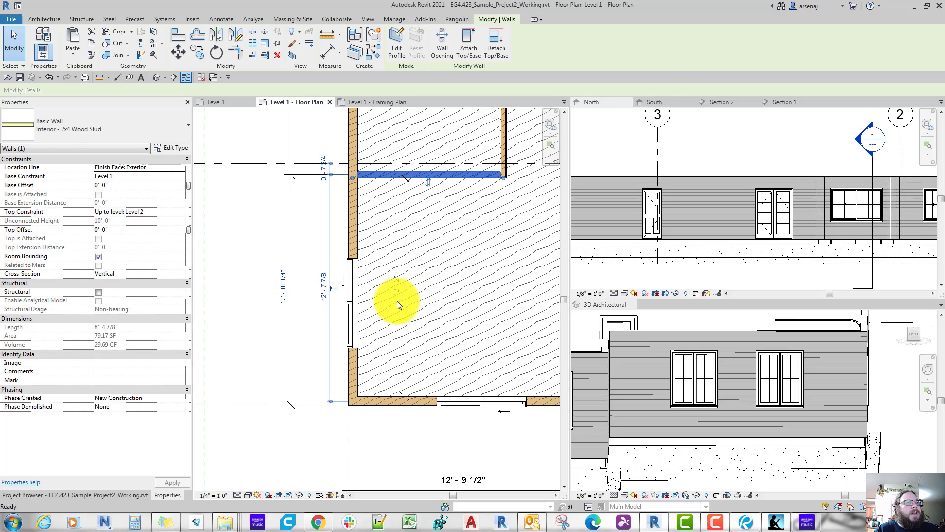
pyautogui.press('Escape')
pyautogui.press('Delete')
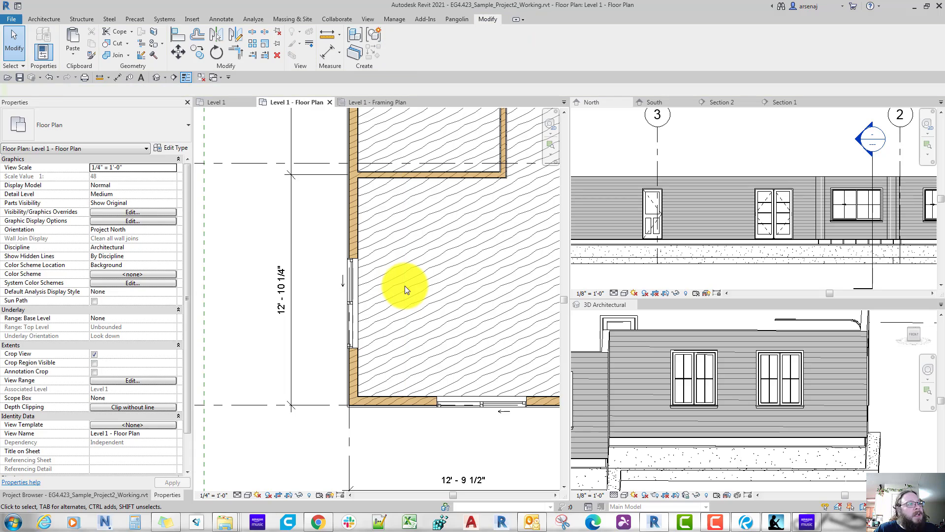
# Step: Place an aligned dimension inside Bedroom 3 from the lower cross wall's near face to the exterior wall's inner face
pyautogui.scroll(-2, 405, 286)
pyautogui.scroll(1, 405, 286)
pyautogui.scroll(-2, 404, 285)
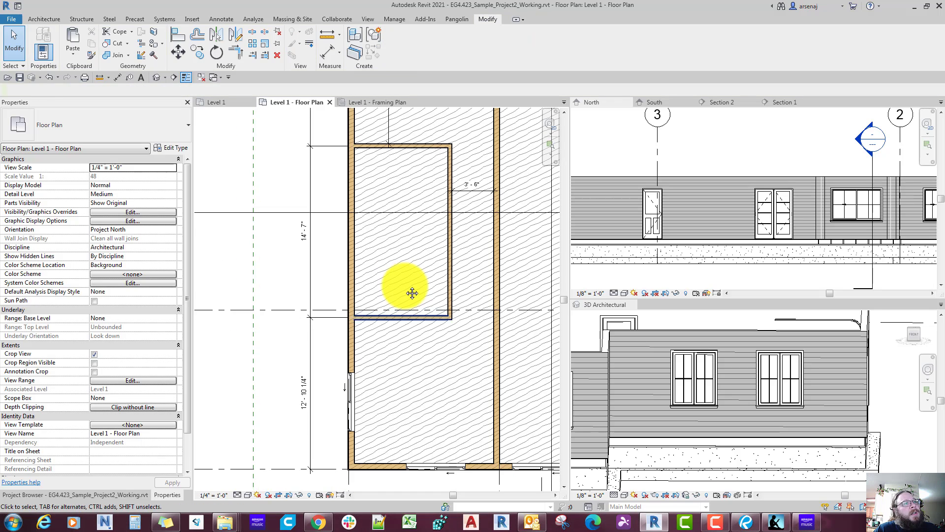
pyautogui.moveTo(405, 286); pyautogui.dragTo(414, 400, button='middle')
pyautogui.scroll(2, 405, 286)
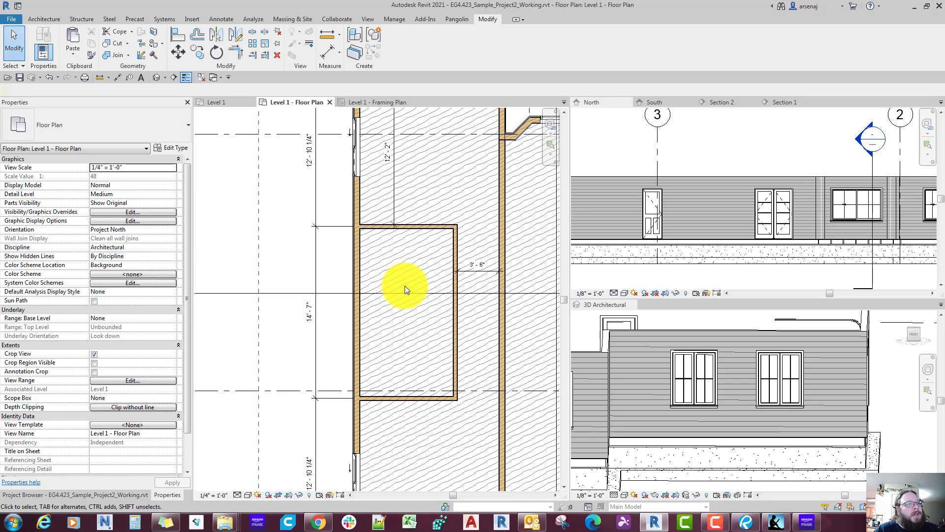
pyautogui.scroll(-1, 404, 286)
pyautogui.moveTo(405, 286); pyautogui.dragTo(408, 224, button='middle')
pyautogui.press('d')
pyautogui.press('i')
pyautogui.scroll(6, 405, 286)
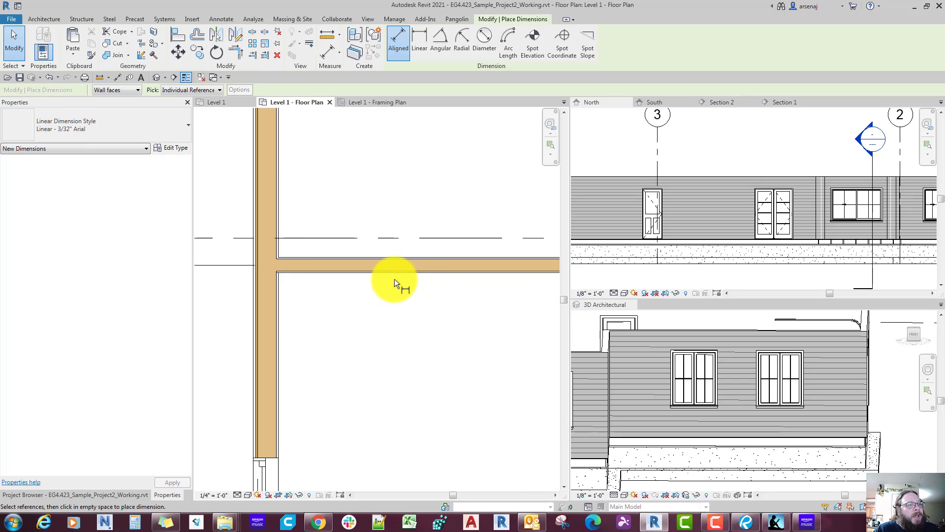
pyautogui.scroll(-4, 388, 275)
pyautogui.scroll(4, 380, 454)
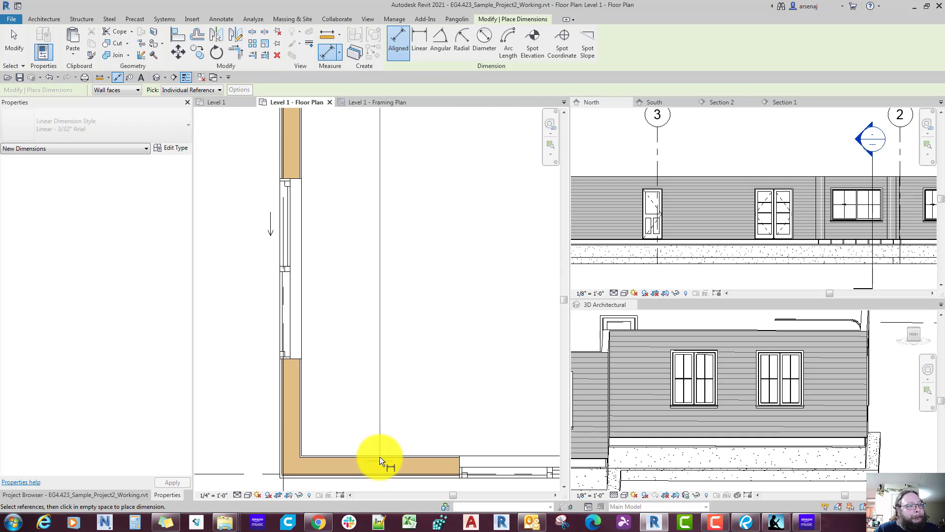
pyautogui.click(380, 457)
pyautogui.scroll(-4, 382, 446)
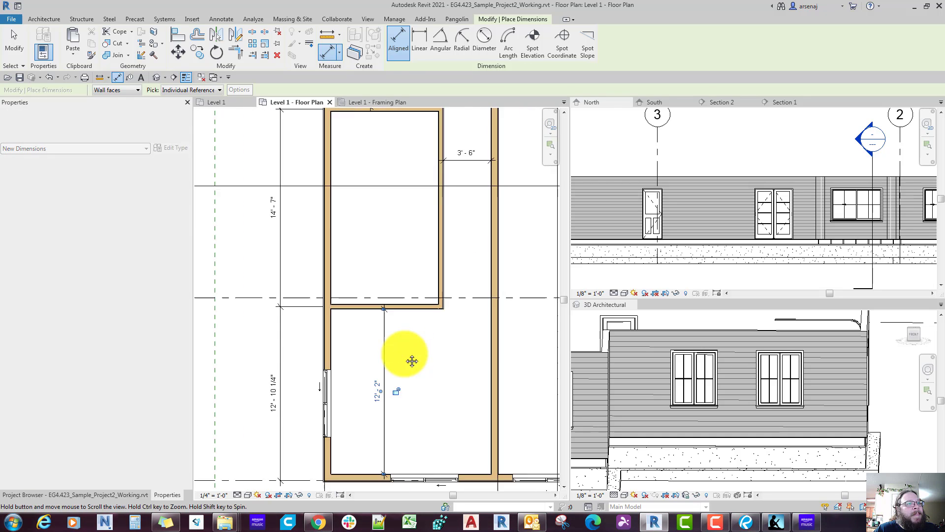
# Step: Place an aligned dimension across the bath block between the bedroom-side faces of the lower and upper cross walls
pyautogui.scroll(3, 400, 346)
pyautogui.scroll(1, 400, 346)
pyautogui.click(400, 347)
pyautogui.scroll(-4, 406, 310)
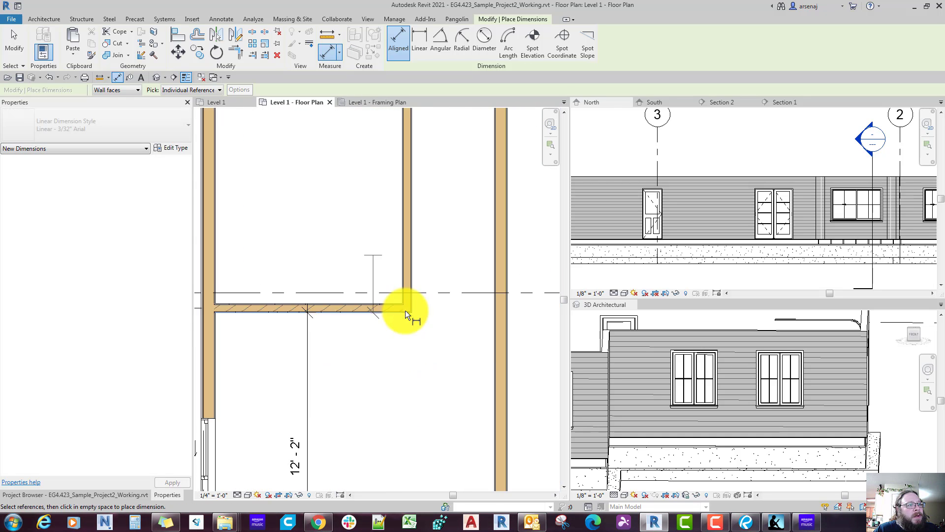
pyautogui.scroll(2, 391, 236)
pyautogui.scroll(2, 377, 163)
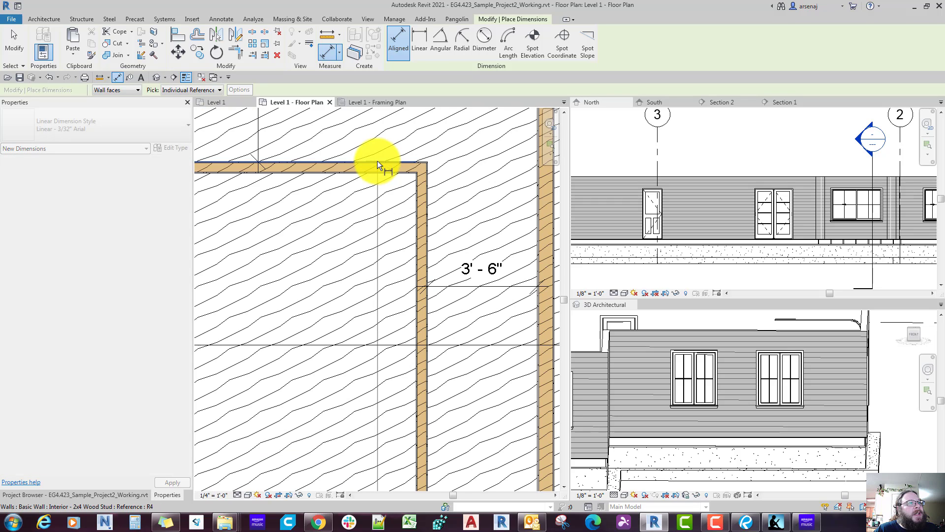
pyautogui.scroll(-2, 374, 208)
pyautogui.click(365, 338)
pyautogui.press('Escape')
pyautogui.press('Escape')
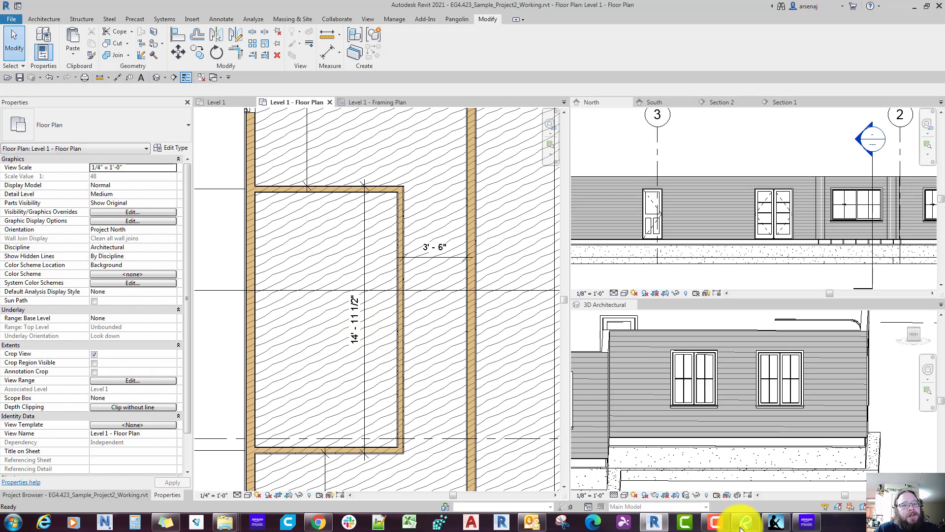
# Step: Switch to Bluebeam Revu and examine the bath block's length on the reference floor plan
pyautogui.click(744, 521)
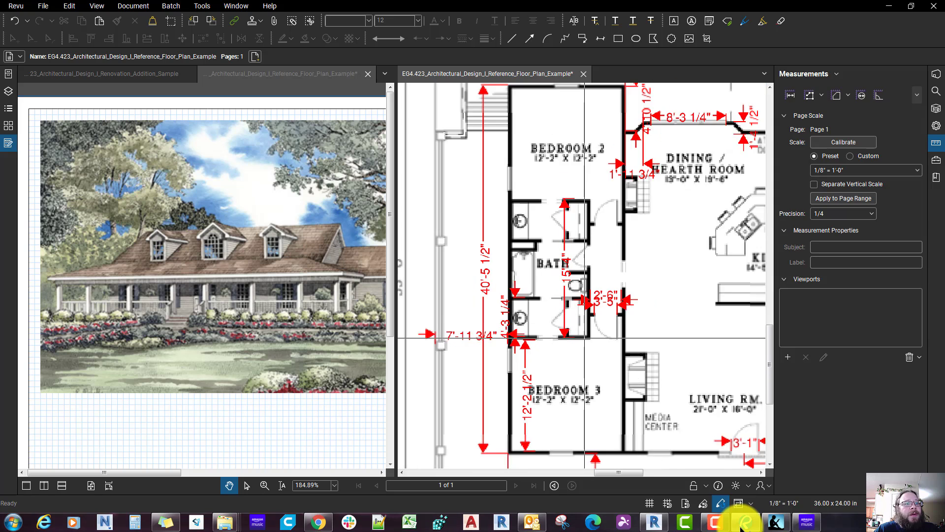
pyautogui.scroll(-2, 584, 344)
pyautogui.moveTo(571, 384); pyautogui.dragTo(574, 361, button='middle')
pyautogui.scroll(-1, 574, 362)
pyautogui.moveTo(603, 284); pyautogui.dragTo(593, 369, button='middle')
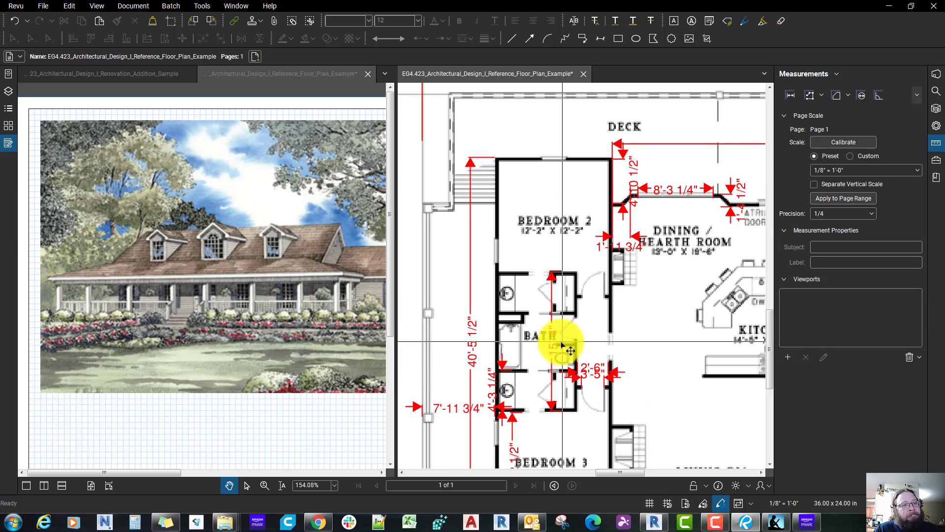
pyautogui.hotkey('shift', 'alt', 'l')
pyautogui.scroll(4, 556, 343)
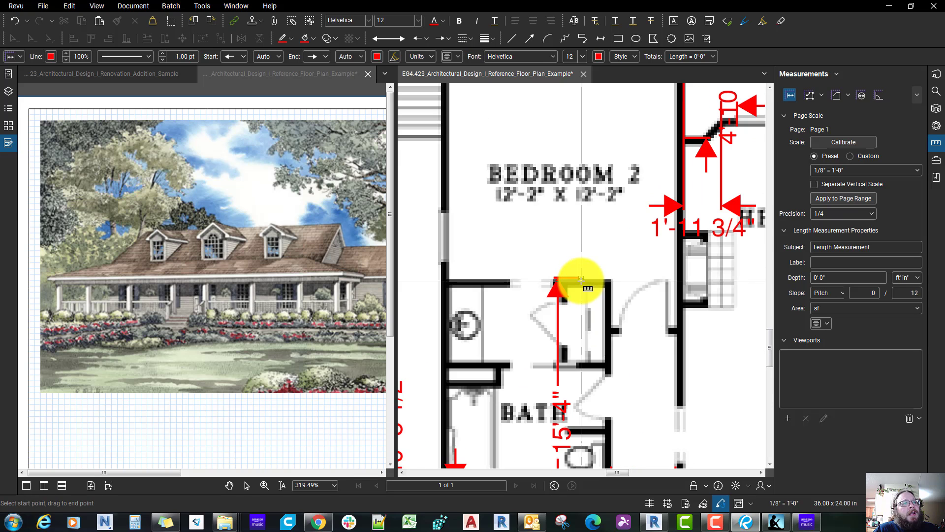
pyautogui.moveTo(581, 278); pyautogui.dragTo(584, 261)
pyautogui.moveTo(583, 174); pyautogui.dragTo(585, 250, button='middle')
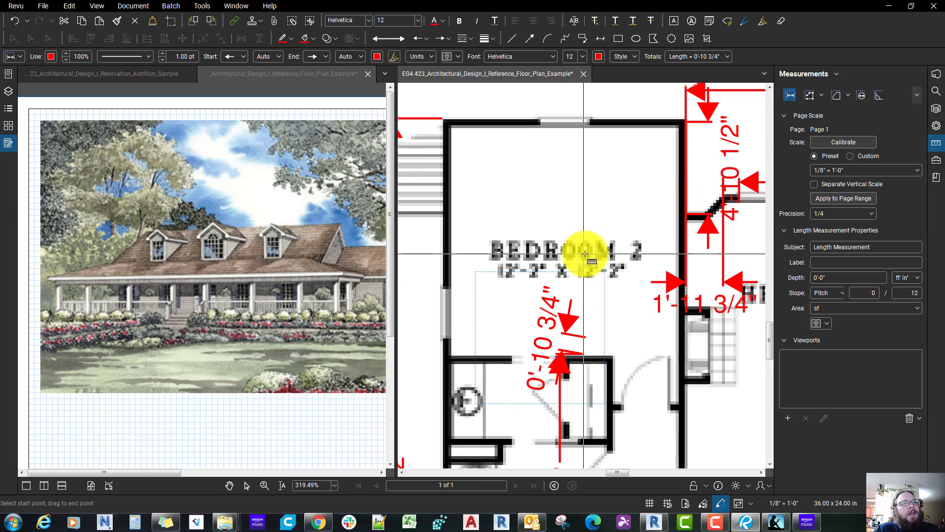
pyautogui.press('Escape')
pyautogui.click(576, 335)
pyautogui.press('Delete')
# Step: Adjust the upper end of the bath block's length measurement to the Bedroom 2 cross wall's face
pyautogui.scroll(4, 561, 378)
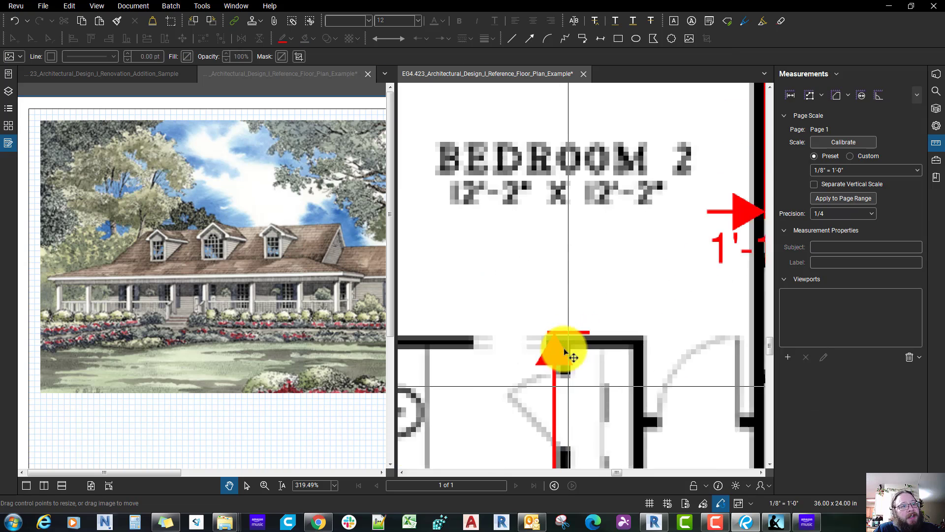
pyautogui.click(555, 359)
pyautogui.scroll(1, 593, 329)
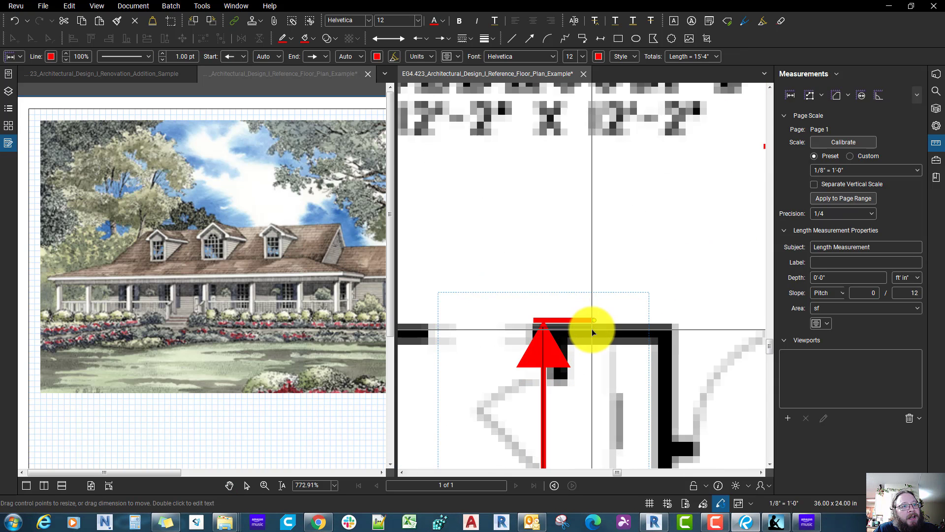
pyautogui.scroll(-5, 598, 257)
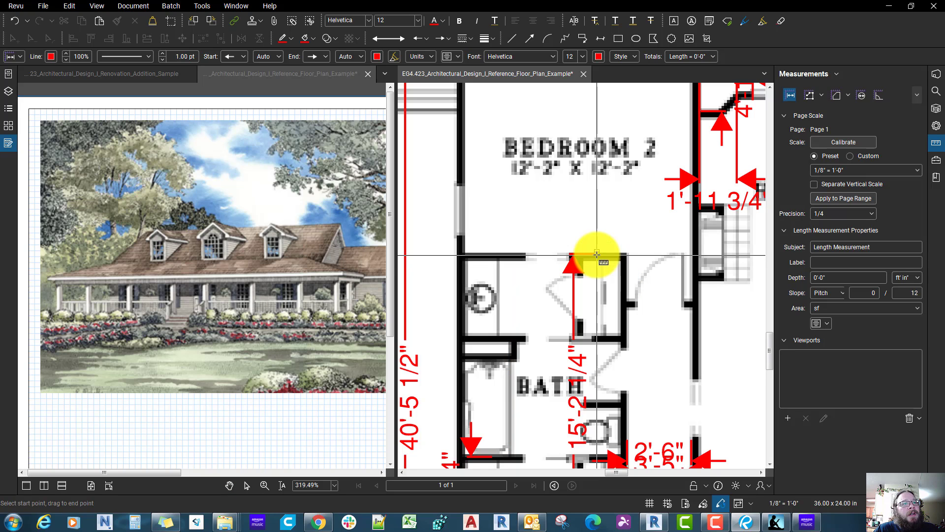
# Step: Measure Bedroom 2's interior length on the reference plan from the bath cross wall to the opposite exterior wall's inner face
pyautogui.moveTo(597, 251); pyautogui.dragTo(597, 242)
pyautogui.moveTo(597, 171); pyautogui.dragTo(595, 250, button='middle')
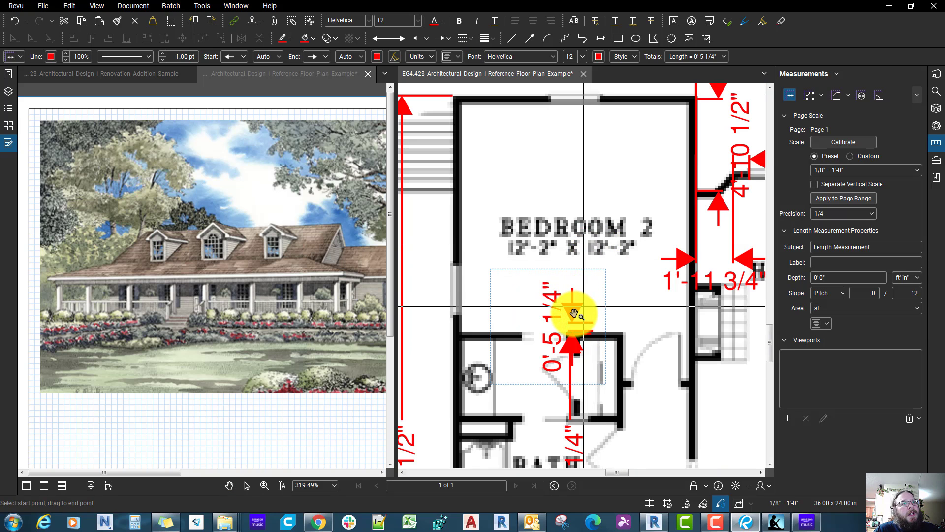
pyautogui.press('Escape')
pyautogui.click(581, 326)
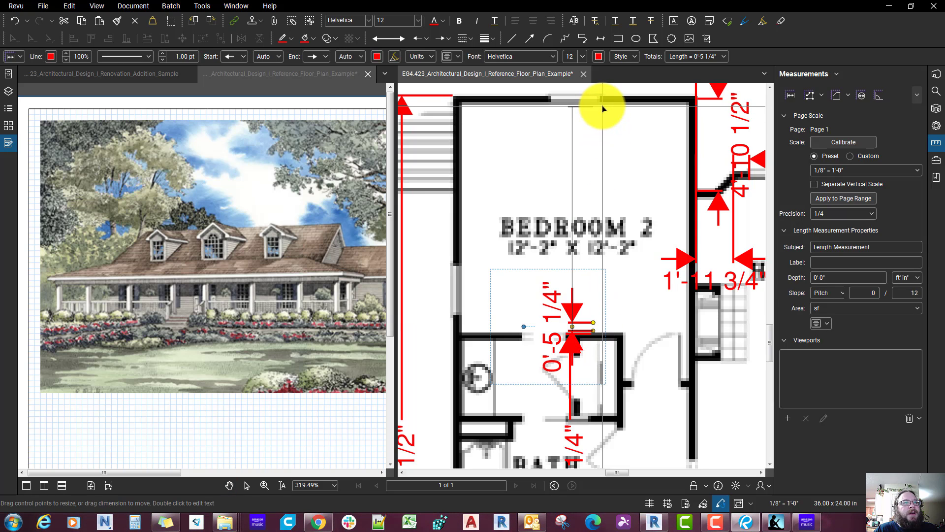
pyautogui.moveTo(602, 105); pyautogui.dragTo(603, 105)
pyautogui.scroll(5, 591, 333)
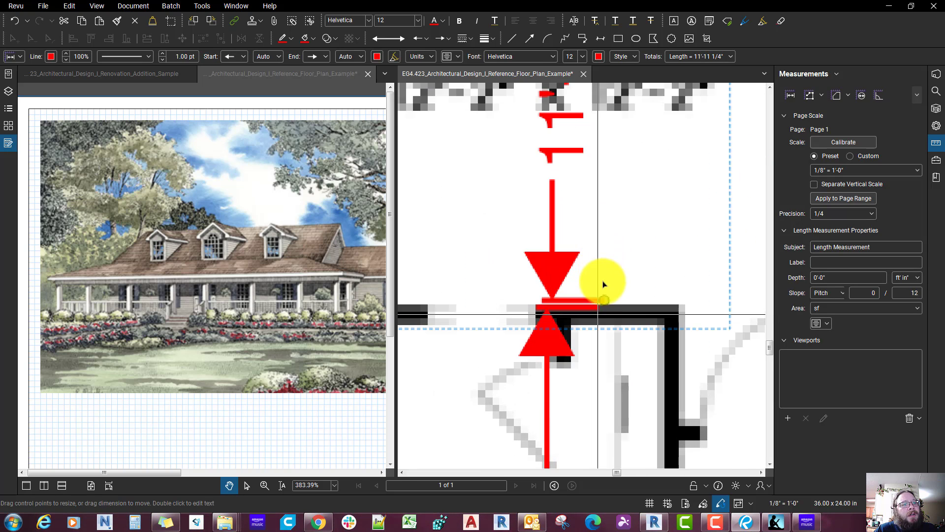
pyautogui.moveTo(602, 302); pyautogui.dragTo(594, 259)
pyautogui.scroll(-5, 601, 310)
pyautogui.scroll(-2, 601, 311)
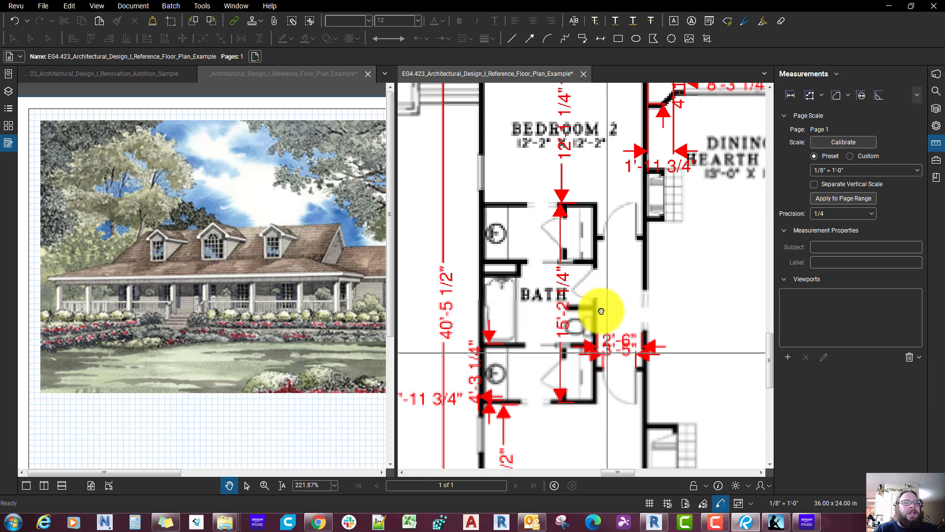
pyautogui.scroll(-1, 601, 311)
pyautogui.moveTo(601, 311); pyautogui.dragTo(625, 311, button='middle')
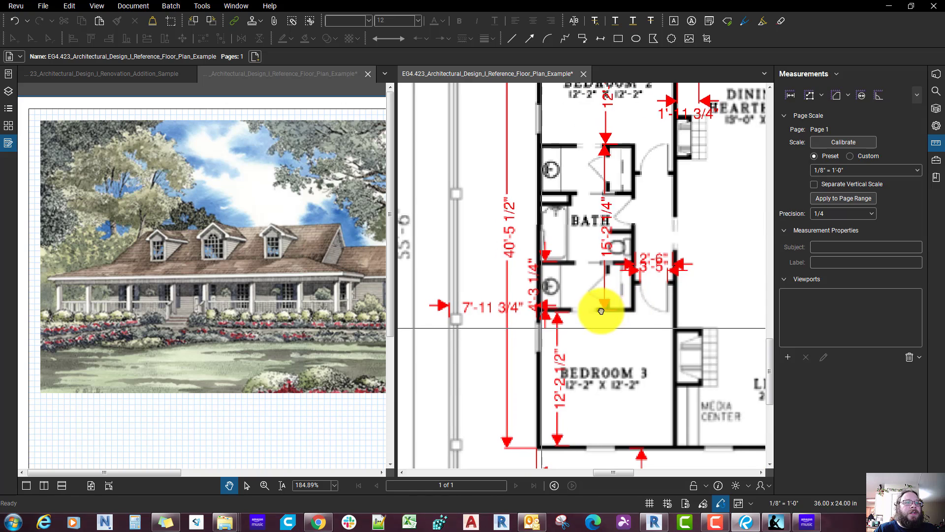
pyautogui.scroll(-1, 601, 311)
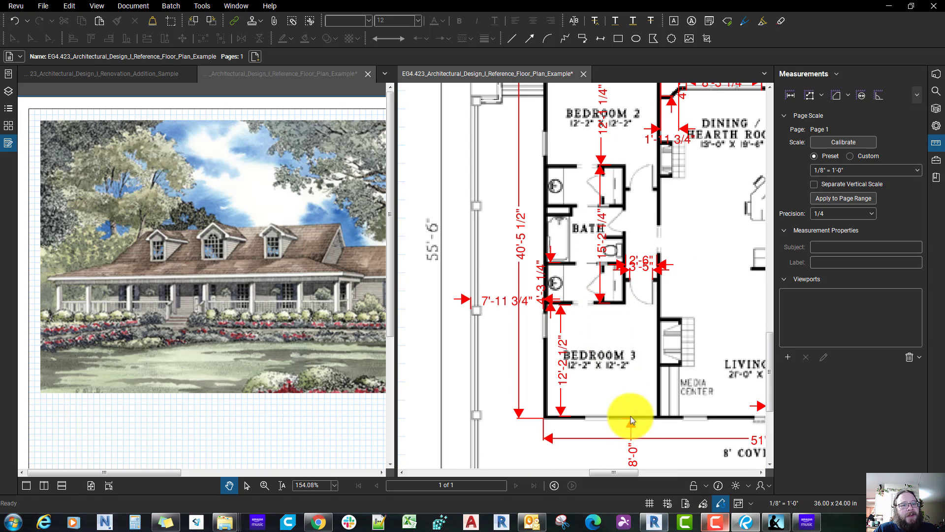
# Step: Switch to Revit and place an overall aligned dimension along the bedroom wing's exterior wall, outside the existing dimension string
pyautogui.click(656, 521)
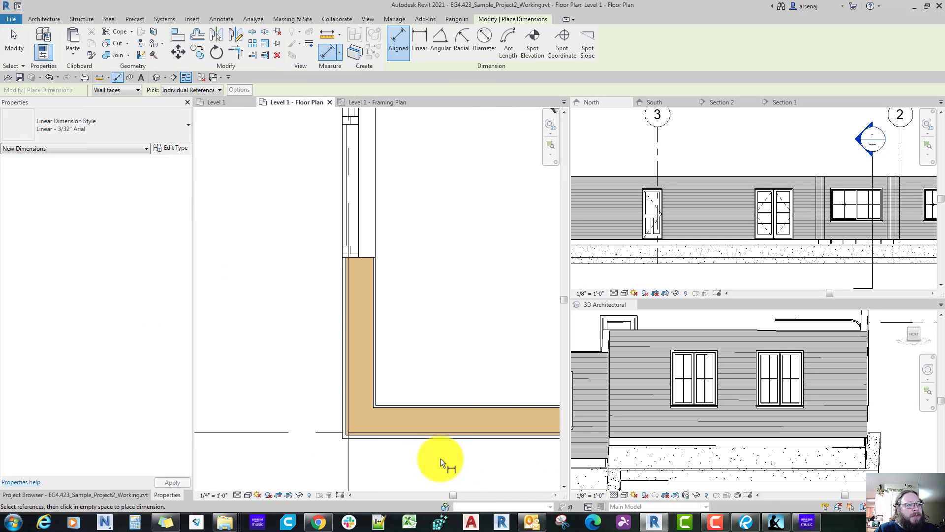
pyautogui.scroll(-10, 379, 436)
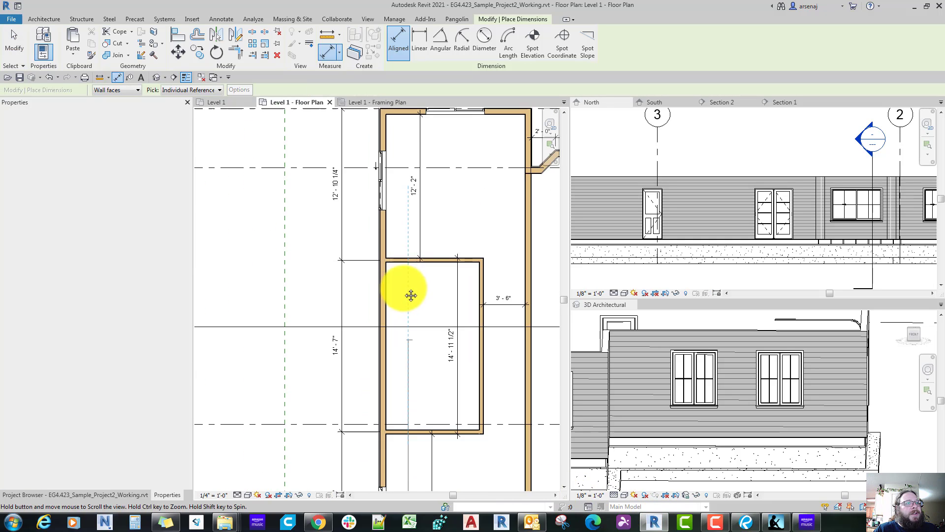
pyautogui.scroll(3, 409, 255)
pyautogui.scroll(5, 408, 255)
pyautogui.click(406, 247)
pyautogui.scroll(-5, 394, 247)
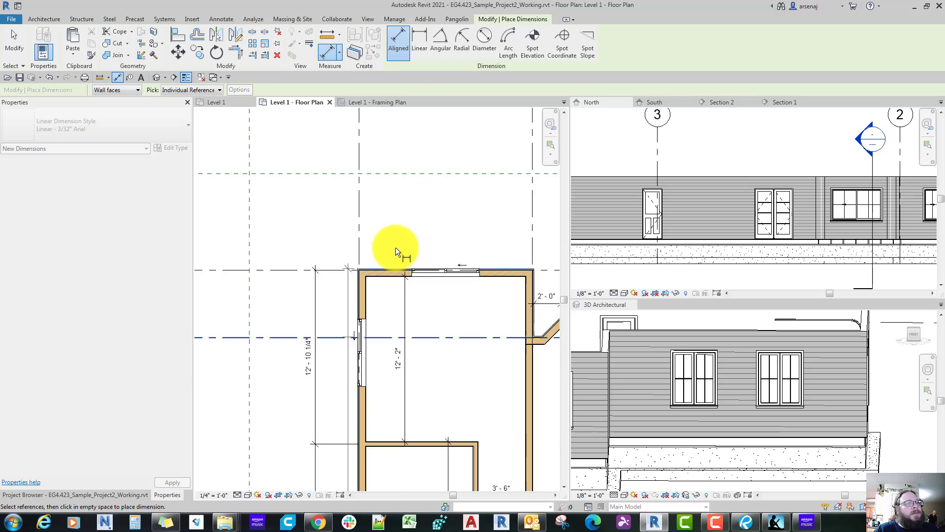
pyautogui.moveTo(345, 355); pyautogui.dragTo(357, 256, button='middle')
pyautogui.click(322, 293)
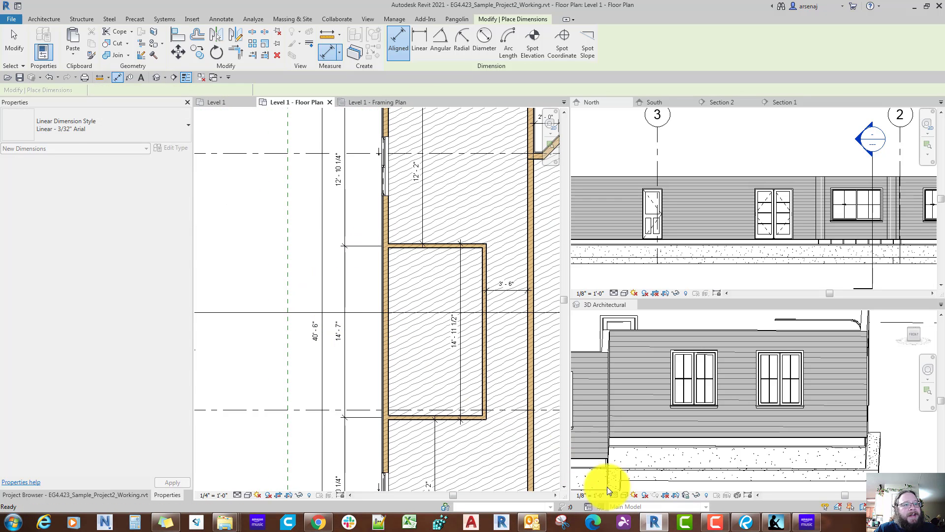
pyautogui.press('Escape')
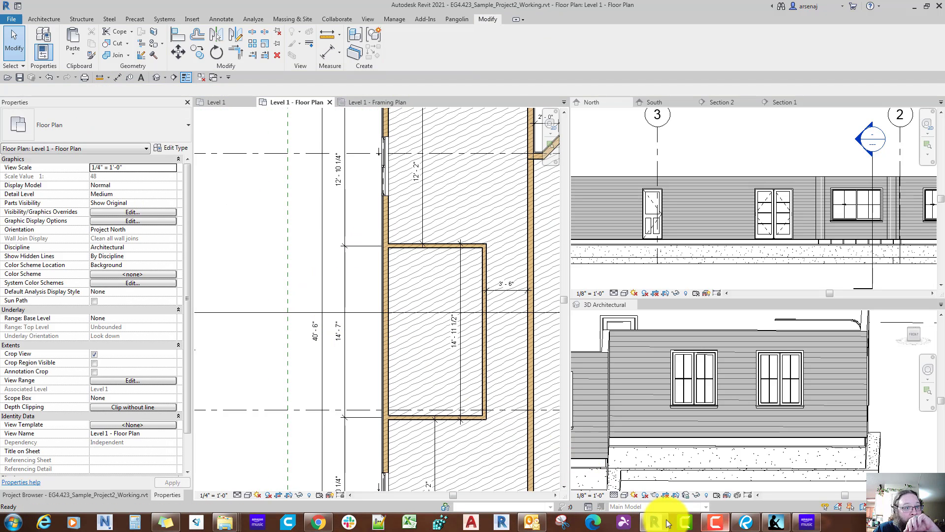
# Step: Switch to Bluebeam Revu and examine the bedroom wing's lengths and the hallway beside the bath on the reference plan
pyautogui.click(744, 522)
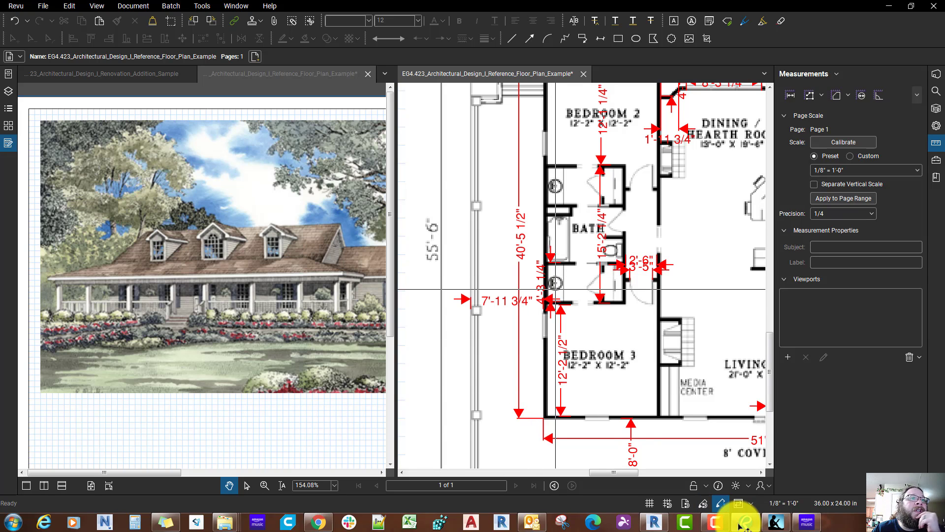
pyautogui.scroll(5, 585, 351)
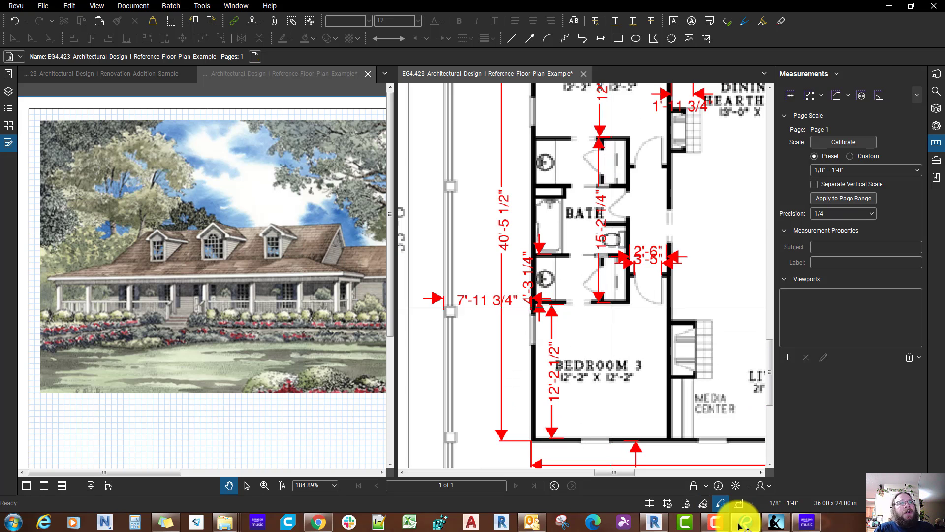
pyautogui.scroll(-3, 596, 336)
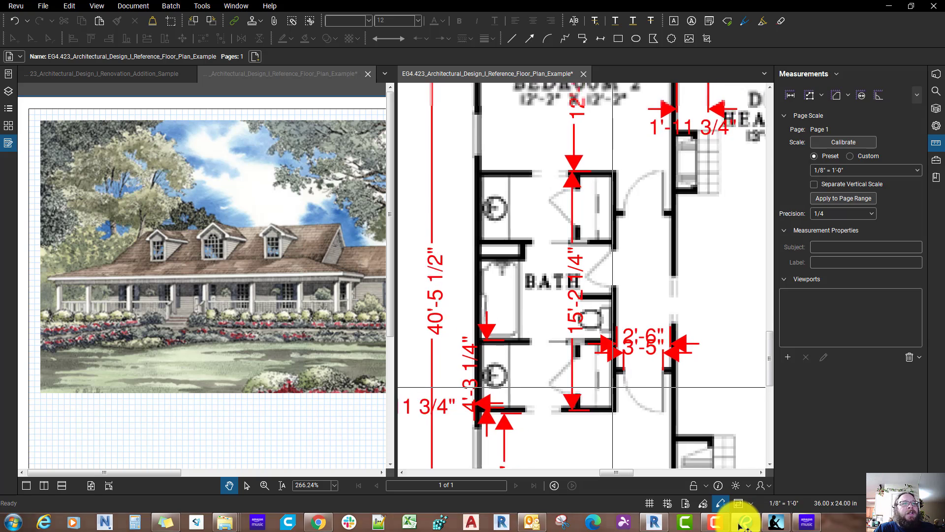
pyautogui.scroll(-2, 574, 301)
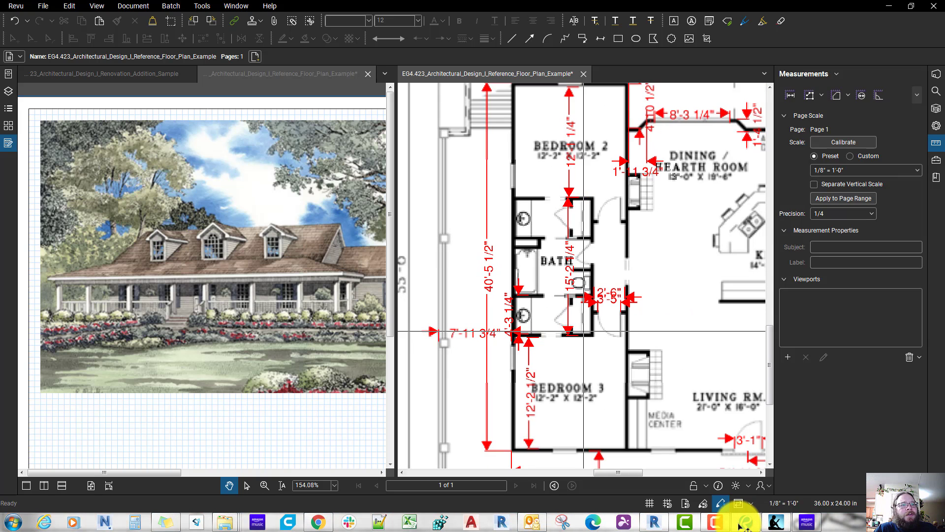
pyautogui.scroll(-2, 520, 270)
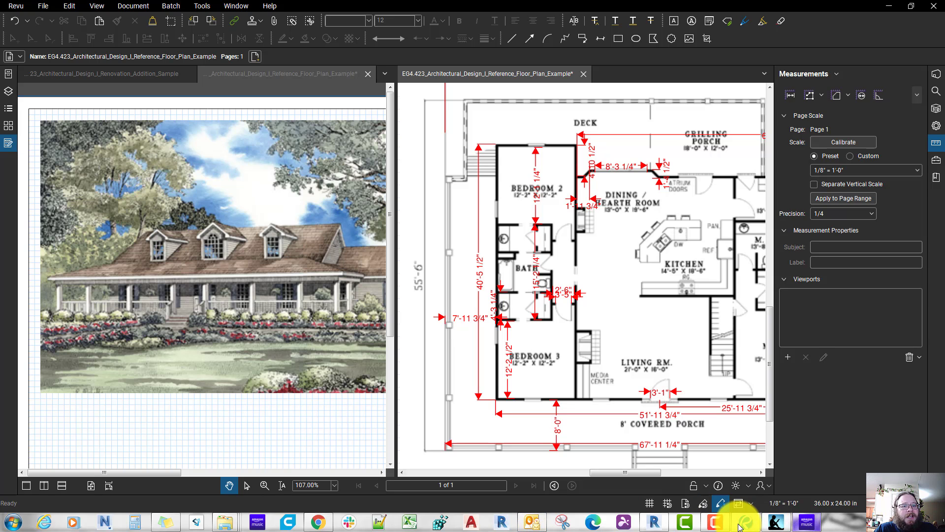
# Step: Switch to Revit and draw an Interior - 2x4 Wood Stud wall across the hallway near the bath block's Bedroom 3 end
pyautogui.click(656, 523)
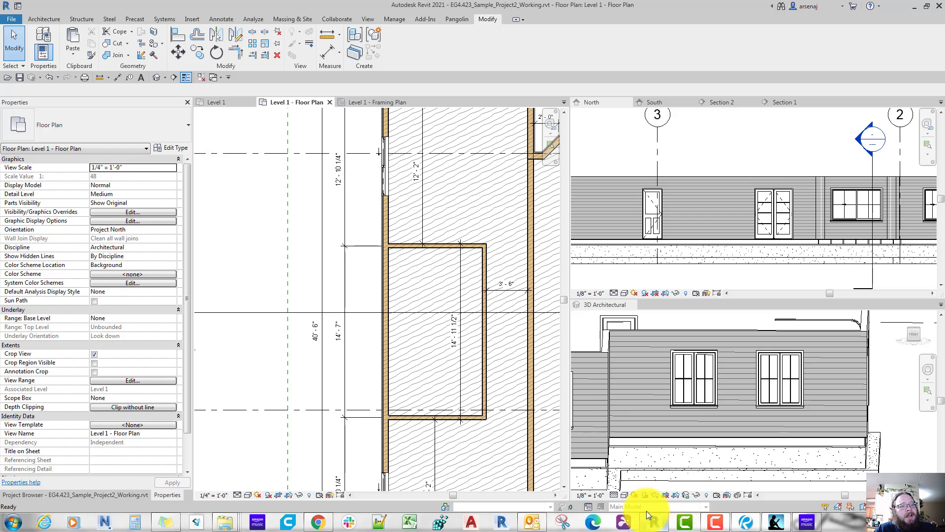
pyautogui.scroll(4, 444, 313)
pyautogui.scroll(-6, 444, 311)
pyautogui.moveTo(444, 311); pyautogui.dragTo(444, 342, button='middle')
pyautogui.scroll(2, 444, 343)
pyautogui.scroll(-2, 445, 406)
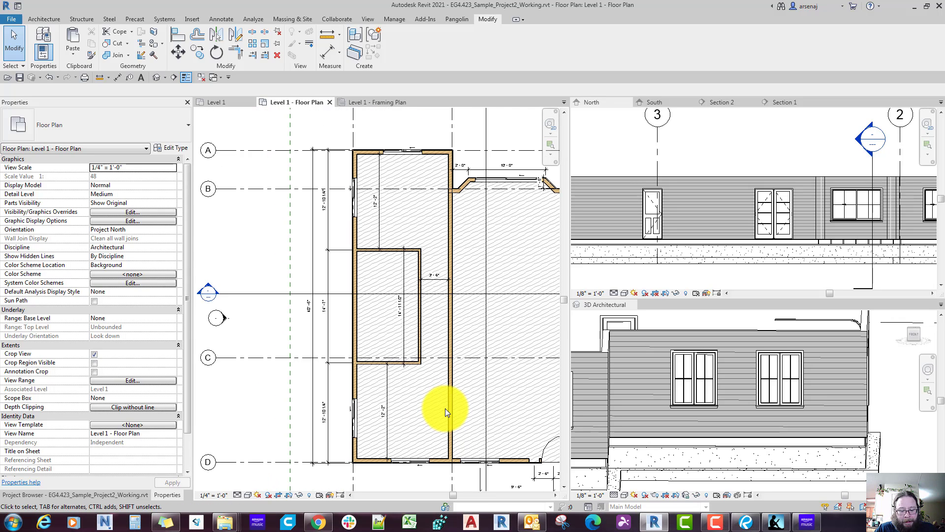
pyautogui.press('w')
pyautogui.press('a')
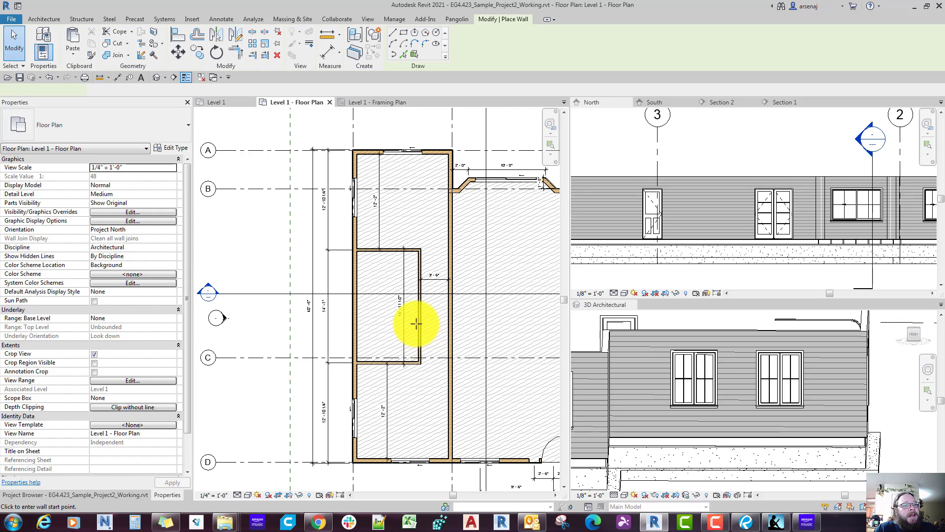
pyautogui.scroll(3, 418, 320)
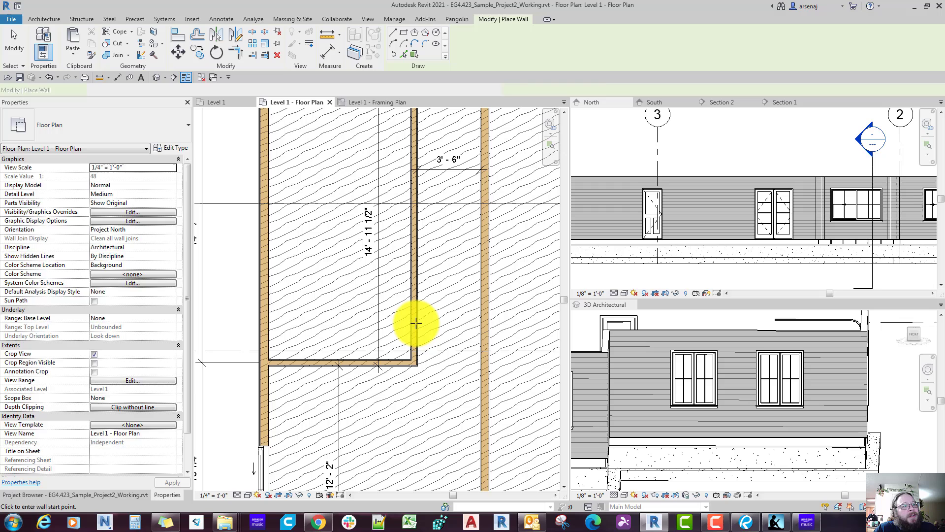
pyautogui.click(480, 323)
pyautogui.scroll(-1, 448, 276)
pyautogui.moveTo(428, 190)
pyautogui.mouseDown(button='middle')
pyautogui.moveTo(420, 276)
pyautogui.moveTo(412, 249)
pyautogui.mouseUp(button='middle')
pyautogui.press('Escape')
# Step: Draw a second Interior - 2x4 Wood Stud wall across the hallway near the bath block's Bedroom 2 end
pyautogui.scroll(1, 415, 267)
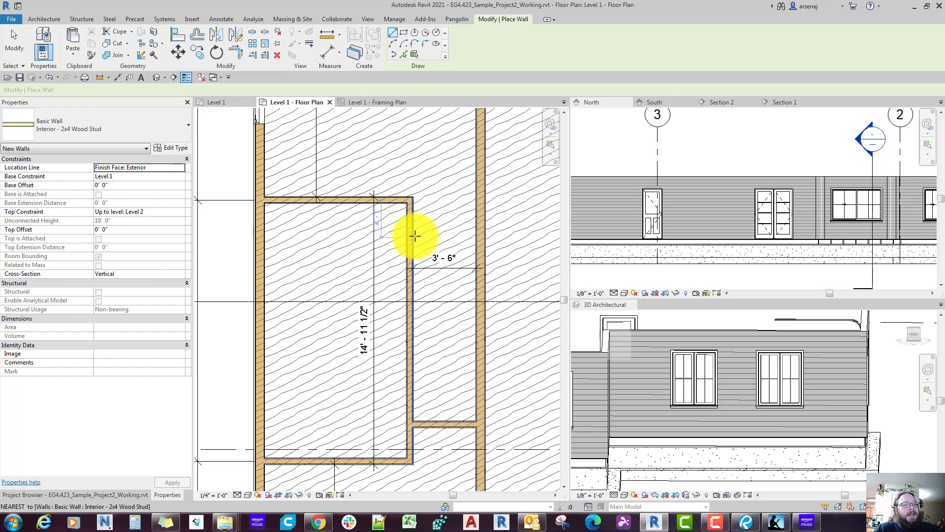
pyautogui.click(413, 237)
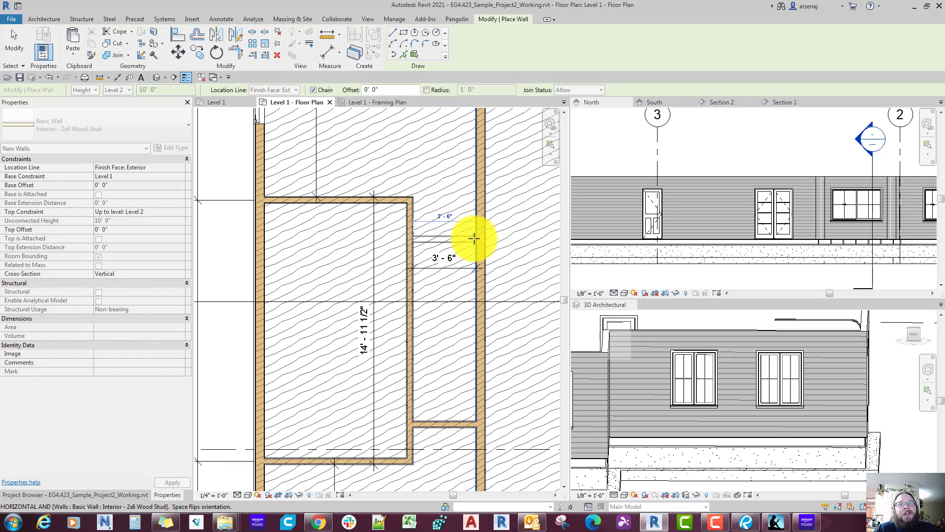
pyautogui.click(474, 238)
pyautogui.scroll(-4, 467, 275)
pyautogui.press('Escape')
pyautogui.scroll(4, 462, 290)
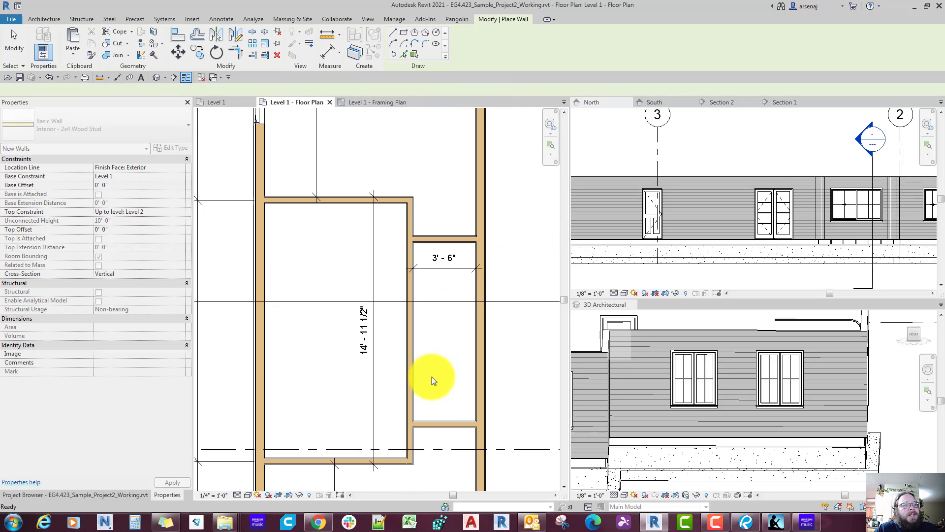
pyautogui.press('Escape')
pyautogui.scroll(-1, 430, 381)
pyautogui.press('w')
pyautogui.press('a')
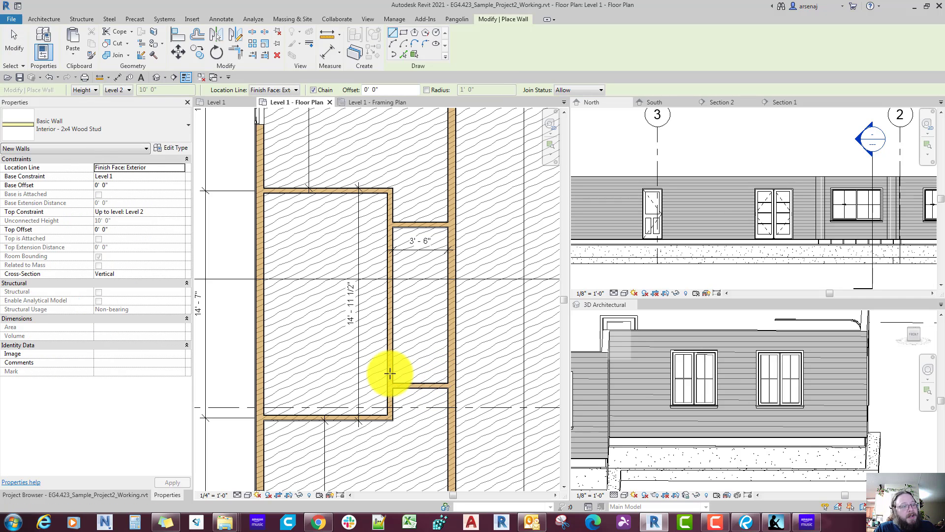
pyautogui.press('Escape')
# Step: Switch to Bluebeam Revu and delete the overlapping 3'-5" and 2'-6" hallway measurements from the reference plan
pyautogui.scroll(-1, 390, 373)
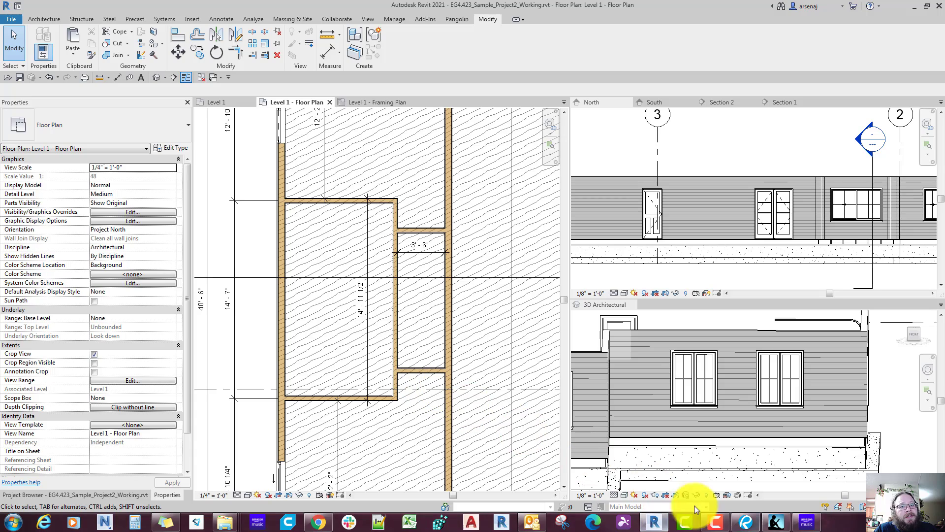
pyautogui.click(745, 524)
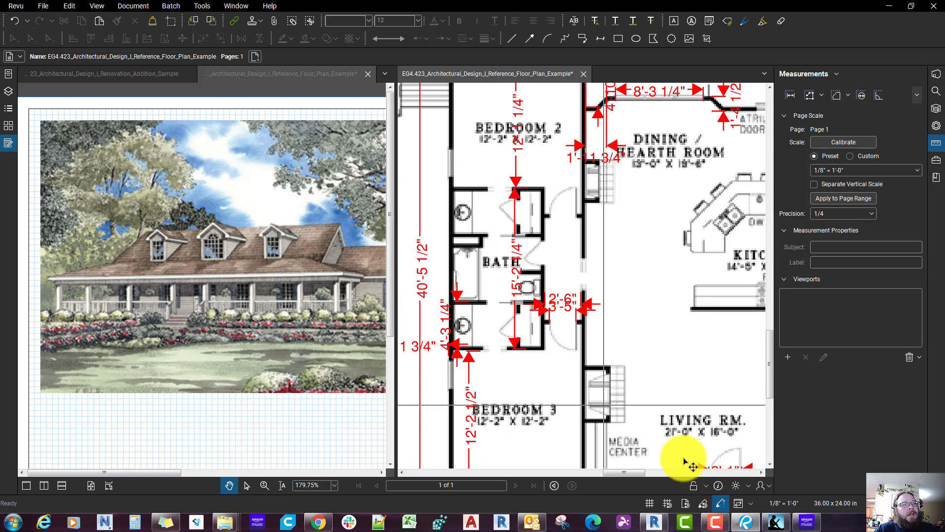
pyautogui.scroll(-5, 605, 371)
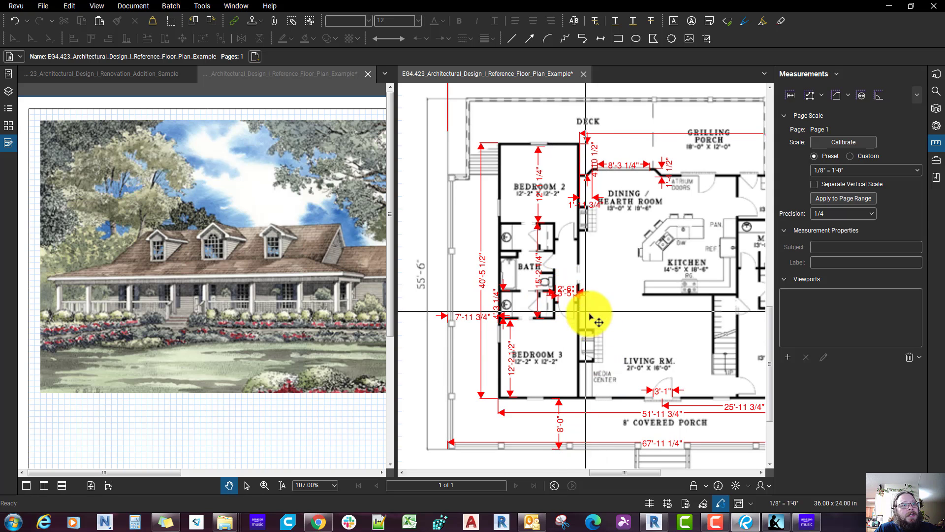
pyautogui.scroll(3, 626, 353)
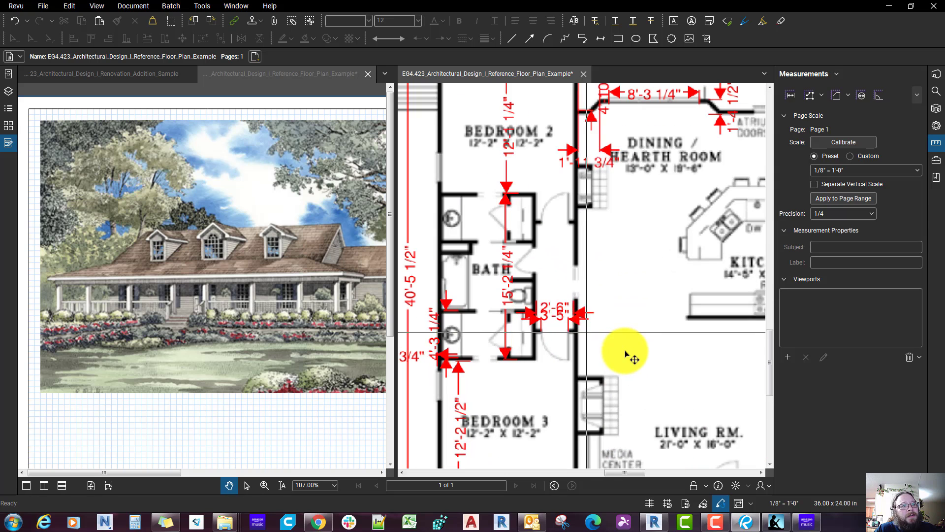
pyautogui.click(568, 323)
pyautogui.click(561, 318)
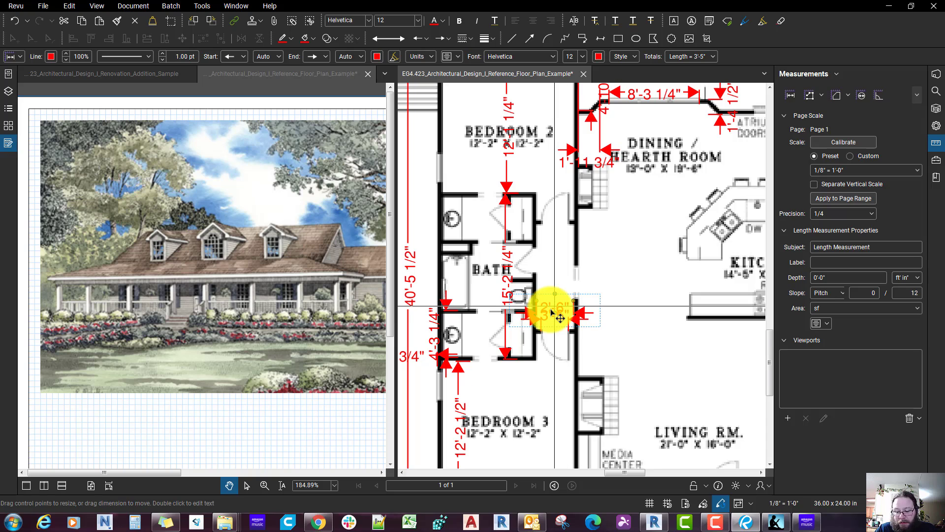
pyautogui.moveTo(551, 307); pyautogui.dragTo(568, 327)
pyautogui.scroll(-2, 560, 332)
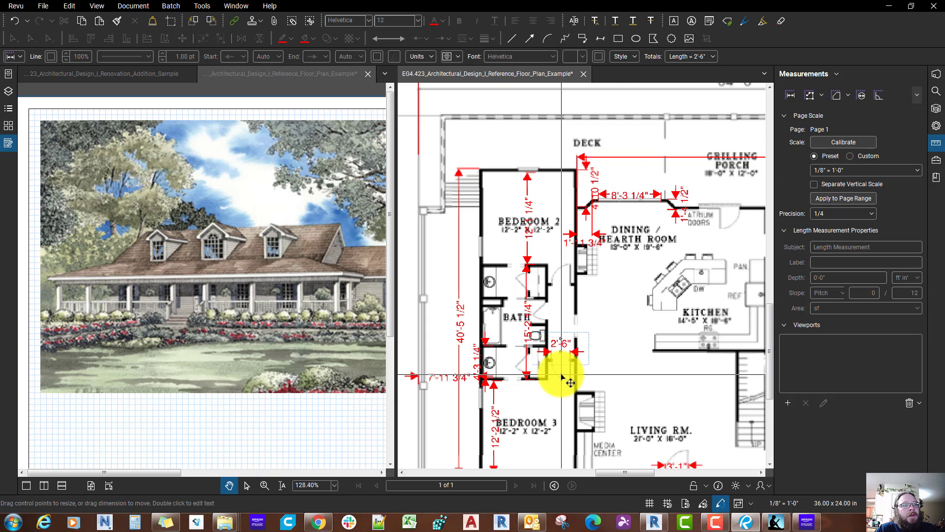
pyautogui.scroll(3, 562, 376)
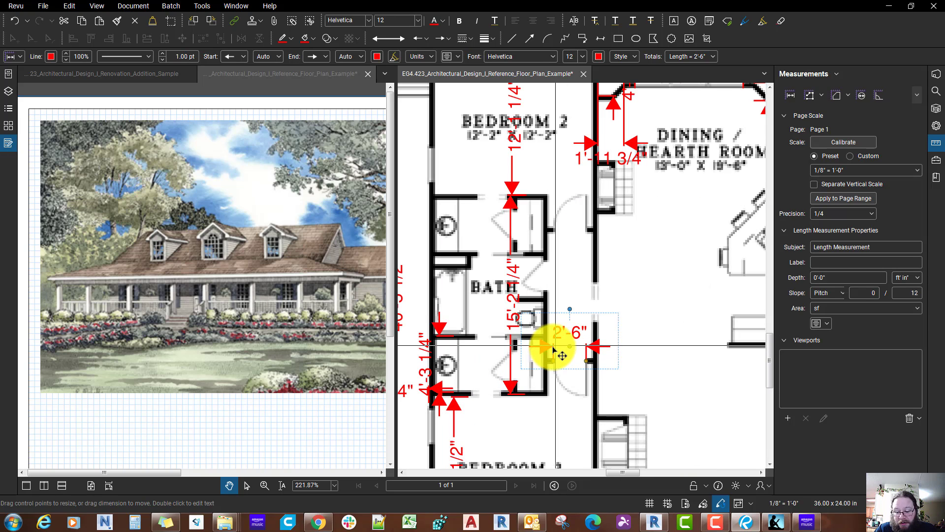
pyautogui.press('Delete')
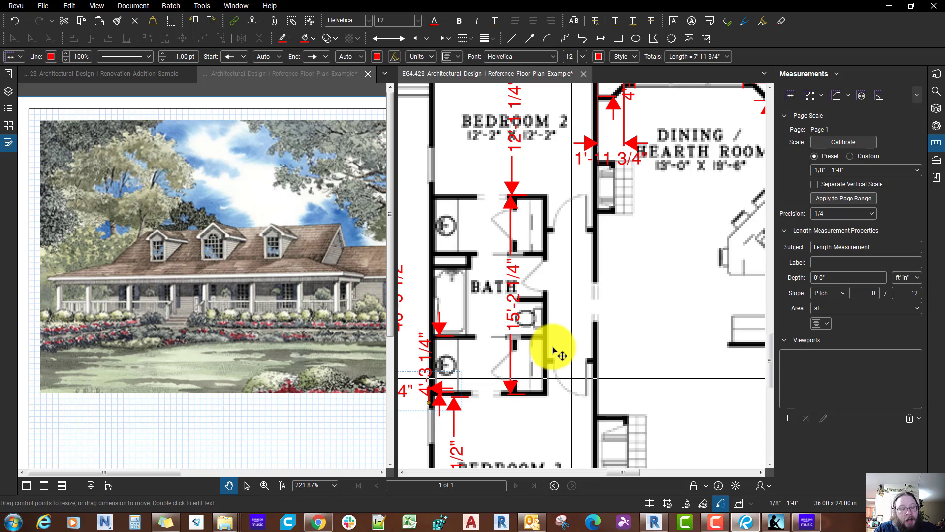
# Step: Measure the distance from the bath block's Bedroom 3 end wall to the adjacent hallway cross wall on the reference plan
pyautogui.scroll(6, 552, 347)
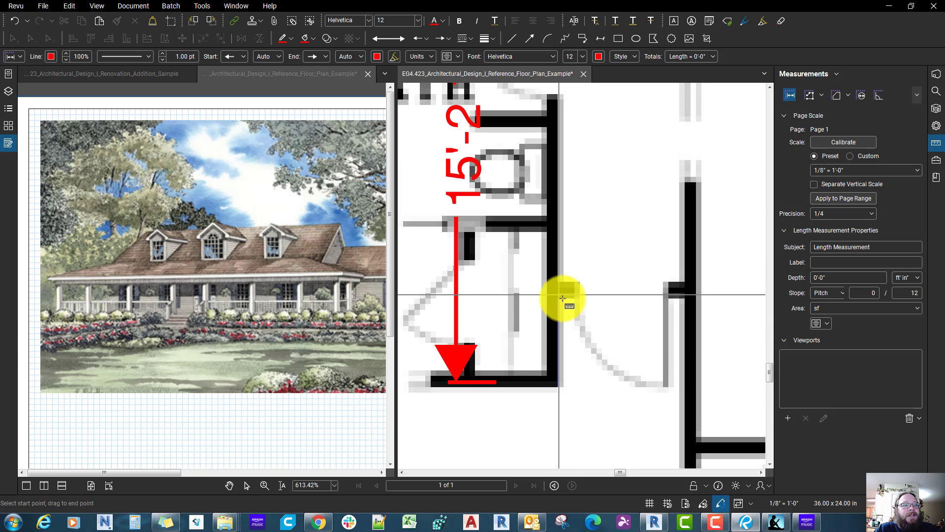
pyautogui.scroll(-5, 575, 311)
pyautogui.press('Escape')
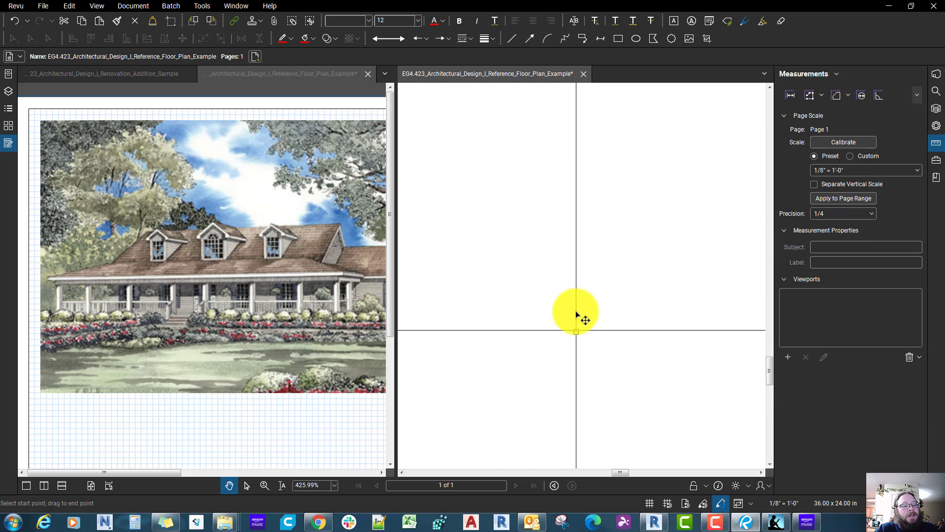
# Step: Switch to Revit and add aligned dimensions from the bath block's outer end faces to both hallway cross walls
pyautogui.click(654, 523)
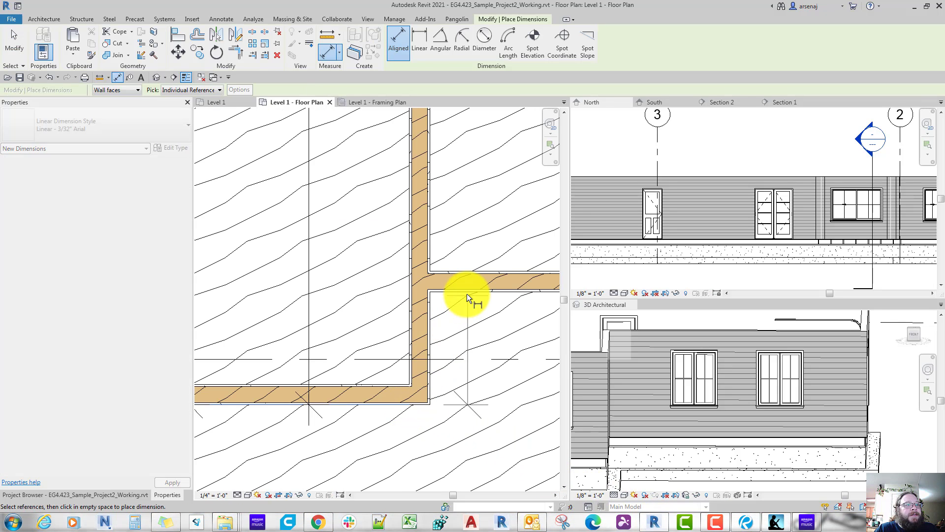
pyautogui.click(467, 293)
pyautogui.scroll(-4, 462, 397)
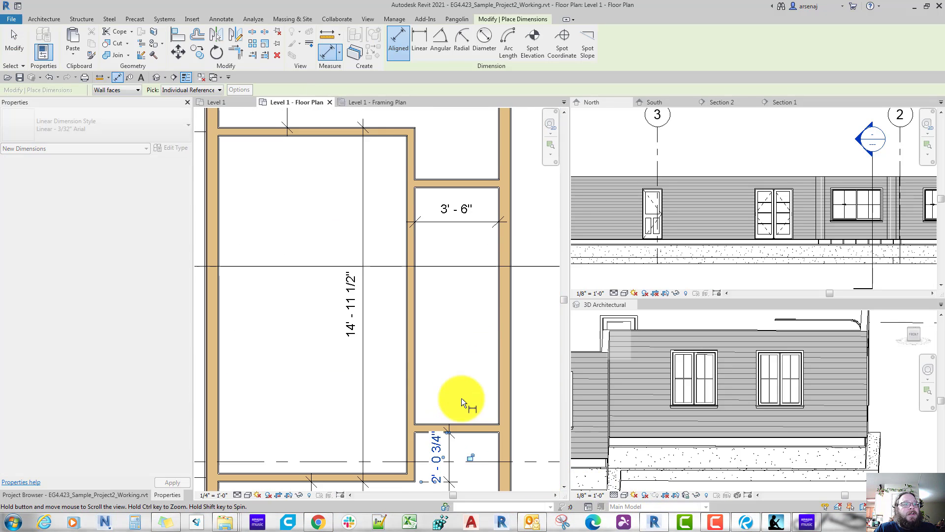
pyautogui.scroll(3, 374, 216)
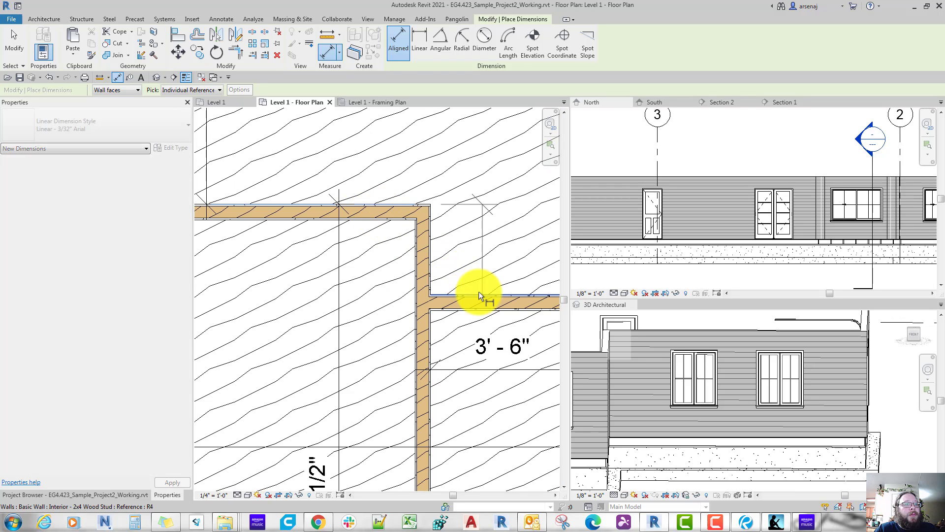
pyautogui.click(487, 241)
pyautogui.scroll(-3, 487, 241)
pyautogui.press('Escape')
pyautogui.press('Escape')
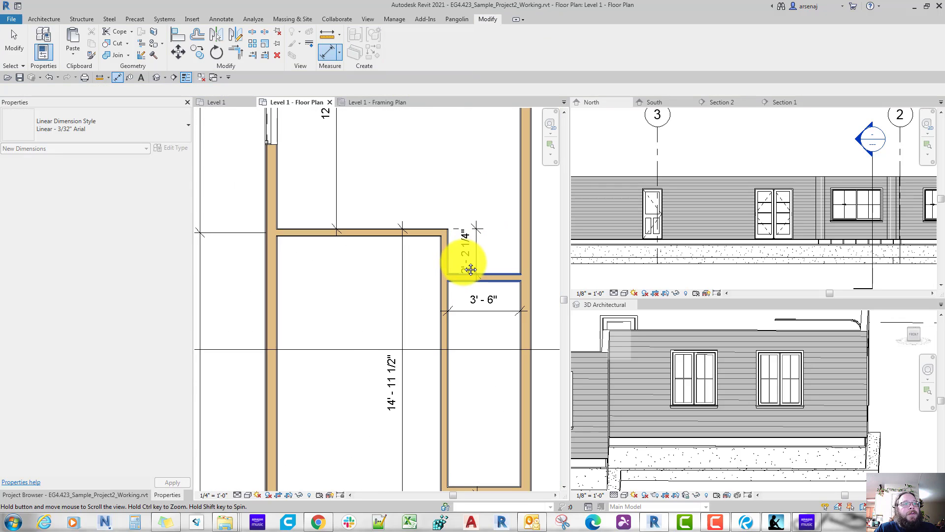
# Step: Set the hallway cross wall at the Bedroom 2 end to 2'-6" from the bath block's end face
pyautogui.click(462, 261)
pyautogui.click(444, 240)
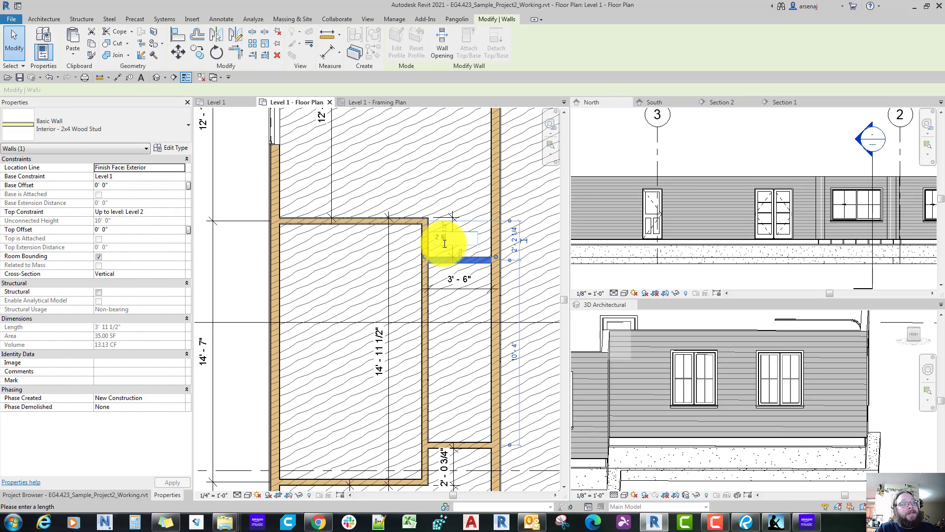
pyautogui.press('Return')
pyautogui.press('Escape')
# Step: Set the hallway cross wall at the Bedroom 3 end to 2'-6" from the bath block's end face
pyautogui.moveTo(472, 445); pyautogui.dragTo(463, 386, button='middle')
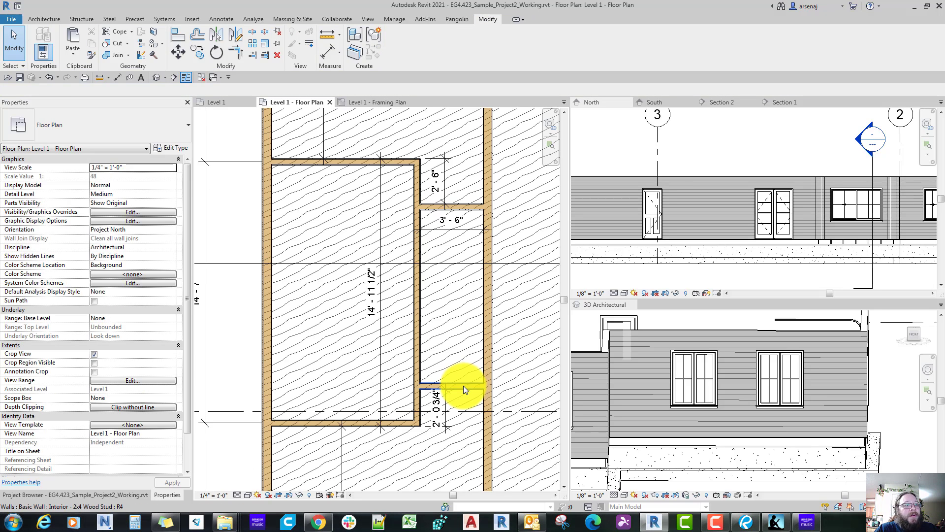
pyautogui.click(463, 385)
pyautogui.click(438, 410)
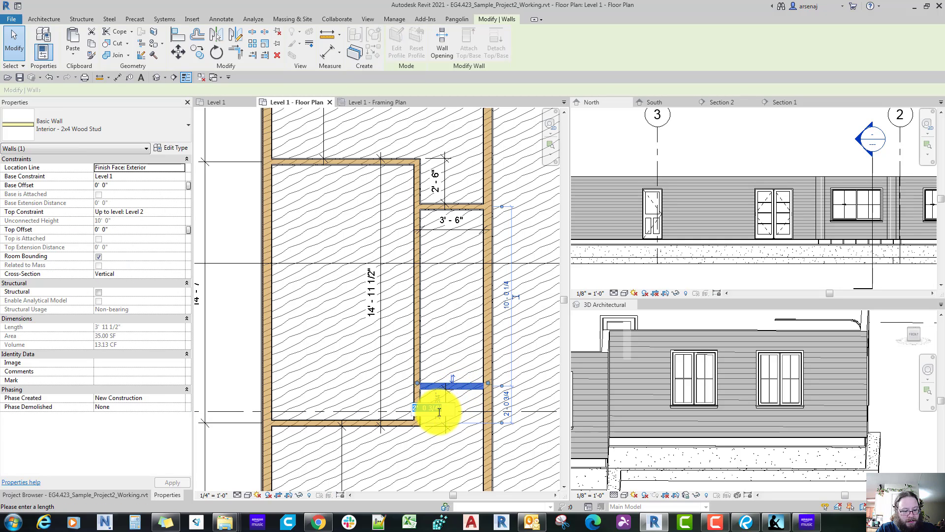
pyautogui.write('2 6')
pyautogui.press('Return')
pyautogui.press('Escape')
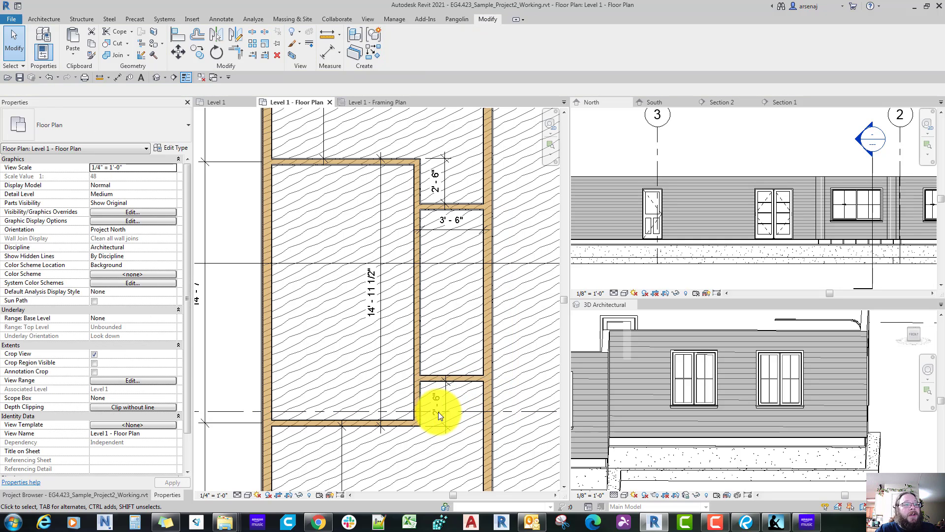
# Step: Start the Door tool and look through the door types already loaded in the project
pyautogui.scroll(-3, 438, 412)
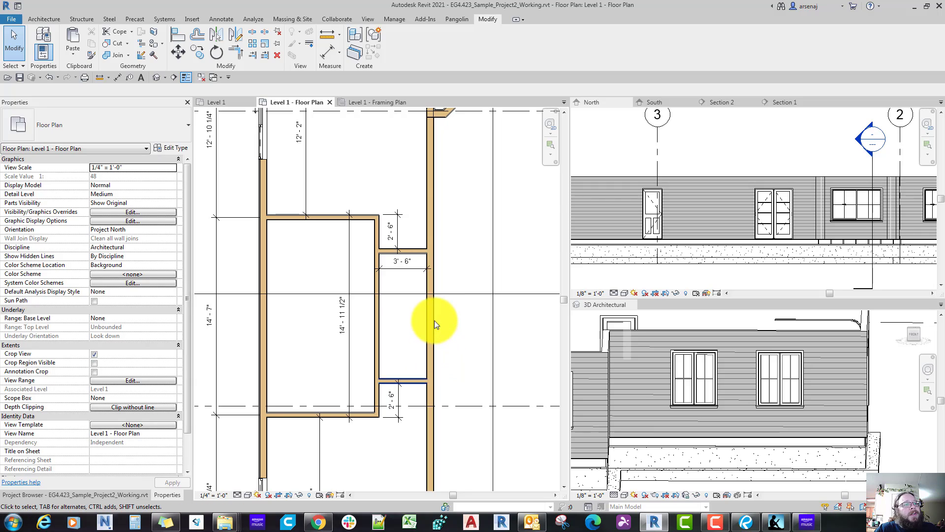
pyautogui.scroll(-1, 434, 324)
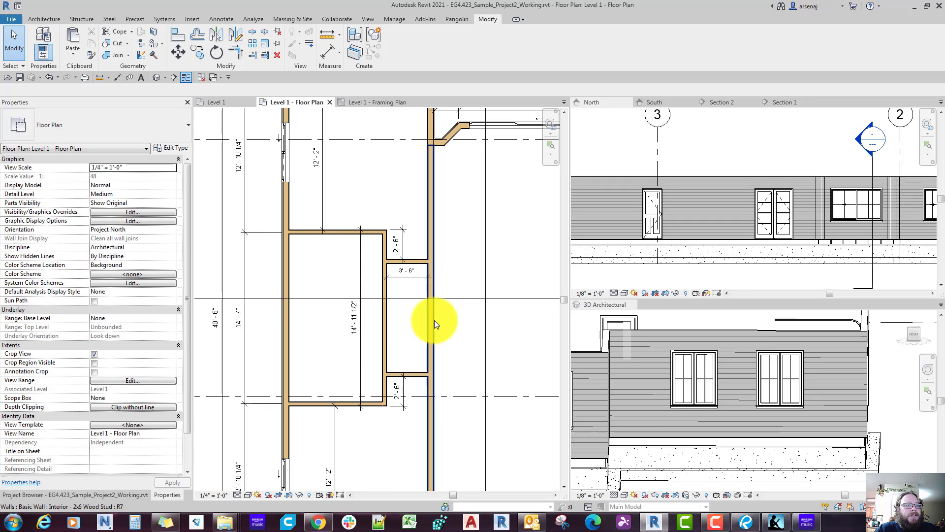
pyautogui.press('d')
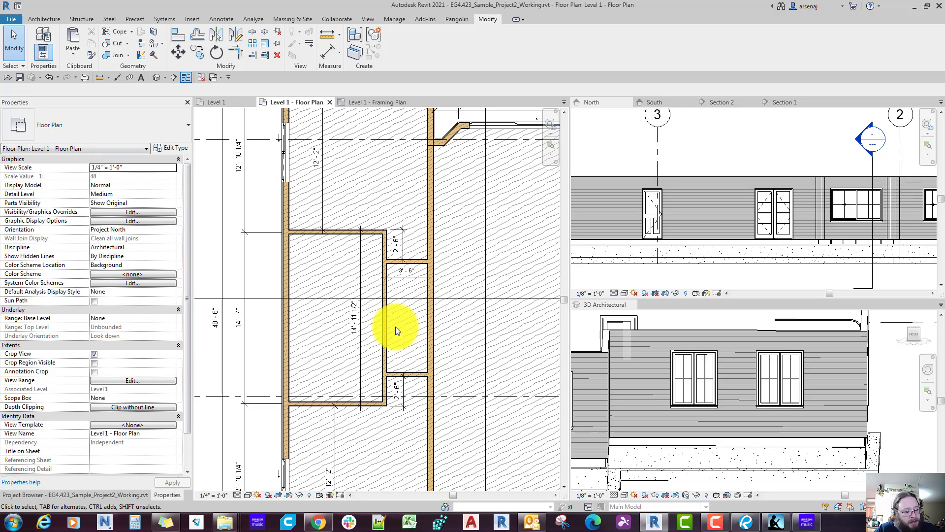
pyautogui.press('d')
pyautogui.press('r')
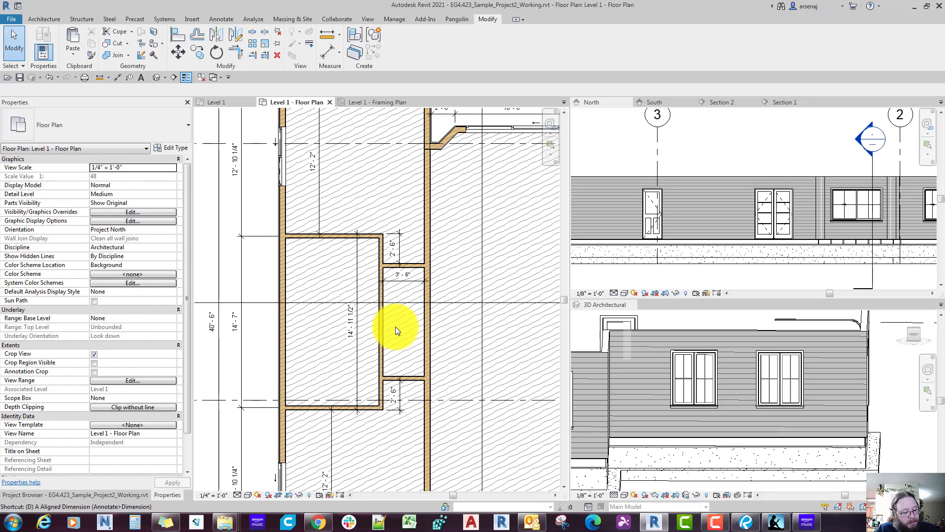
pyautogui.click(99, 117)
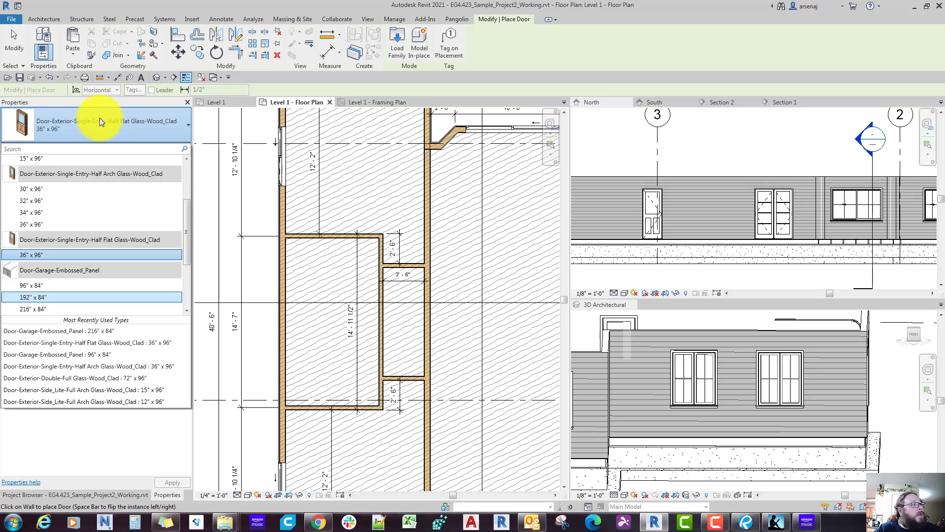
pyautogui.press('Down')
pyautogui.press('Down')
pyautogui.press('Down')
pyautogui.press('Down')
pyautogui.press('Down')
pyautogui.press('Down')
pyautogui.press('Down')
pyautogui.press('Down')
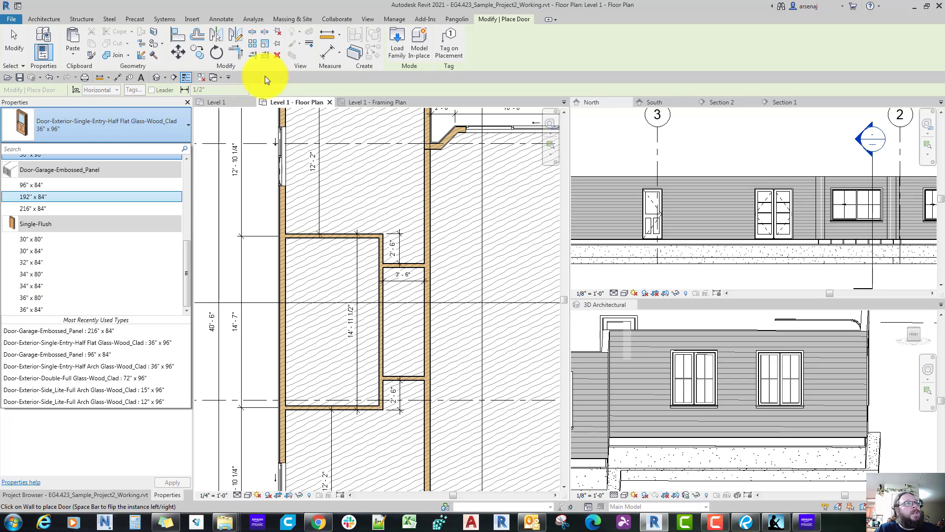
# Step: Load the Door-Opening family from the Doors folder of the English-Imperial library
pyautogui.click(392, 43)
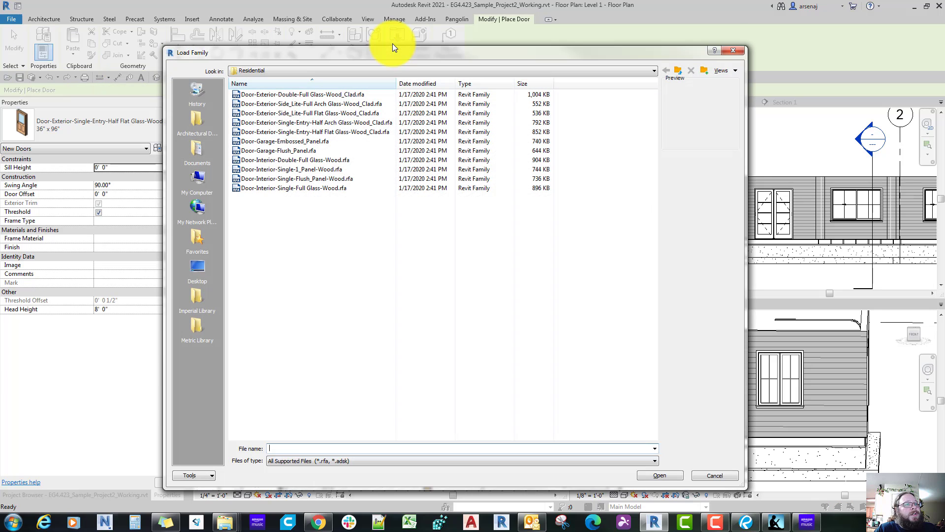
pyautogui.click(678, 71)
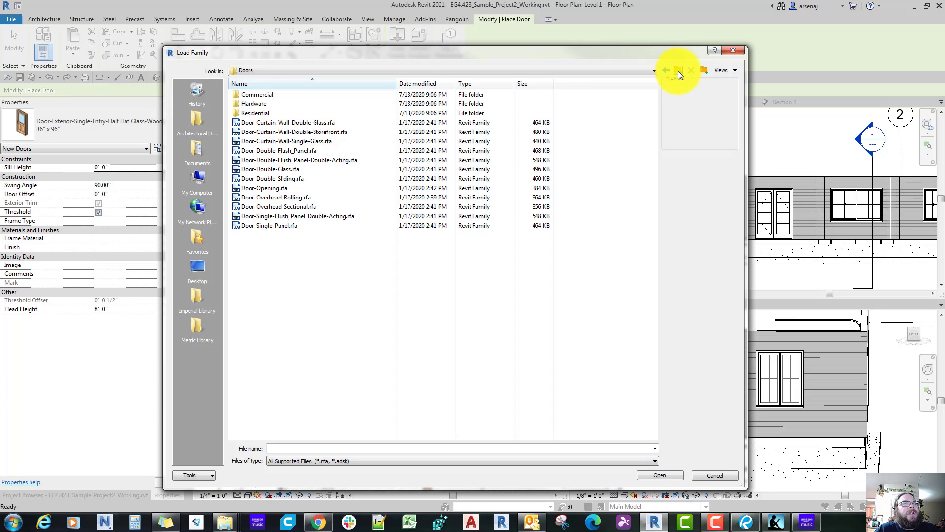
pyautogui.click(678, 72)
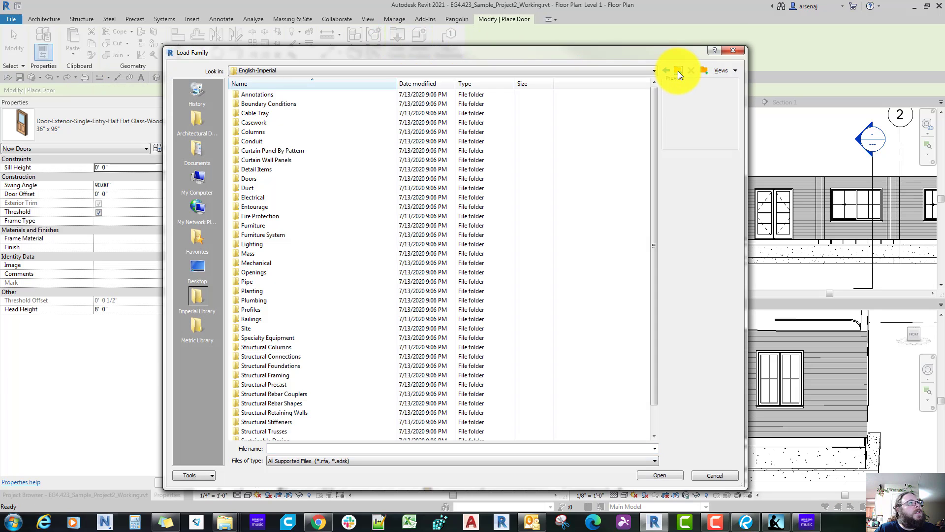
pyautogui.doubleClick(255, 179)
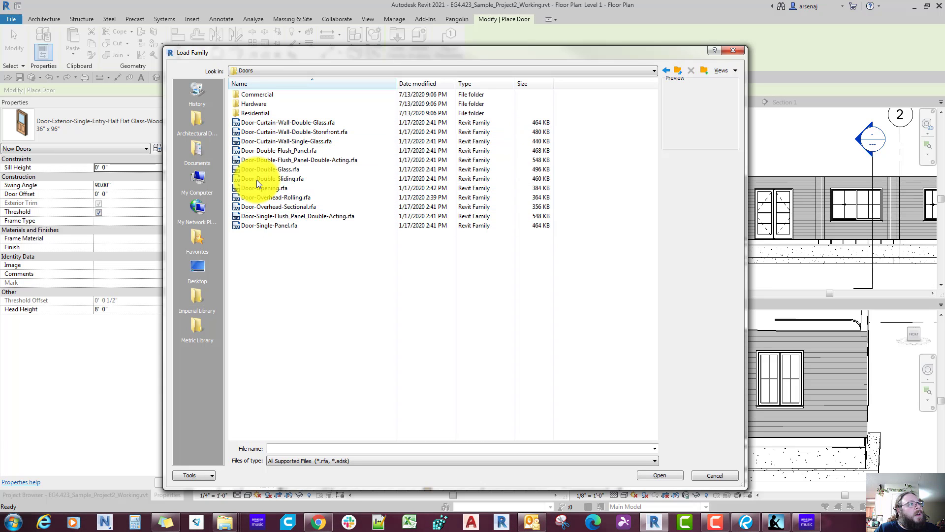
pyautogui.click(259, 189)
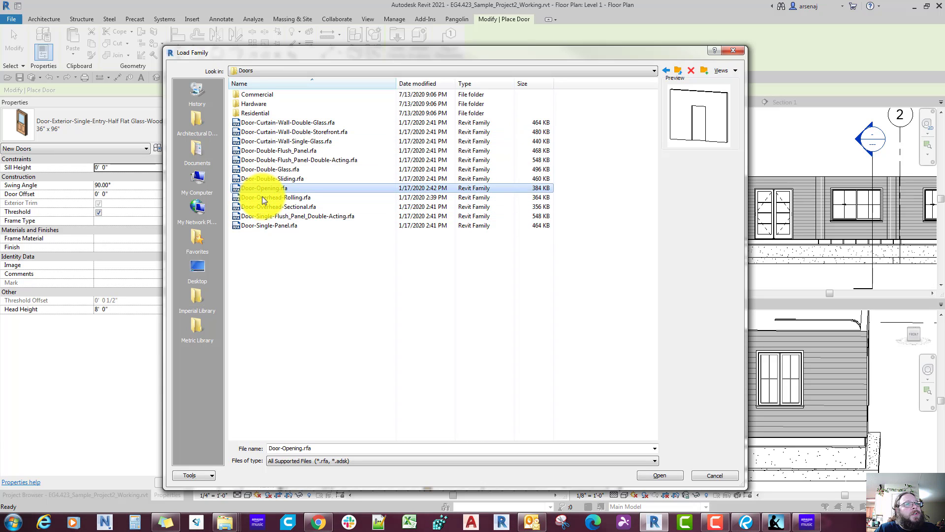
pyautogui.click(262, 197)
pyautogui.click(263, 187)
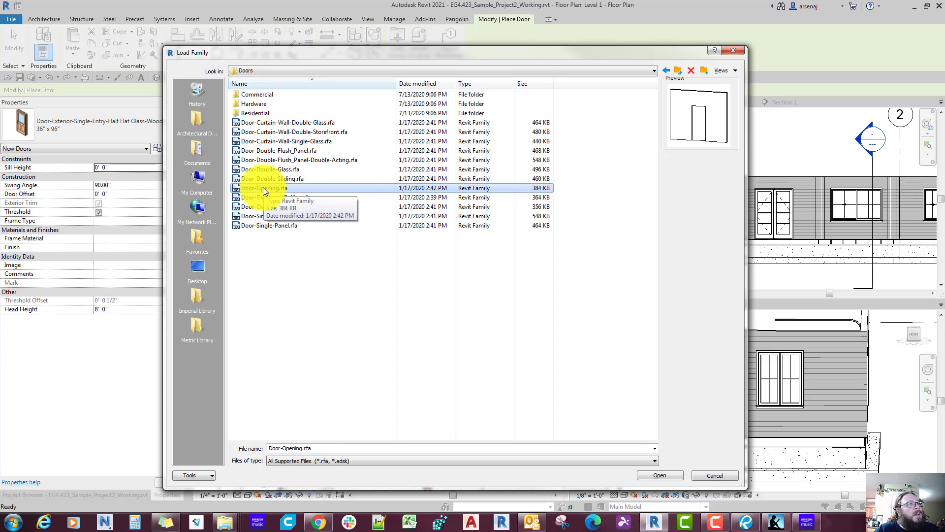
pyautogui.doubleClick(262, 187)
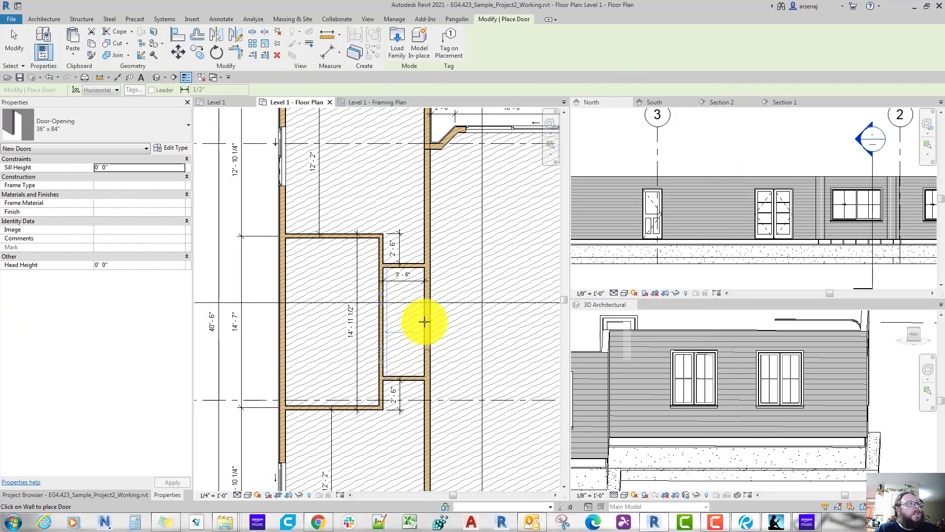
# Step: Place a 36" x 84" Door-Opening in the long 2x6 hallway wall, centered between the two cross walls
pyautogui.click(424, 321)
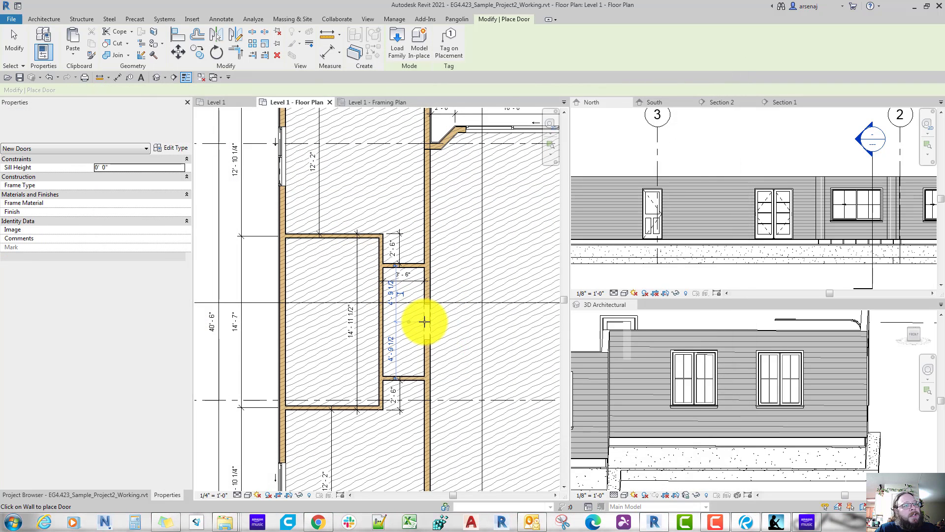
pyautogui.press('Escape')
pyautogui.scroll(-3, 426, 319)
pyautogui.moveTo(431, 328); pyautogui.dragTo(432, 329, button='middle')
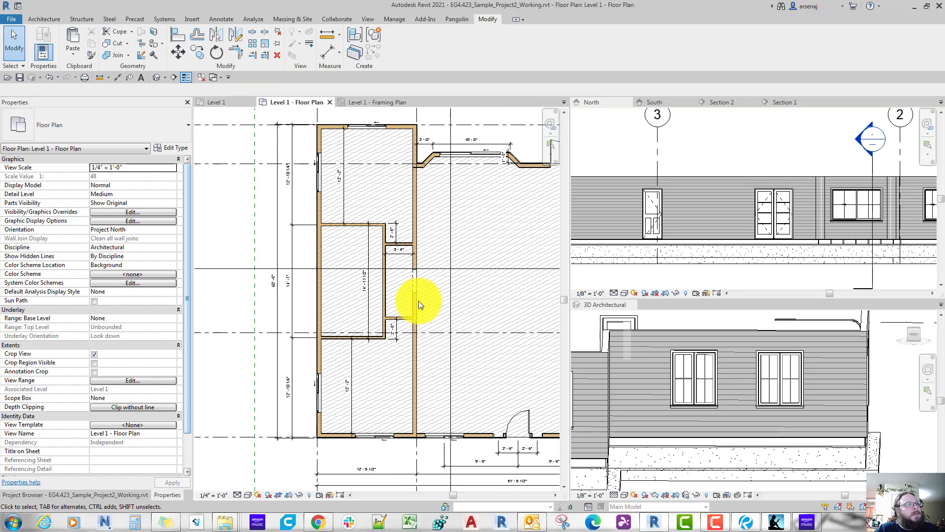
# Step: Examine the placed hallway opening and the sizes available for it in the Door-Opening family
pyautogui.click(413, 279)
pyautogui.click(88, 123)
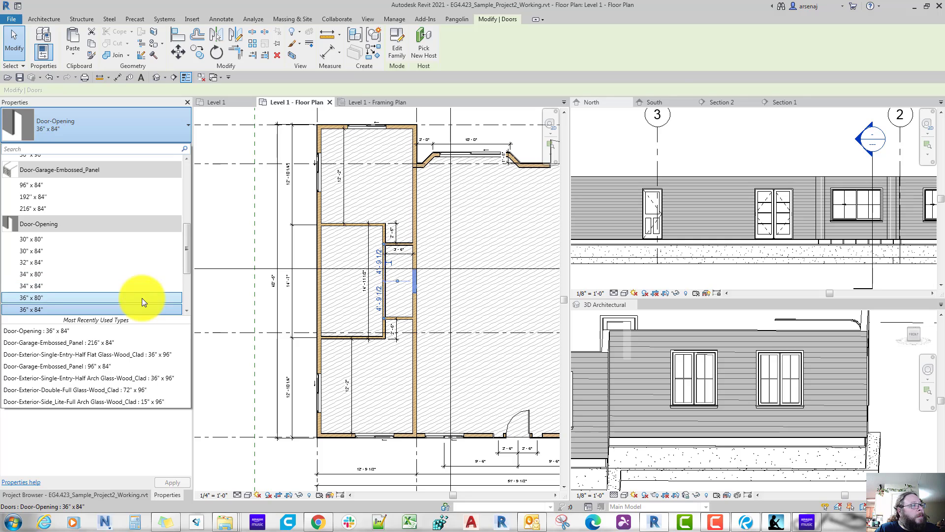
pyautogui.scroll(-1, 142, 297)
pyautogui.press('Escape')
pyautogui.press('Escape')
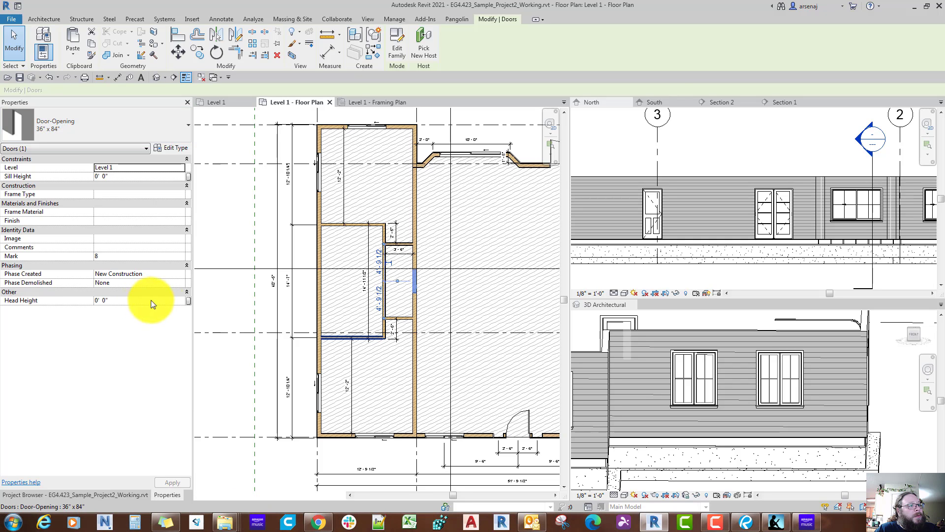
pyautogui.moveTo(328, 339); pyautogui.dragTo(327, 338, button='middle')
pyautogui.scroll(-2, 395, 353)
pyautogui.scroll(1, 395, 354)
pyautogui.scroll(-1, 395, 353)
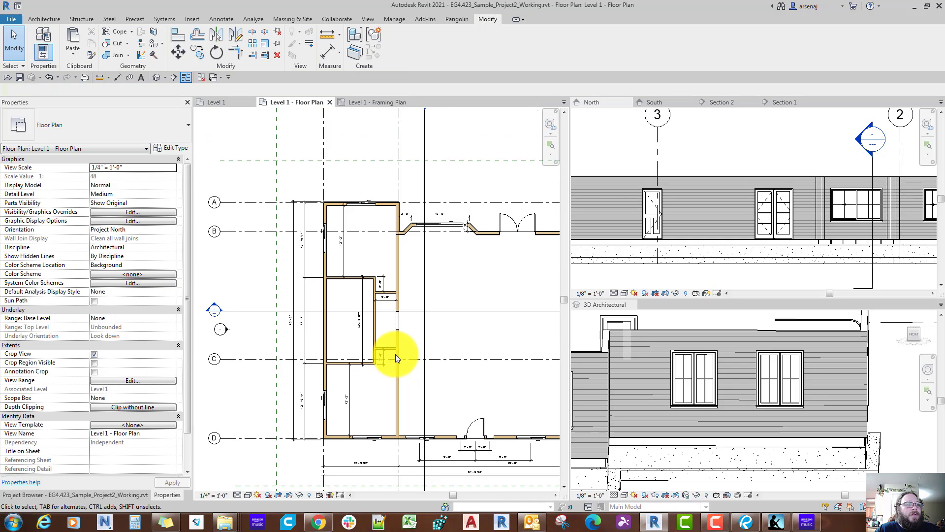
pyautogui.scroll(4, 395, 353)
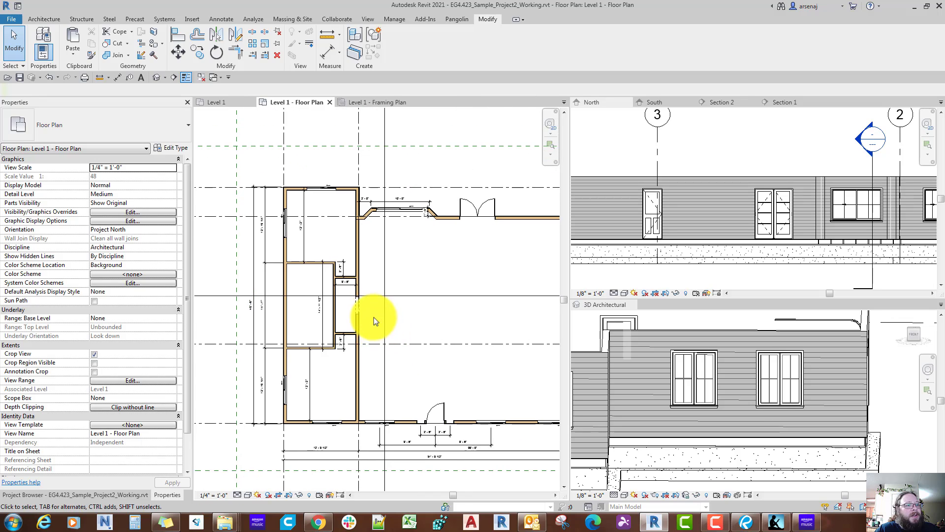
pyautogui.scroll(4, 361, 294)
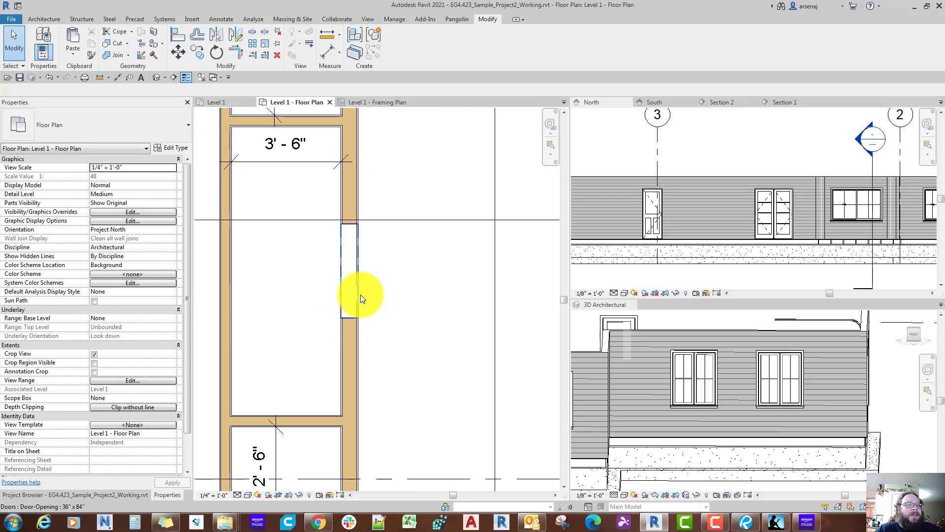
pyautogui.scroll(-1, 359, 295)
pyautogui.click(357, 300)
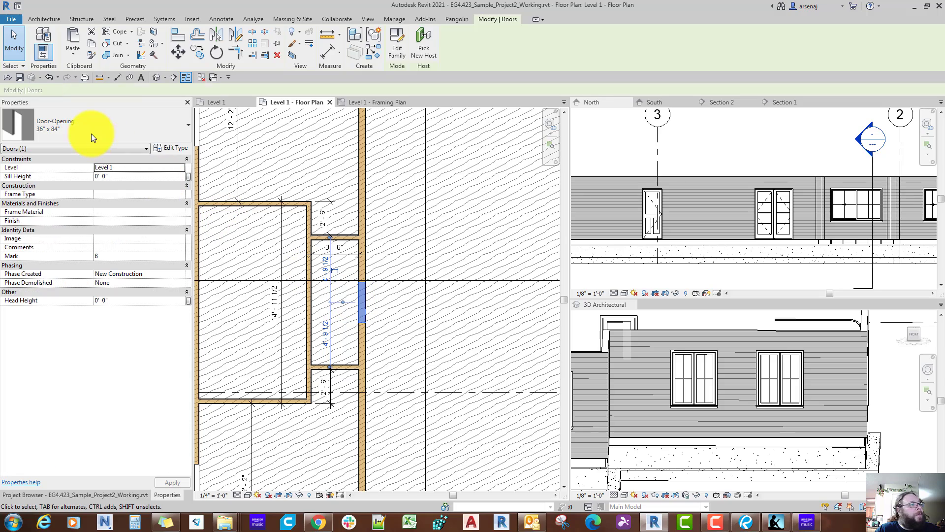
pyautogui.click(91, 133)
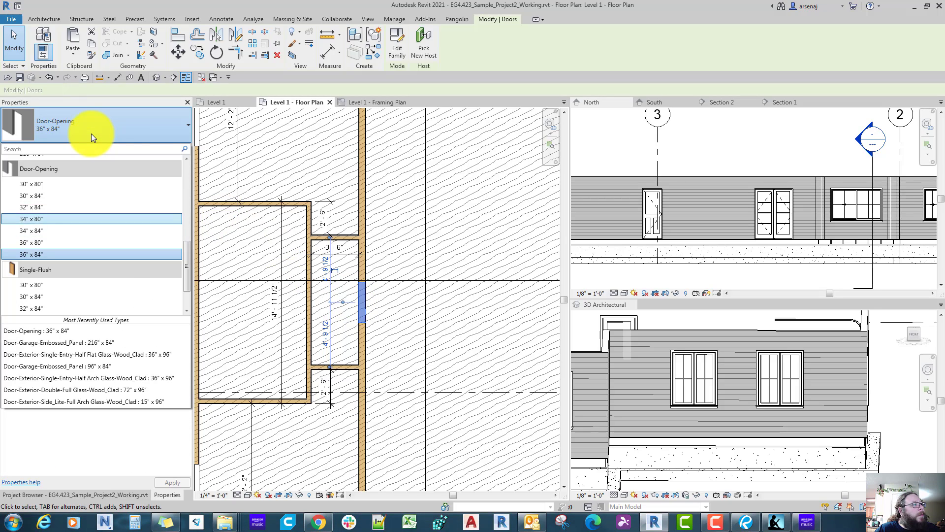
pyautogui.middleClick(234, 243)
pyautogui.press('Escape')
pyautogui.scroll(-3, 376, 353)
pyautogui.scroll(2, 376, 352)
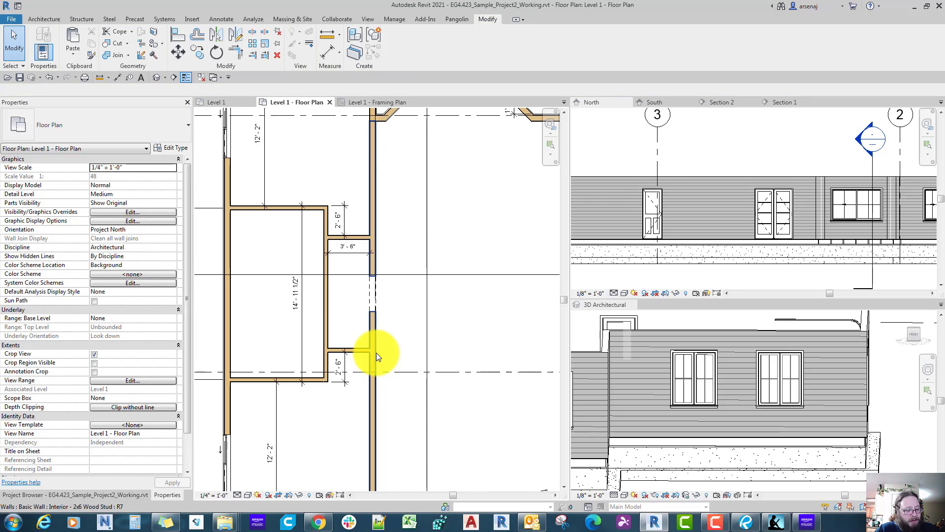
# Step: Save the project
pyautogui.press('d')
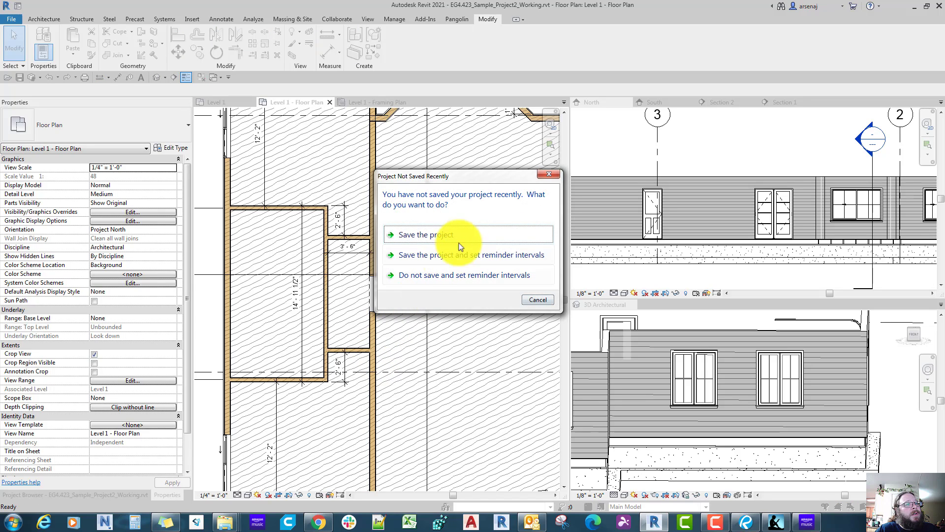
pyautogui.click(466, 234)
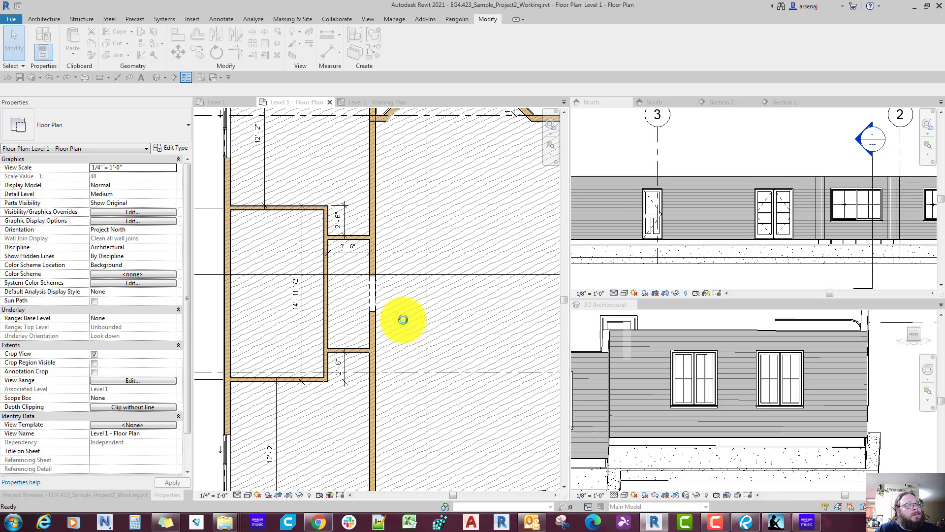
# Step: Place a Single-Flush 30" x 80" door in each of the two short cross walls of the hallway
pyautogui.press('d')
pyautogui.press('r')
pyautogui.click(99, 129)
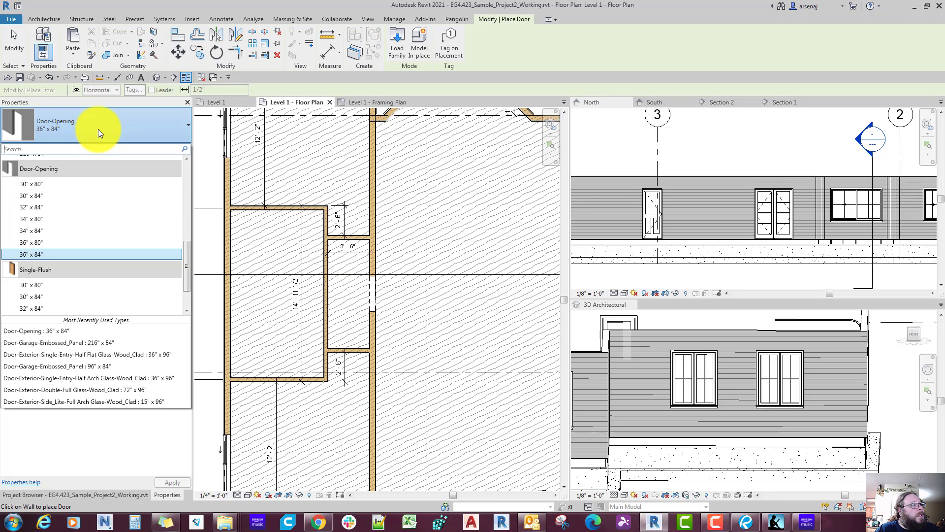
pyautogui.scroll(-2, 95, 142)
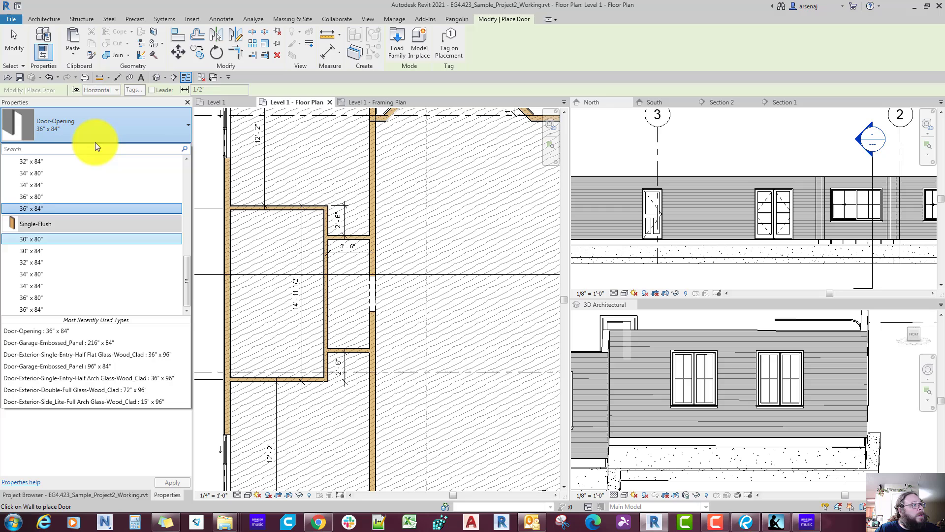
pyautogui.click(54, 238)
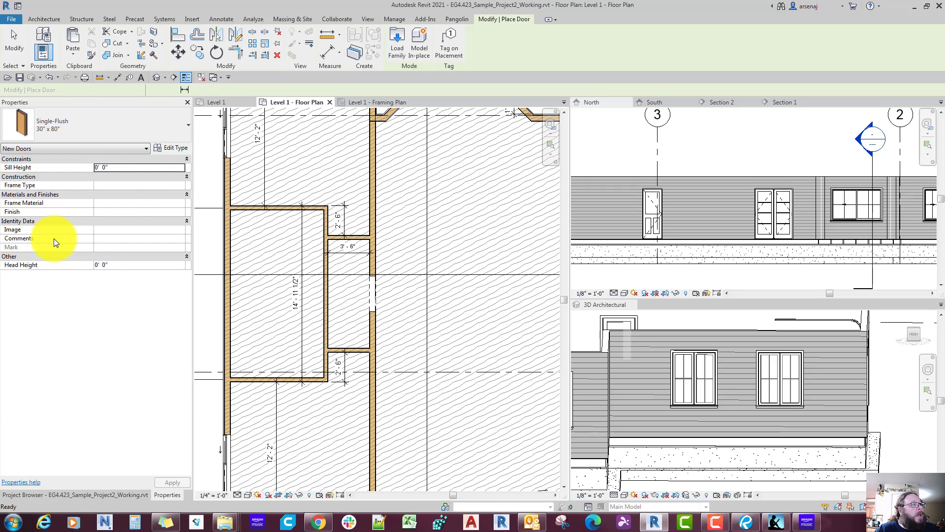
pyautogui.click(347, 352)
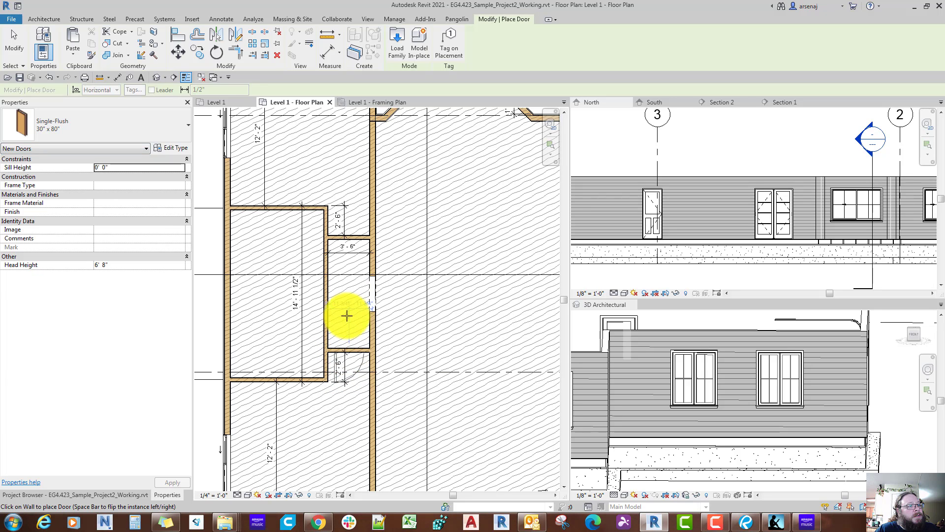
pyautogui.click(346, 237)
pyautogui.scroll(-2, 347, 238)
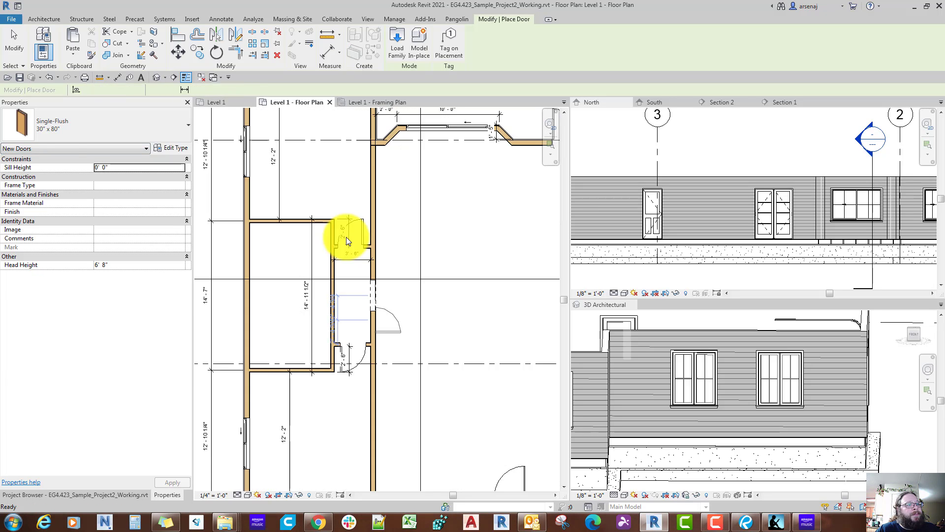
pyautogui.press('Escape')
pyautogui.press('Escape')
# Step: Check the hallway door swings in the Bluebeam reference plan and flip the lower door in Revit so it hinges beside the long wall
pyautogui.click(753, 527)
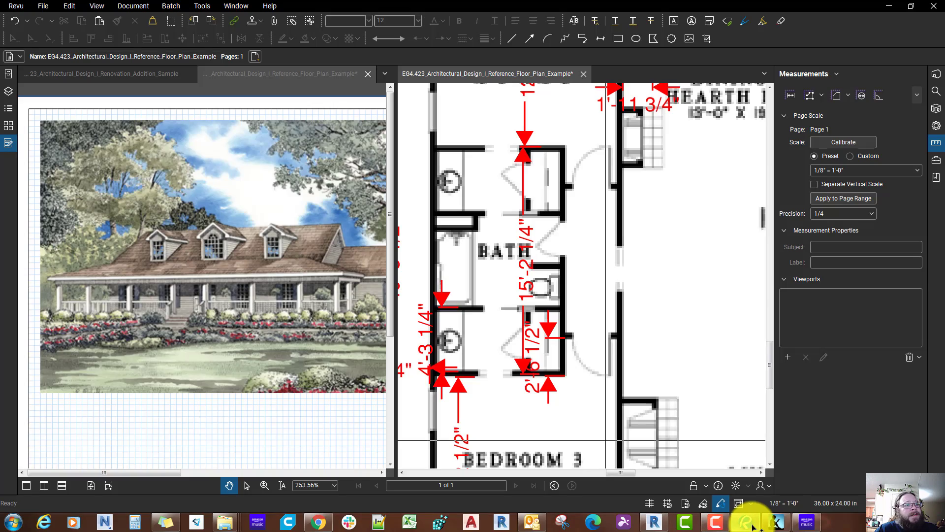
pyautogui.click(749, 521)
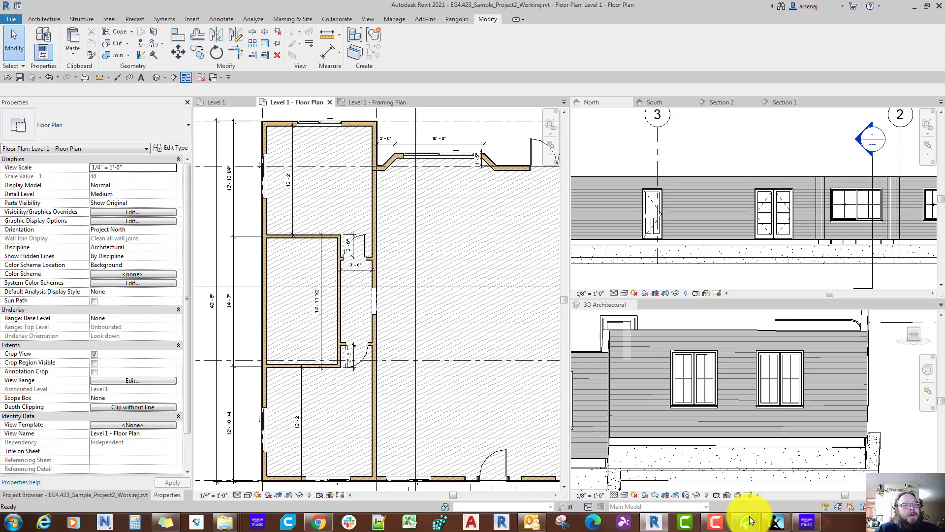
pyautogui.scroll(4, 371, 357)
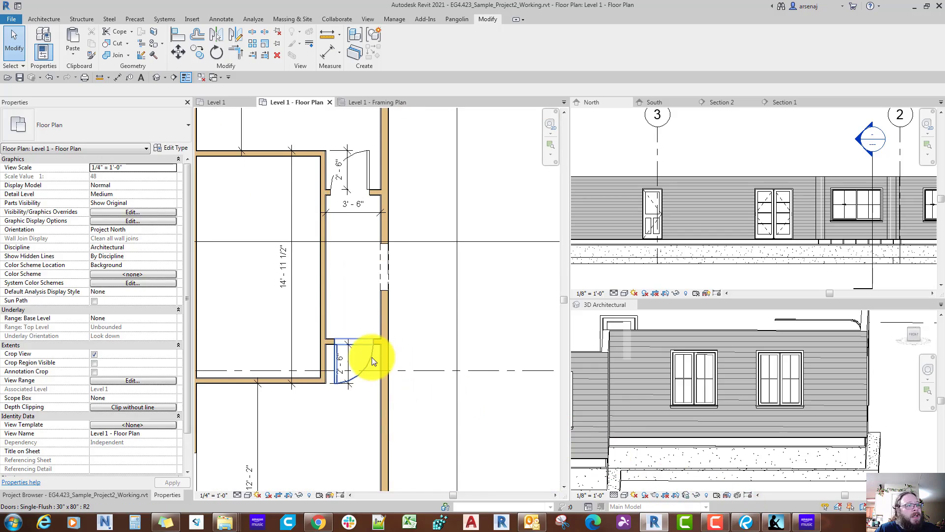
pyautogui.scroll(2, 356, 362)
pyautogui.click(344, 363)
pyautogui.moveTo(355, 342); pyautogui.dragTo(359, 390, button='middle')
pyautogui.scroll(1, 367, 197)
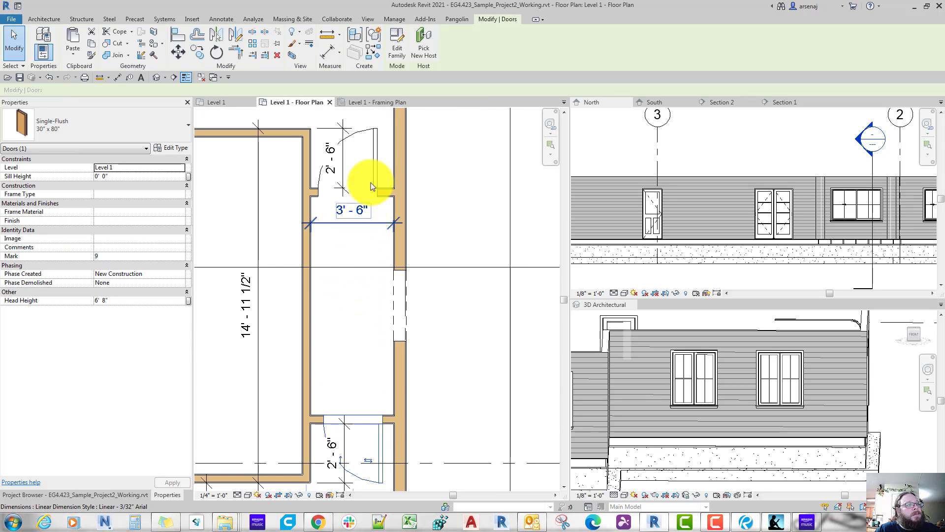
pyautogui.click(373, 161)
pyautogui.click(363, 151)
pyautogui.moveTo(359, 184); pyautogui.dragTo(371, 242, button='middle')
pyautogui.hotkey('ctrl', 'z')
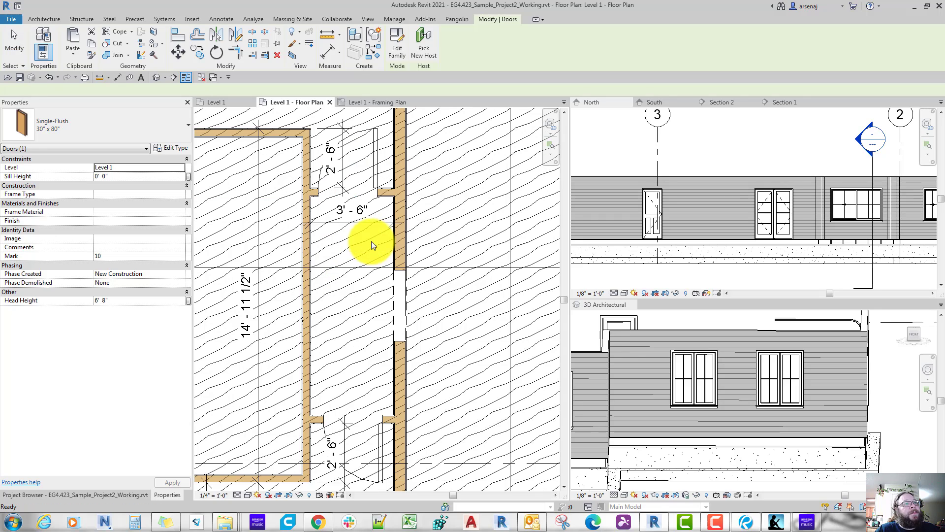
# Step: Examine the type properties of the upper 30" x 80" hallway door
pyautogui.click(376, 169)
pyautogui.doubleClick(376, 169)
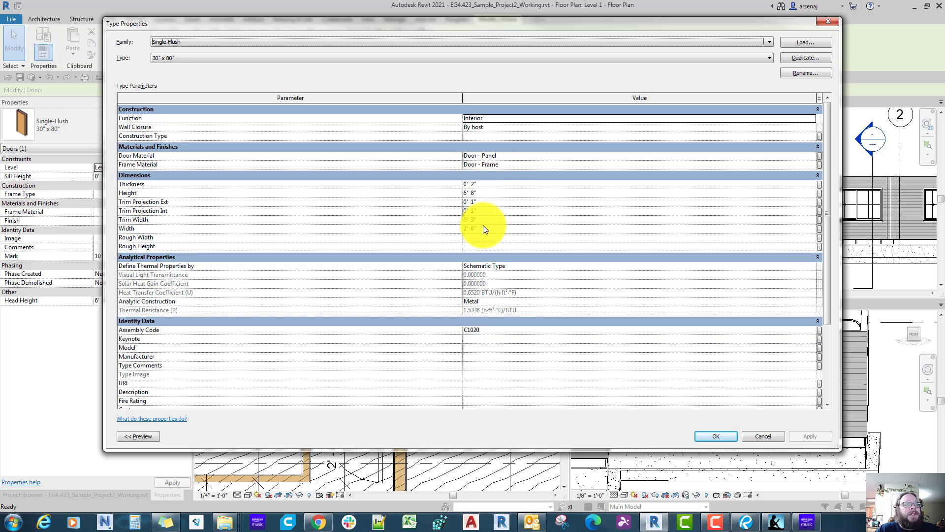
pyautogui.press('Escape')
pyautogui.press('Escape')
# Step: Add an aligned dimension between the lower hallway door's hinge edge and the near face of the long 2x6 wall
pyautogui.moveTo(488, 268); pyautogui.dragTo(504, 187, button='middle')
pyautogui.scroll(3, 431, 323)
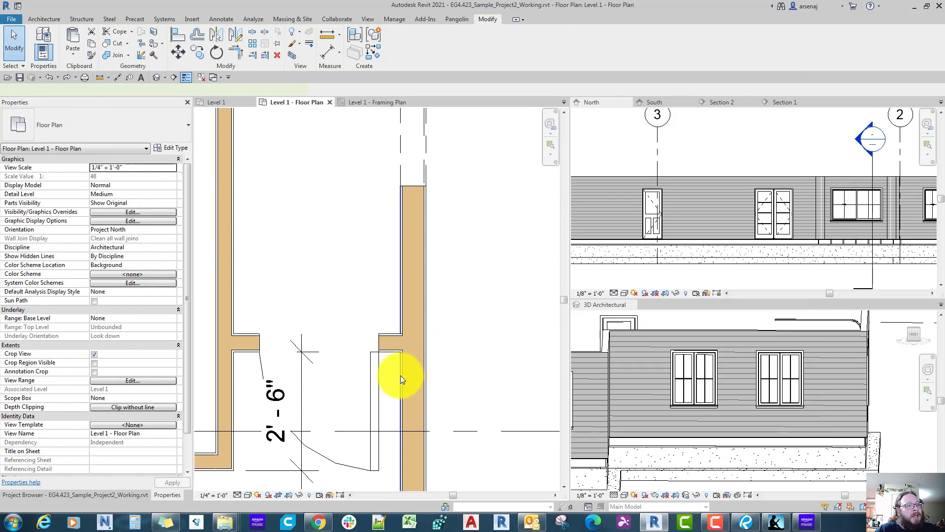
pyautogui.press('d')
pyautogui.press('i')
pyautogui.moveTo(380, 379); pyautogui.dragTo(372, 343, button='middle')
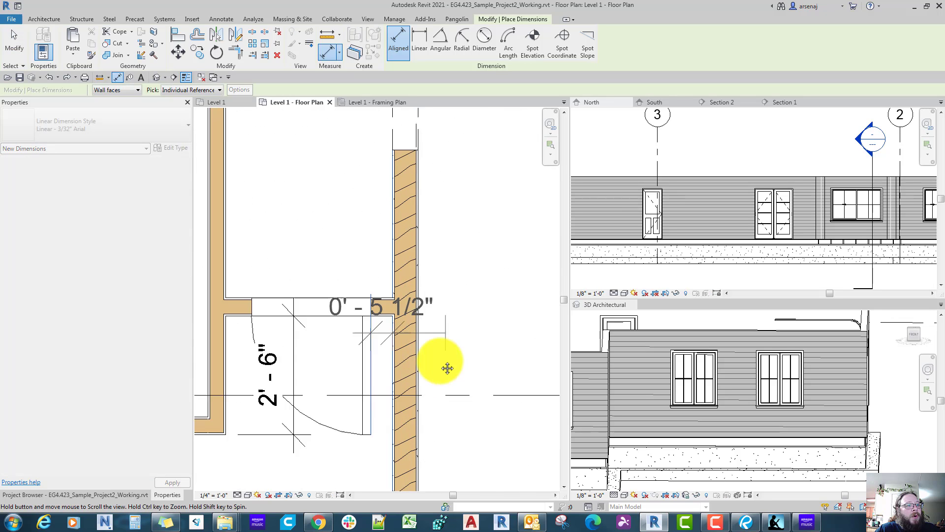
pyautogui.moveTo(447, 367); pyautogui.dragTo(446, 333, button='middle')
pyautogui.press('Escape')
pyautogui.press('Escape')
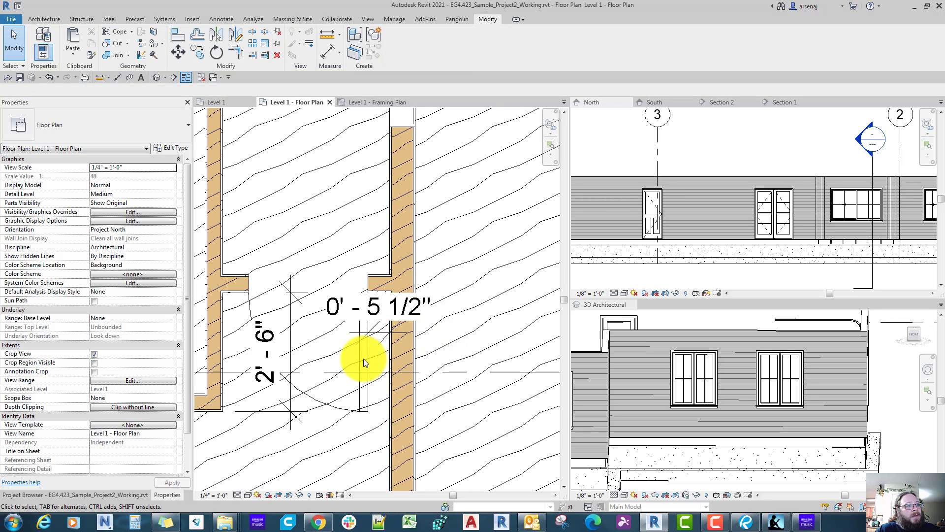
# Step: Set the offset between the lower hallway door's hinge edge and the long wall to 4"
pyautogui.click(362, 358)
pyautogui.click(379, 313)
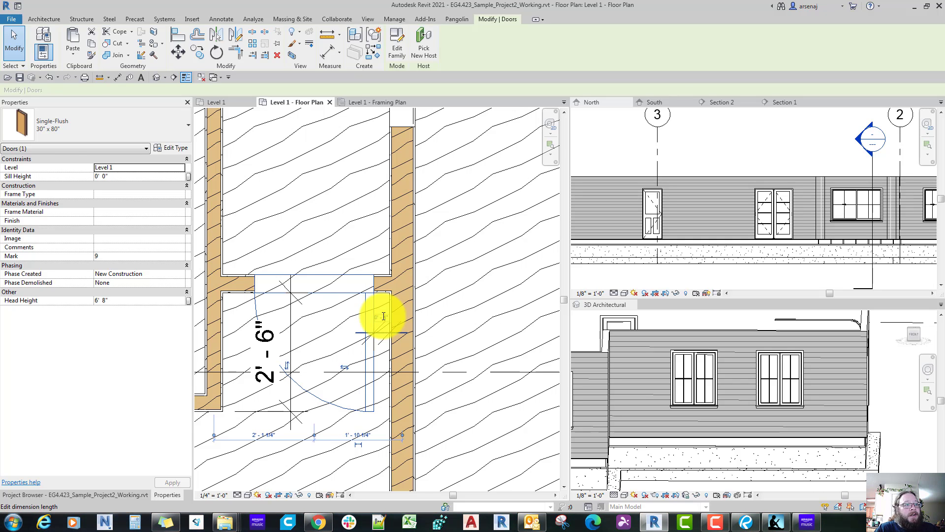
pyautogui.press('Return')
# Step: Align the upper hallway door's hinge edge with the hinge edge of the lower door
pyautogui.scroll(-2, 383, 315)
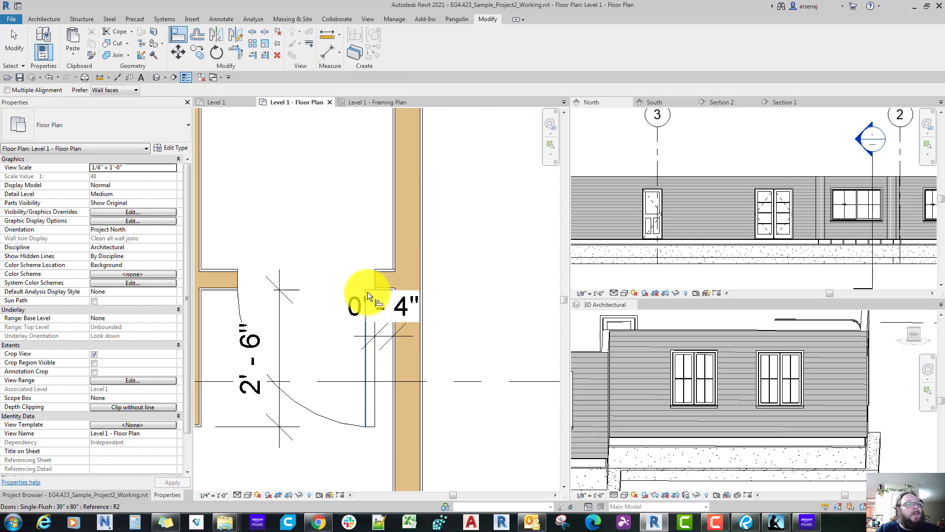
pyautogui.click(371, 281)
pyautogui.scroll(-4, 374, 271)
pyautogui.scroll(4, 374, 202)
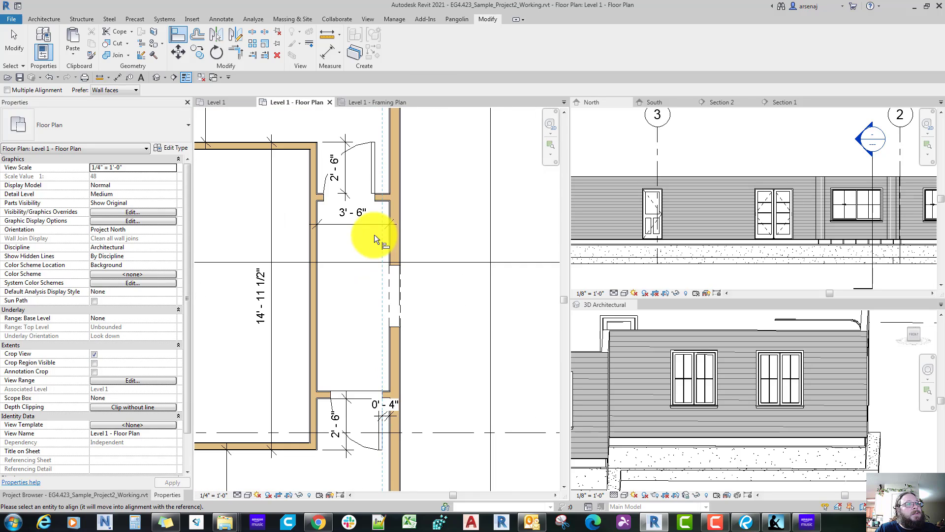
pyautogui.click(375, 197)
pyautogui.press('Escape')
pyautogui.press('Escape')
pyautogui.scroll(-2, 374, 197)
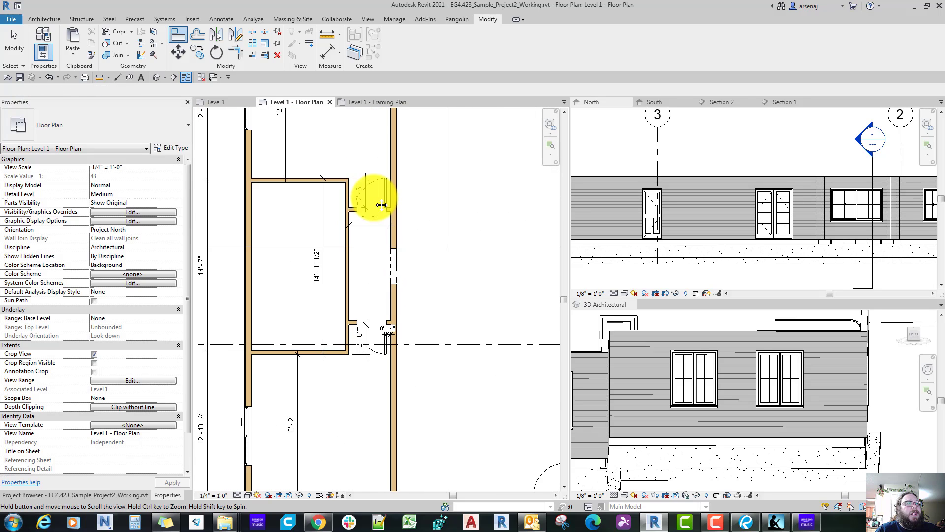
pyautogui.scroll(-2, 374, 197)
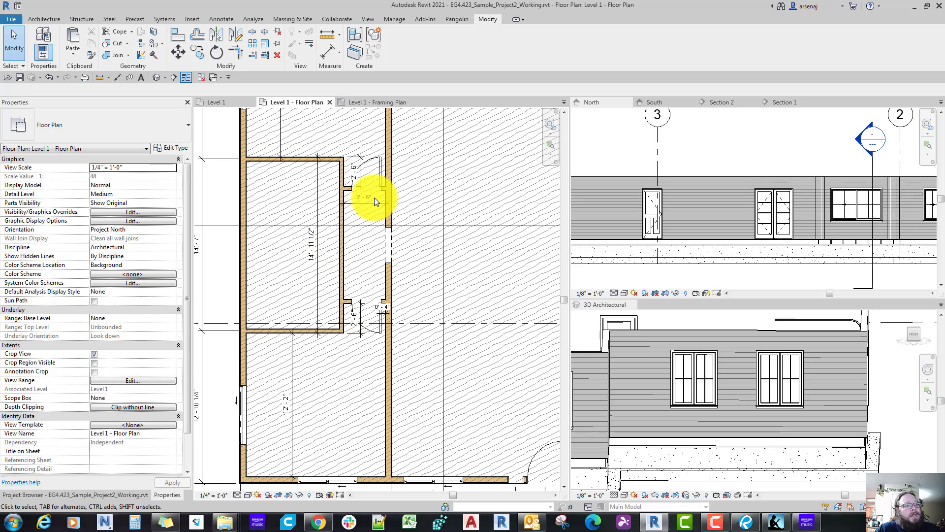
# Step: Switch to the Bluebeam reference plan and examine the hallway, bath and closet layout between Bedrooms 2 and 3
pyautogui.click(745, 525)
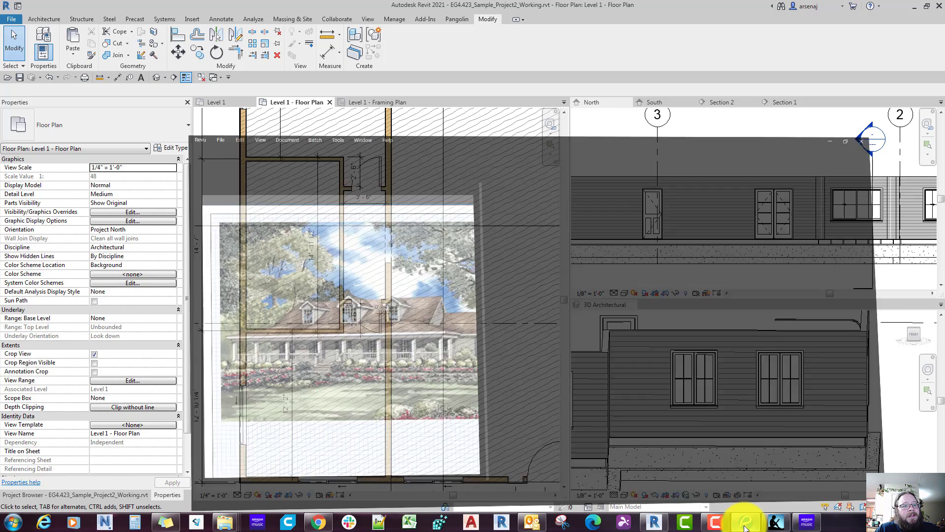
pyautogui.scroll(2, 528, 357)
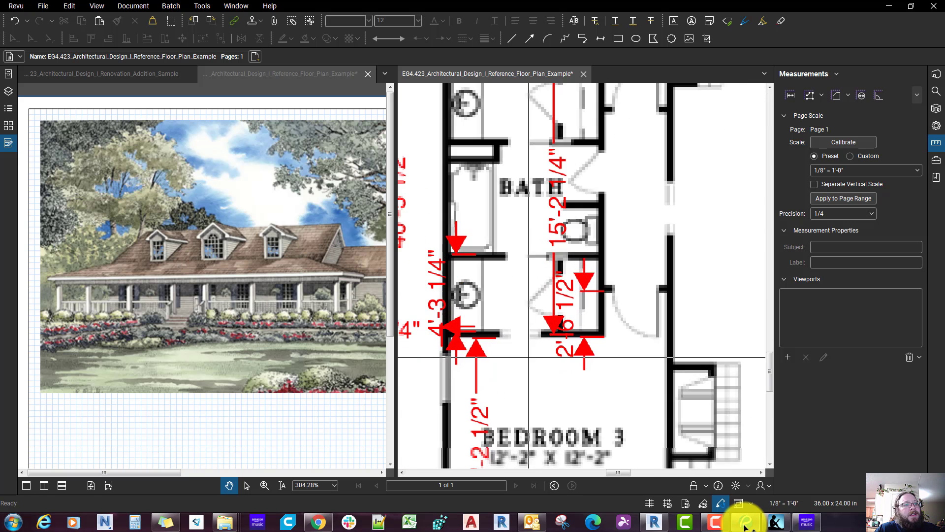
pyautogui.scroll(3, 600, 263)
pyautogui.scroll(-3, 597, 346)
pyautogui.scroll(3, 547, 378)
pyautogui.scroll(-2, 538, 351)
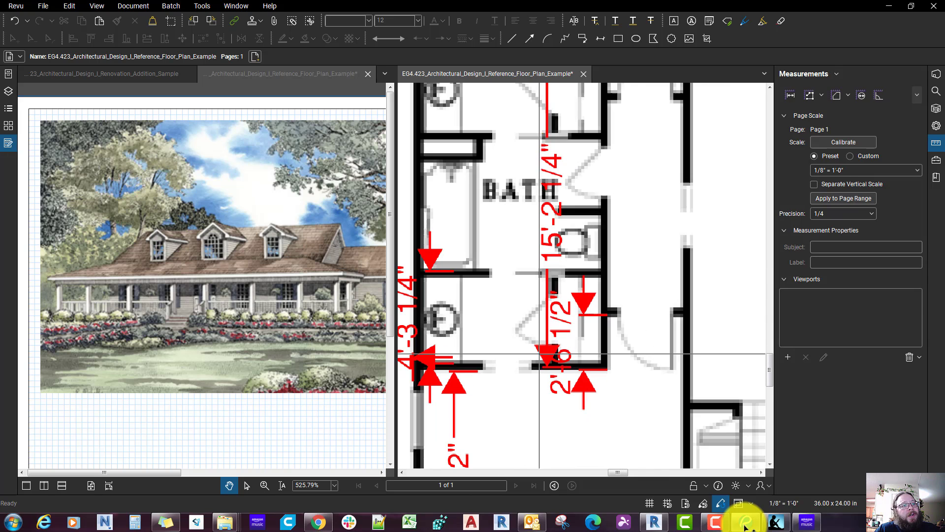
pyautogui.scroll(-1, 569, 373)
pyautogui.scroll(-1, 568, 349)
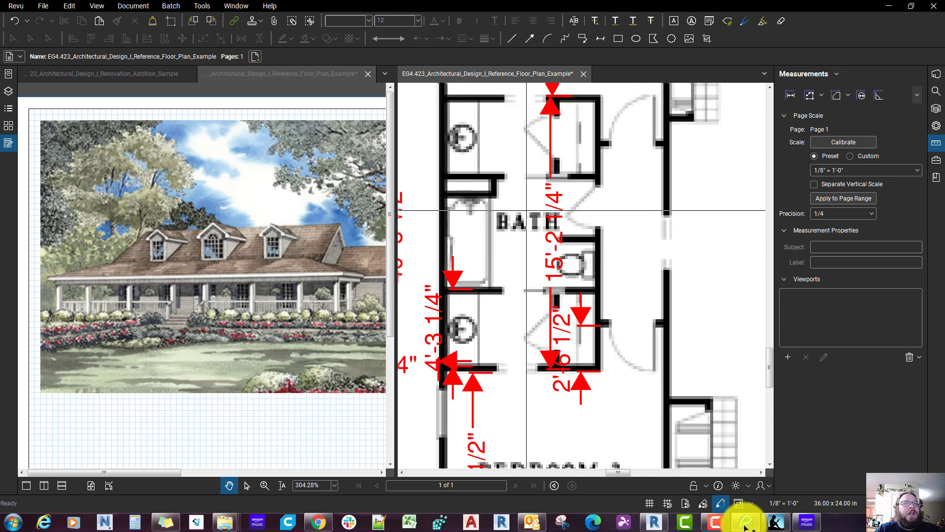
pyautogui.scroll(-2, 526, 210)
pyautogui.scroll(3, 526, 358)
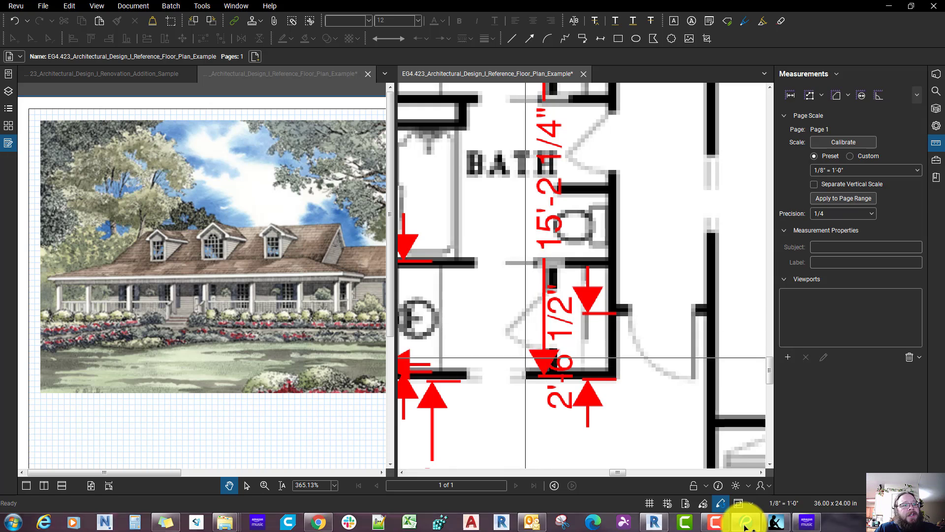
pyautogui.scroll(-1, 525, 357)
pyautogui.moveTo(545, 323); pyautogui.dragTo(540, 344, button='middle')
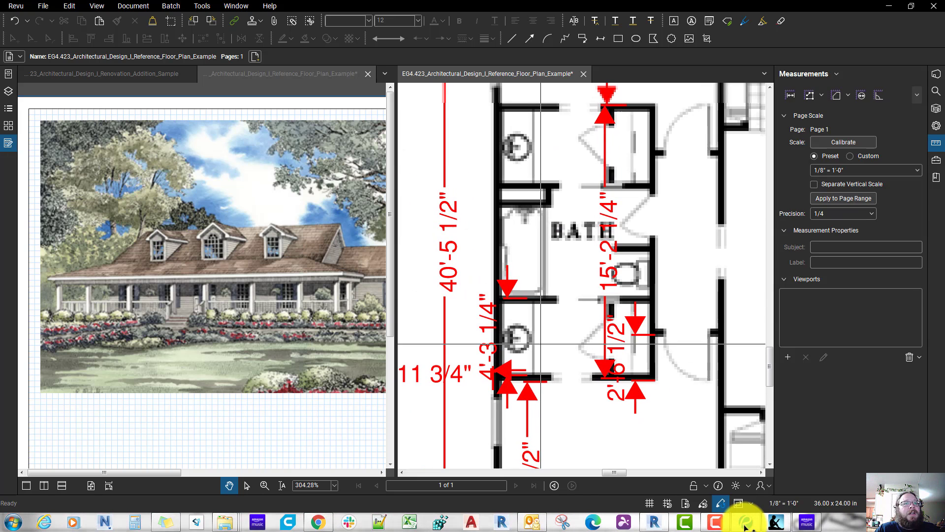
pyautogui.scroll(-4, 591, 306)
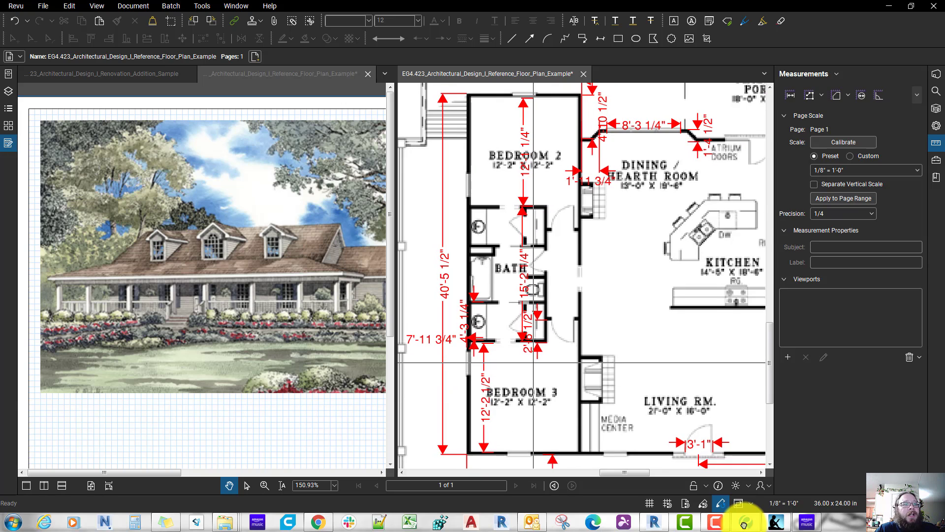
pyautogui.scroll(-1, 533, 362)
pyautogui.scroll(4, 532, 320)
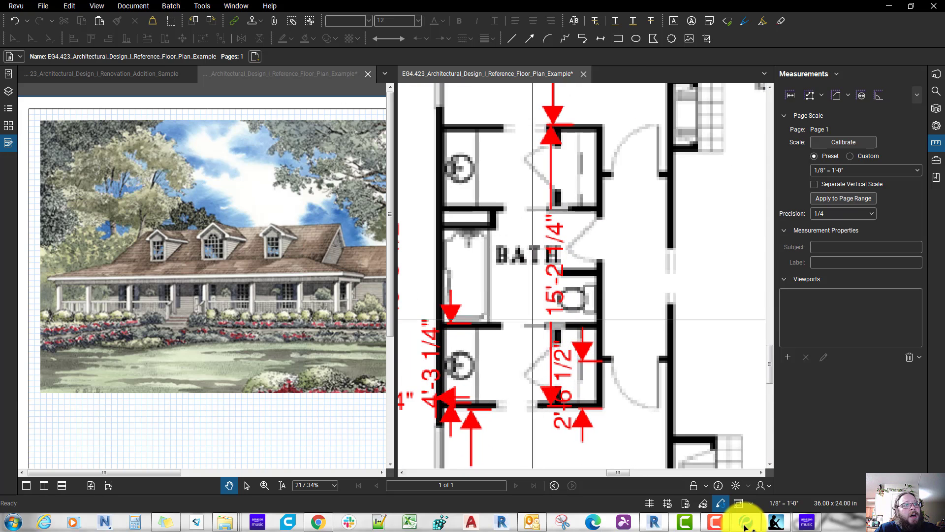
pyautogui.scroll(-7, 552, 325)
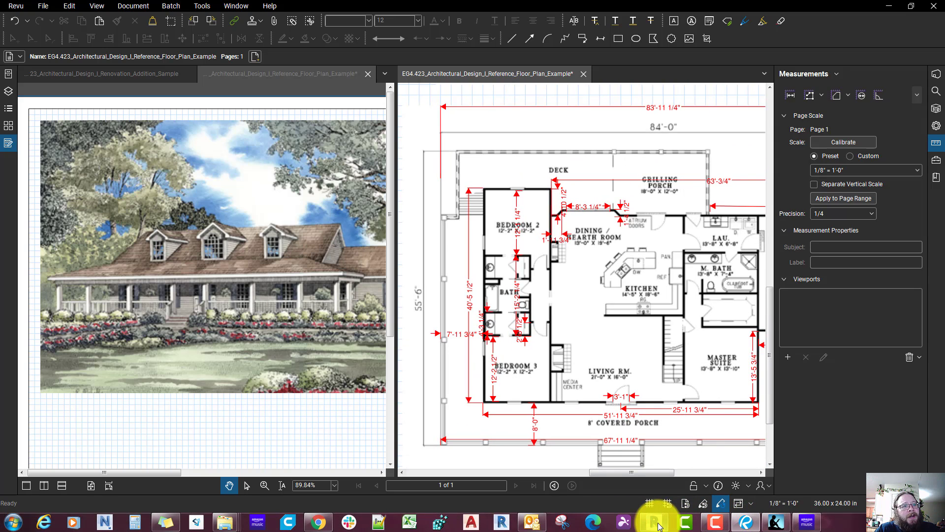
pyautogui.moveTo(658, 526)
# Step: Switch back to Revit and review the Level 1 floor plan from the hallway walls to the front exterior wall
pyautogui.click(653, 473)
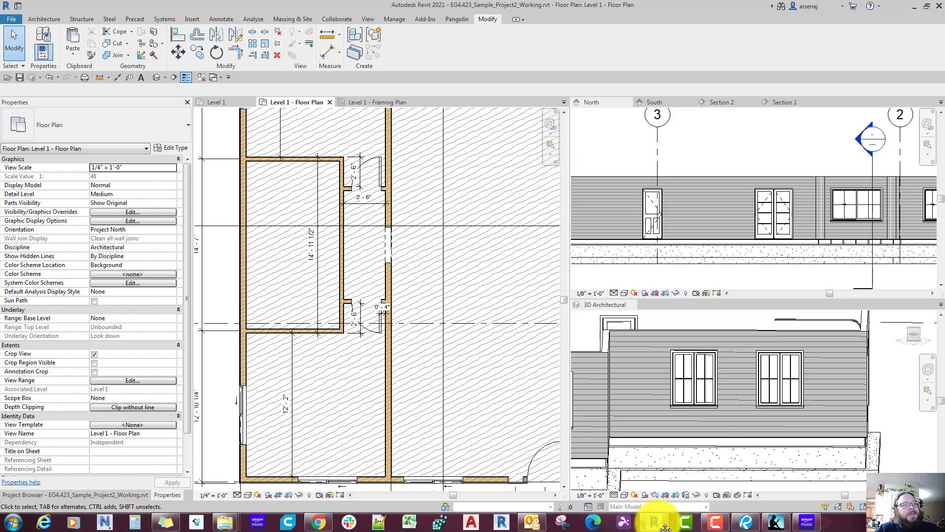
pyautogui.scroll(-3, 515, 423)
pyautogui.moveTo(514, 424)
pyautogui.mouseDown(button='middle')
pyautogui.moveTo(429, 364)
pyautogui.moveTo(379, 436)
pyautogui.moveTo(391, 398)
pyautogui.mouseUp(button='middle')
pyautogui.scroll(-1, 430, 364)
pyautogui.scroll(-1, 379, 436)
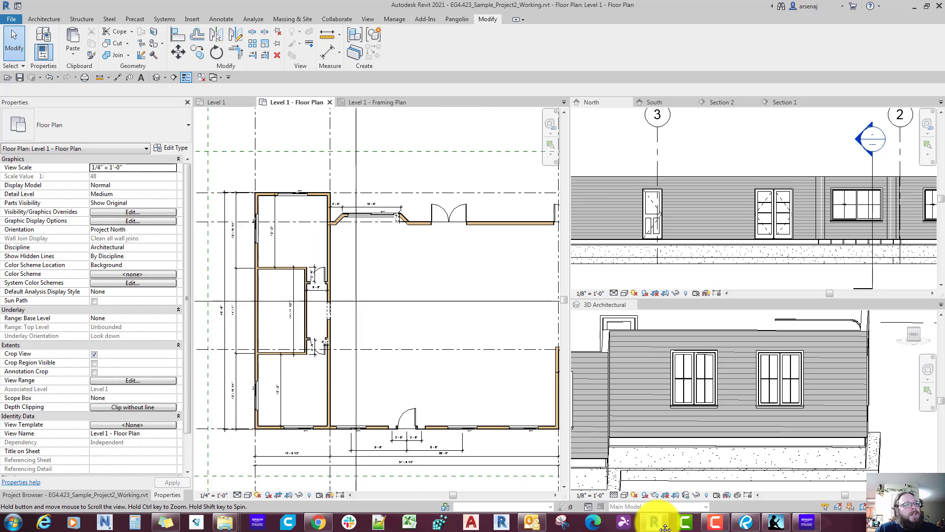
pyautogui.moveTo(388, 215); pyautogui.dragTo(428, 201, button='middle')
pyautogui.scroll(2, 428, 202)
pyautogui.scroll(-3, 379, 222)
pyautogui.moveTo(423, 415)
pyautogui.mouseDown(button='middle')
pyautogui.moveTo(363, 371)
pyautogui.moveTo(385, 386)
pyautogui.moveTo(392, 364)
pyautogui.moveTo(472, 360)
pyautogui.moveTo(414, 383)
pyautogui.mouseUp(button='middle')
pyautogui.scroll(1, 398, 327)
pyautogui.scroll(-1, 389, 335)
pyautogui.scroll(-1, 436, 365)
pyautogui.scroll(4, 443, 382)
pyautogui.scroll(-2, 454, 374)
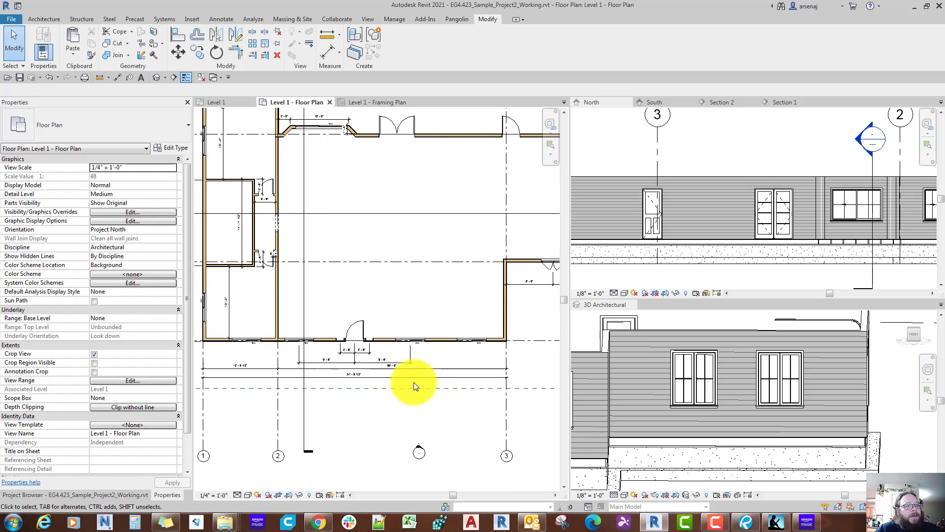
# Step: Extend the 9'-6" dimension string along the front wall with witness lines at the last window's center and grid line 3
pyautogui.scroll(3, 392, 371)
pyautogui.click(385, 355)
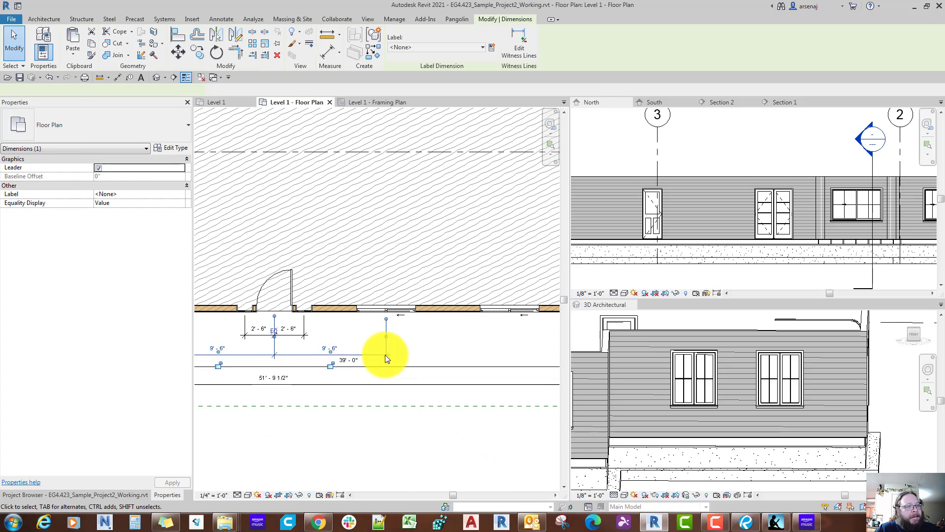
pyautogui.scroll(-1, 385, 355)
pyautogui.press('e')
pyautogui.press('w')
pyautogui.scroll(2, 485, 349)
pyautogui.moveTo(485, 349); pyautogui.dragTo(388, 342, button='middle')
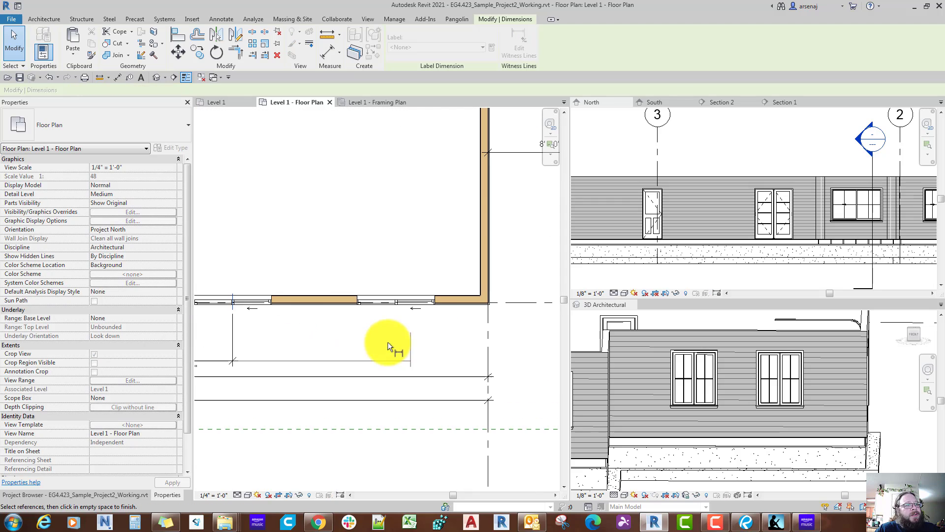
pyautogui.click(396, 301)
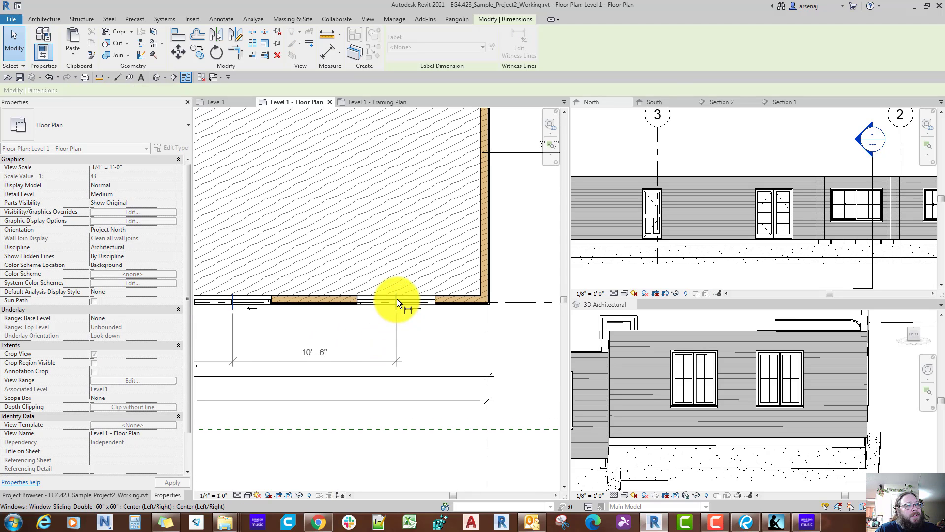
pyautogui.click(453, 330)
pyautogui.scroll(-3, 453, 330)
pyautogui.moveTo(284, 331); pyautogui.dragTo(490, 337, button='middle')
pyautogui.scroll(2, 444, 334)
pyautogui.press('Escape')
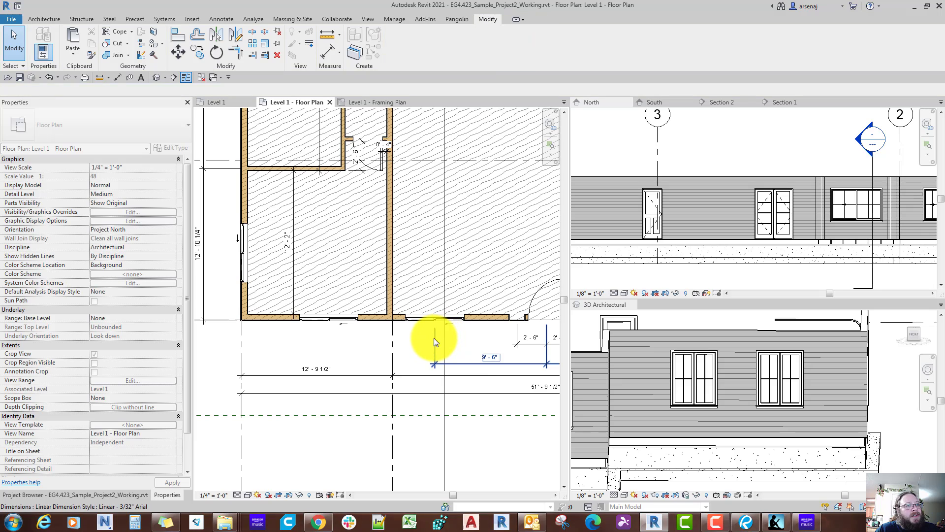
# Step: Extend the front opening dimension string with witness lines at the center of the window between grid lines 1 and 2 and at grid line 1
pyautogui.click(434, 338)
pyautogui.press('e')
pyautogui.press('w')
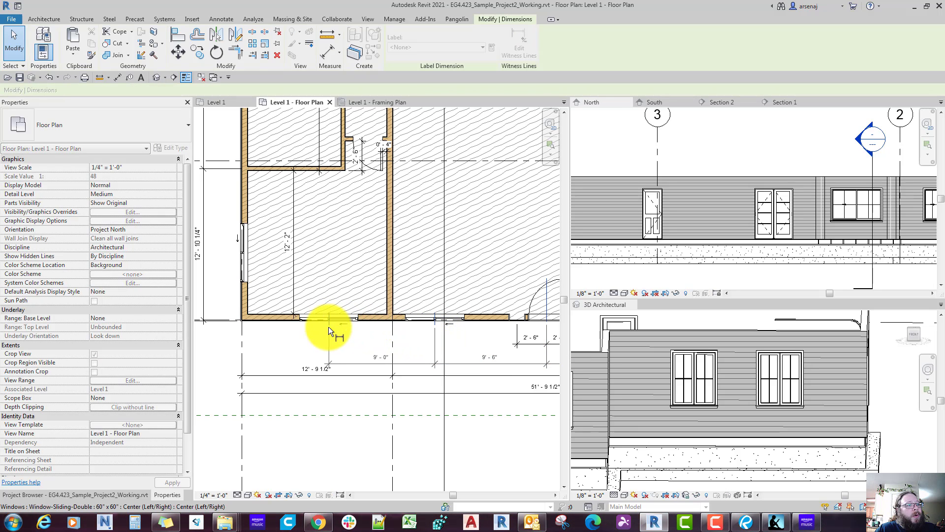
pyautogui.click(247, 344)
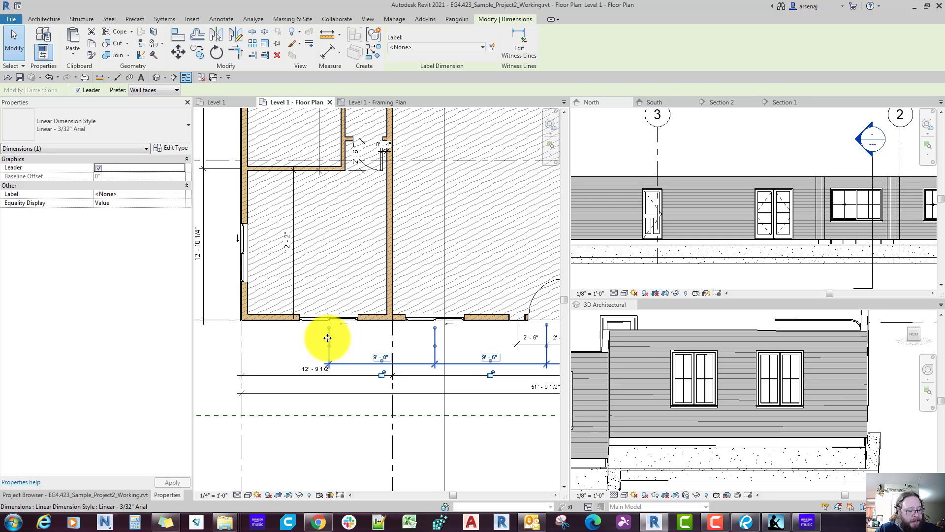
pyautogui.click(252, 344)
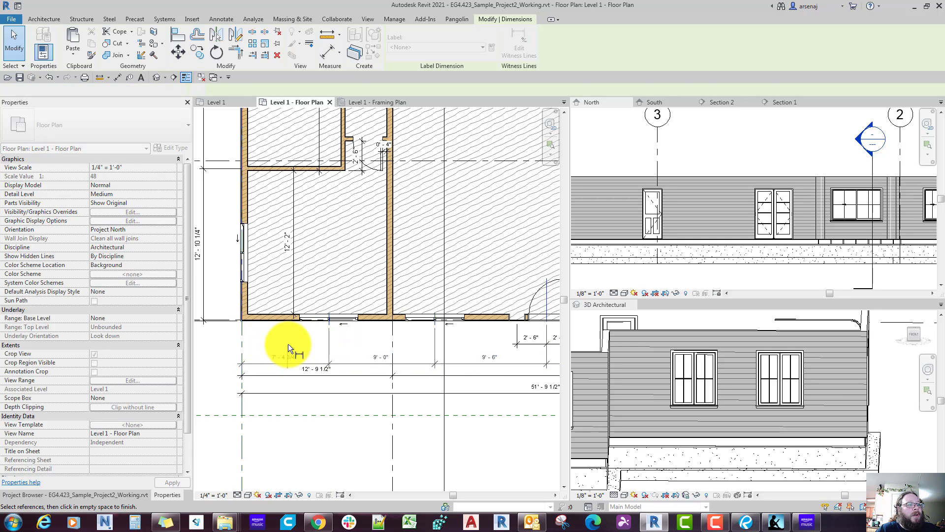
# Step: Extend the outermost overall dimension string along the front of the building with a witness line at grid line 4
pyautogui.scroll(-2, 288, 344)
pyautogui.scroll(-4, 288, 344)
pyautogui.moveTo(288, 344)
pyautogui.mouseDown(button='middle')
pyautogui.moveTo(296, 351)
pyautogui.moveTo(288, 344)
pyautogui.mouseUp(button='middle')
pyautogui.scroll(-1, 288, 344)
pyautogui.moveTo(338, 365); pyautogui.dragTo(304, 371, button='middle')
pyautogui.scroll(3, 421, 384)
pyautogui.click(420, 384)
pyautogui.scroll(-1, 421, 384)
pyautogui.moveTo(427, 391); pyautogui.dragTo(370, 390, button='middle')
pyautogui.press('e')
pyautogui.press('w')
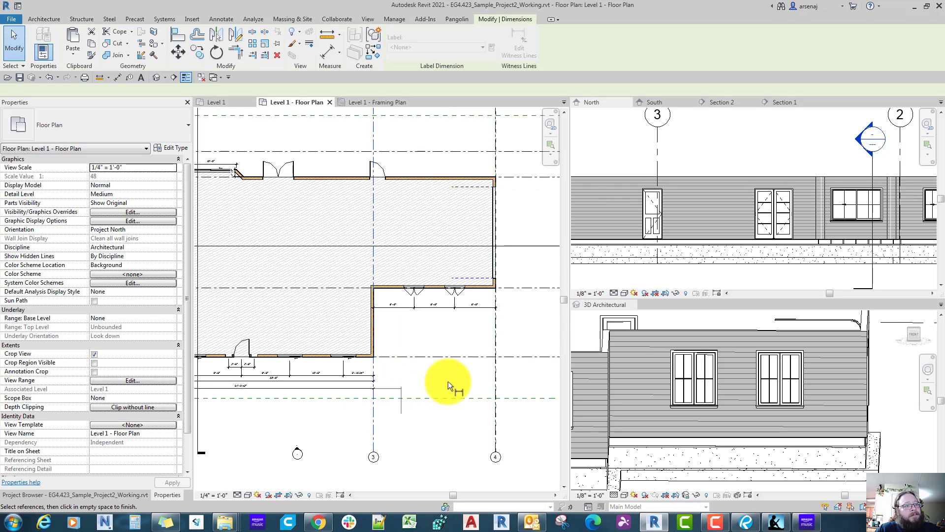
pyautogui.scroll(-1, 448, 381)
pyautogui.click(483, 377)
pyautogui.scroll(4, 482, 376)
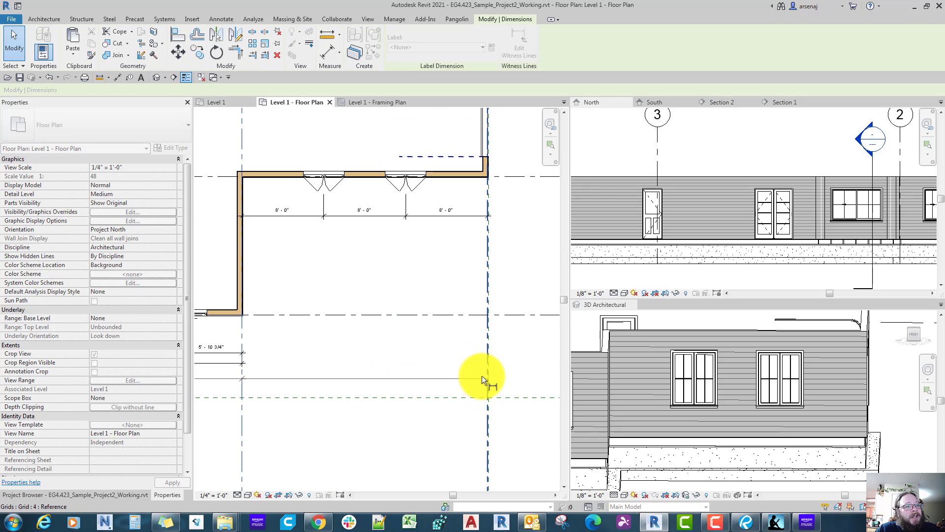
pyautogui.scroll(-2, 451, 355)
pyautogui.click(433, 355)
pyautogui.click(432, 355)
pyautogui.scroll(-1, 432, 355)
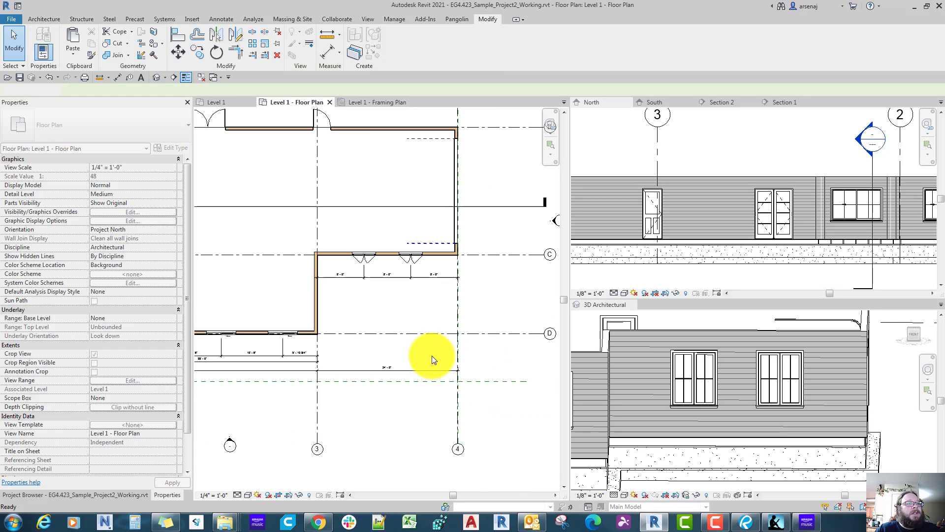
# Step: Review the Level 1 floor plan from grid line 1 to grid line 4, checking the exterior dimension strings and interior layout
pyautogui.moveTo(410, 313)
pyautogui.mouseDown(button='middle')
pyautogui.moveTo(432, 356)
pyautogui.moveTo(418, 373)
pyautogui.moveTo(377, 358)
pyautogui.moveTo(408, 372)
pyautogui.moveTo(461, 369)
pyautogui.mouseUp(button='middle')
pyautogui.scroll(-3, 432, 355)
pyautogui.scroll(-1, 410, 366)
pyautogui.scroll(1, 380, 446)
pyautogui.moveTo(380, 447); pyautogui.dragTo(379, 447, button='middle')
pyautogui.scroll(1, 379, 446)
pyautogui.hscroll(-6, 379, 444)
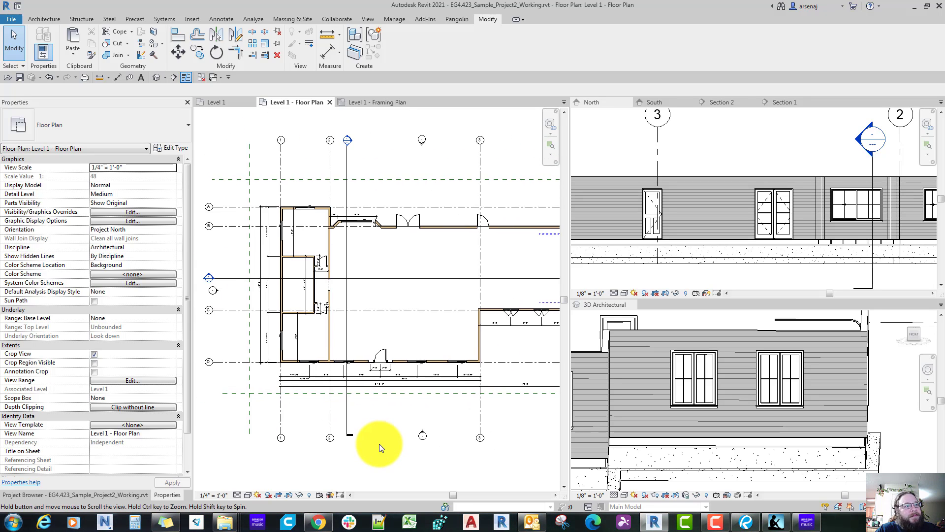
pyautogui.scroll(-1, 379, 444)
pyautogui.hscroll(4, 379, 444)
pyautogui.scroll(1, 379, 443)
pyautogui.moveTo(389, 369); pyautogui.dragTo(434, 374, button='middle')
pyautogui.scroll(1, 389, 366)
pyautogui.scroll(-3, 389, 366)
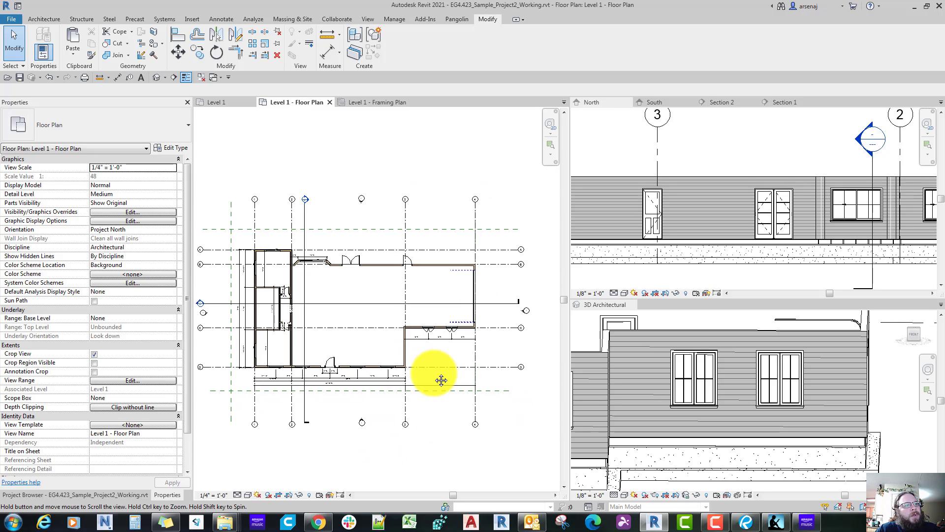
pyautogui.scroll(-1, 433, 373)
pyautogui.scroll(1, 433, 376)
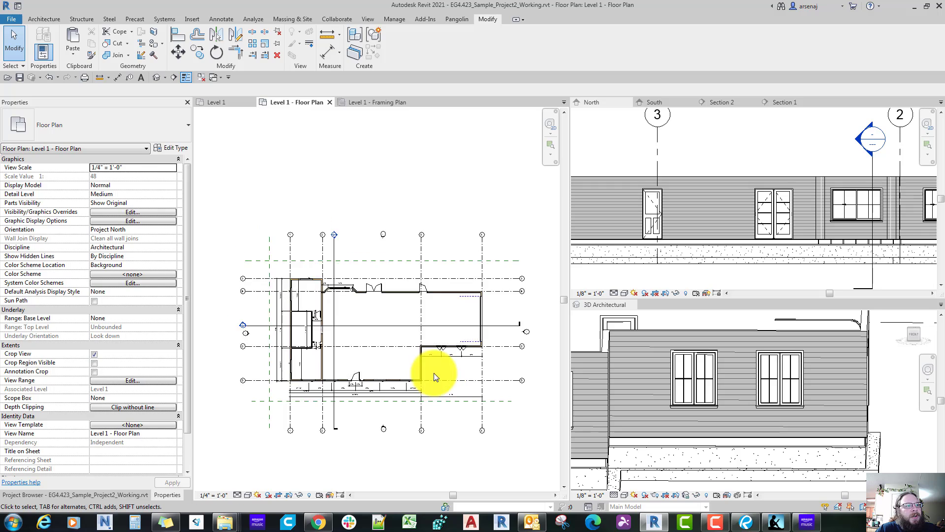
pyautogui.scroll(1, 433, 377)
pyautogui.scroll(-1, 433, 377)
pyautogui.scroll(-2, 434, 374)
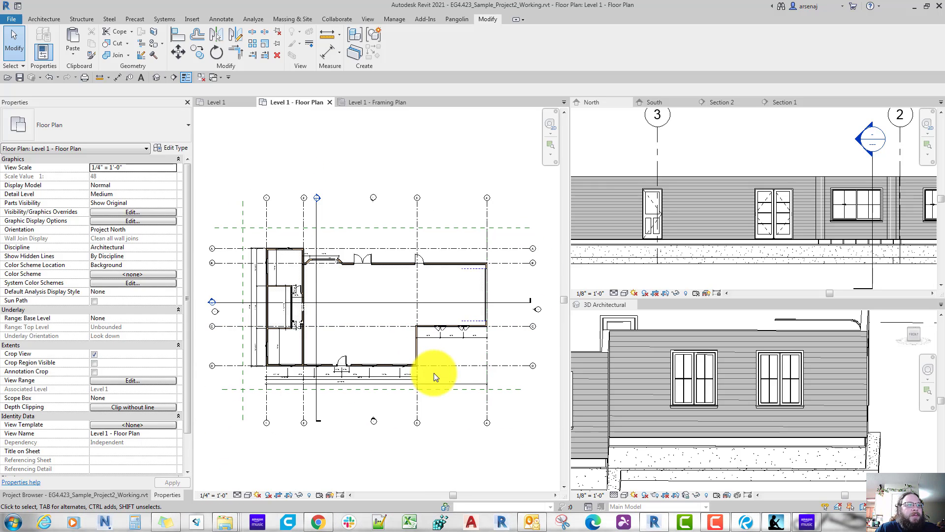
pyautogui.scroll(3, 433, 374)
pyautogui.scroll(-1, 434, 374)
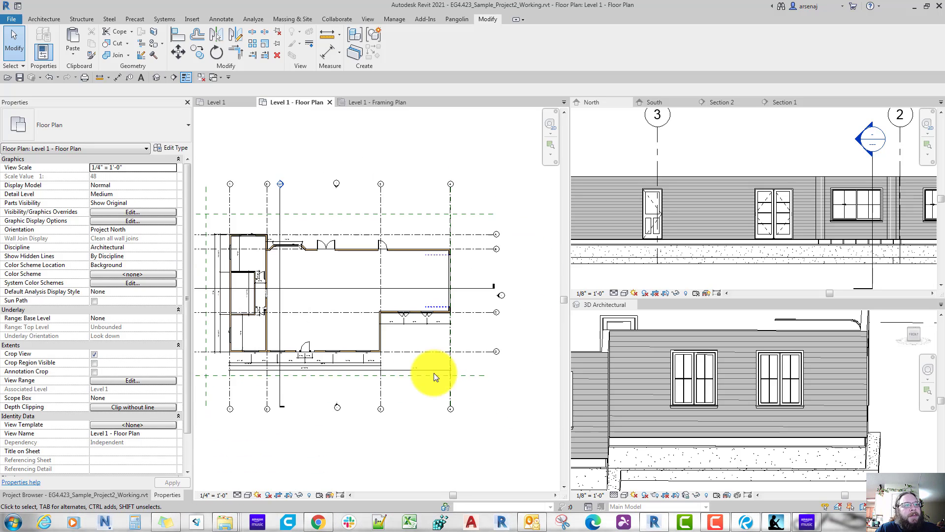
pyautogui.scroll(-1, 353, 350)
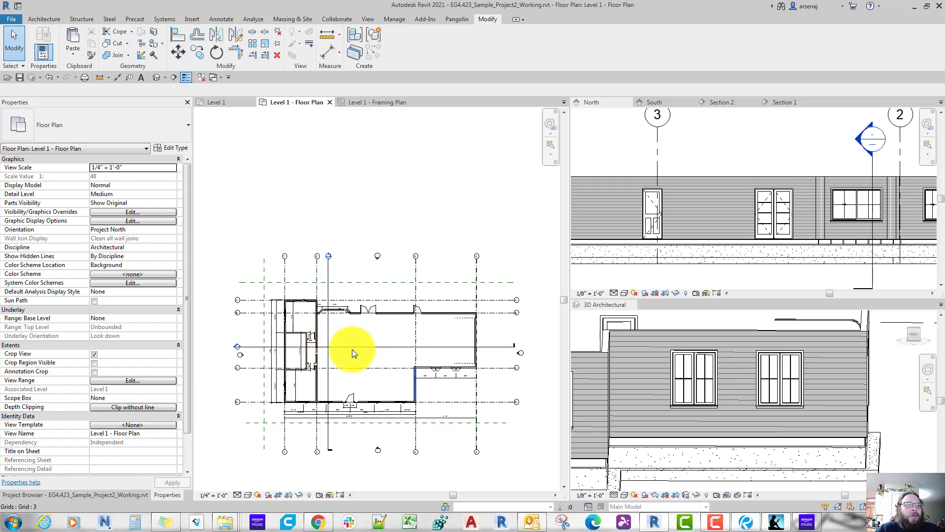
pyautogui.scroll(4, 352, 350)
pyautogui.scroll(-3, 352, 349)
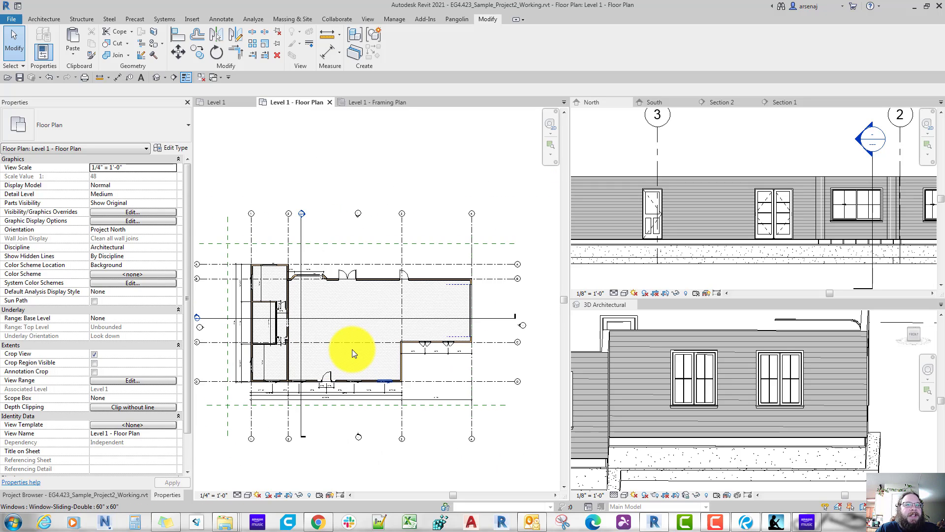
pyautogui.scroll(-1, 352, 349)
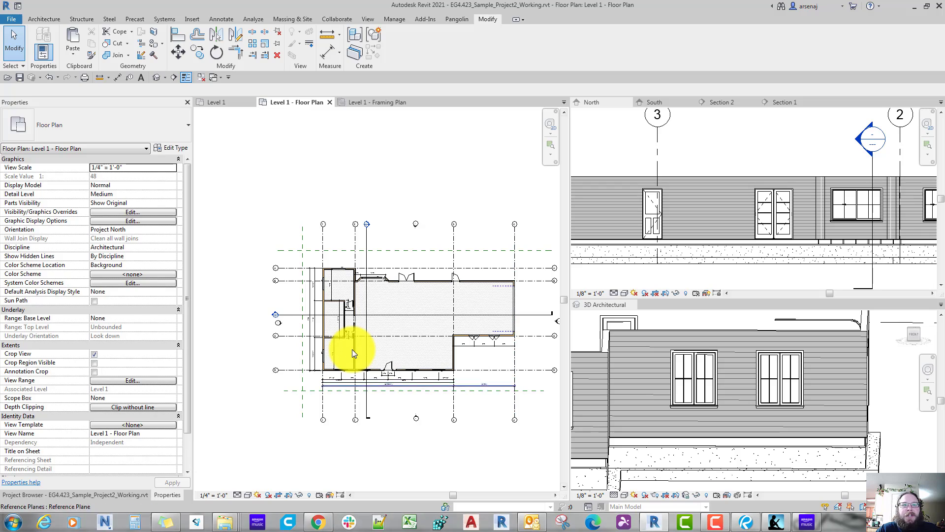